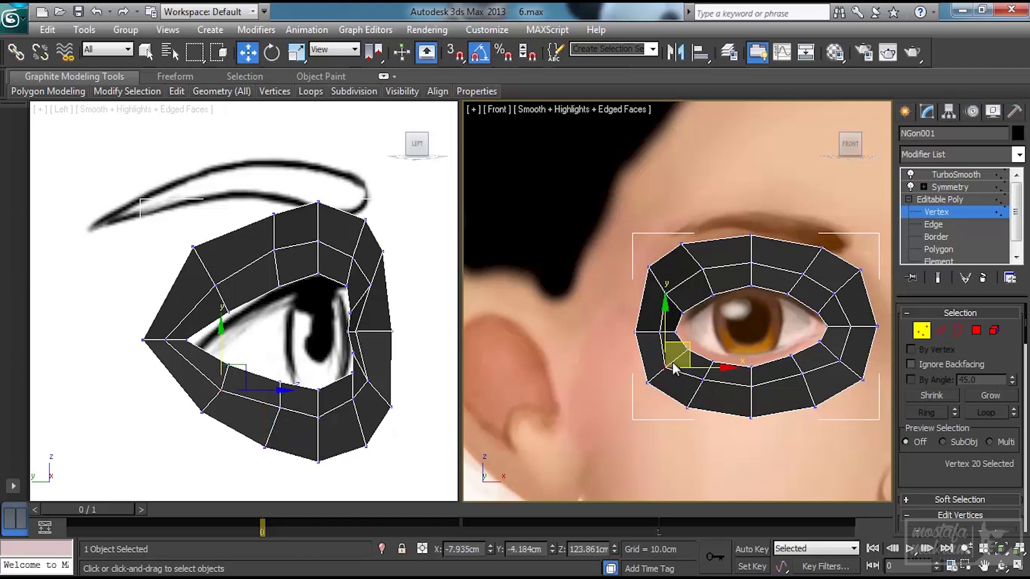
- Nudge the vertex at the loop's lower outer corner up and inward, and leave vertex editing
drag(688, 342, 691, 339)
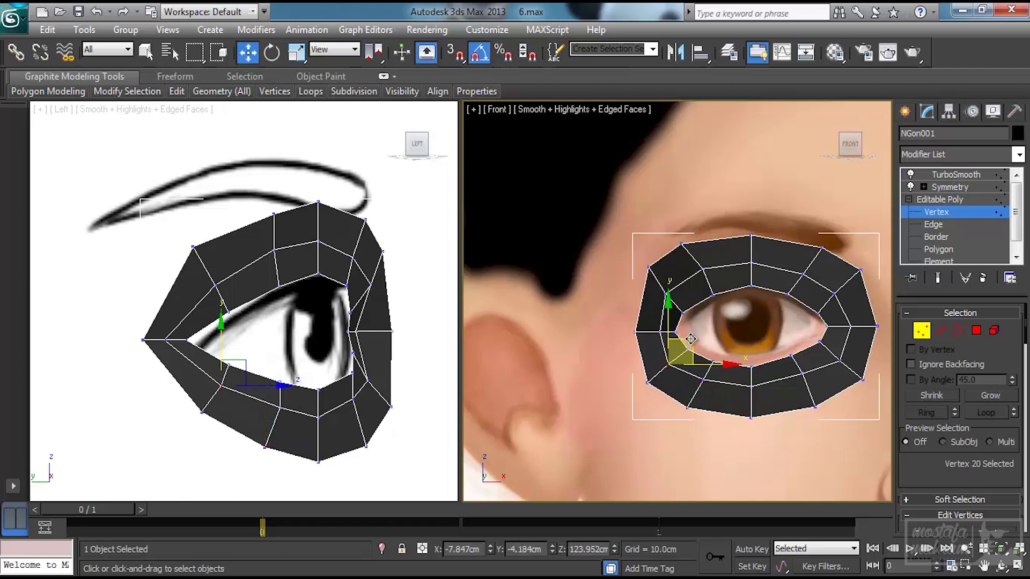
right_click(347, 394)
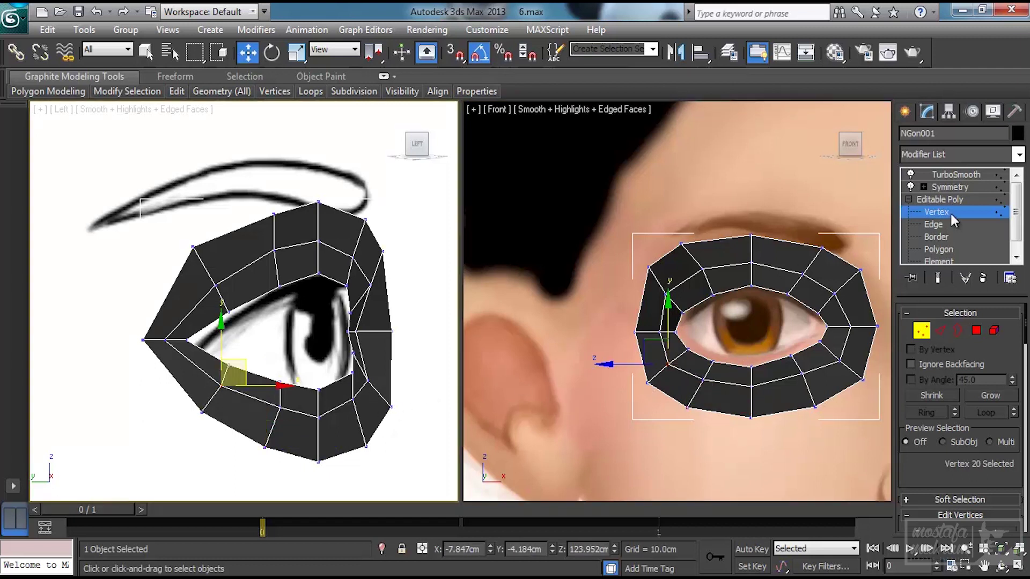
click(948, 173)
- Unhide the eyeball sphere and reselect the eyelid loop
click(668, 442)
right_click(723, 422)
click(744, 361)
click(786, 384)
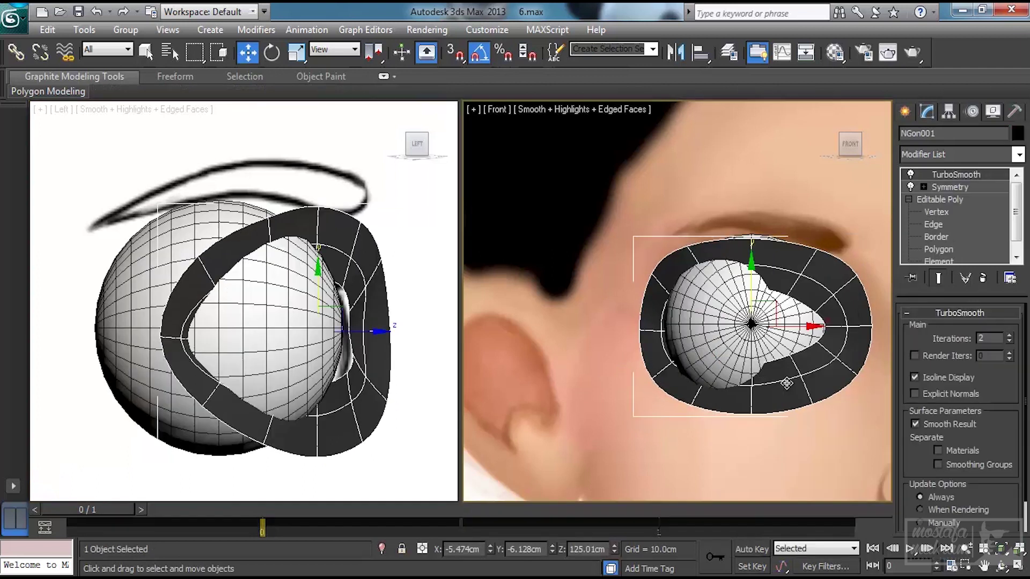
- In a perspective view, pull the eyelid loop's upper and lower centre vertex columns forward, away from the eyeball
click(935, 213)
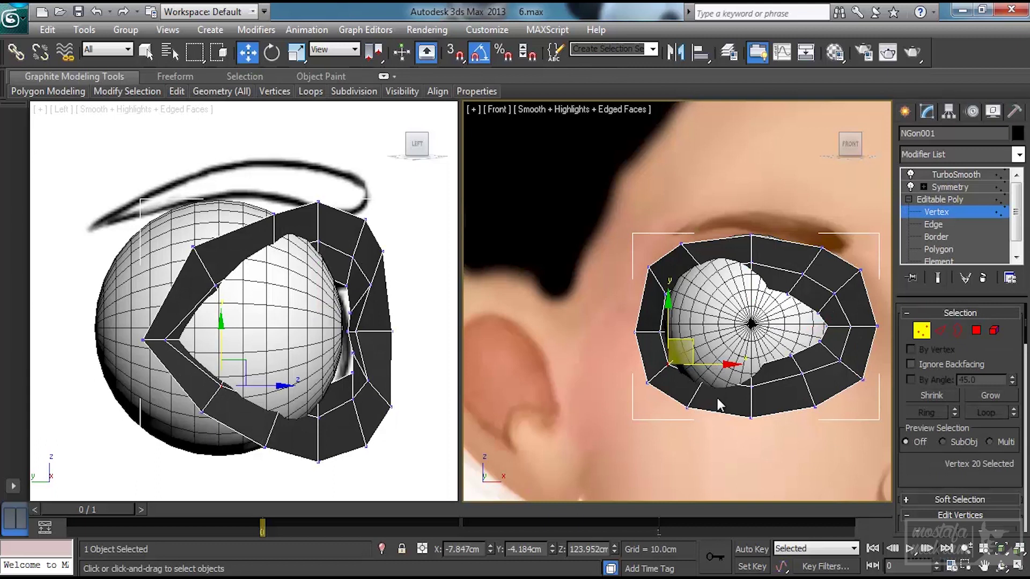
key(p)
key(z)
alt+middle_drag(718, 399, 747, 445)
scroll(731, 420, down, 10)
scroll(747, 445, up, 4)
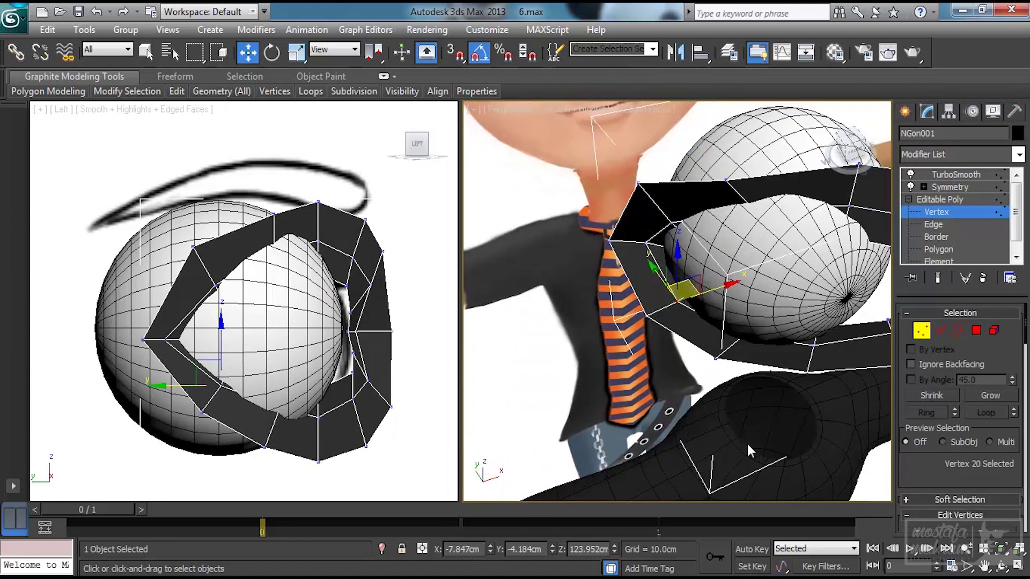
alt+middle_drag(773, 371, 708, 234)
drag(698, 246, 713, 186)
drag(739, 305, 715, 368)
drag(687, 311, 665, 339)
alt+middle_drag(617, 382, 613, 405)
click(612, 404)
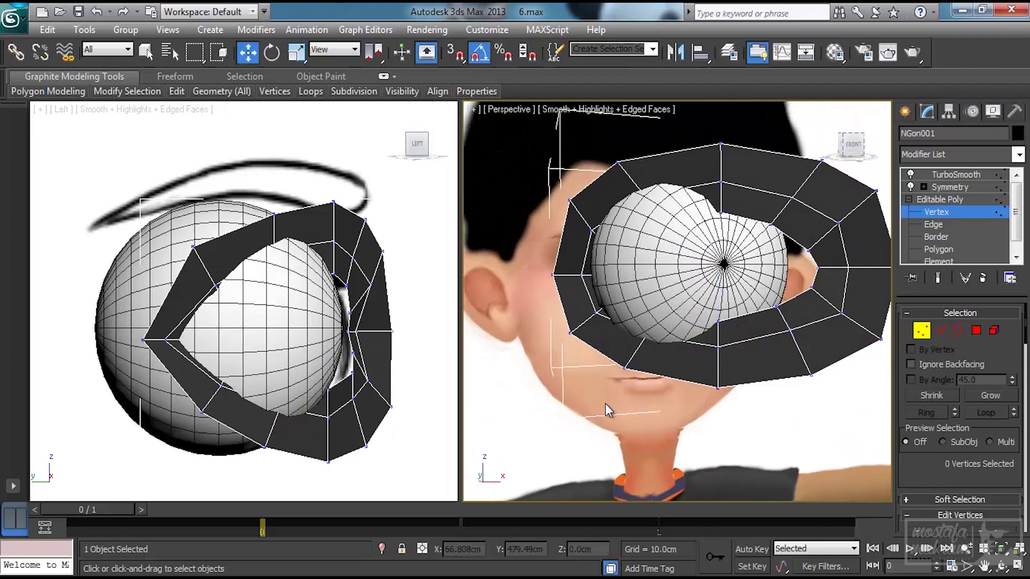
- Select the 15 vertices on the loop's outer-corner side and move them forward and slightly outward around the eyeball
drag(539, 406, 688, 140)
alt+middle_drag(670, 300, 663, 332)
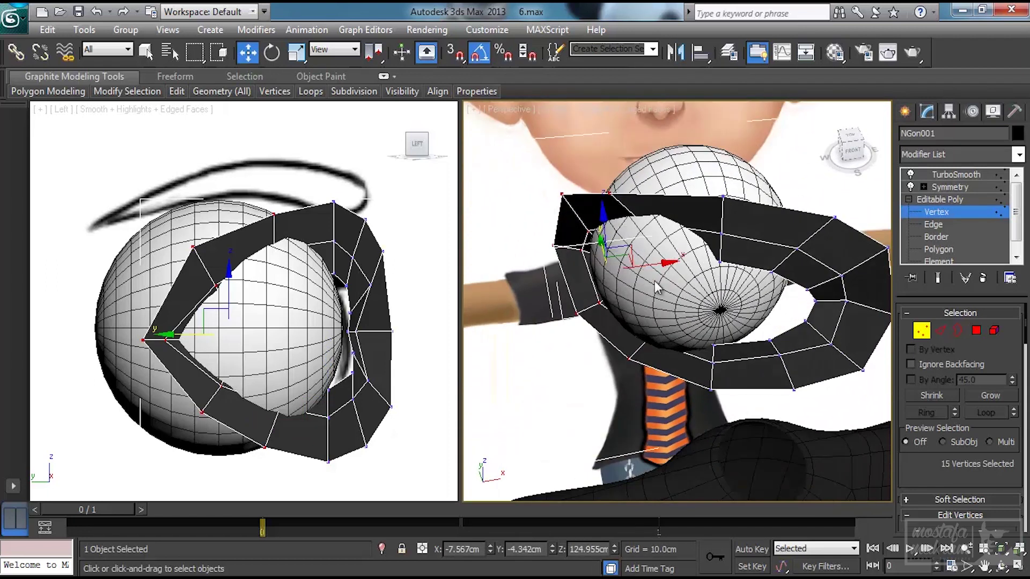
drag(656, 261, 651, 261)
alt+middle_drag(651, 261, 692, 323)
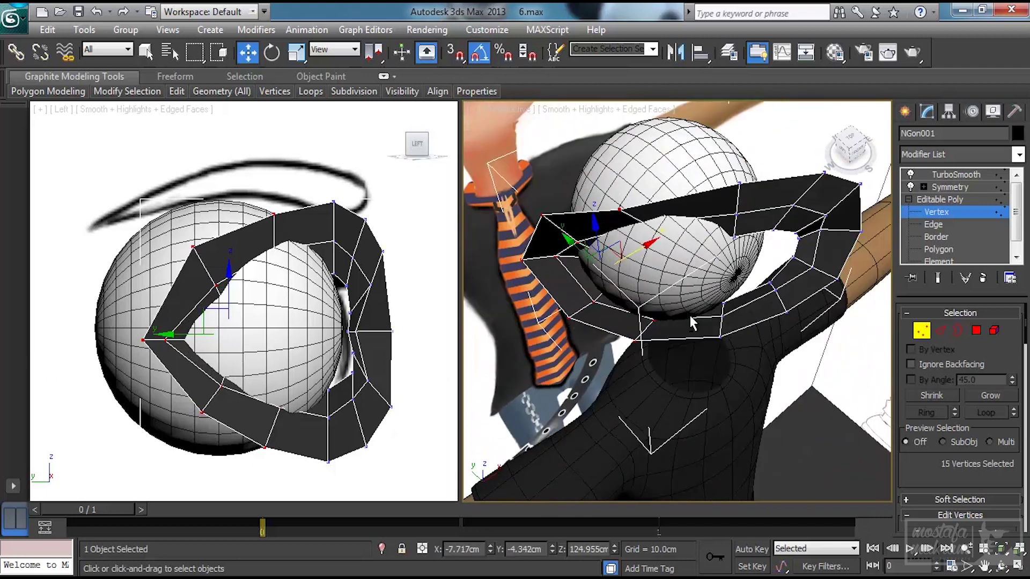
drag(565, 248, 660, 279)
alt+middle_drag(661, 279, 649, 267)
drag(649, 266, 648, 265)
alt+middle_drag(648, 266, 647, 293)
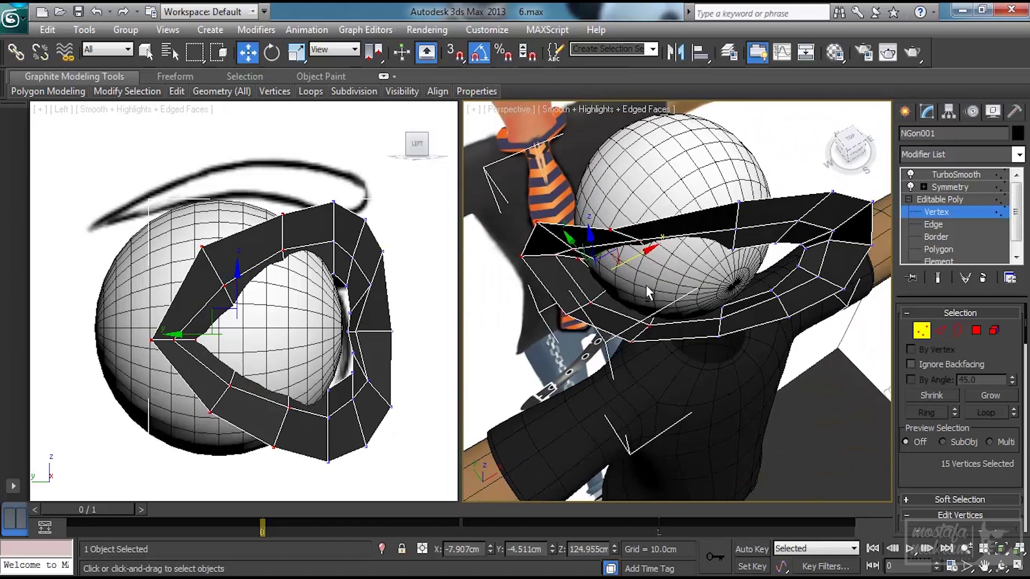
drag(564, 245, 655, 267)
alt+middle_drag(655, 268, 596, 254)
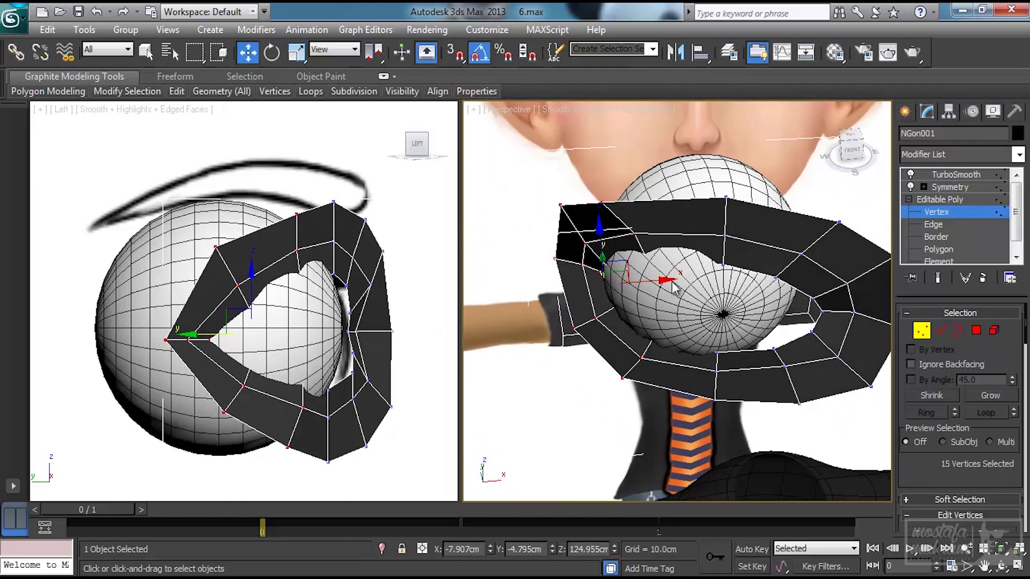
drag(644, 281, 641, 280)
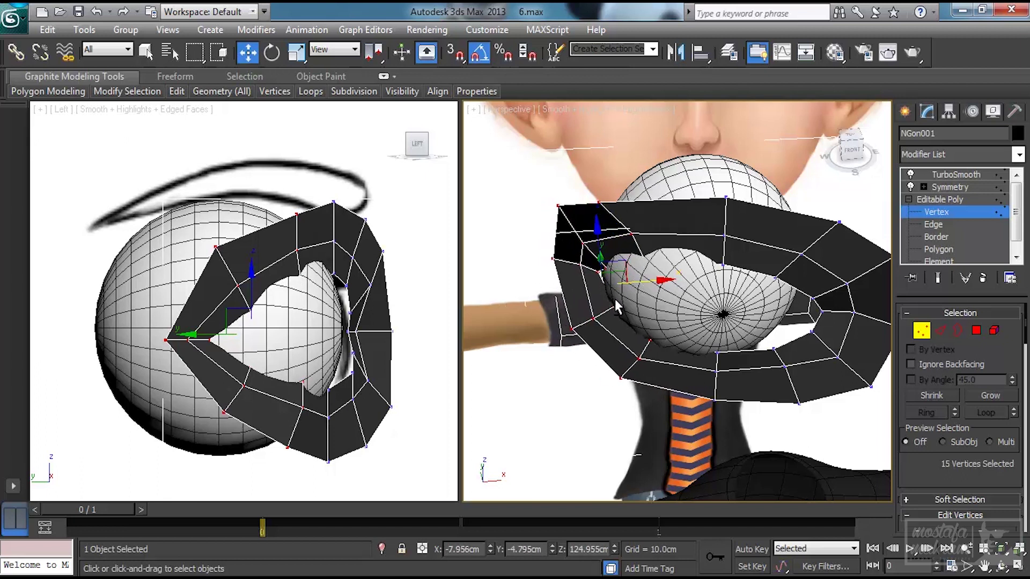
- Pull the two upper vertex columns on the eyelid's outer side forward so they follow the eyeball's curve
alt+middle_drag(623, 307, 651, 310)
alt+middle_drag(656, 262, 604, 185)
drag(678, 241, 676, 240)
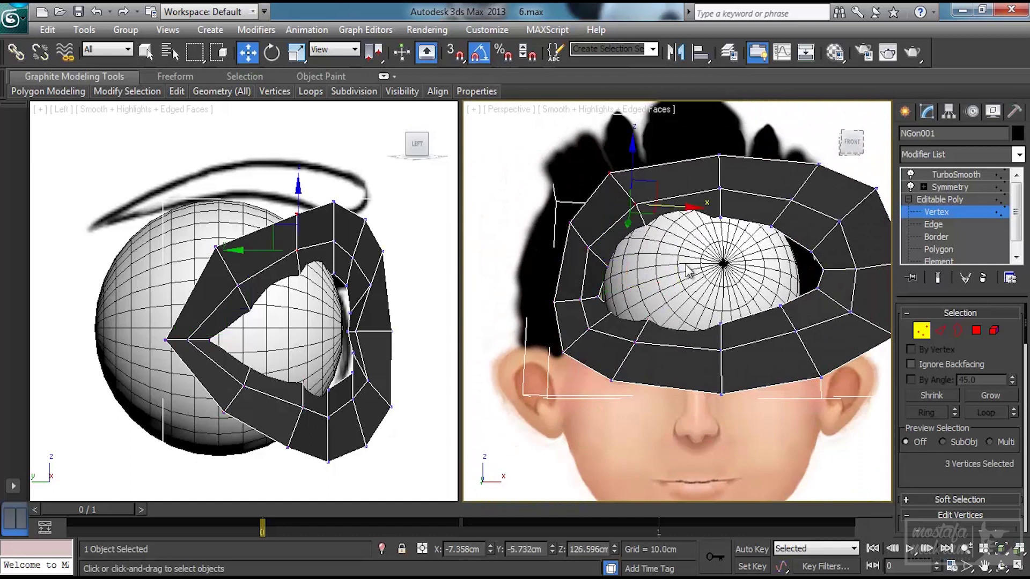
alt+middle_drag(676, 239, 671, 268)
drag(633, 241, 632, 235)
alt+middle_drag(674, 241, 698, 253)
drag(540, 205, 594, 255)
alt+middle_drag(594, 255, 671, 333)
- Pull the lower vertex column outside the centre forward and shift the lower centre column slightly forward too
drag(635, 371, 615, 385)
alt+middle_drag(630, 380, 662, 409)
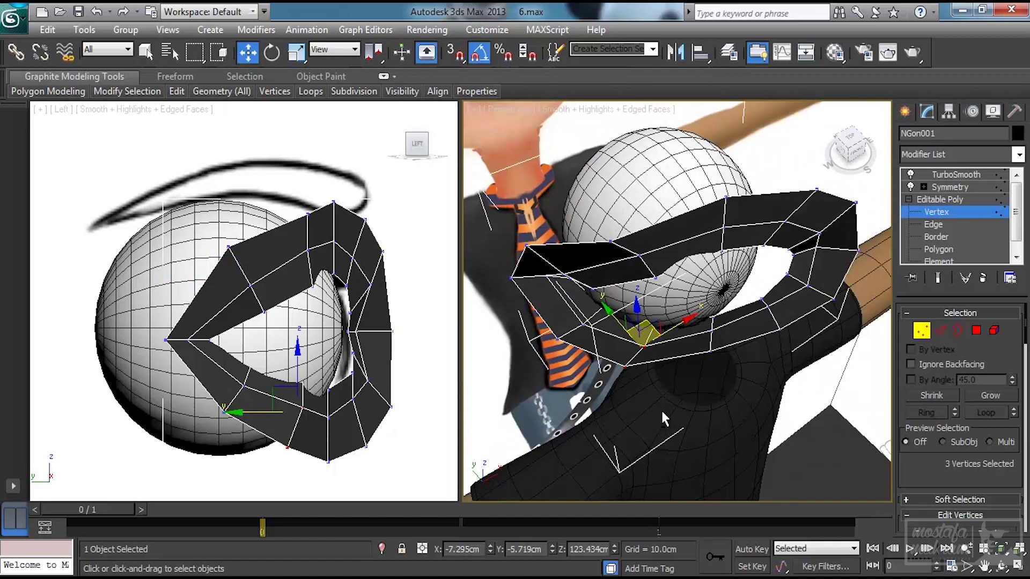
drag(616, 318, 686, 358)
alt+middle_drag(687, 358, 649, 370)
drag(641, 324, 711, 323)
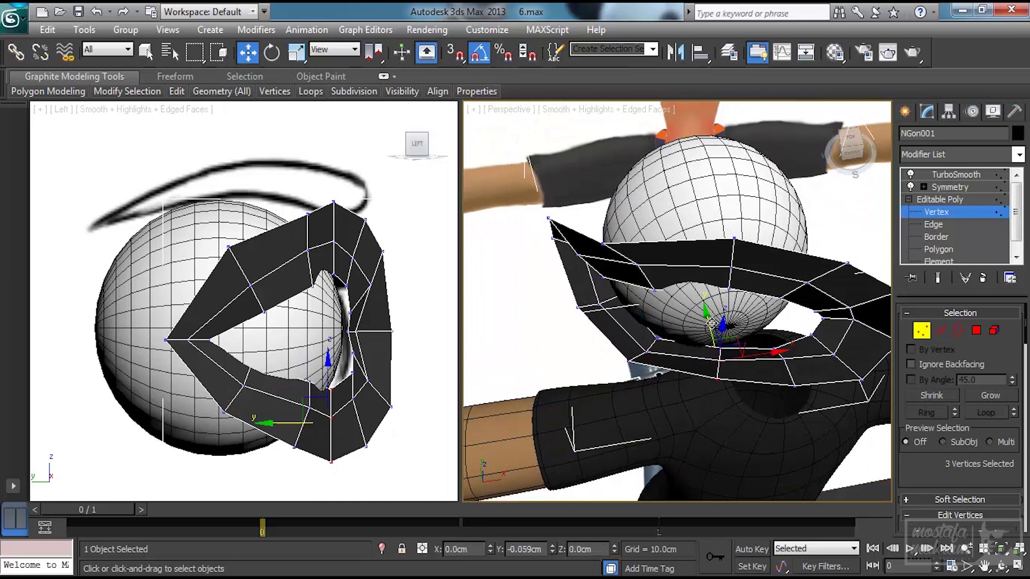
- Move the six vertices of the upper and lower columns just nose-side of the centre back toward the eyeball
alt+middle_drag(791, 367, 802, 301)
alt+middle_drag(682, 365, 755, 309)
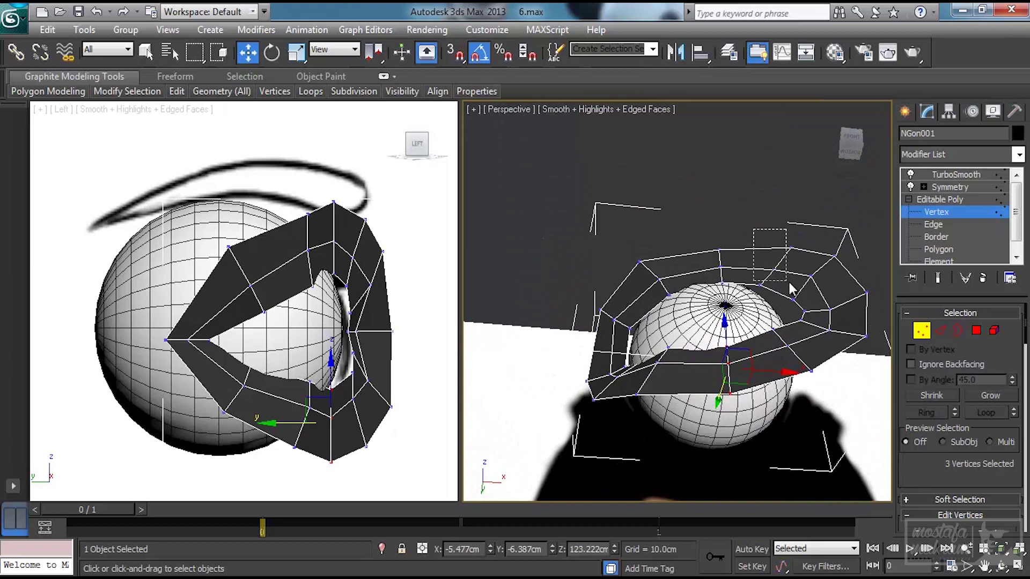
drag(791, 297, 822, 388)
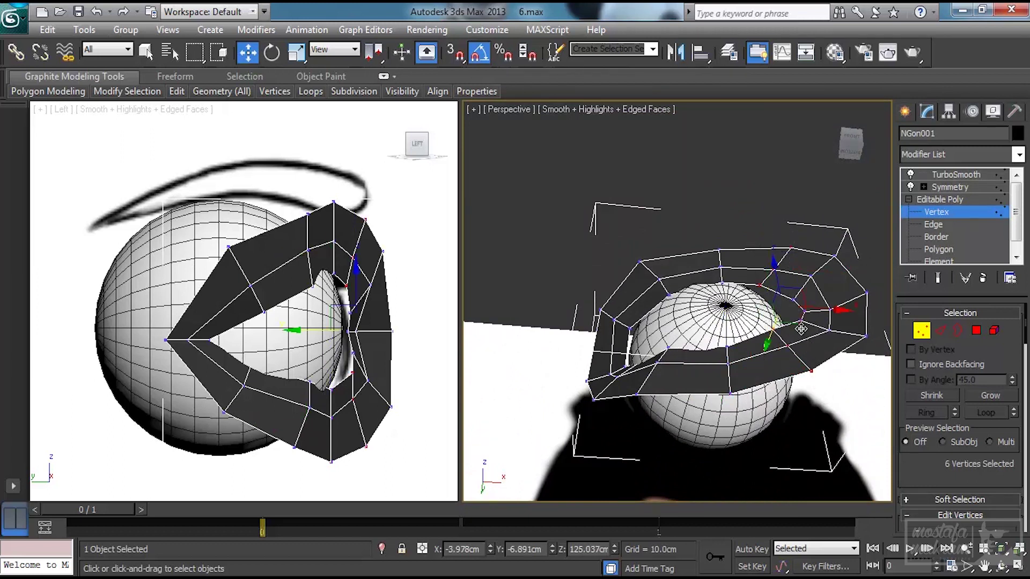
drag(767, 344, 766, 347)
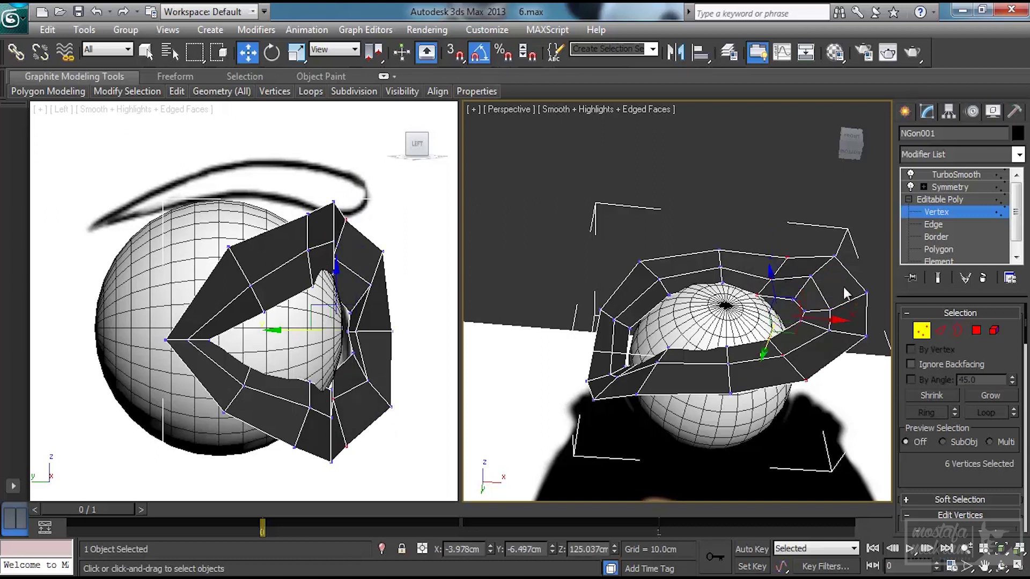
- Select the nine vertices at the loop's inner-corner end and move them back toward the eyeball
drag(854, 250, 795, 350)
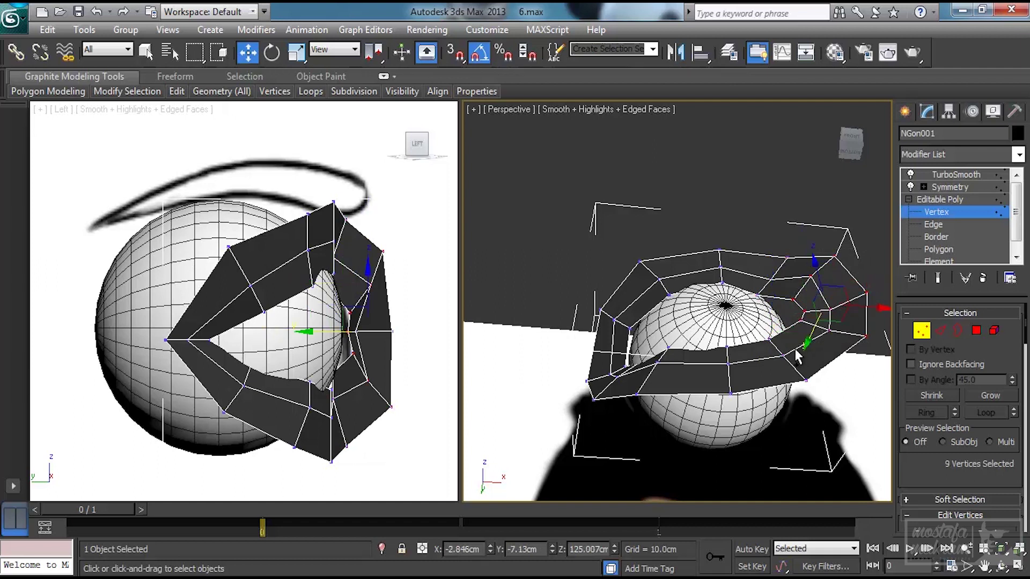
ctrl+drag(778, 393, 792, 371)
ctrl+click(771, 336)
key(ctrl+z)
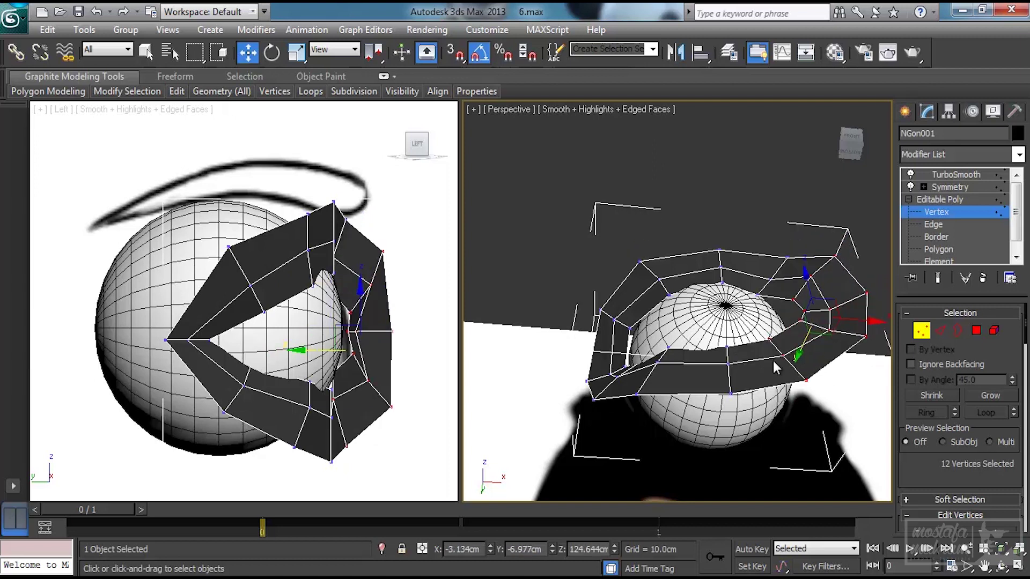
alt+middle_drag(765, 359, 813, 480)
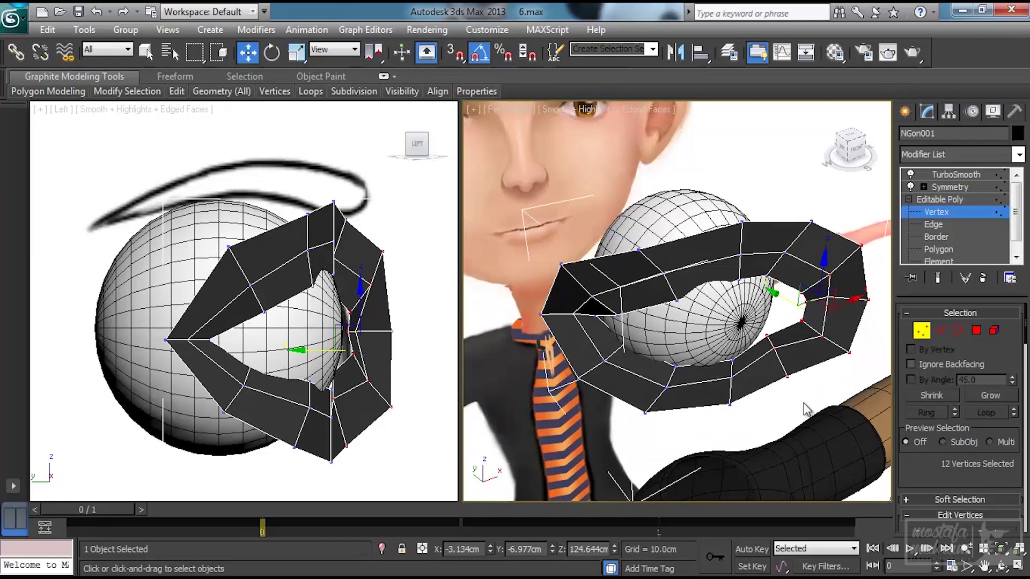
alt+drag(760, 327, 796, 399)
drag(794, 282, 768, 260)
alt+middle_drag(794, 311, 634, 349)
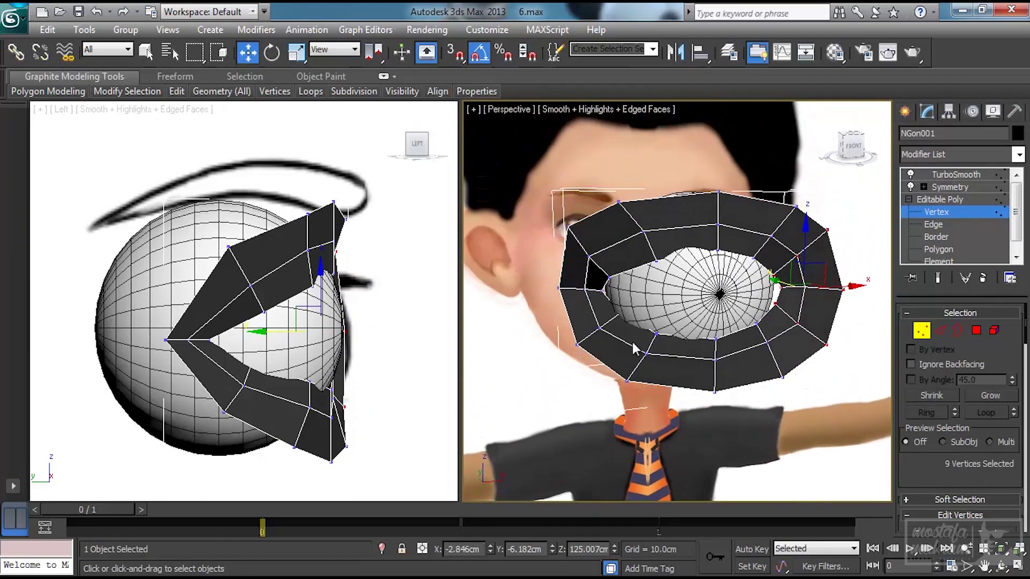
- Pull the lower opening-rim vertex near the outer corner clear of the eyeball and return to the TurboSmooth level
drag(624, 306, 653, 313)
alt+middle_drag(705, 309, 704, 255)
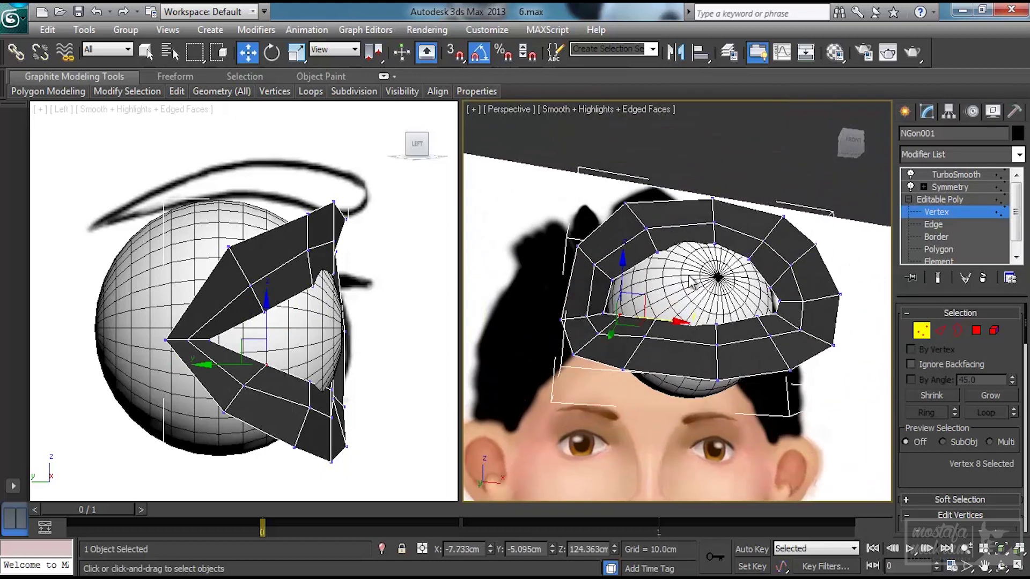
click(936, 212)
click(936, 174)
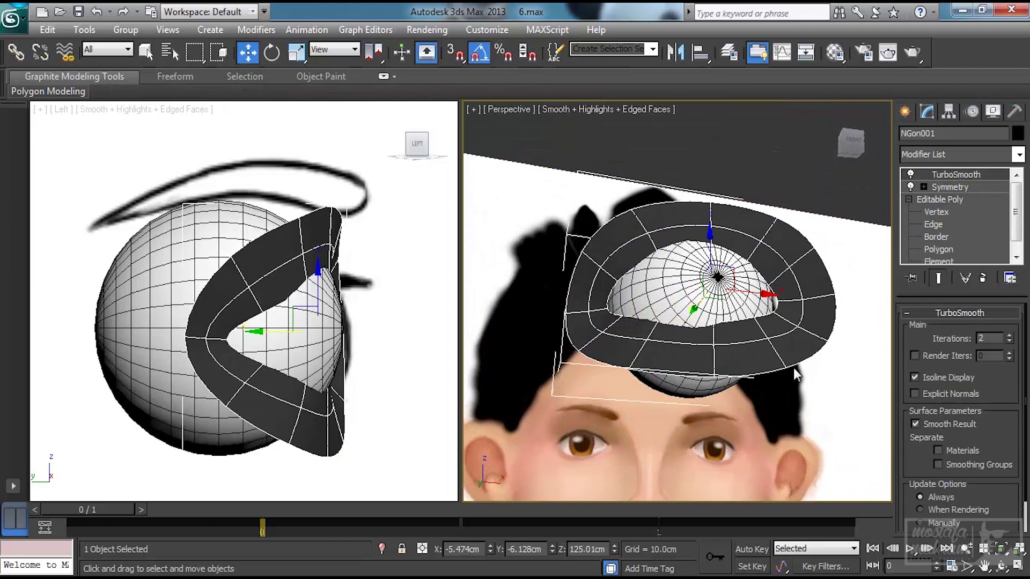
click(833, 395)
- Move the eyeball sphere slightly back, deeper behind the eyelids
click(709, 304)
click(333, 369)
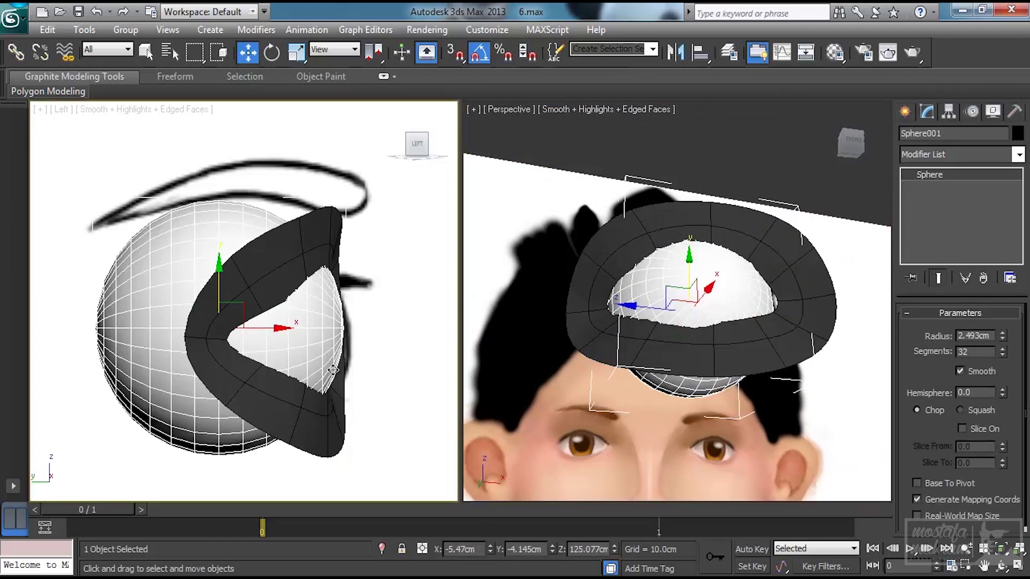
drag(273, 325, 265, 323)
alt+middle_drag(756, 367, 799, 444)
- Edit the eyelid loop's vertices, moving the top centre rim vertex forward and adjusting its outer-side neighbour slightly upward
click(799, 444)
click(908, 198)
key(1)
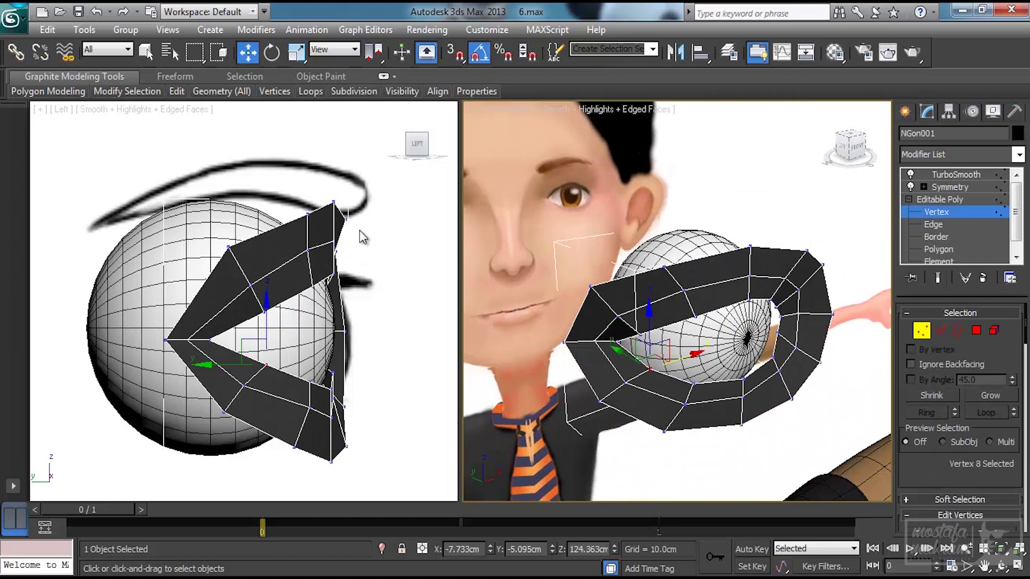
drag(325, 196, 388, 204)
click(310, 216)
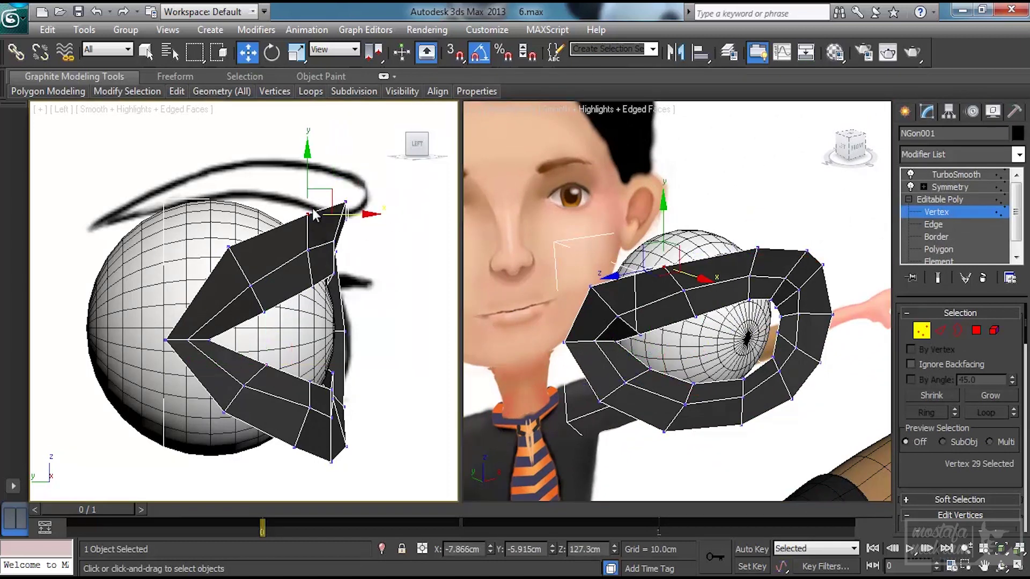
drag(321, 185, 327, 180)
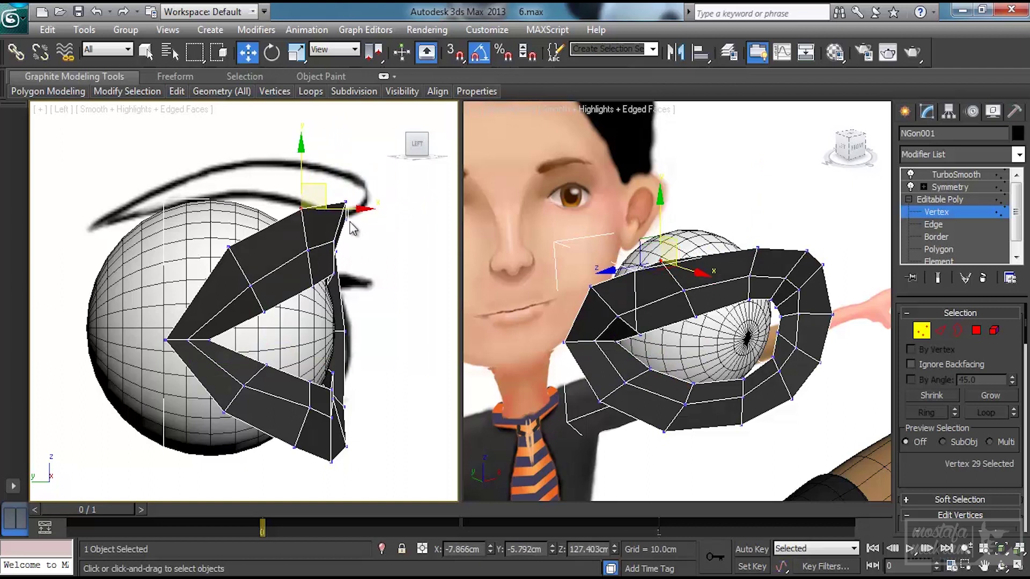
right_click(687, 284)
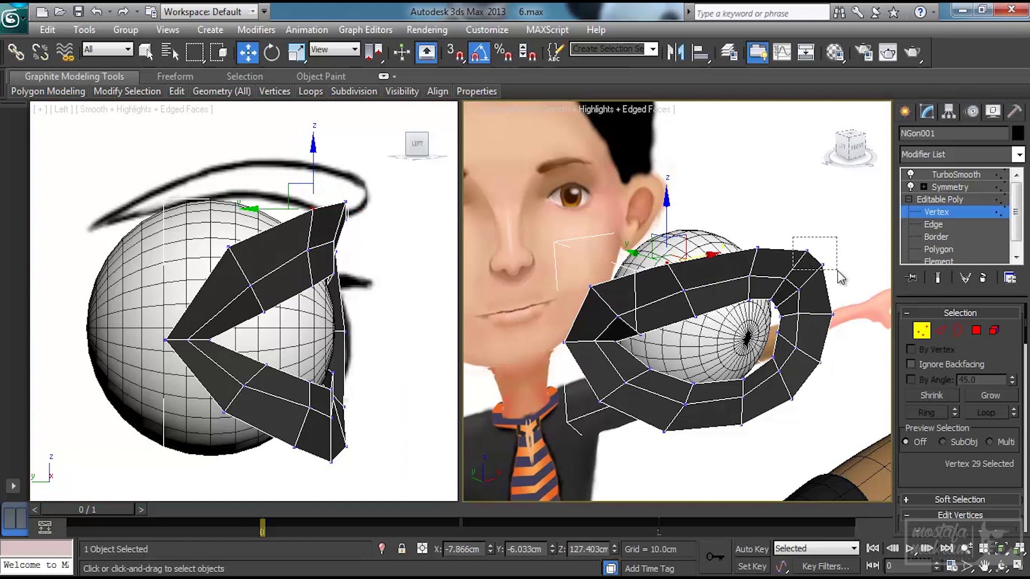
- Move the two upper outer-rim vertices near the inner corner forward by about 0.28 cm
drag(838, 270, 838, 270)
drag(777, 252, 787, 252)
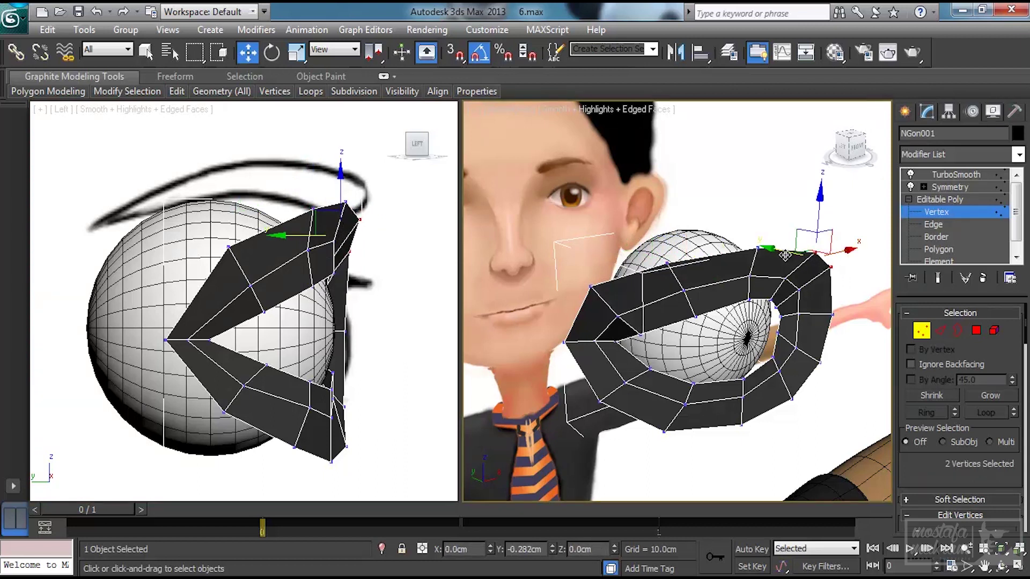
alt+middle_drag(765, 341, 744, 342)
- Select the three outer-rim vertices at the nose-side end of the loop and pull them forward
scroll(767, 346, up, 2)
click(821, 302)
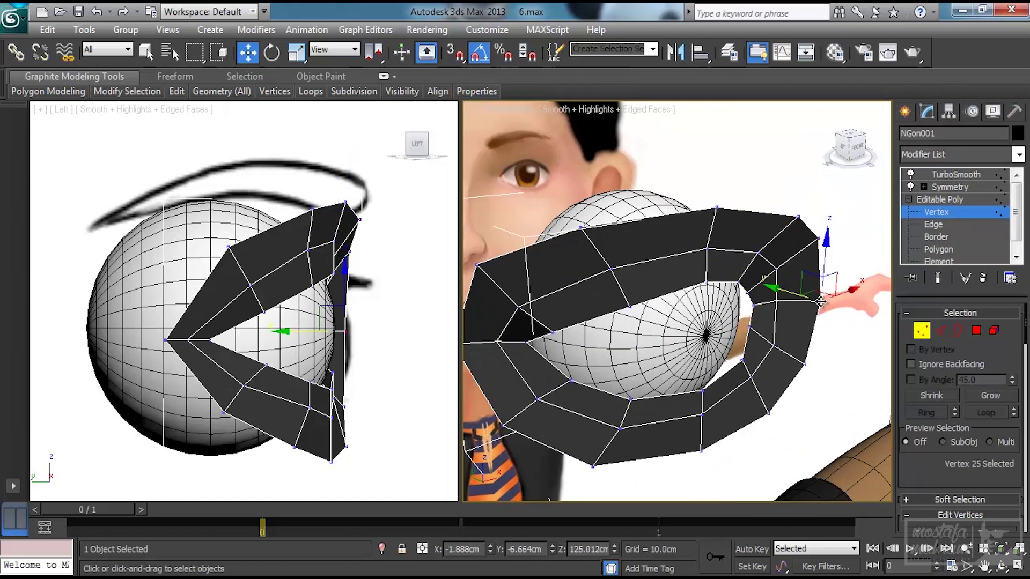
ctrl+click(818, 239)
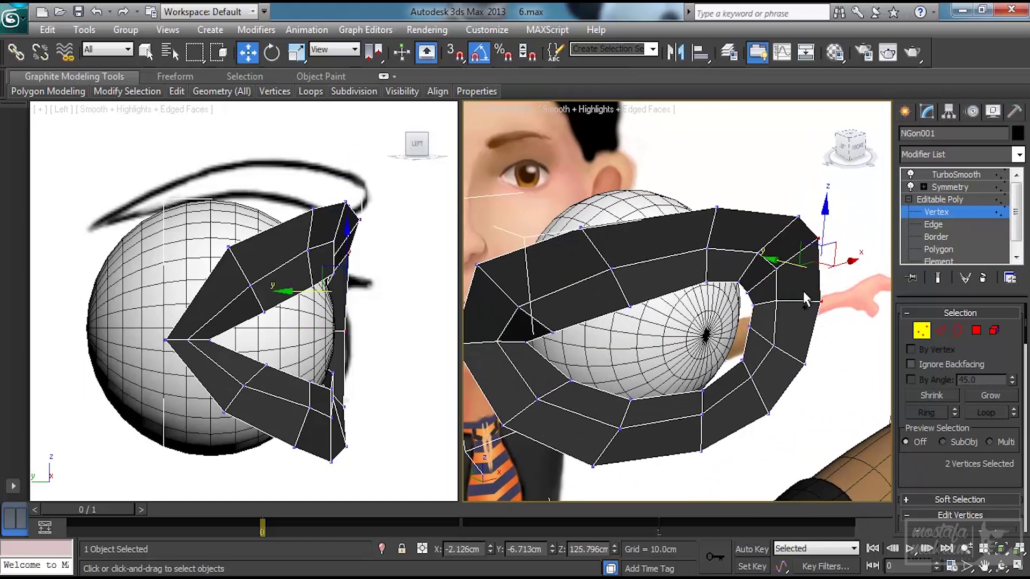
ctrl+click(805, 364)
drag(771, 291, 774, 303)
- Select three vertices of the middle edge loop around the inner corner and adjust their depth slightly forward
click(777, 266)
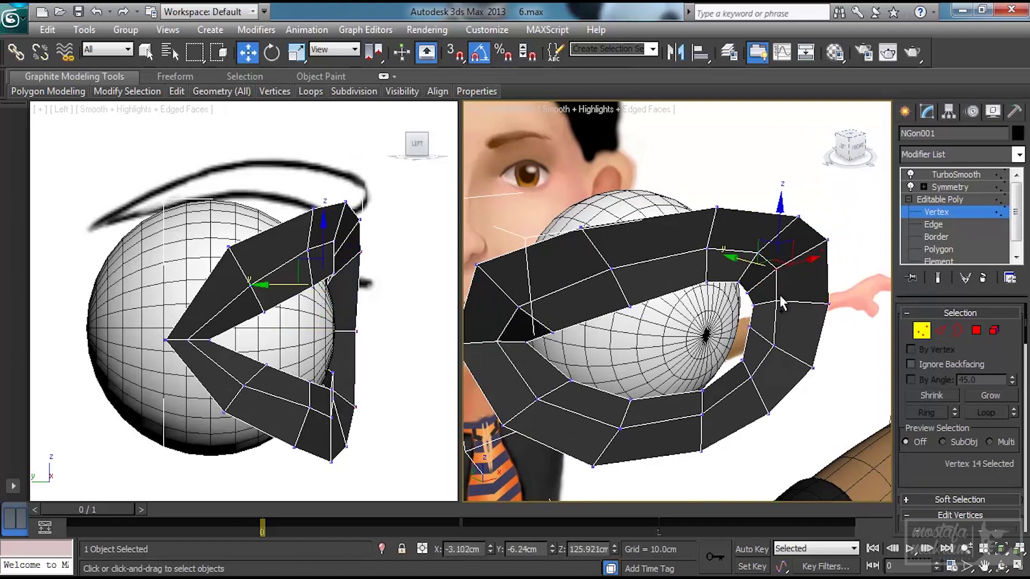
ctrl+click(740, 292)
drag(737, 292, 759, 305)
alt+middle_drag(758, 305, 744, 382)
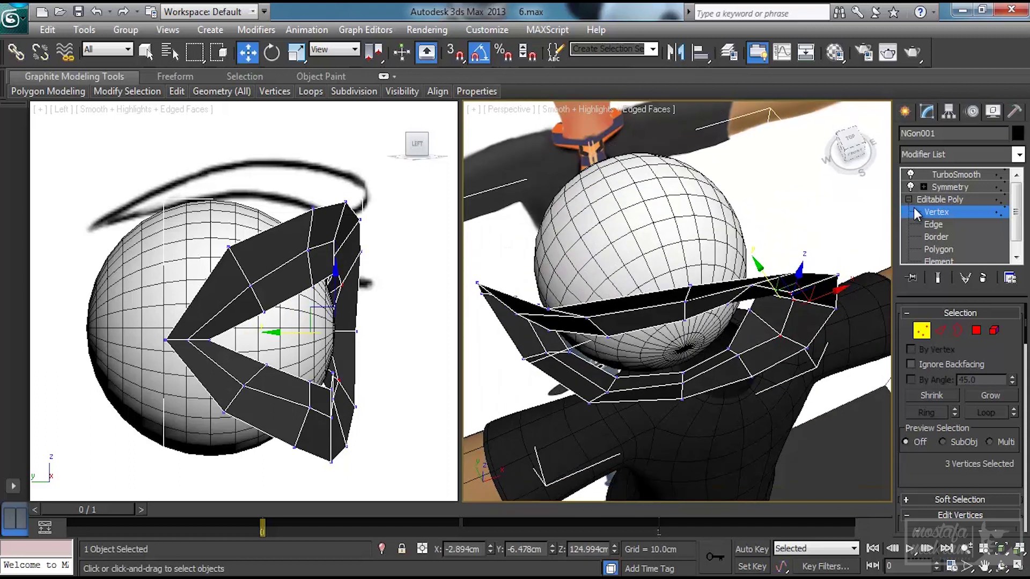
drag(769, 274, 765, 271)
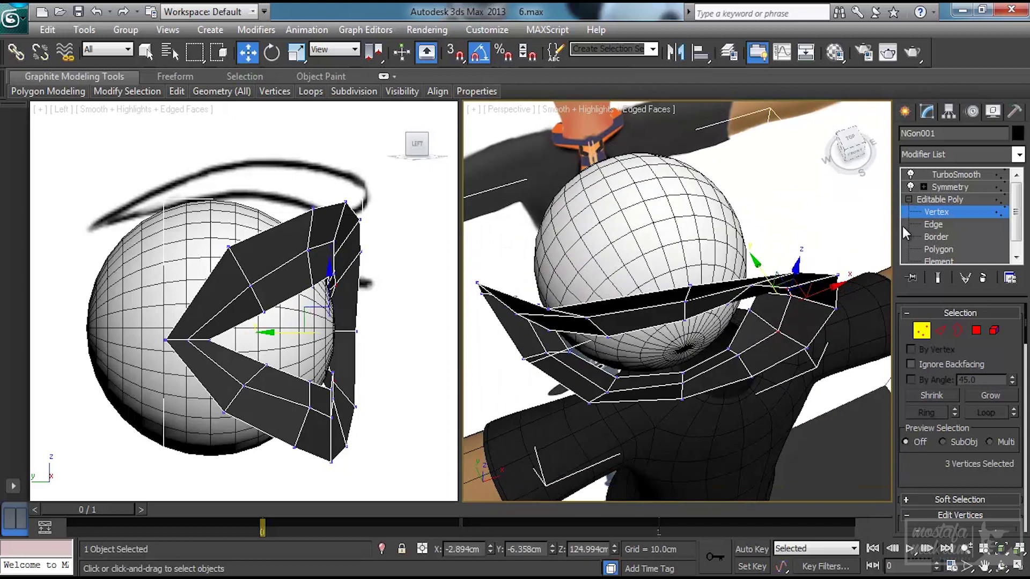
- Return to the TurboSmooth level and inspect the smoothed eyelids from the front
click(935, 213)
click(946, 173)
alt+middle_drag(749, 315, 710, 331)
scroll(761, 240, down, 6)
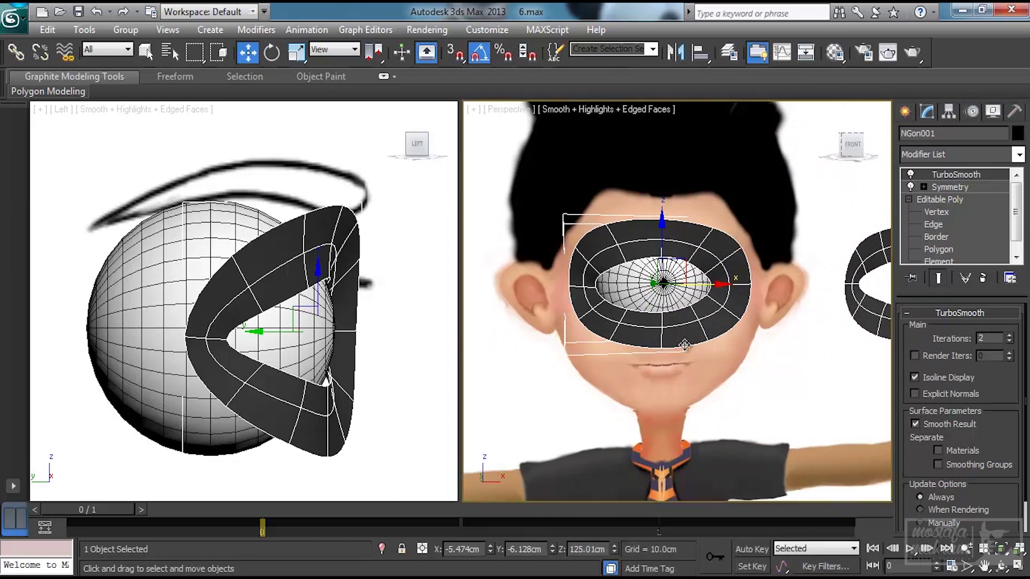
- Check the smoothed eyelids around the eyeball, hide the eyeball sphere, and reselect the eyelid mesh
alt+middle_drag(685, 345, 731, 397)
scroll(701, 375, up, 3)
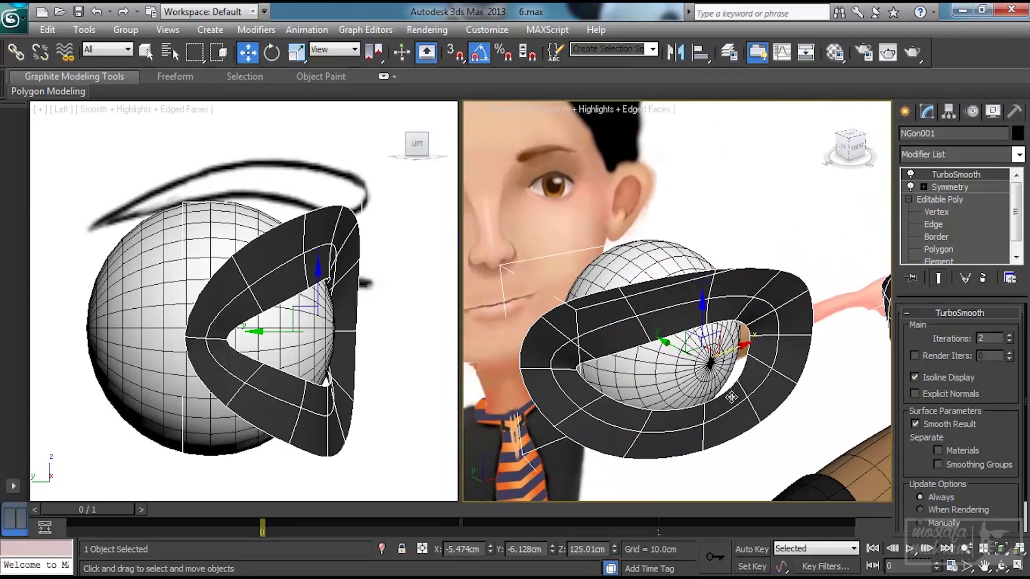
key(f)
scroll(701, 409, down, 5)
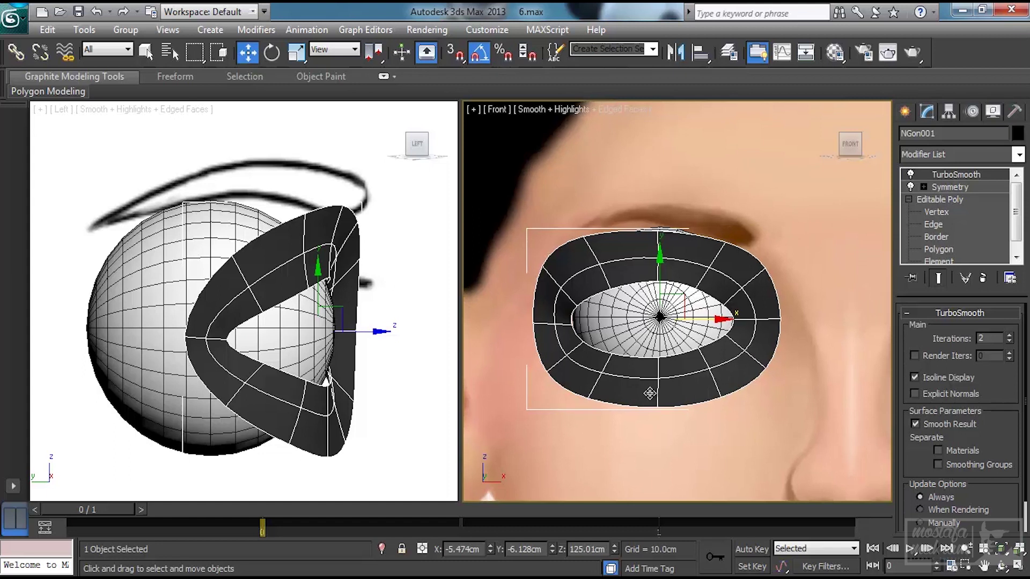
scroll(339, 322, down, 5)
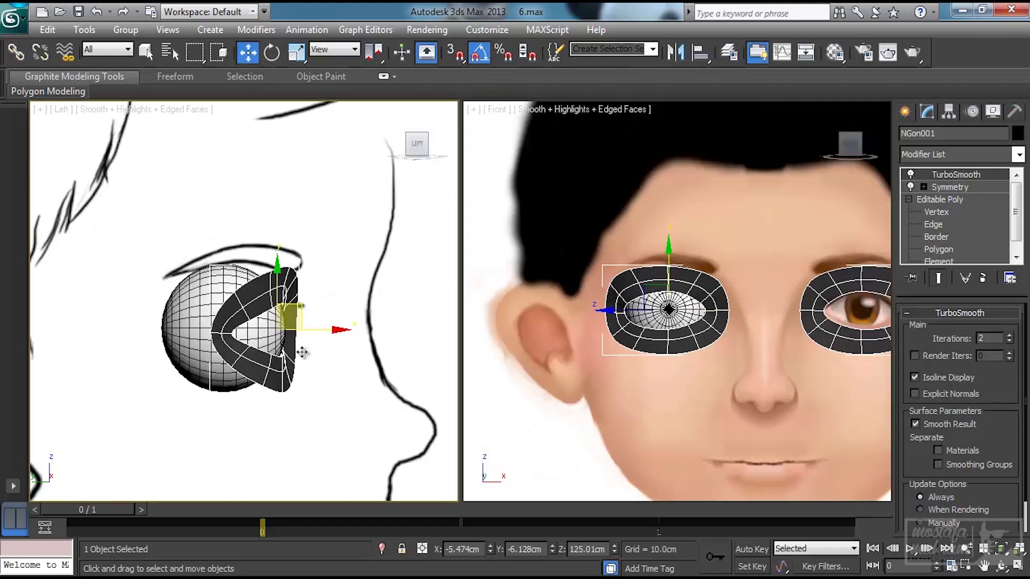
click(210, 352)
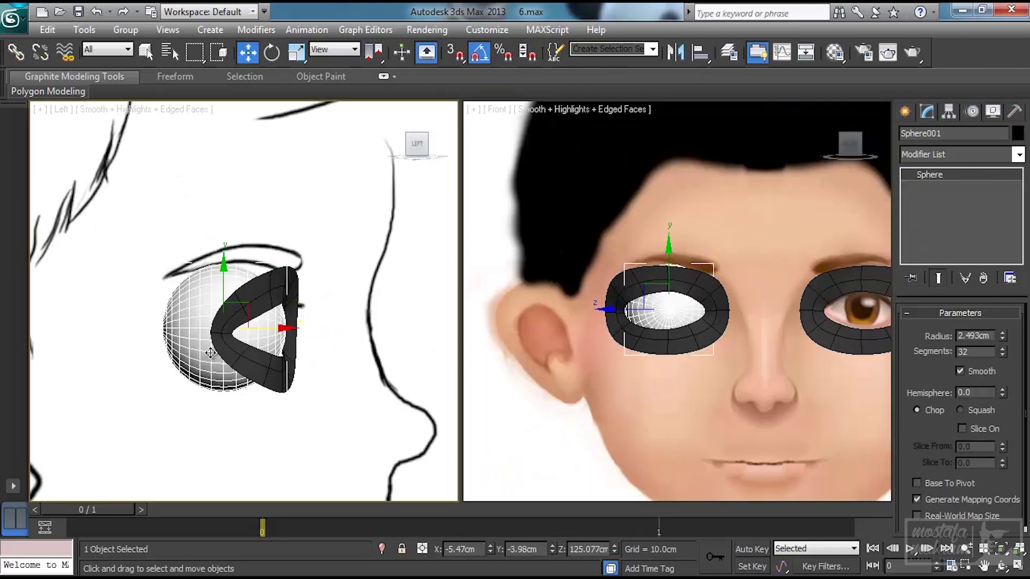
right_click(183, 330)
click(203, 284)
click(250, 293)
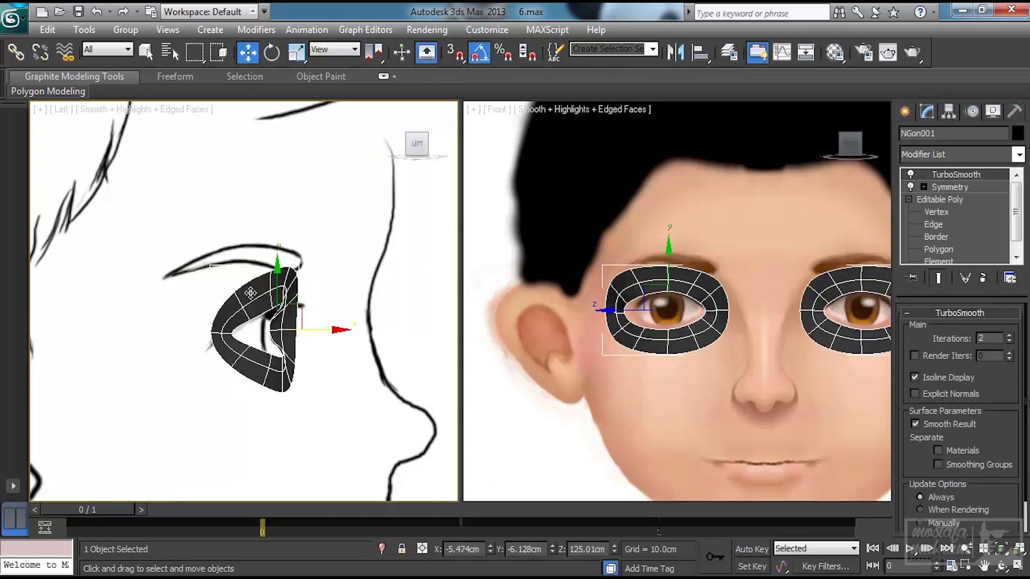
- Move the top centre outer-rim vertex of the eyelid mesh forward by about 0.1 cm in the side view
scroll(321, 353, up, 2)
scroll(316, 357, up, 3)
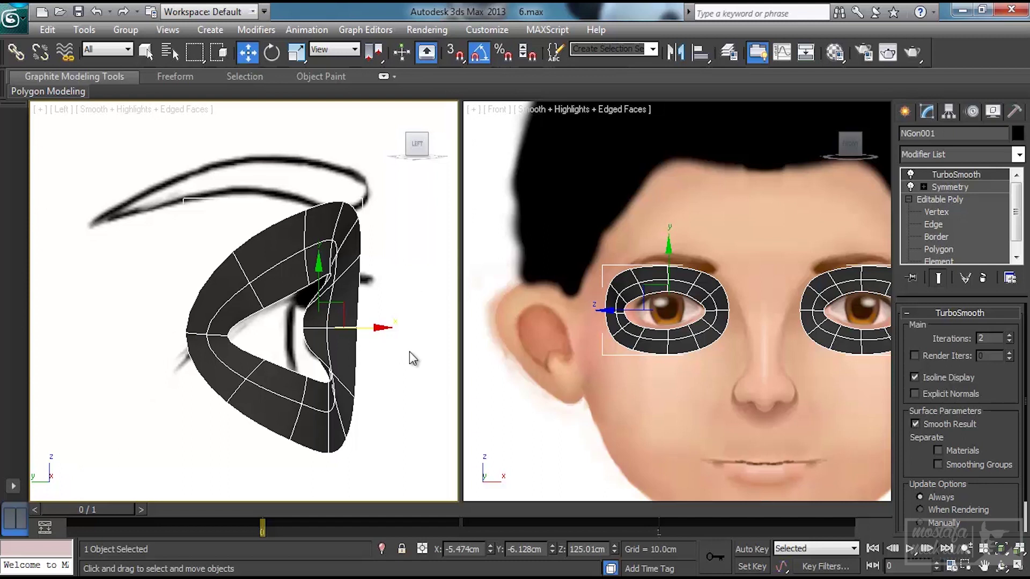
scroll(667, 304, up, 3)
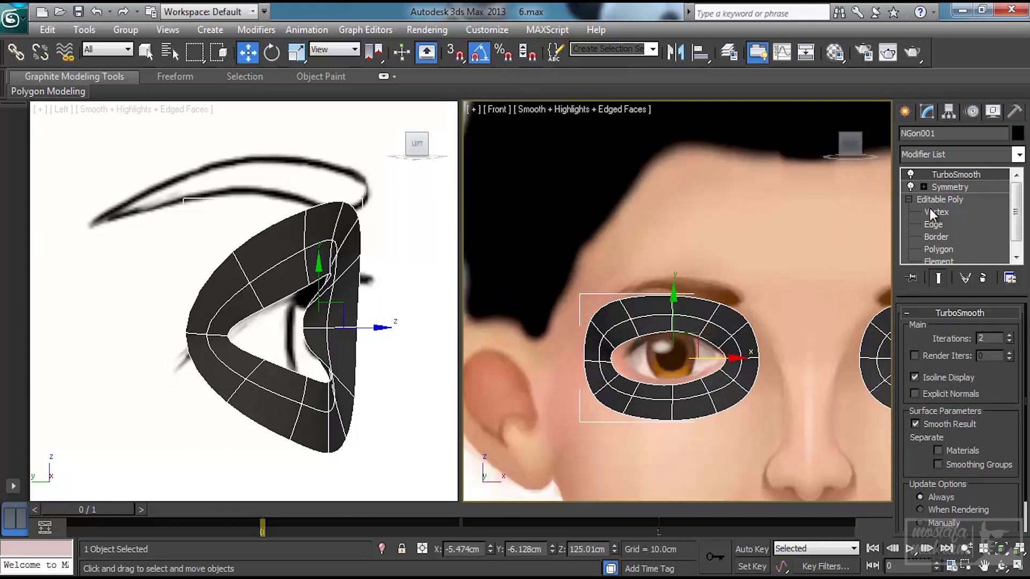
click(936, 212)
drag(673, 246, 674, 243)
middle_drag(383, 266, 376, 297)
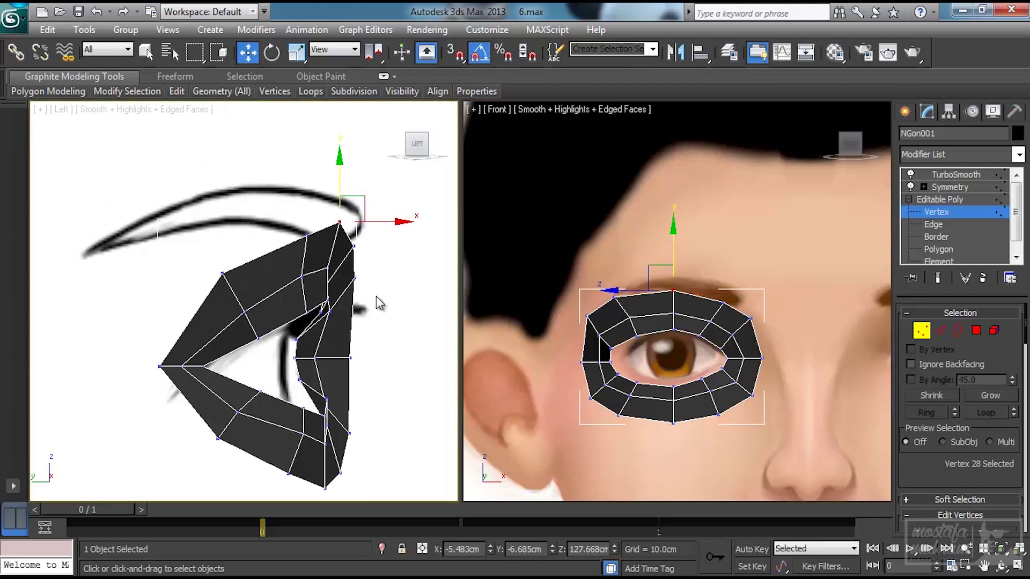
drag(375, 221, 380, 222)
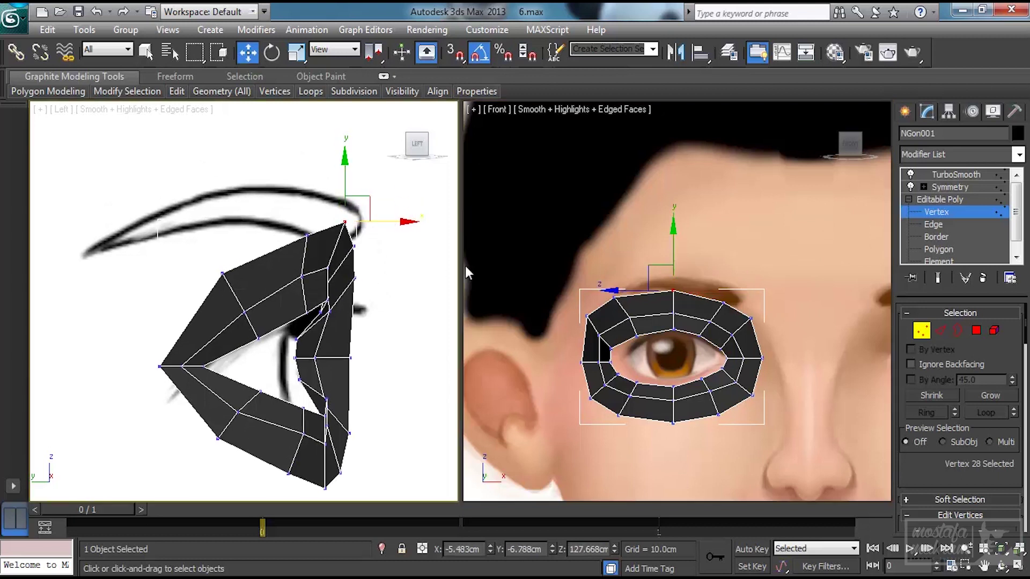
- Insert an edge loop right beside the eyelid mesh's middle edge loop with Swift Loop
click(942, 331)
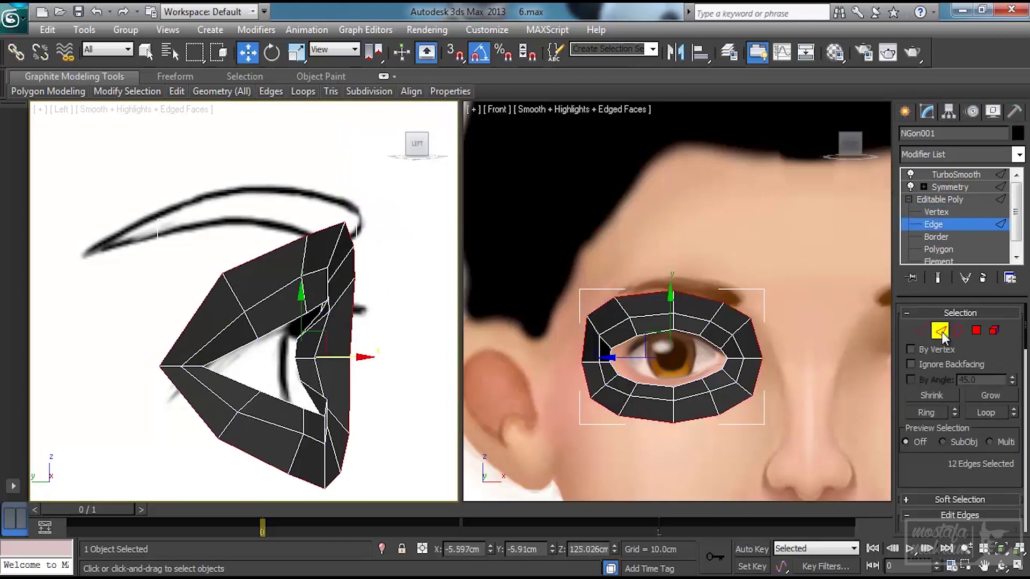
mouse_move(180, 92)
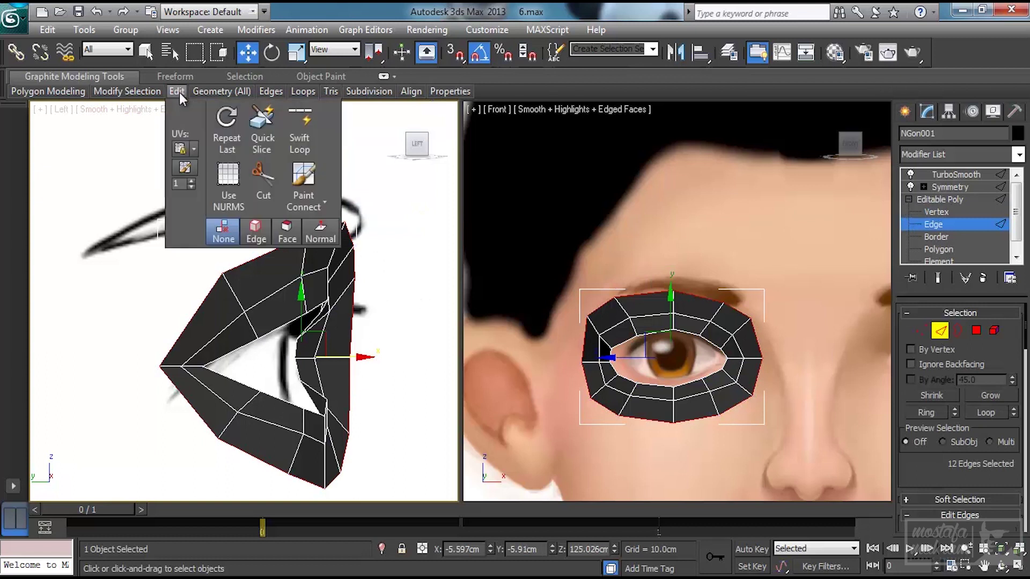
click(301, 147)
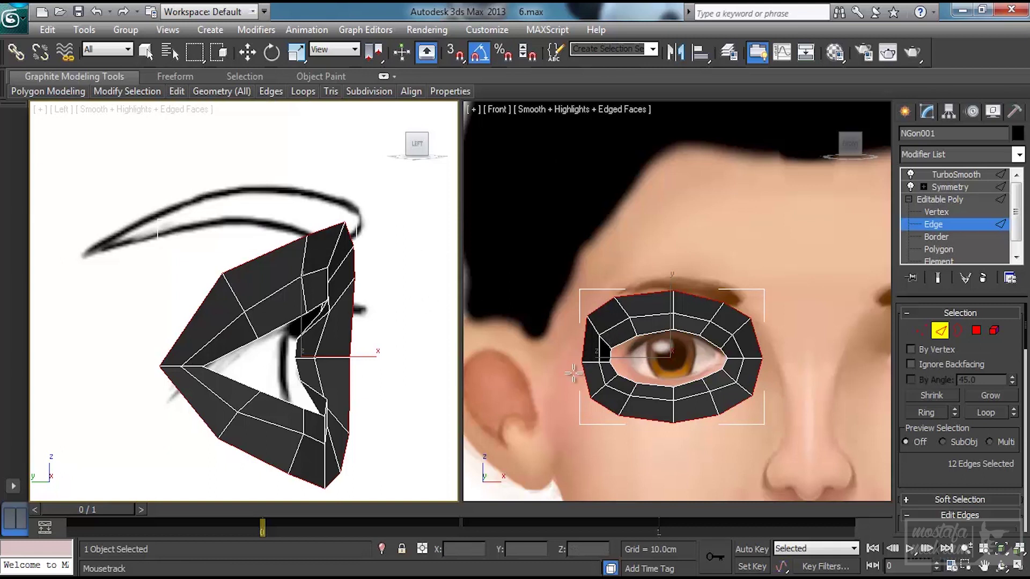
click(246, 314)
drag(246, 313, 242, 306)
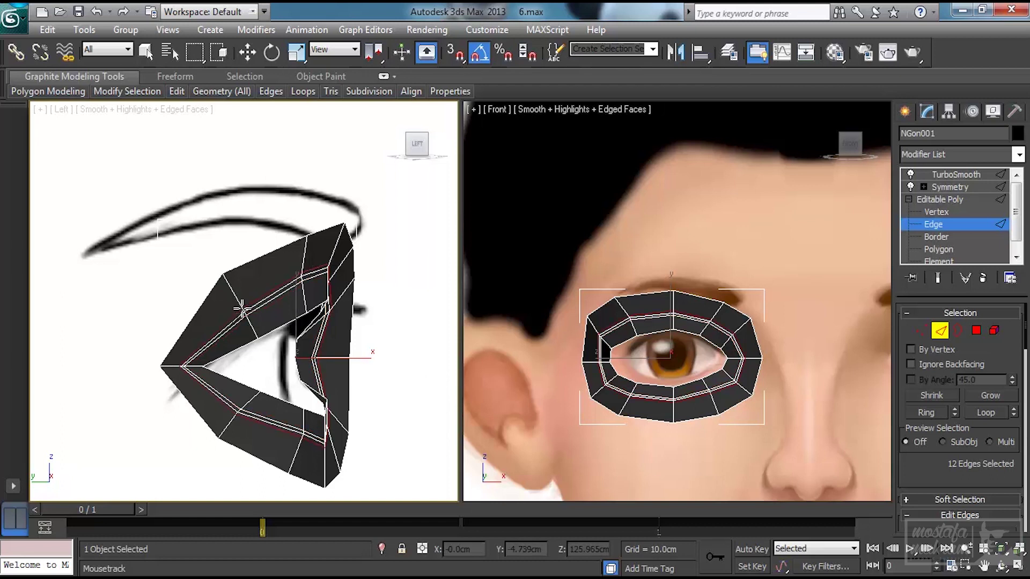
key(w)
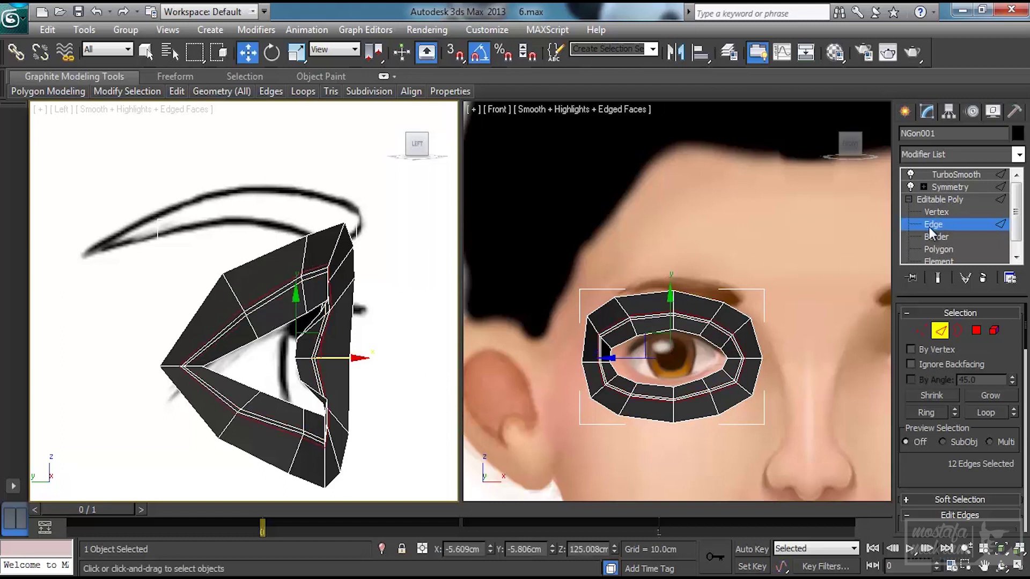
- Examine the TurboSmoothed eyelids in the front and side views with the edge display turned off
click(941, 174)
click(739, 453)
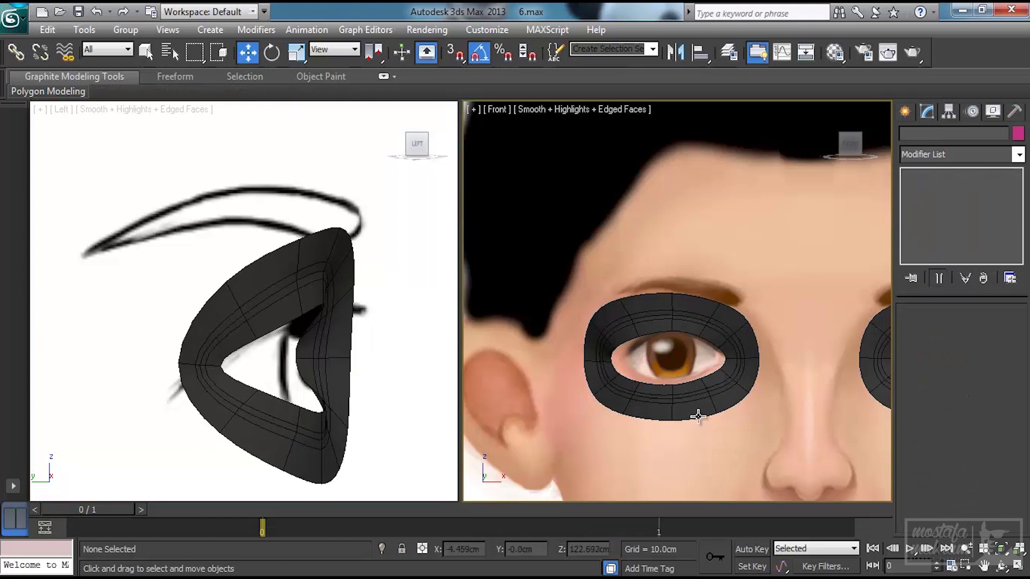
key(F4)
scroll(698, 415, up, 4)
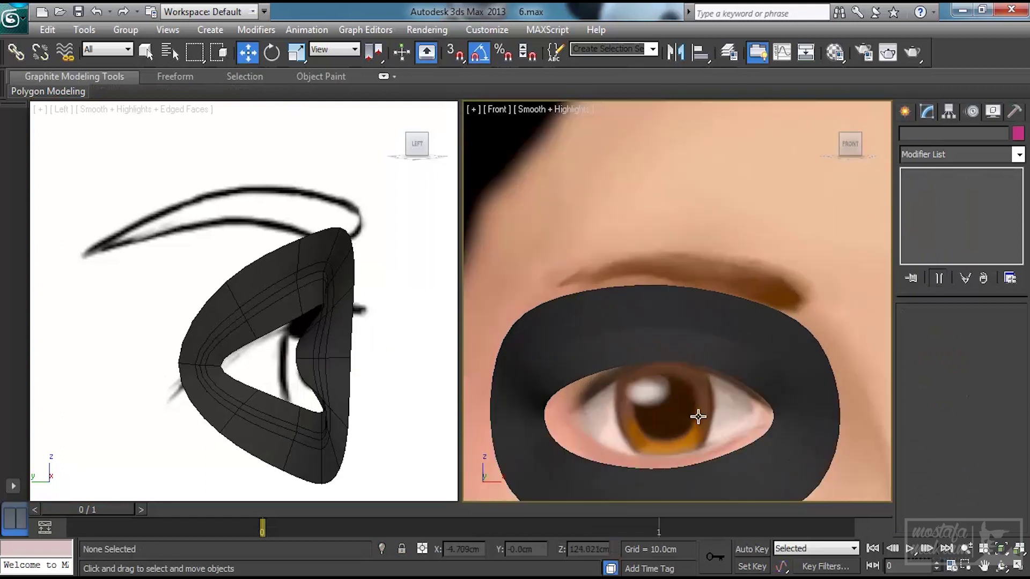
middle_drag(696, 413, 705, 394)
scroll(365, 343, up, 2)
scroll(366, 344, down, 2)
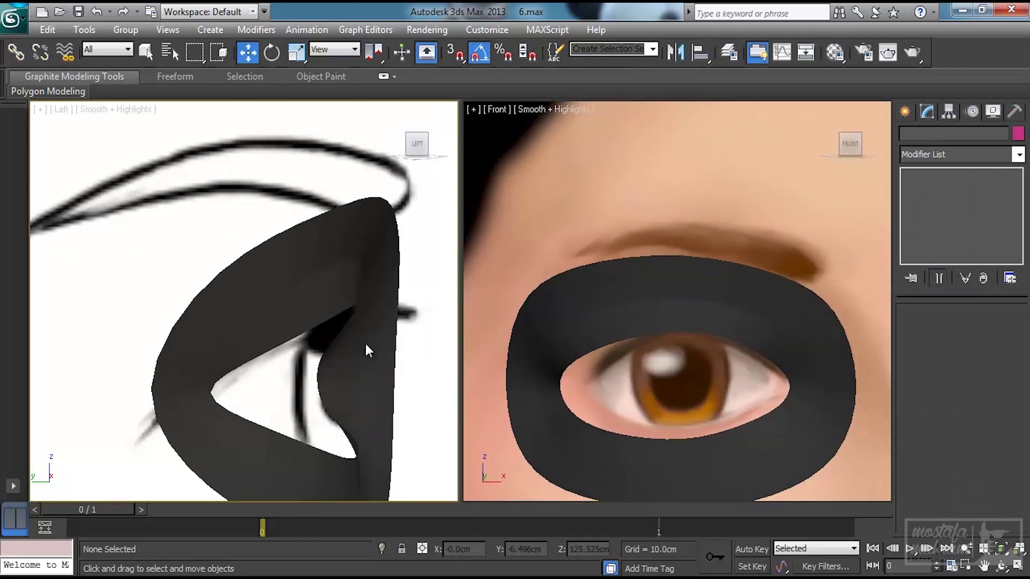
key(F4)
key(F4)
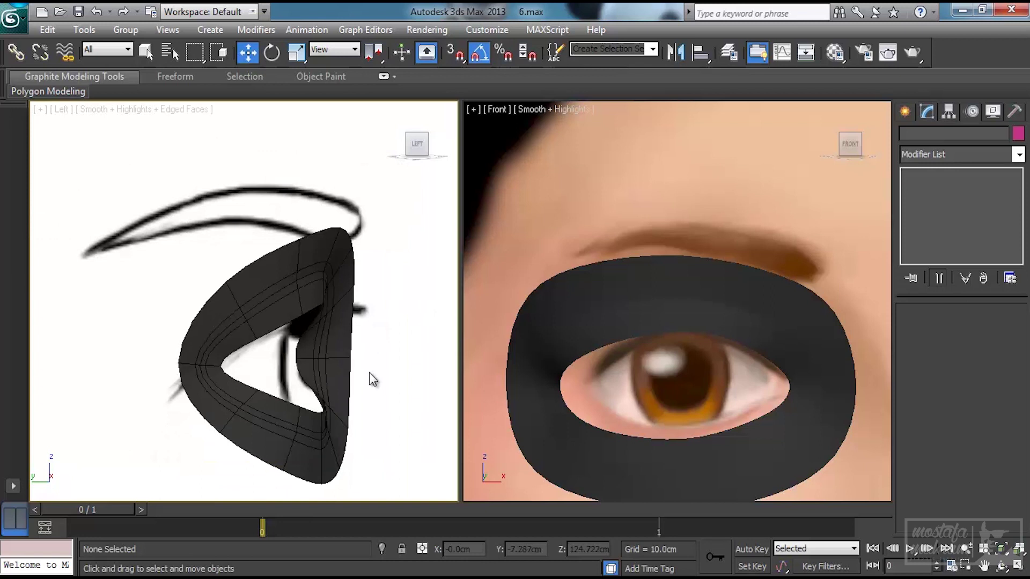
- Add two more Swift Loop edge loops, beside the middle pair and nearer the eye opening, and move the innermost new one forward about 0.09 cm
click(720, 307)
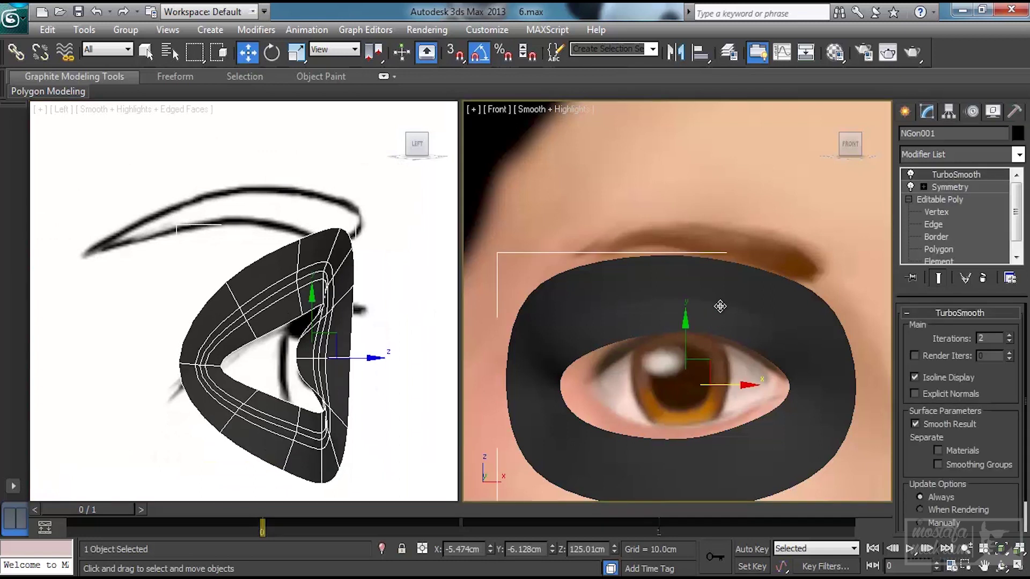
click(934, 223)
key(F4)
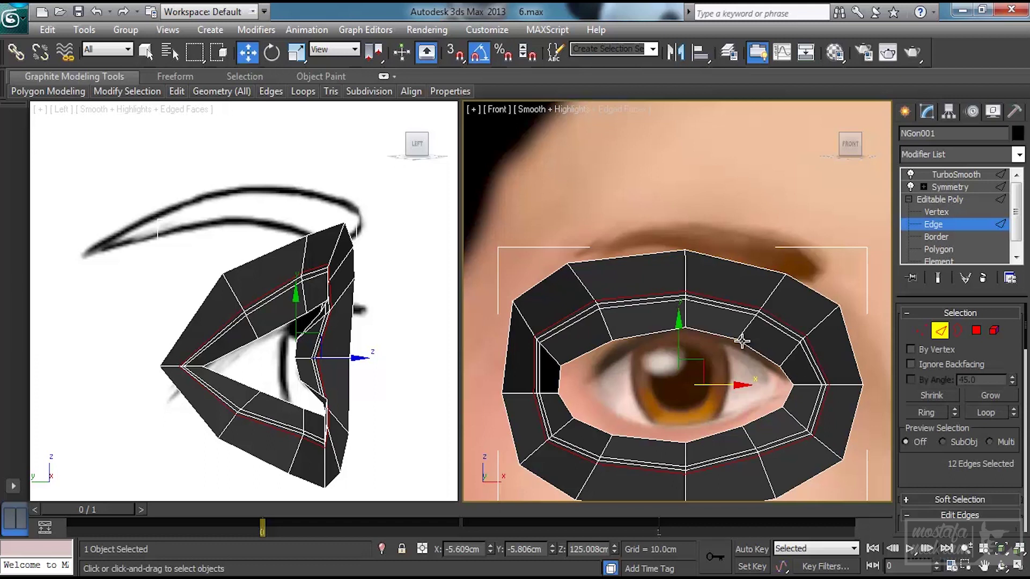
middle_drag(725, 374, 738, 360)
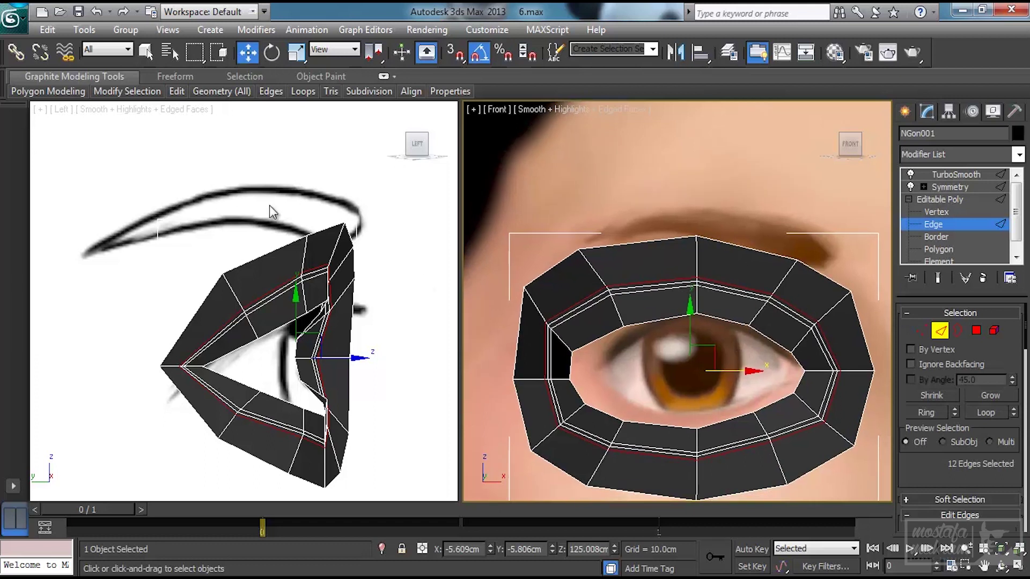
mouse_move(181, 97)
click(299, 131)
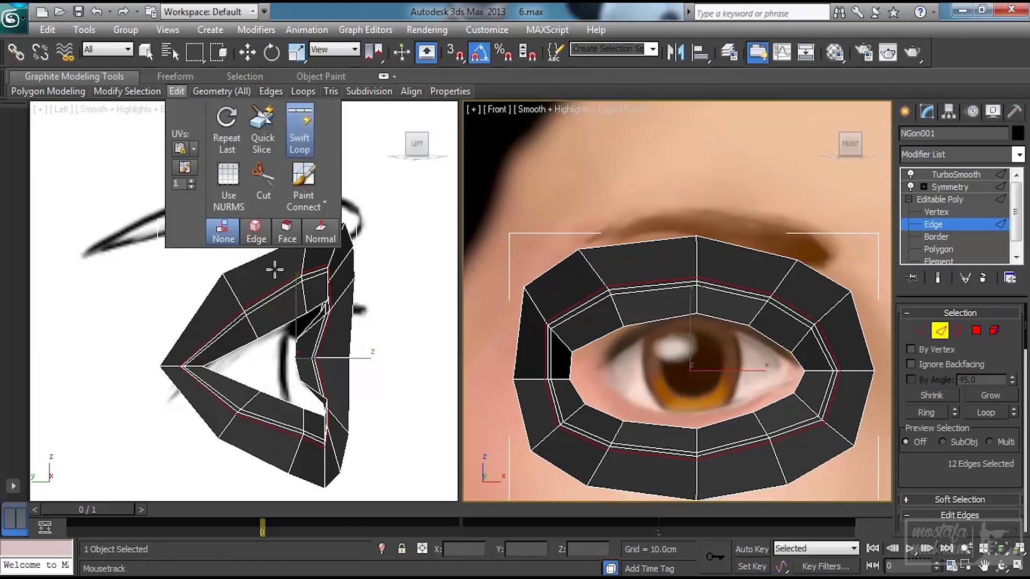
mouse_move(229, 292)
middle_down()
mouse_move(280, 295)
mouse_move(239, 280)
middle_up()
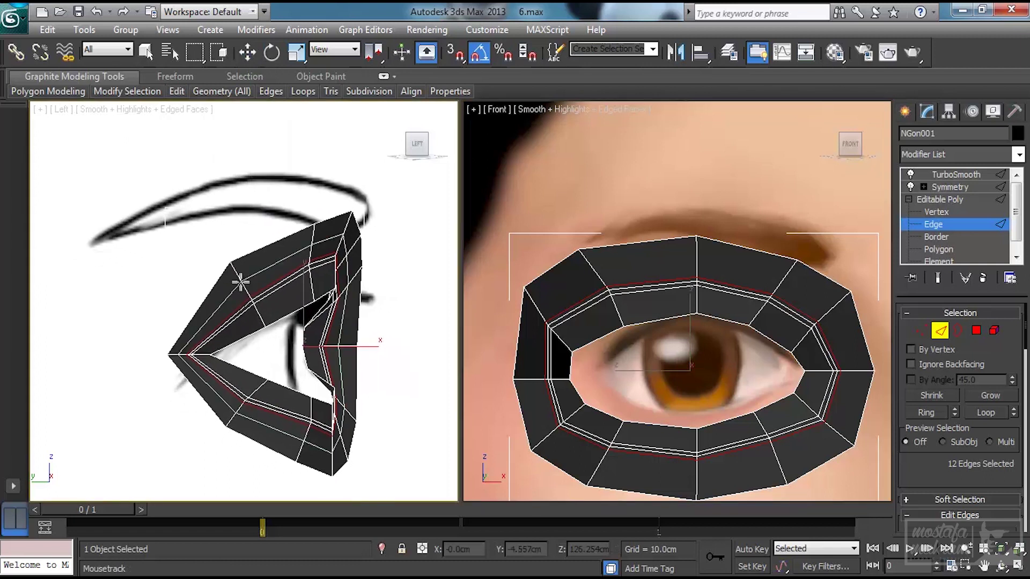
click(297, 295)
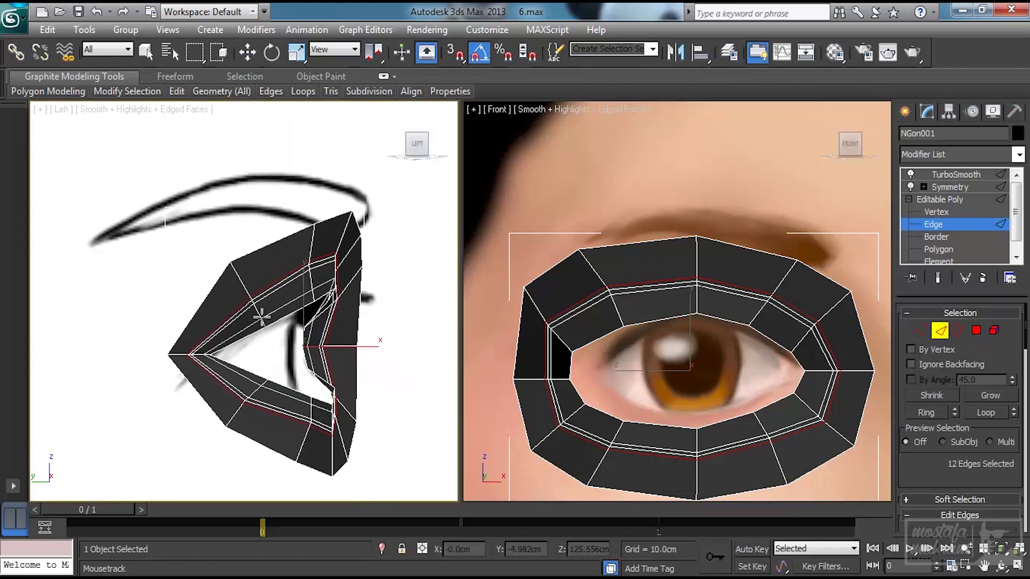
click(260, 314)
key(w)
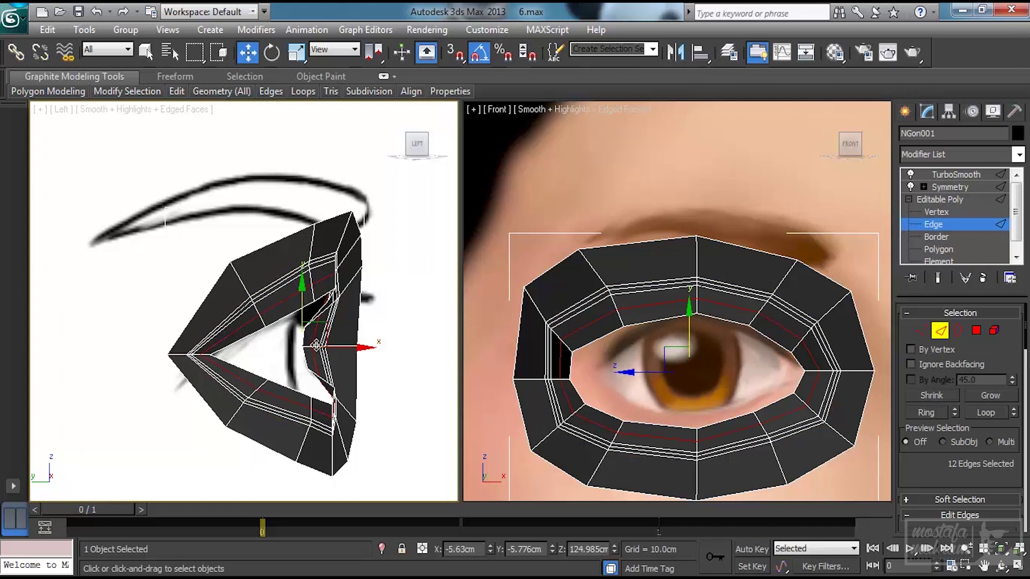
drag(343, 349, 353, 348)
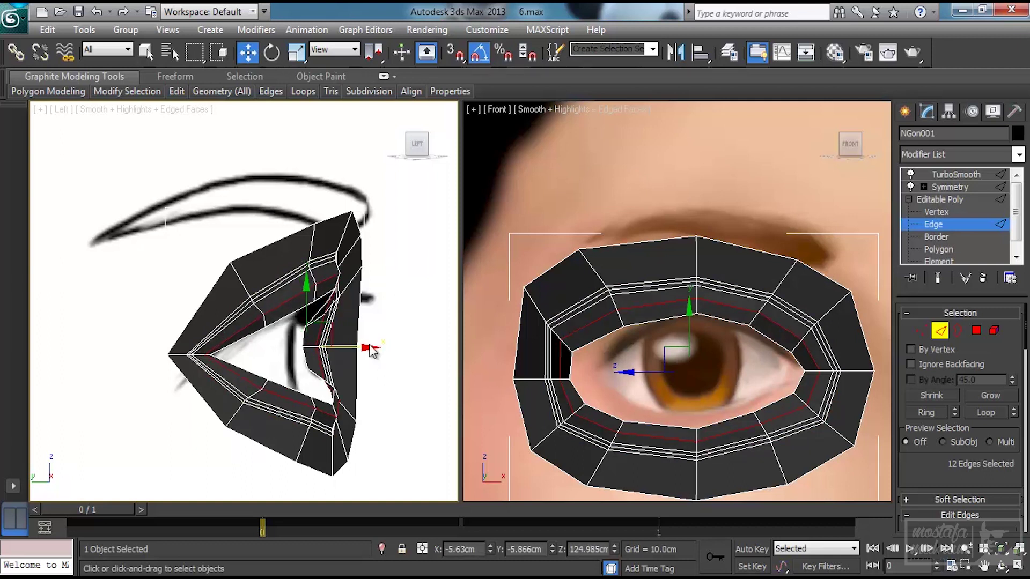
- Return to the TurboSmooth level and compare the smoothed eyelids from the front without and with edges displayed
click(923, 227)
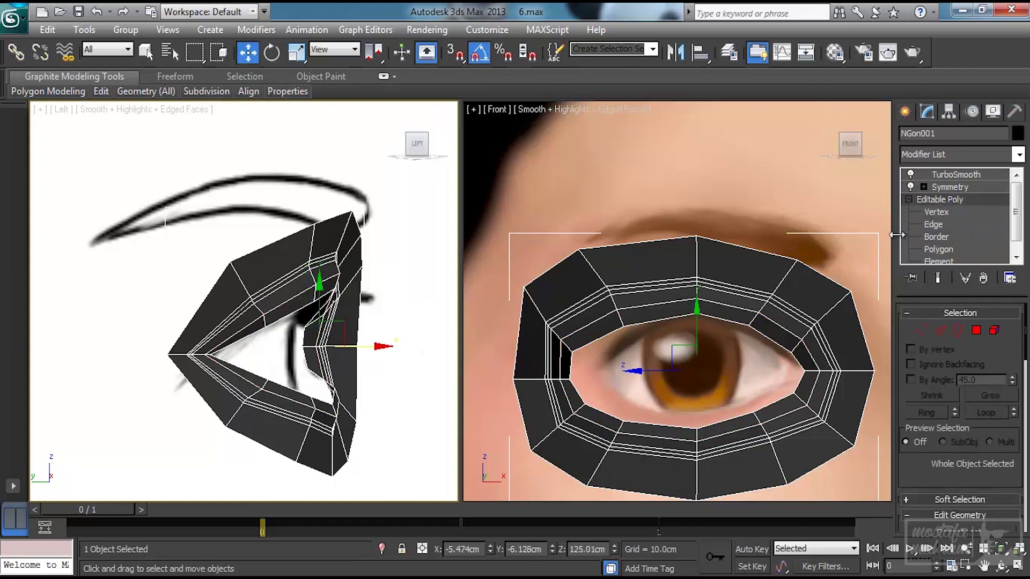
click(930, 175)
middle_drag(710, 401, 680, 396)
key(F4)
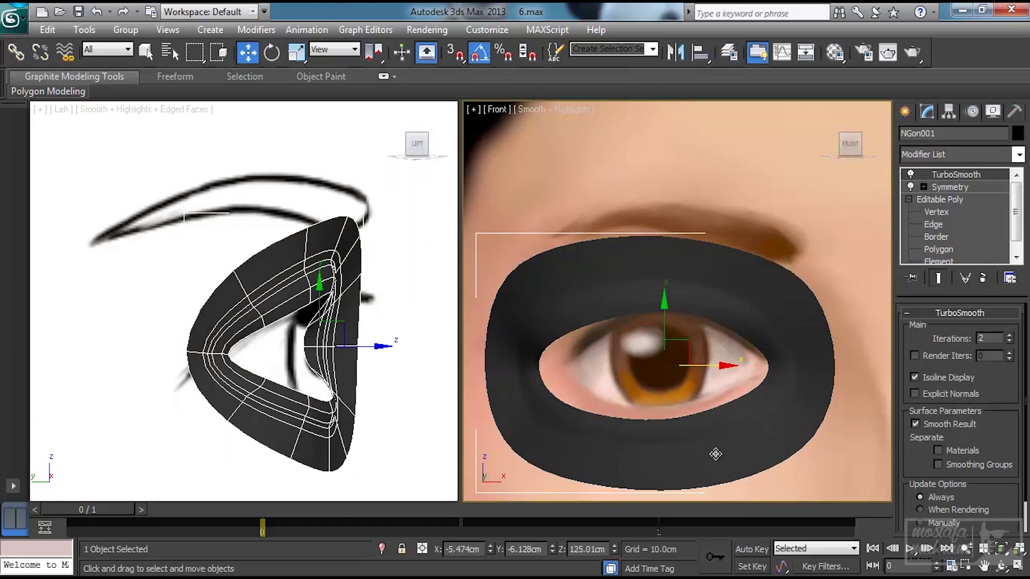
key(F4)
middle_drag(716, 454, 727, 443)
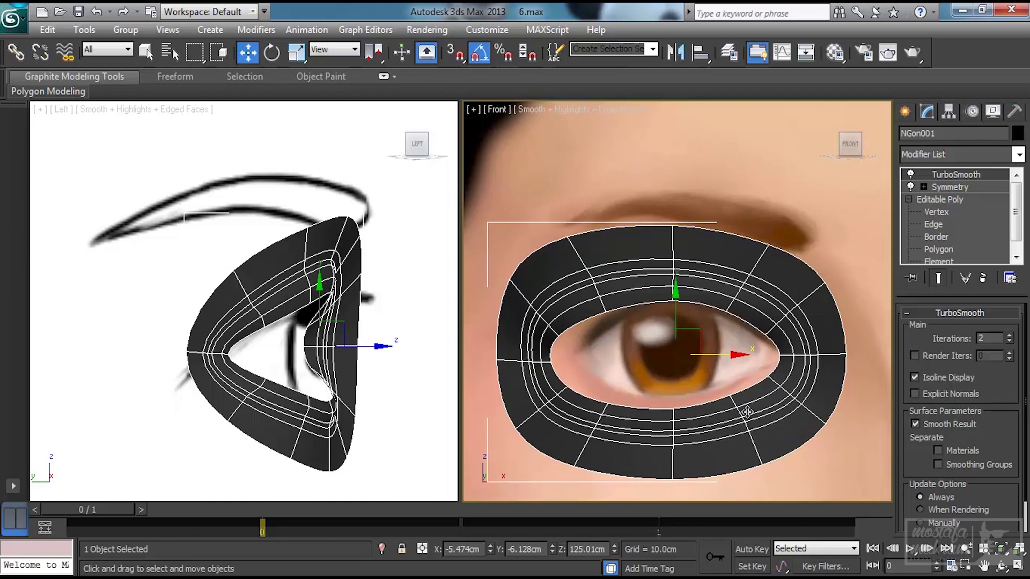
- Select the upper and lower vertex columns between the outer corner and the centre, and shift them about 0.11 cm toward the nose
click(931, 212)
middle_drag(560, 388, 566, 366)
drag(485, 210, 585, 463)
drag(558, 204, 639, 313)
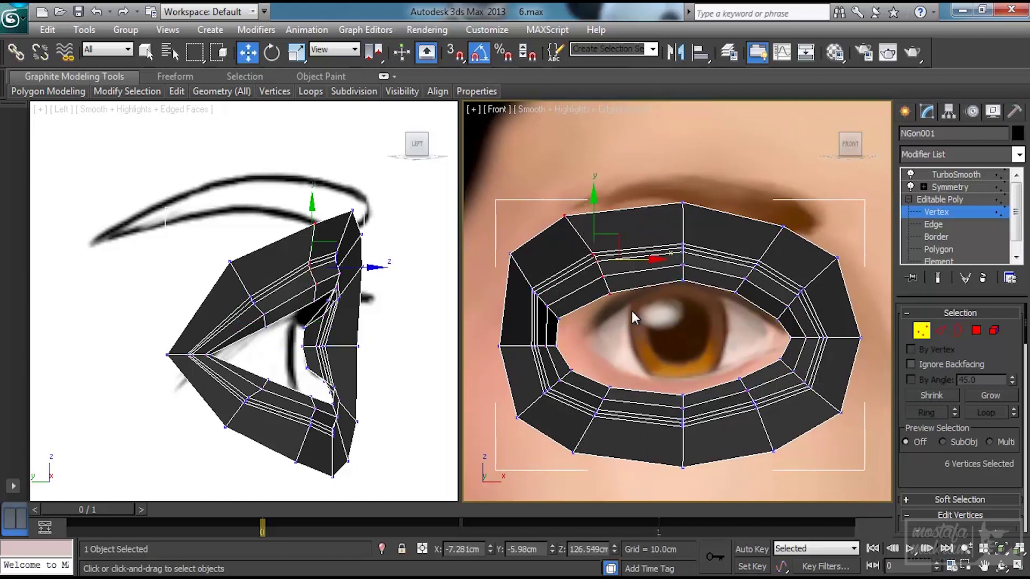
ctrl+drag(573, 477, 616, 392)
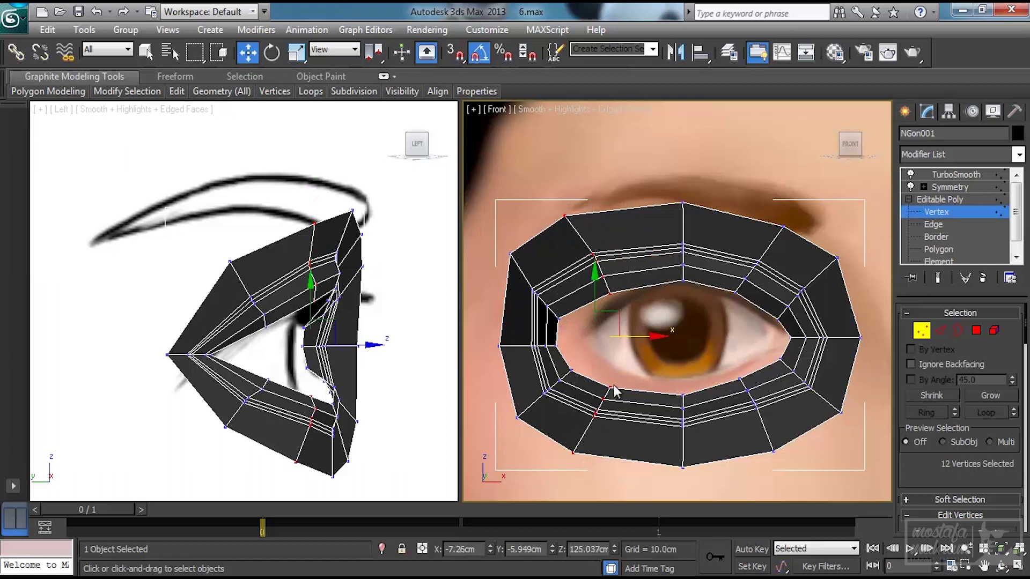
drag(646, 342, 652, 339)
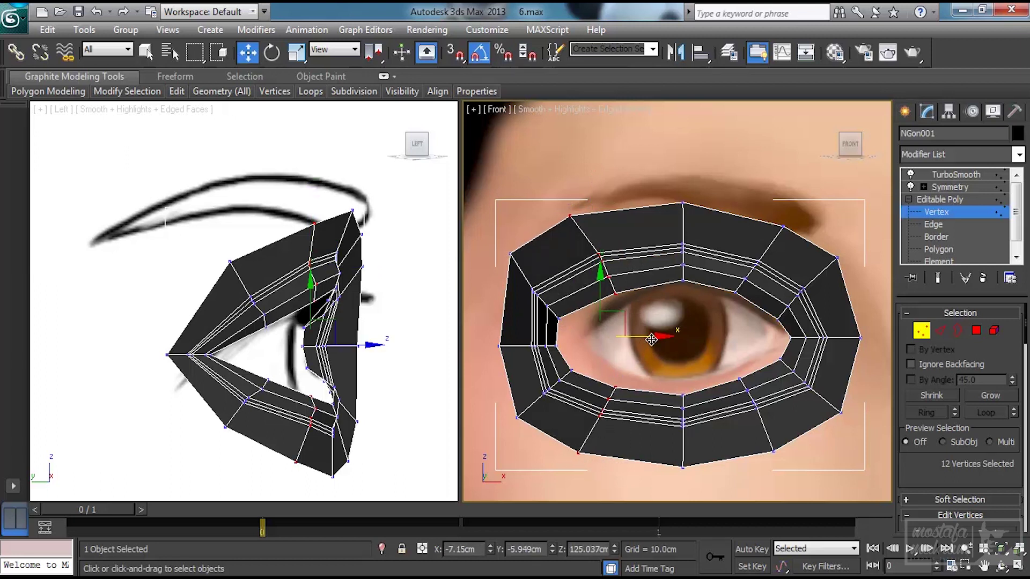
- Constrain vertex movement to Edge and slide the lower-lid opening vertices nearest the eye's outer corner along their edges toward that corner
click(569, 372)
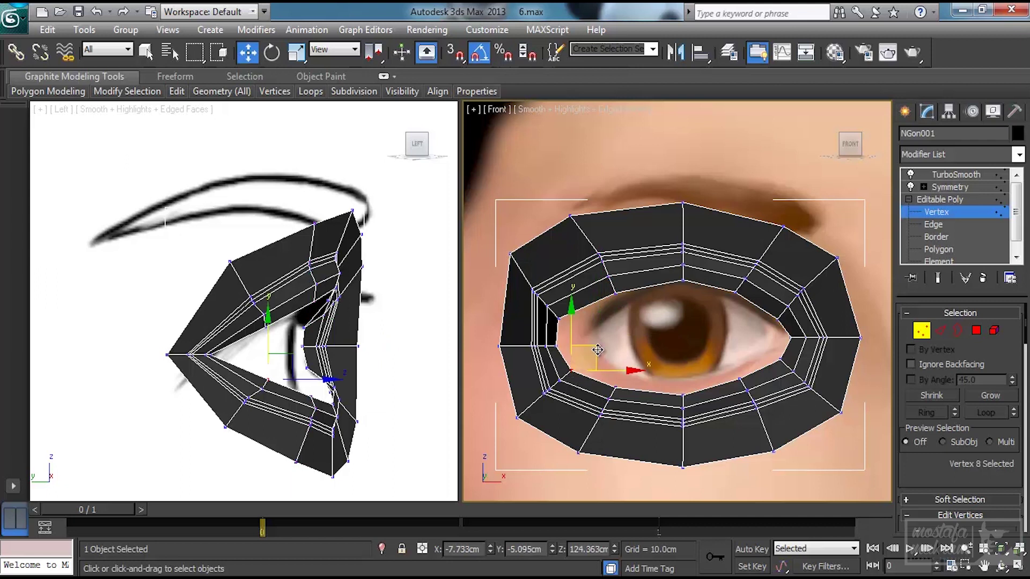
scroll(939, 475, down, 10)
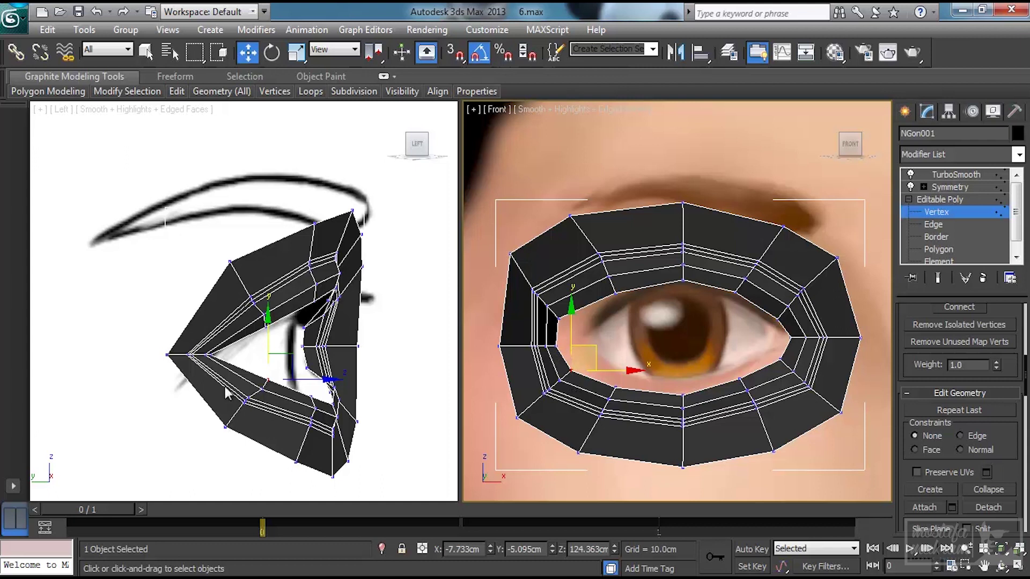
click(265, 383)
drag(288, 361, 274, 358)
click(960, 436)
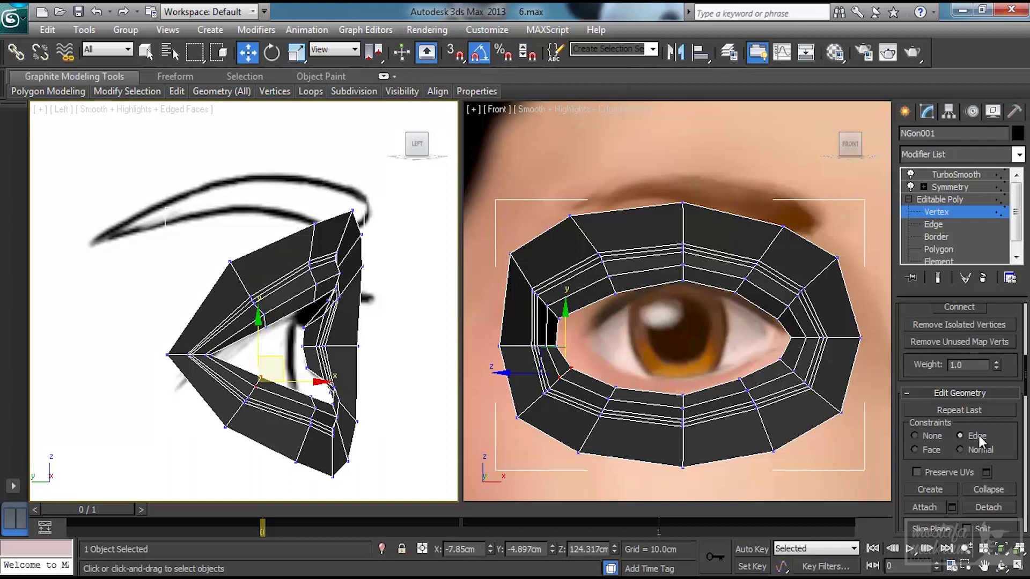
click(572, 369)
drag(606, 369, 596, 362)
key(ctrl+z)
right_click(283, 404)
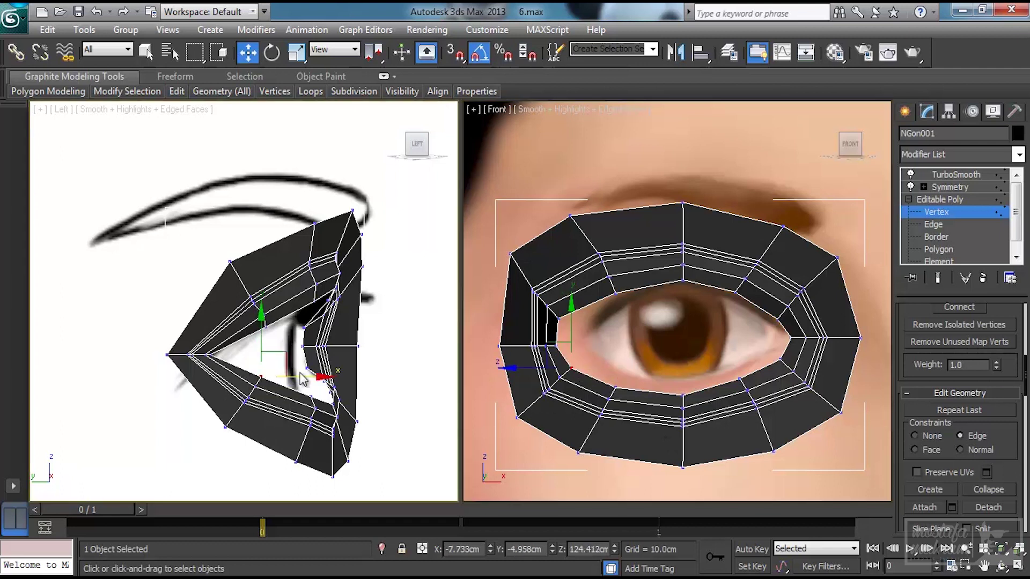
drag(311, 376, 267, 374)
- Slide the matching upper-lid opening vertices along their edges toward the outer corner in the side view
click(559, 319)
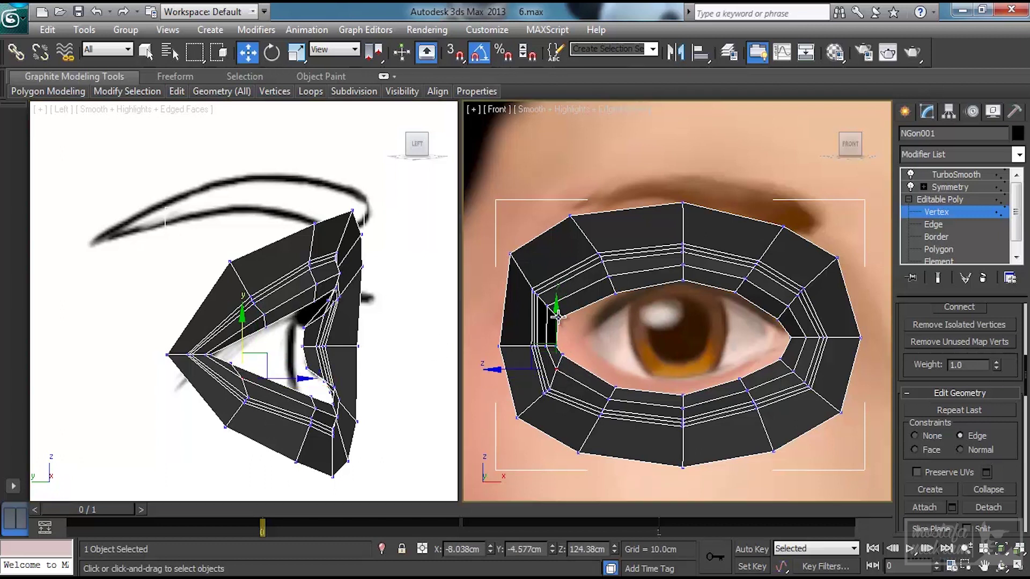
right_click(269, 390)
drag(312, 325, 281, 321)
click(265, 315)
- Return to the TurboSmooth level and compare the smoothed eyelids in the side view with edges hidden and shown
click(928, 212)
click(944, 176)
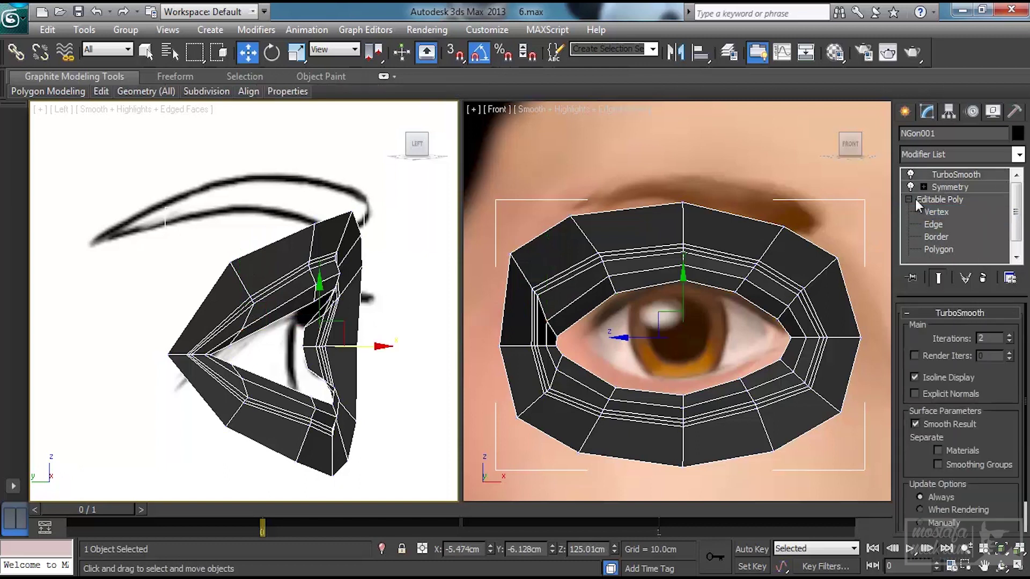
key(F3)
key(F3)
key(F4)
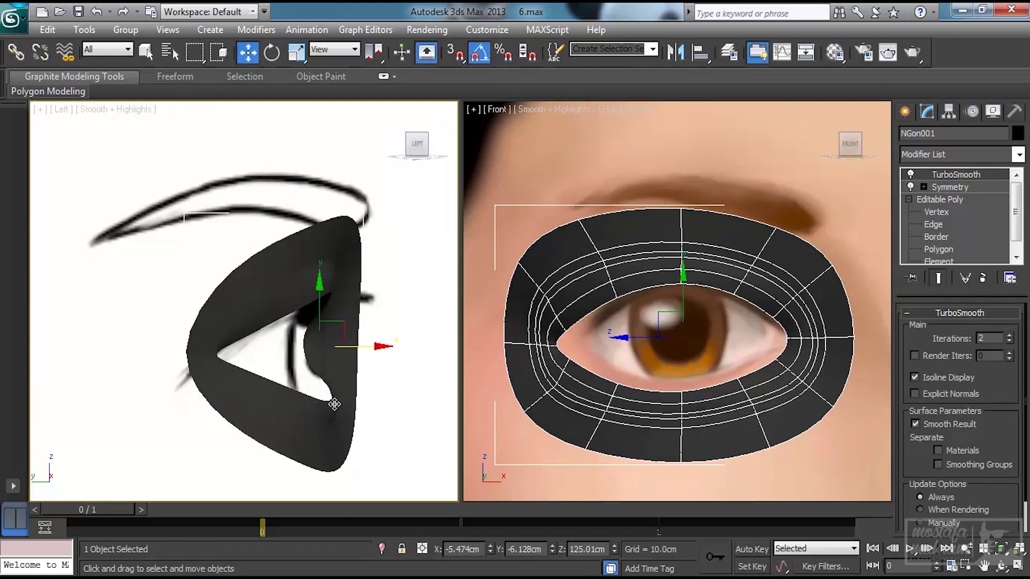
key(F4)
middle_click(674, 376)
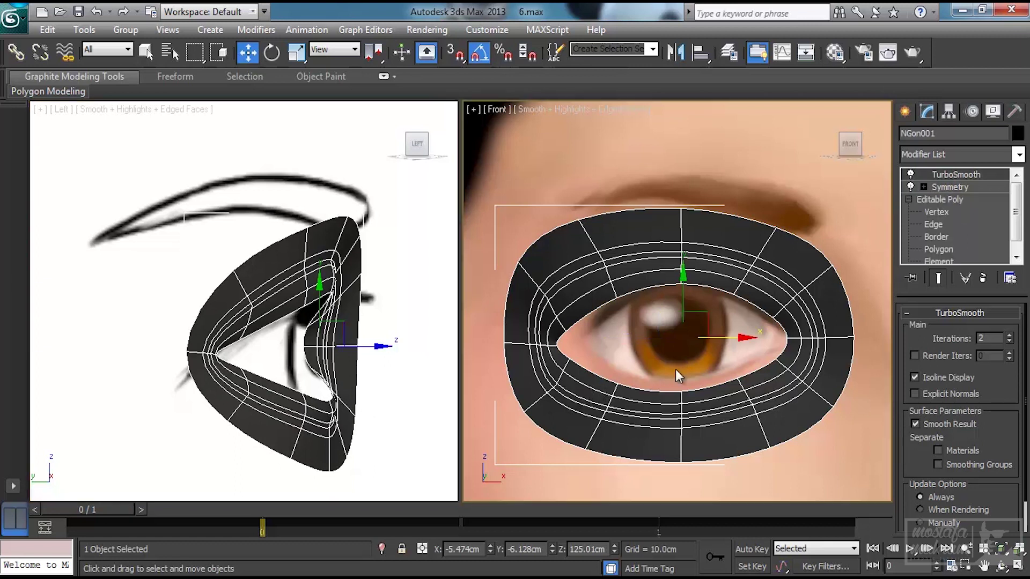
- Reposition the upper and lower opening vertices closer to the eye's inner corner in the front view, with the movement constraint set to None
click(936, 212)
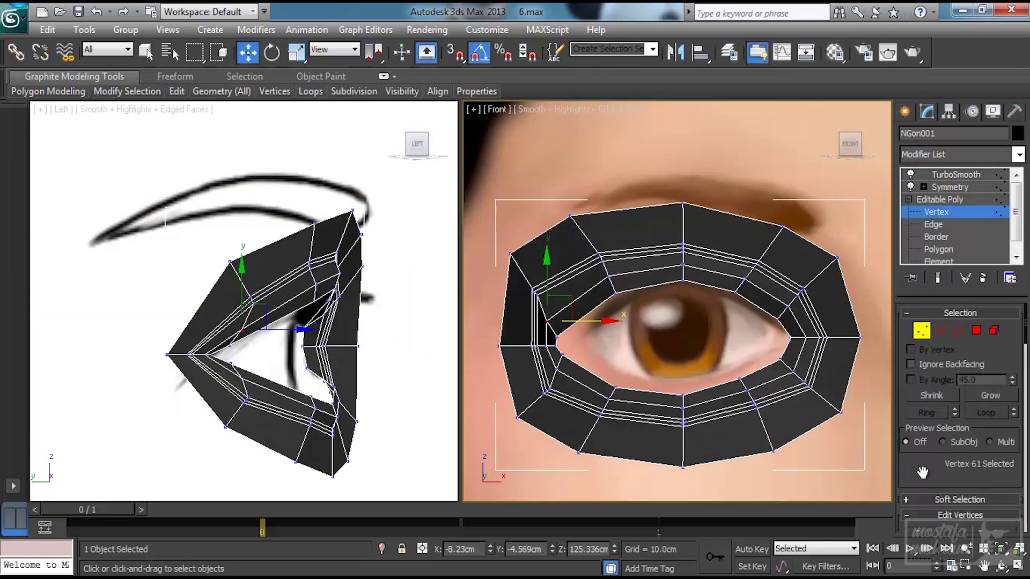
scroll(921, 485, down, 4)
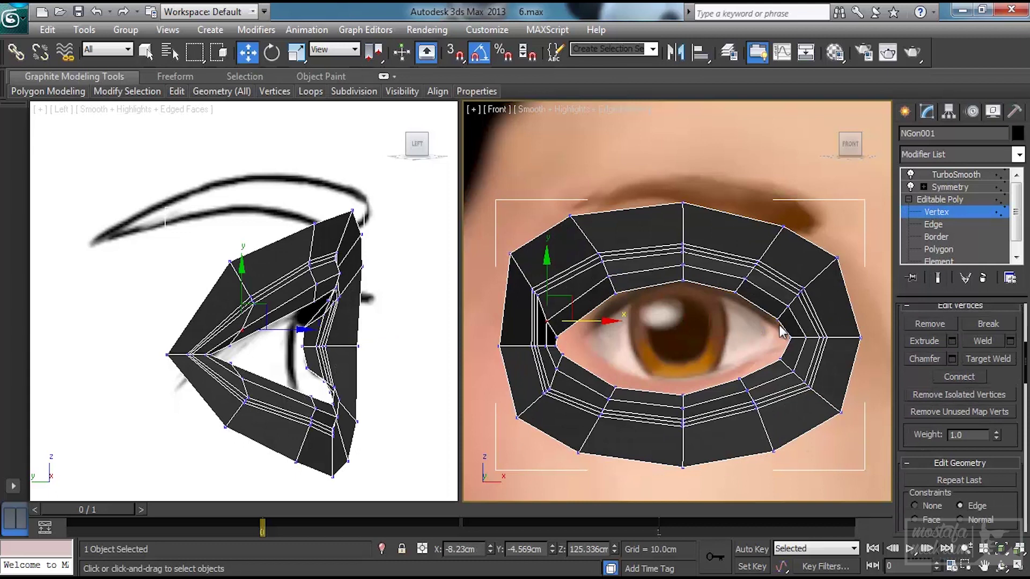
click(779, 321)
right_click(378, 339)
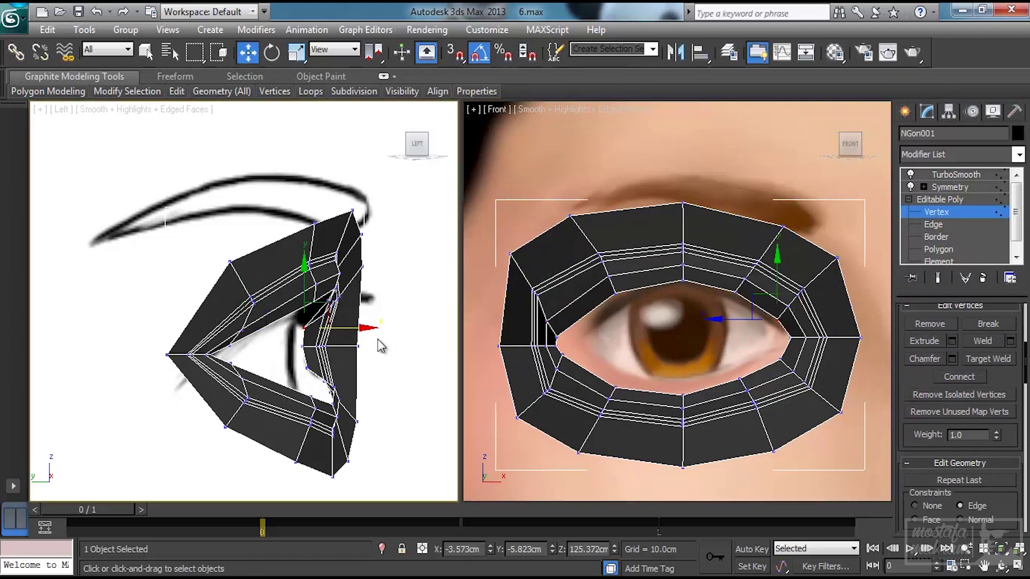
right_click(685, 309)
drag(780, 272, 787, 337)
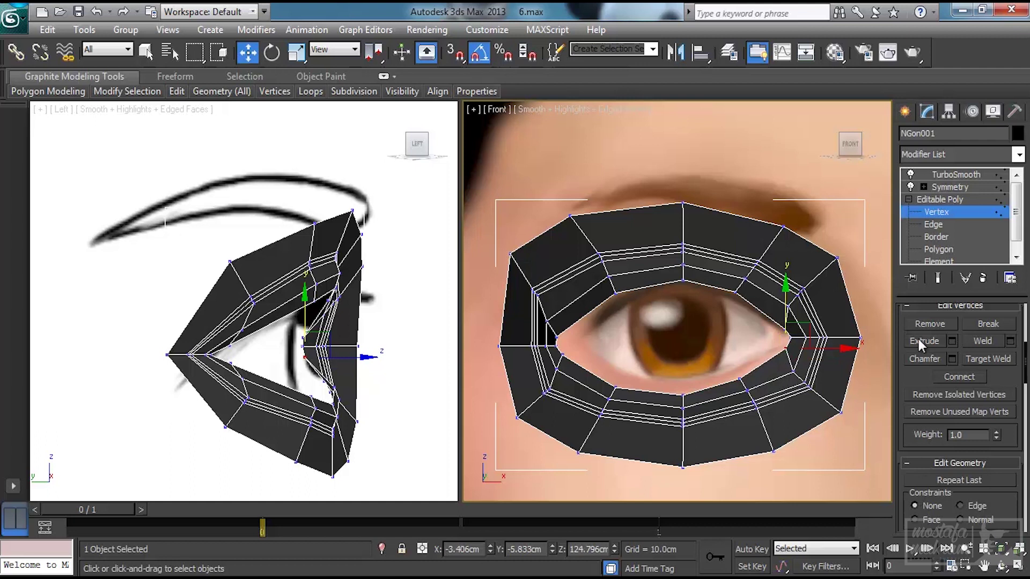
- Examine the smoothed inner corner against the front reference at the TurboSmooth level, with the mesh deselected and reselected
click(932, 211)
click(939, 175)
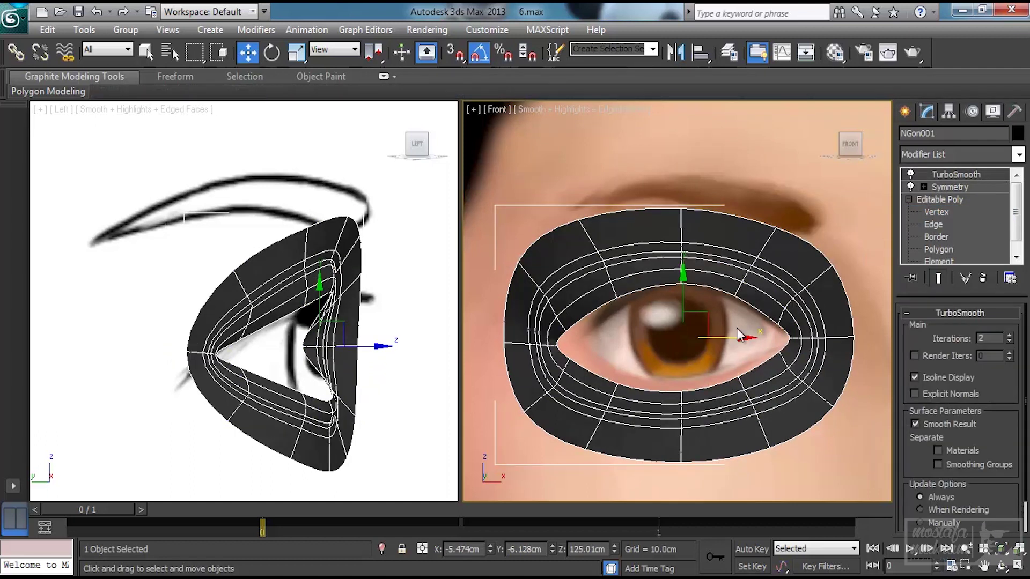
click(740, 336)
middle_drag(714, 374, 694, 387)
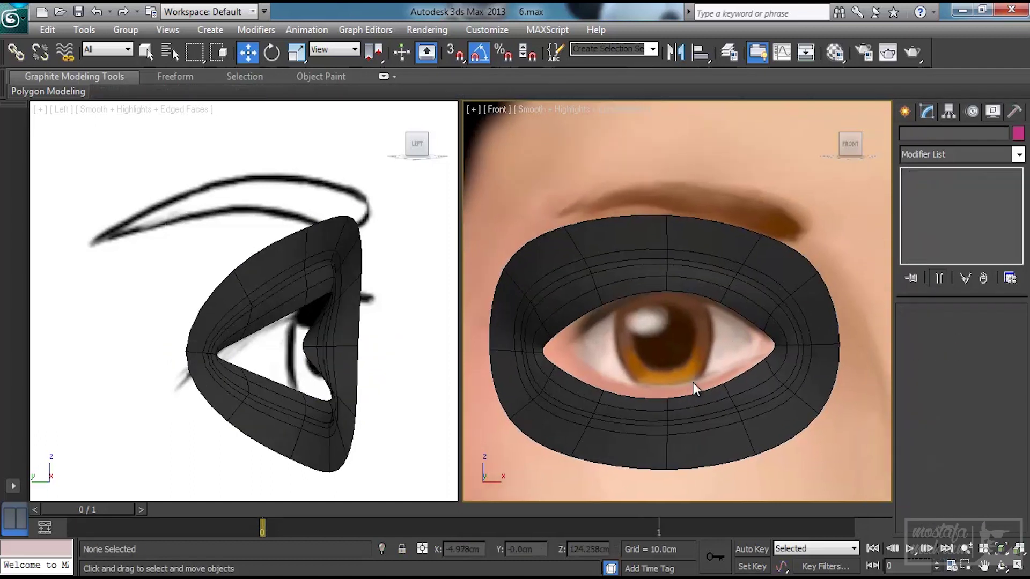
click(698, 414)
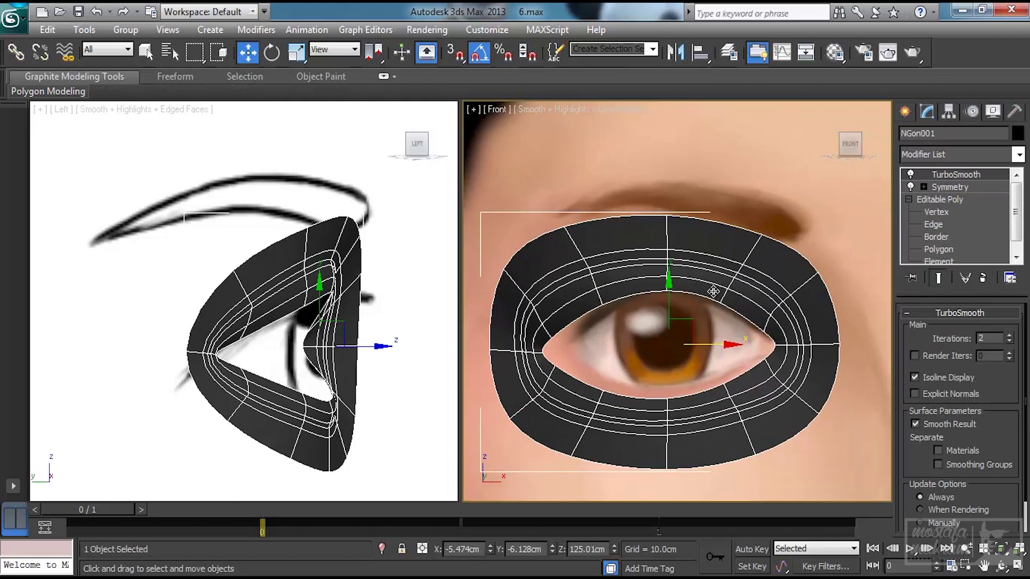
- Move the outer rim's top centre vertex and its neighbour toward the outer corner slightly back and up in the side view
click(932, 224)
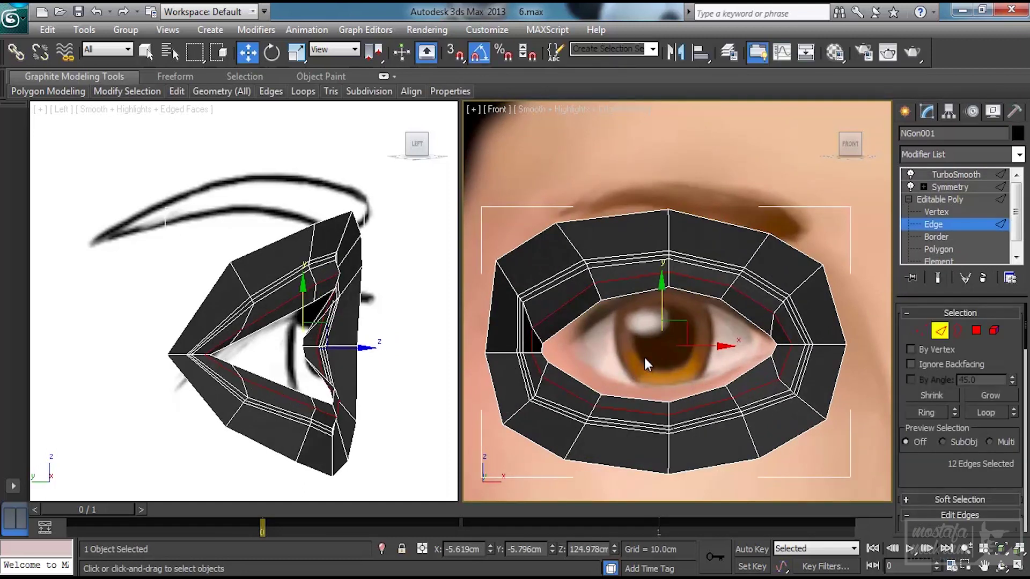
click(936, 212)
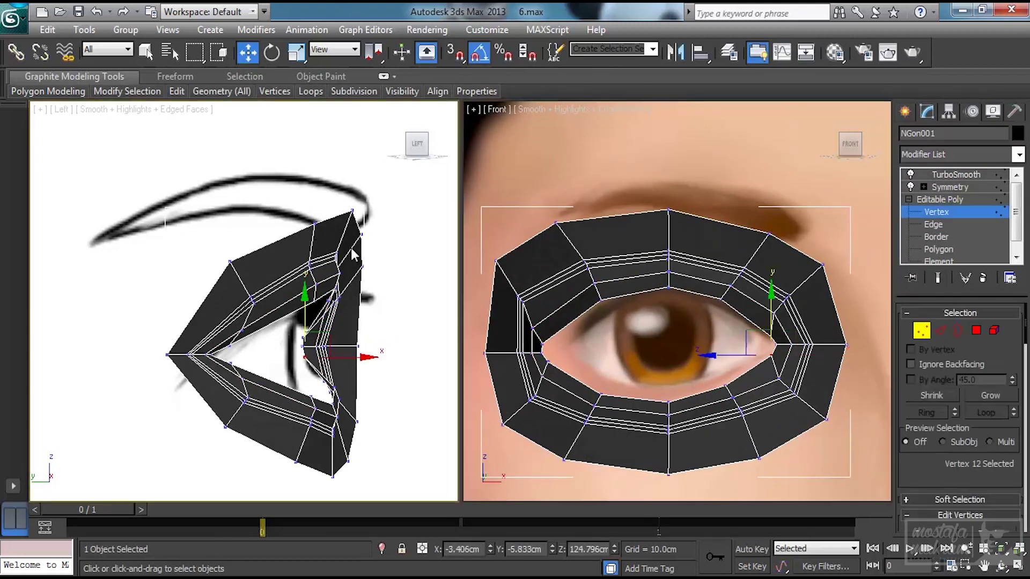
click(346, 212)
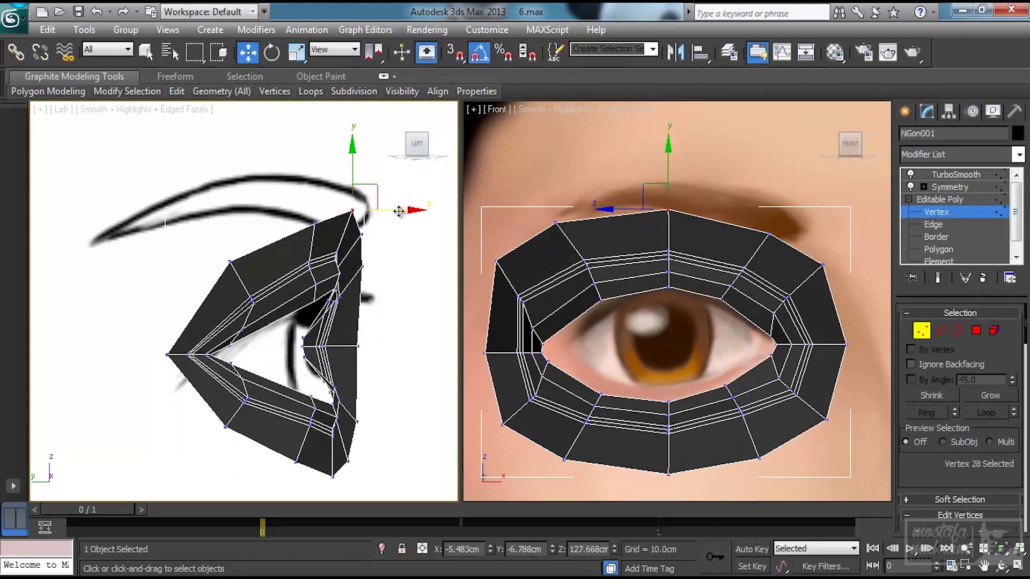
drag(393, 206, 392, 206)
drag(347, 176, 346, 174)
click(316, 224)
drag(336, 209, 326, 203)
- Raise the outer-rim vertex on the nose side of the top centre slightly, adjusting it in the side and front views
click(363, 234)
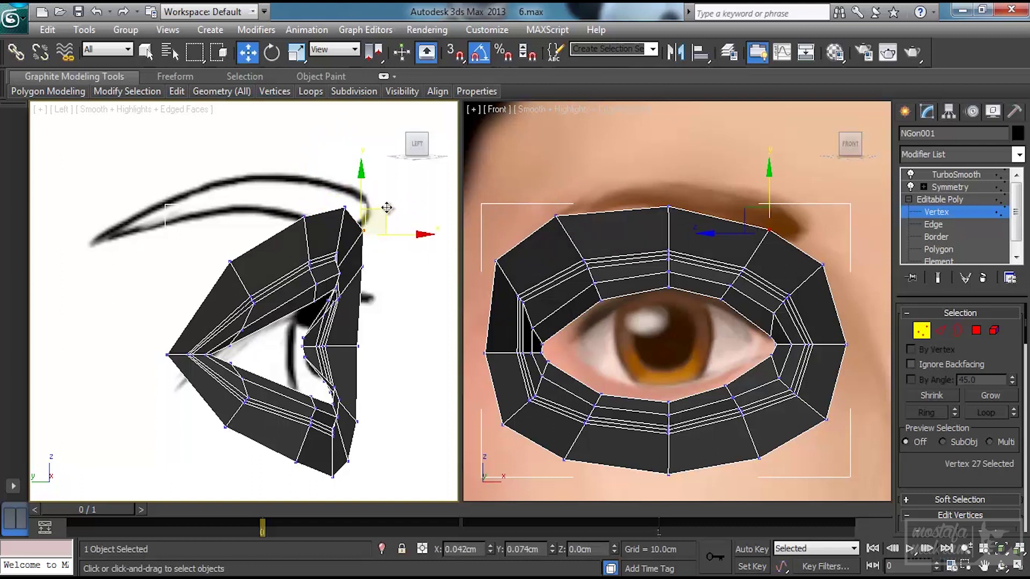
middle_drag(397, 288, 388, 295)
right_click(741, 245)
drag(772, 203, 771, 198)
- Select the mesh's outer border and scale it outward in the front view to extend a new ring of polygons
scroll(749, 322, down, 5)
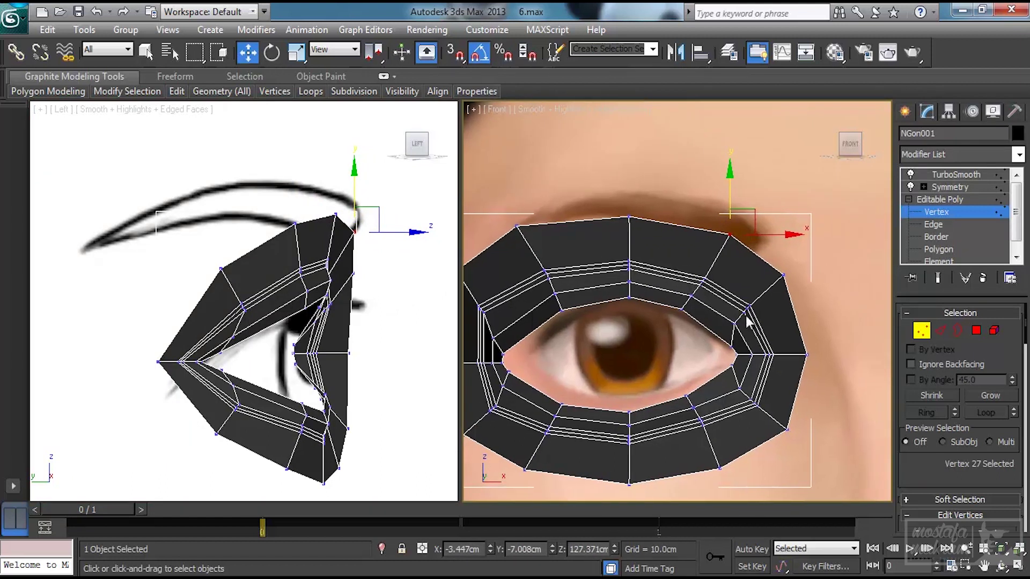
middle_drag(726, 346, 717, 351)
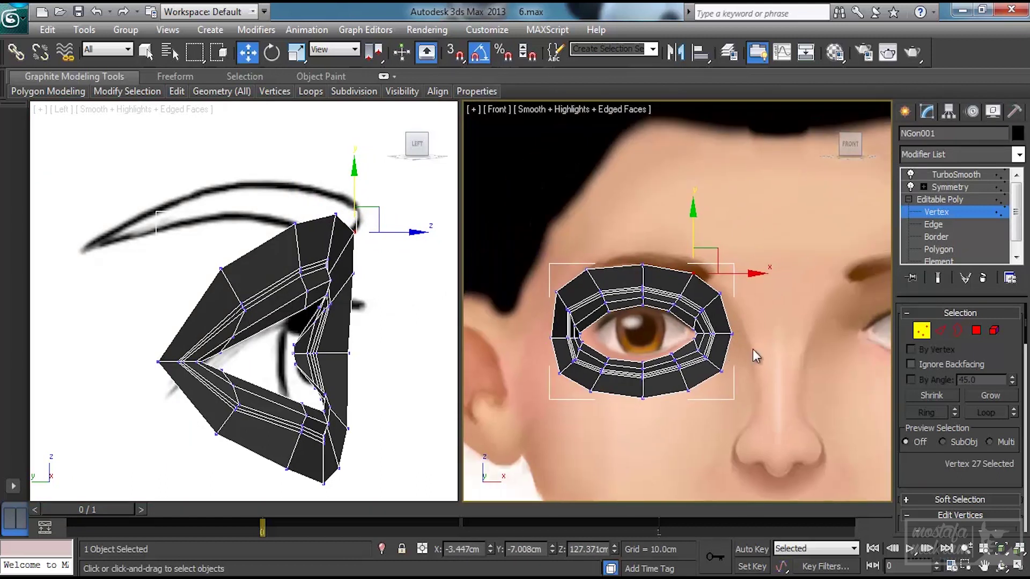
click(941, 331)
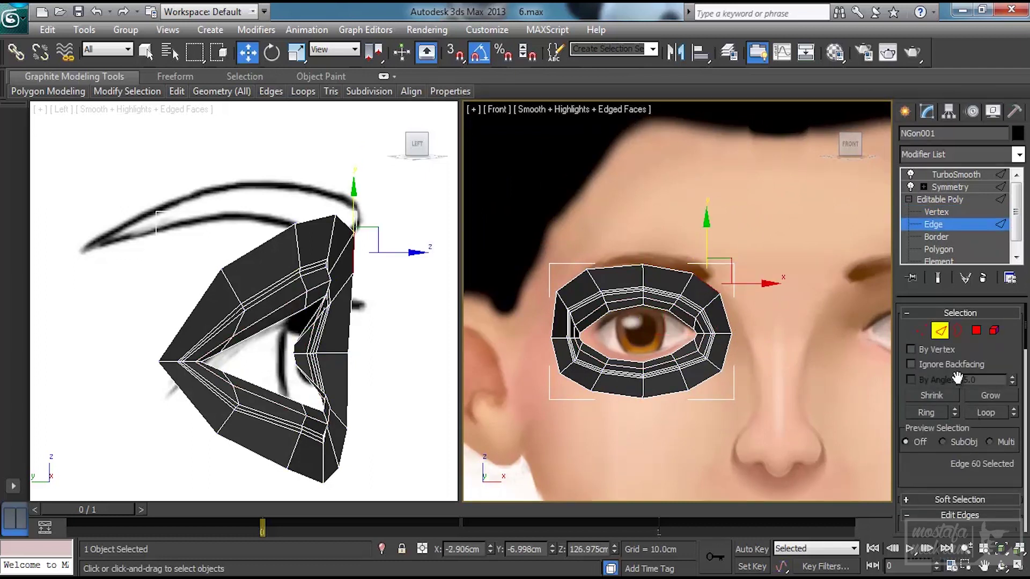
click(958, 331)
click(714, 285)
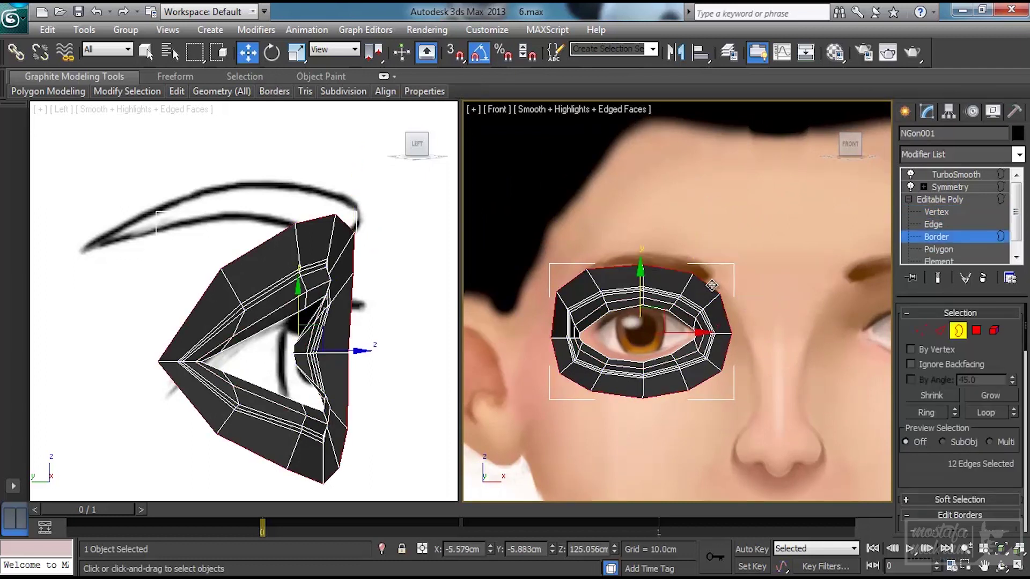
click(295, 52)
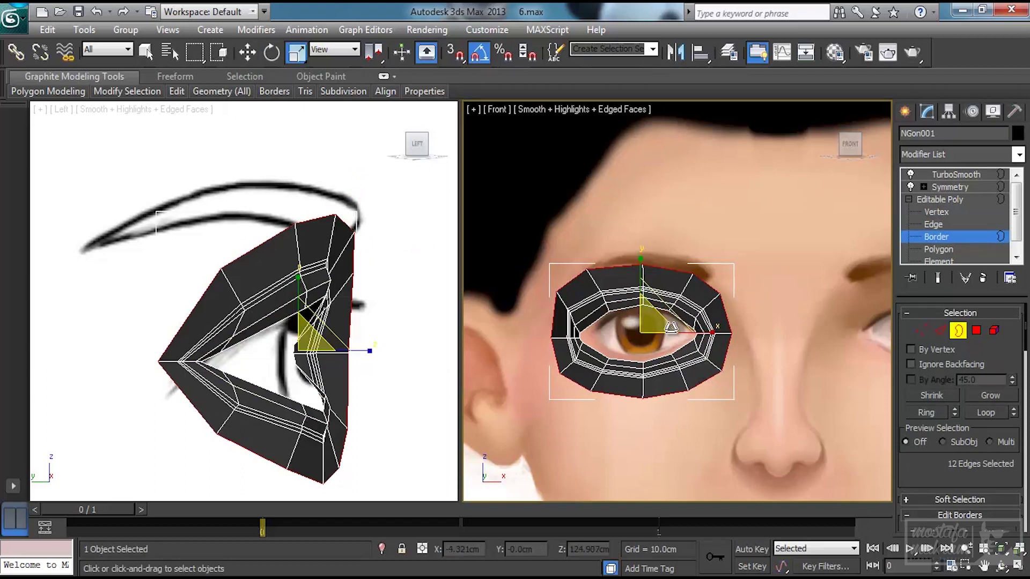
drag(662, 312, 674, 293)
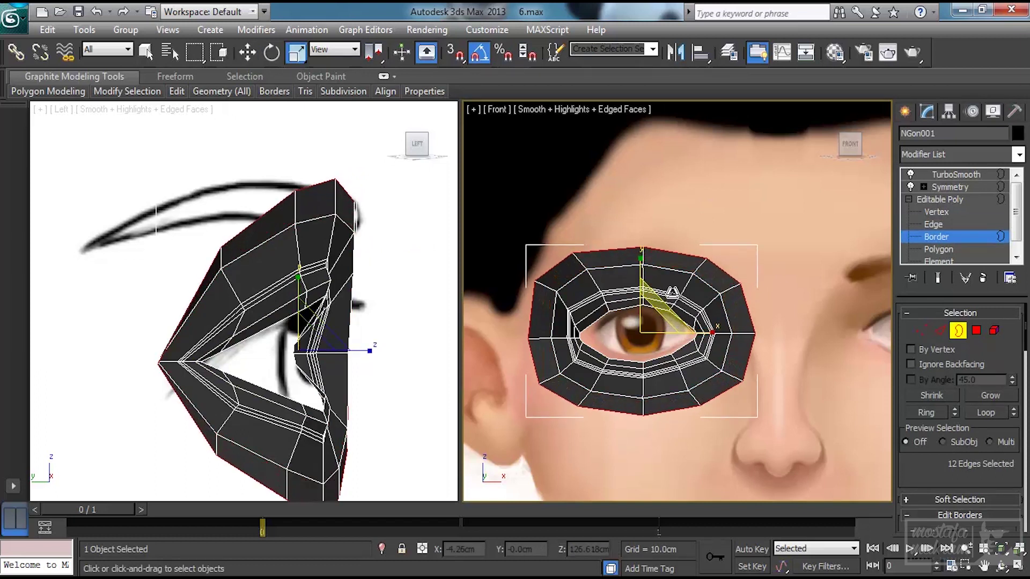
- Go to frame 1 to see through the mesh, and move the new ring's upper nose-side vertex outward toward the nose bridge
click(244, 52)
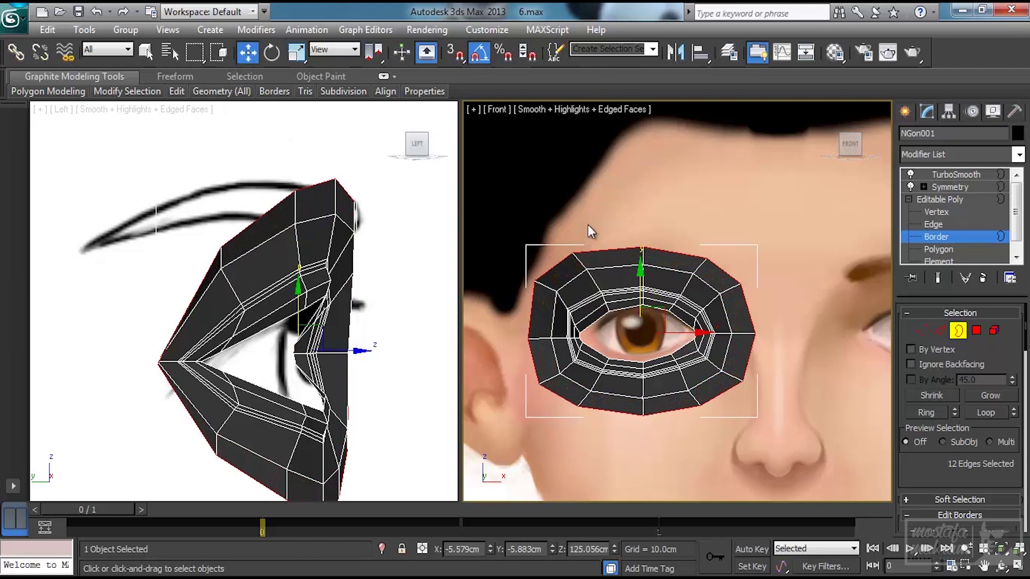
scroll(588, 225, up, 2)
click(936, 212)
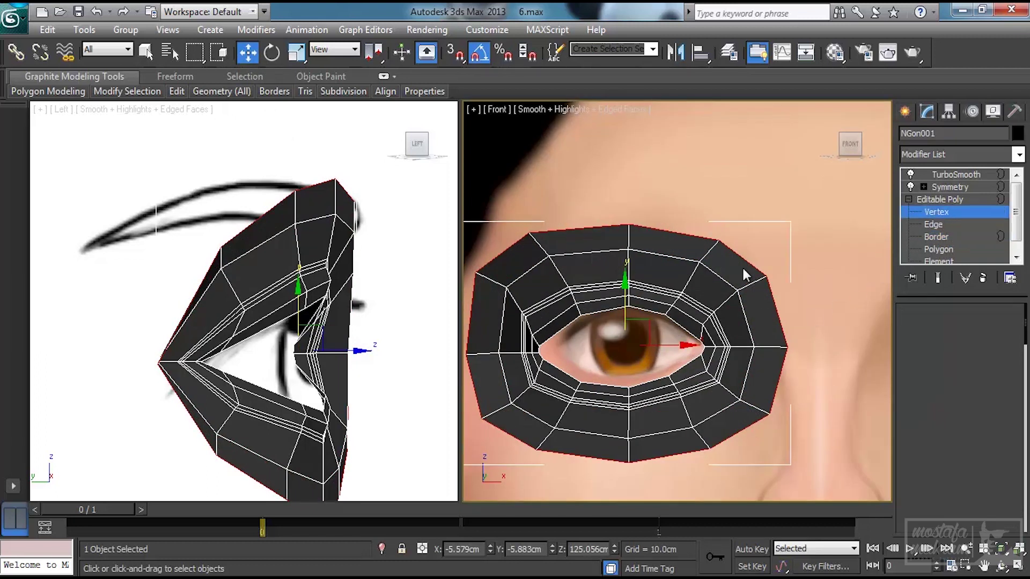
key(alt+x)
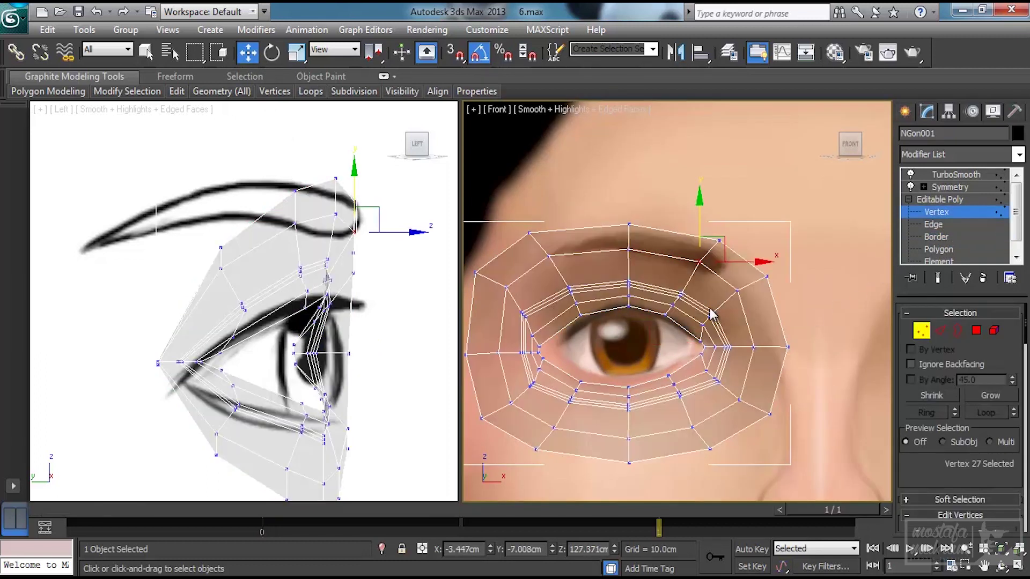
click(768, 271)
drag(791, 245, 806, 229)
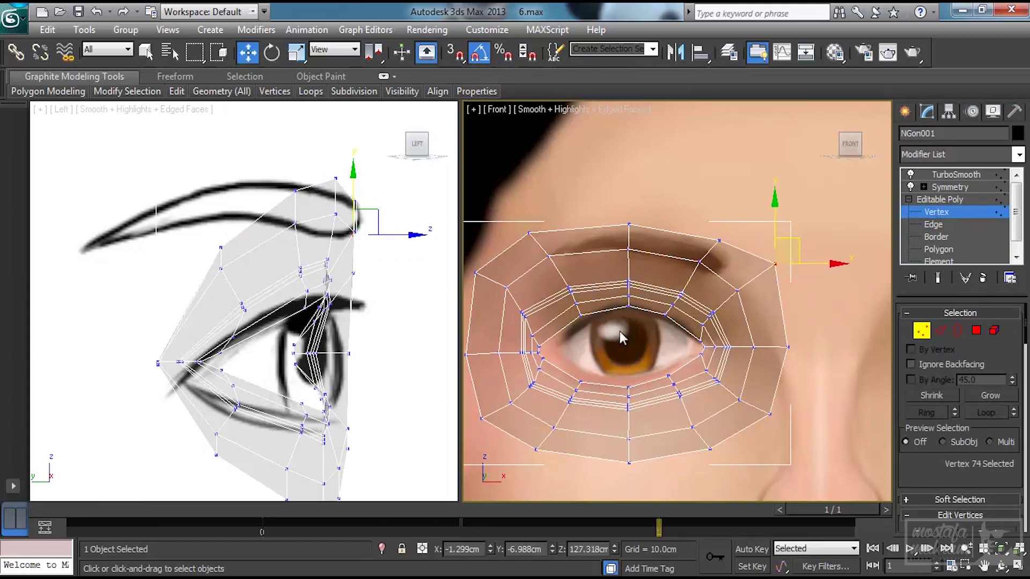
- Select the three nose-side vertices of the second ring from outside and move them forward about 0.33 cm in the side view
click(739, 292)
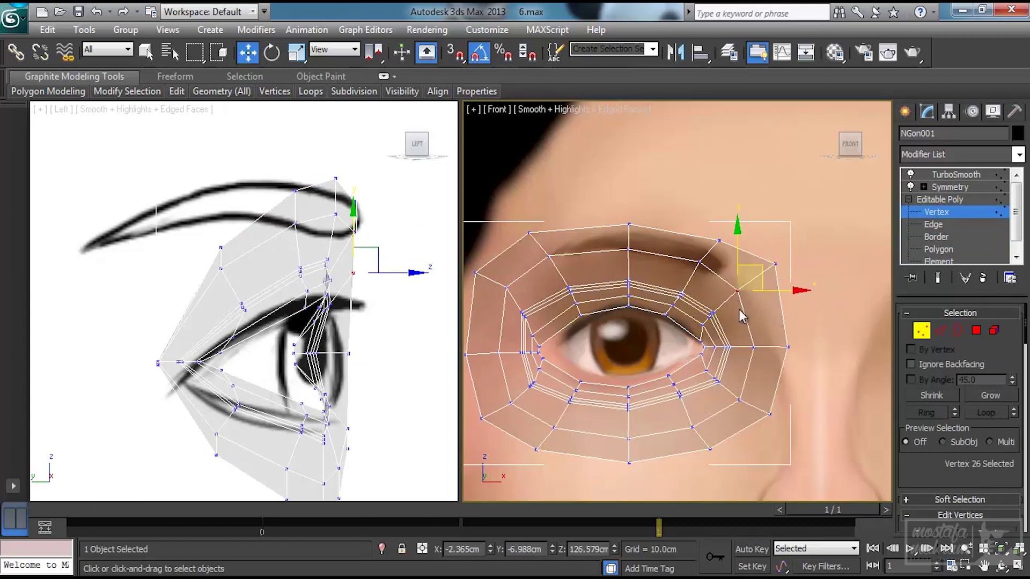
ctrl+click(754, 347)
ctrl+click(739, 400)
right_click(386, 369)
drag(396, 349, 412, 352)
- Select the three outermost nose-side vertices and pull them forward in the side view, beyond the ring inside them
drag(767, 258, 804, 397)
ctrl+click(770, 414)
right_click(398, 395)
drag(404, 350, 452, 361)
- Return to frame 0 and move the three nose-side vertices of the second ring slightly back in the side view
scroll(375, 379, down, 3)
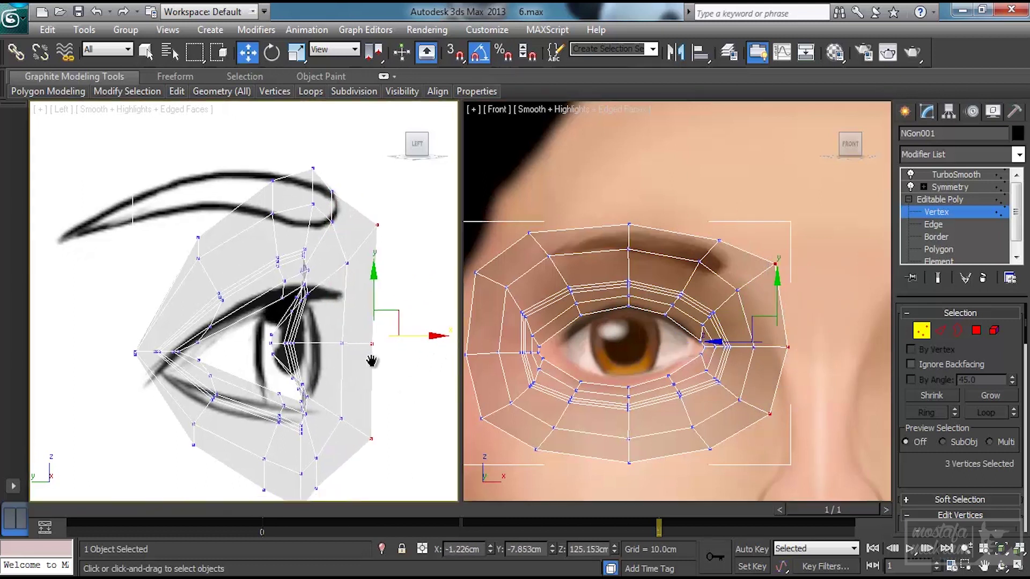
middle_drag(362, 374, 360, 403)
scroll(360, 403, up, 2)
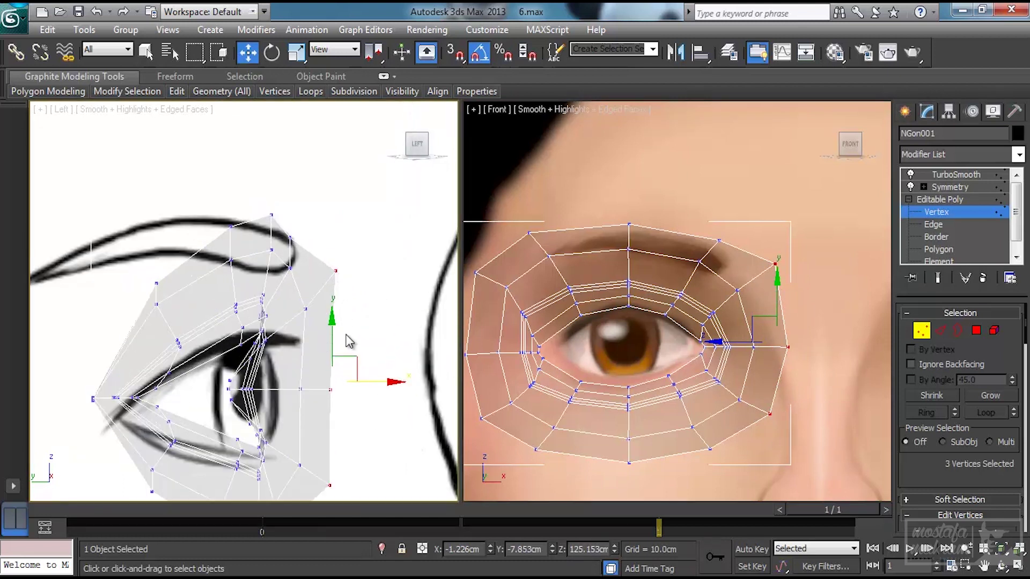
key(comma)
middle_drag(348, 330, 347, 305)
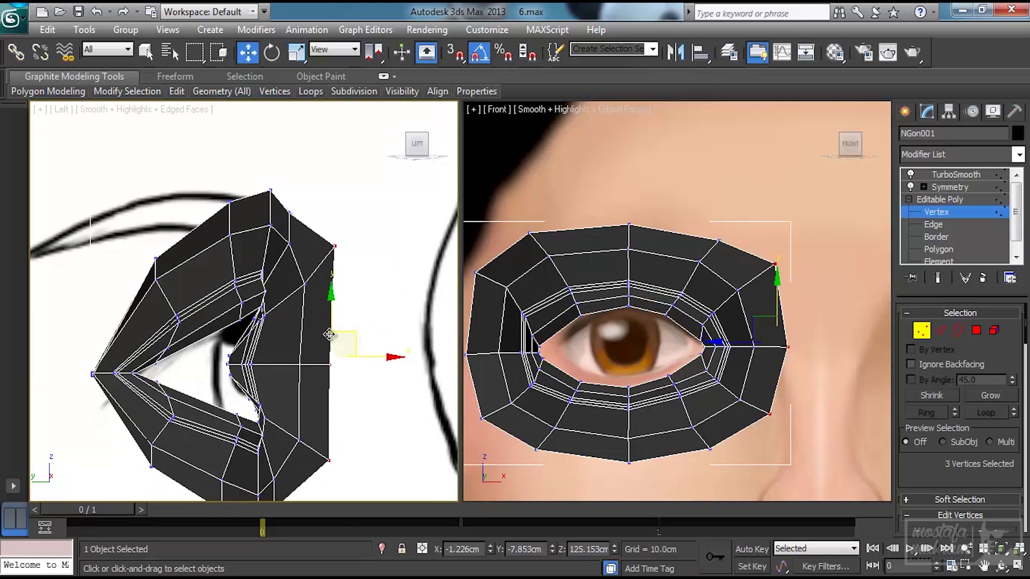
drag(314, 307, 315, 308)
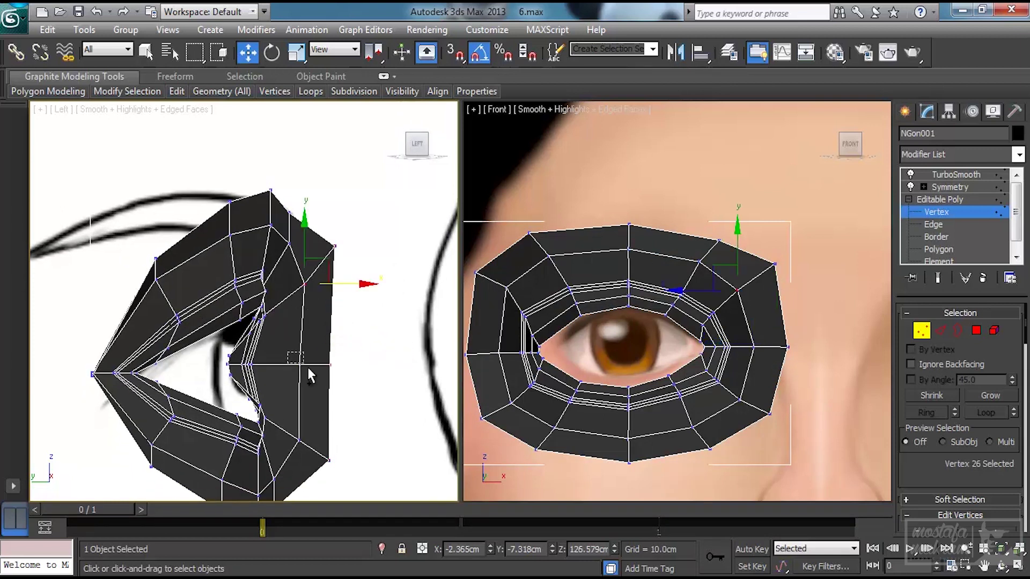
ctrl+drag(308, 368, 309, 370)
ctrl+drag(290, 415, 320, 463)
drag(342, 367, 332, 365)
right_click(685, 369)
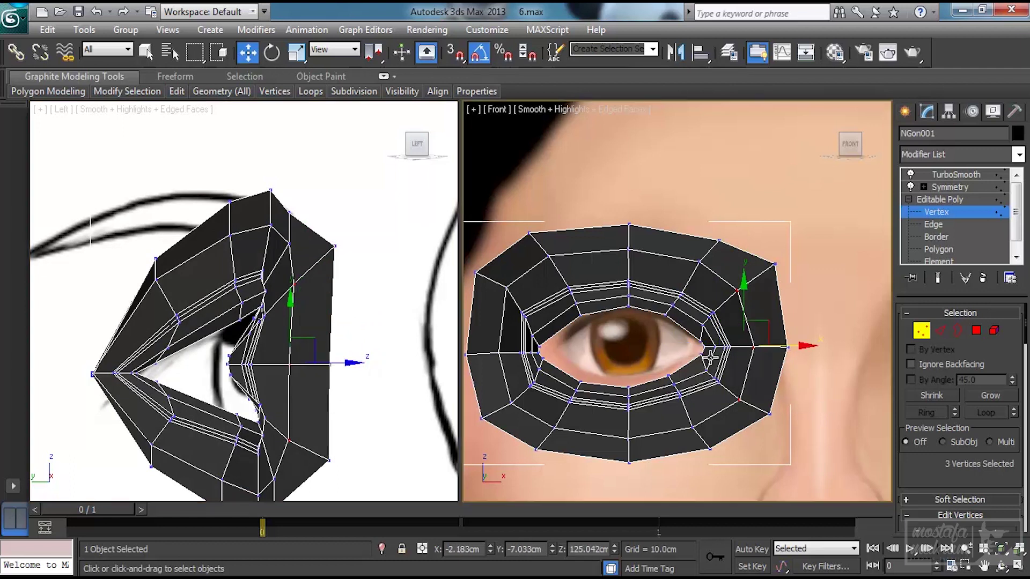
- In the front view, move the border's upper and lower nose-side corner vertices toward the nose and slightly lower the adjacent bottom vertex
click(776, 262)
drag(805, 263, 814, 264)
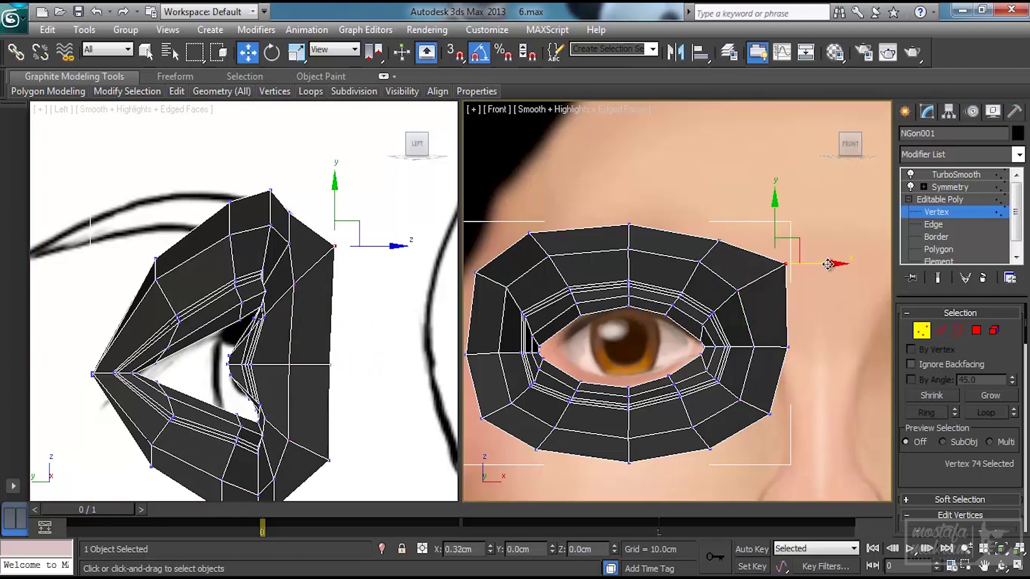
click(768, 414)
drag(781, 403, 806, 407)
click(711, 449)
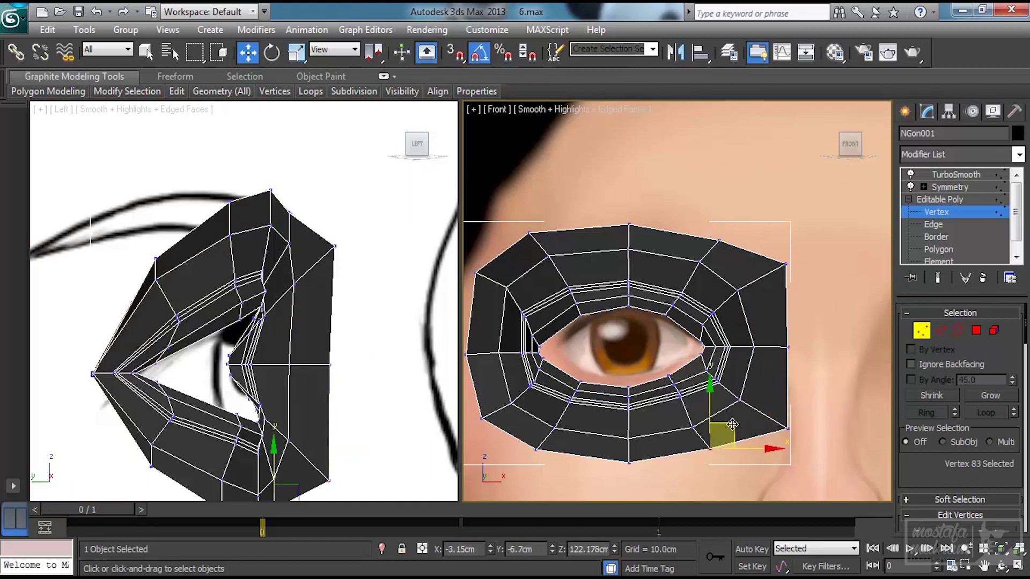
drag(733, 425, 731, 446)
- Round the nose-side border by moving its lower corner, upper corner and middle vertices slightly back toward the eye
middle_drag(762, 430, 771, 381)
click(798, 380)
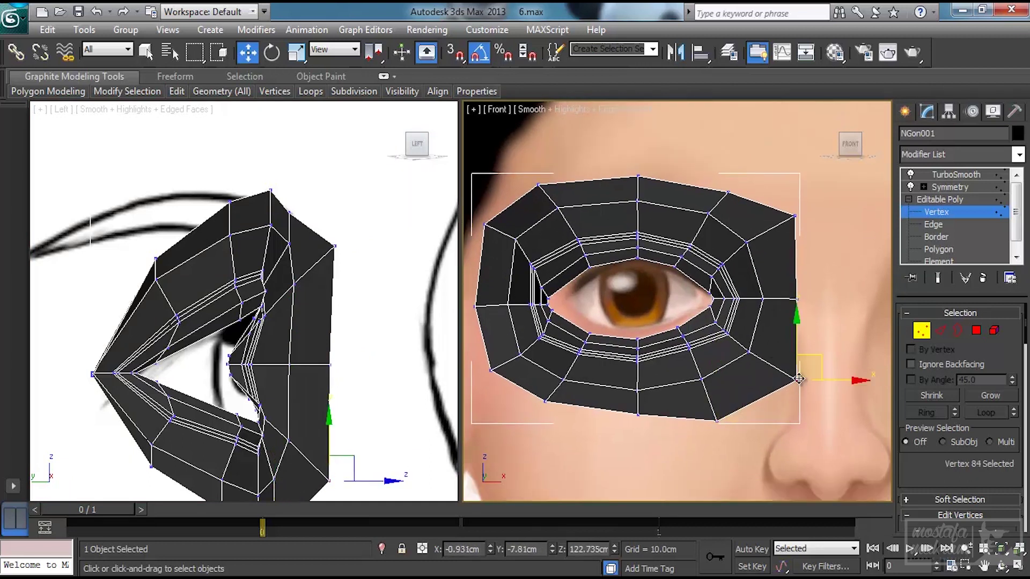
drag(809, 358, 796, 349)
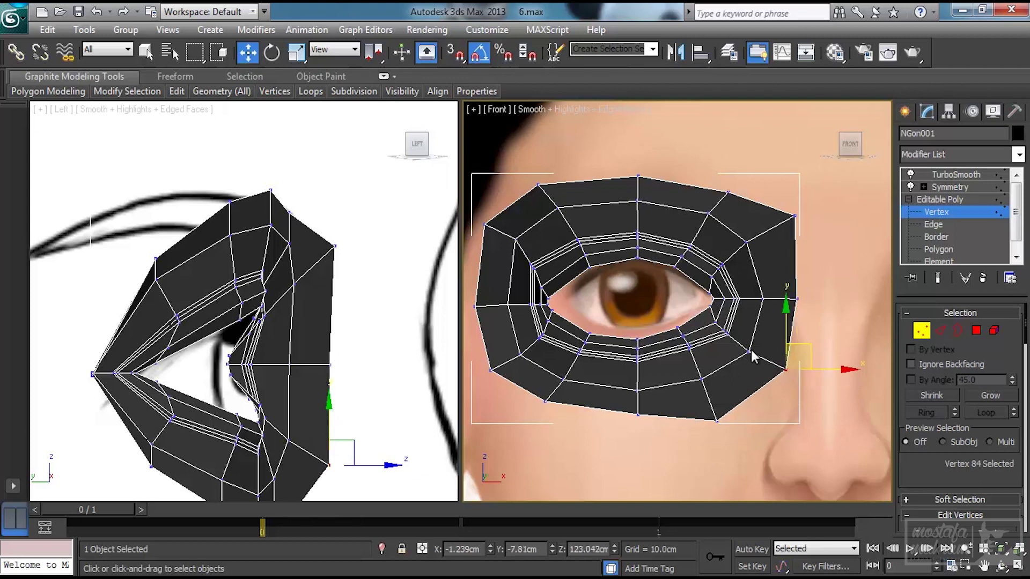
click(793, 215)
drag(814, 194, 805, 200)
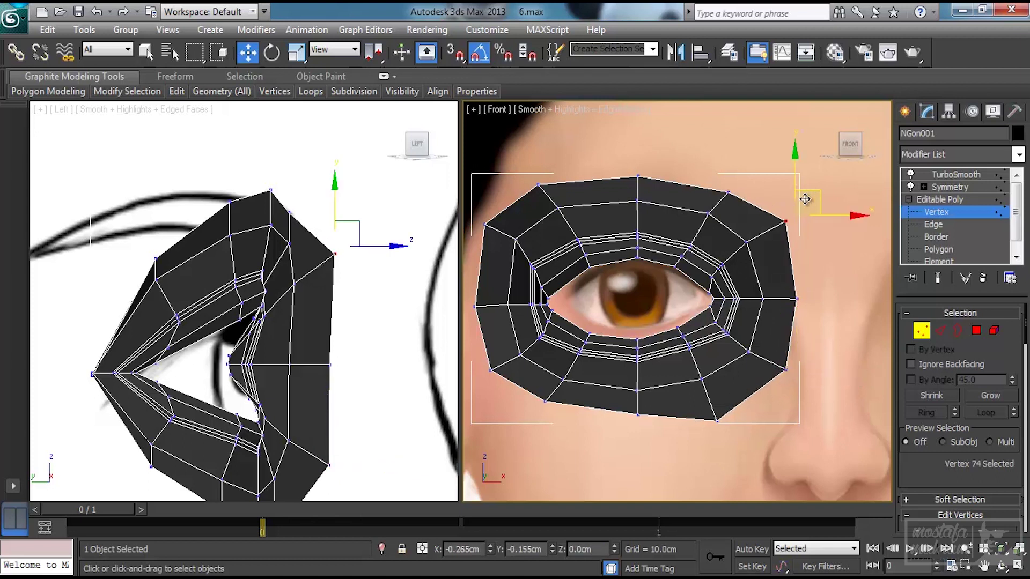
click(798, 299)
drag(839, 298, 831, 299)
- Lower the border's bottom-centre vertex and its temple-side neighbour, and slightly raise the bottom-centre and nose-side bottom vertices in the side view
click(638, 414)
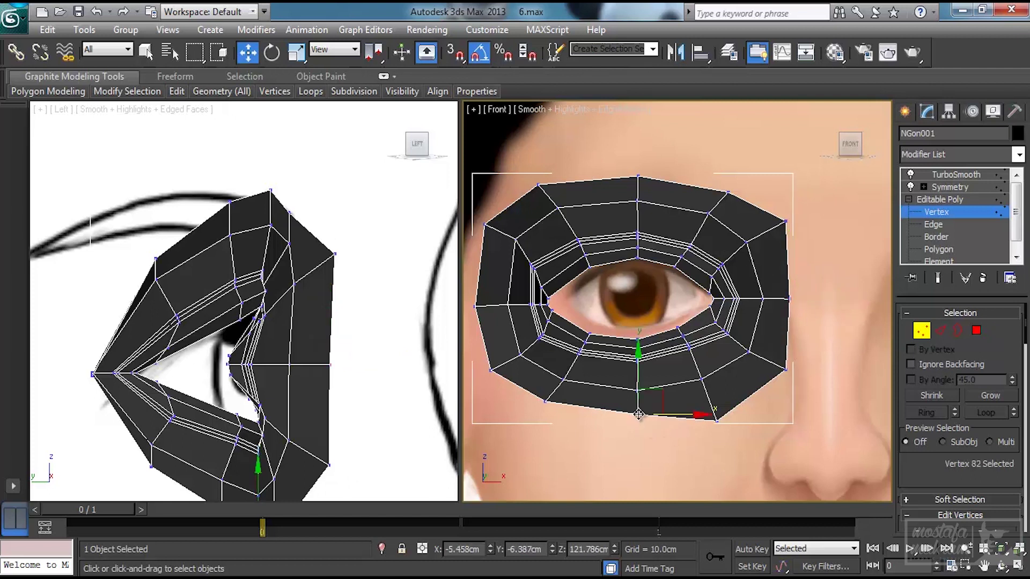
drag(638, 414, 564, 427)
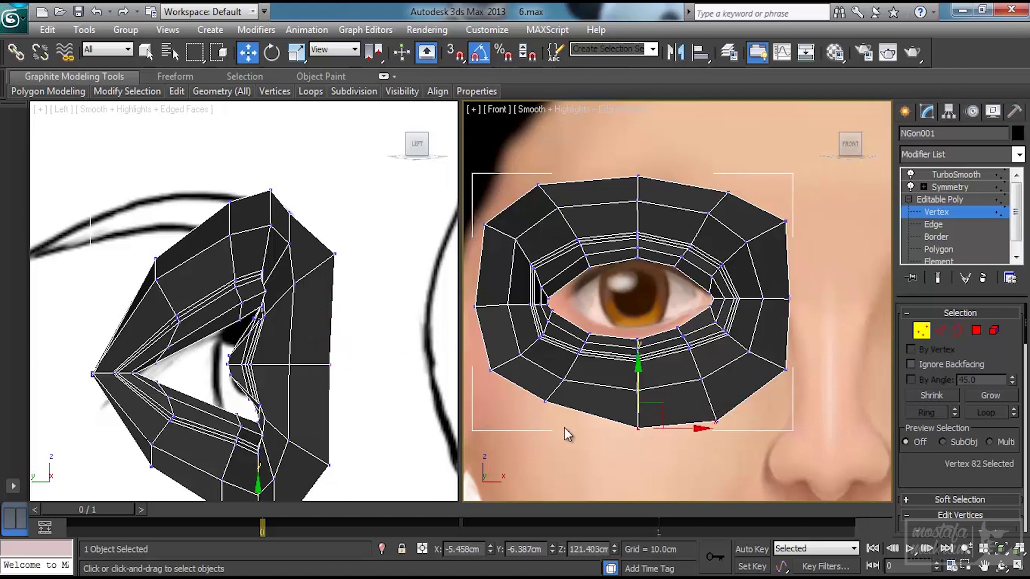
click(546, 400)
drag(568, 379, 568, 390)
middle_drag(318, 446, 333, 361)
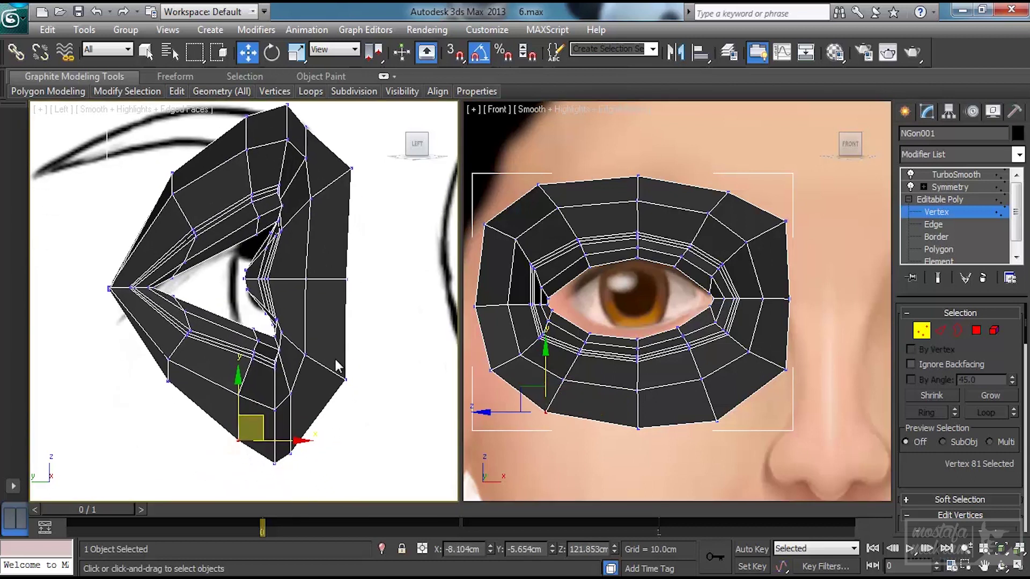
middle_drag(329, 417, 359, 350)
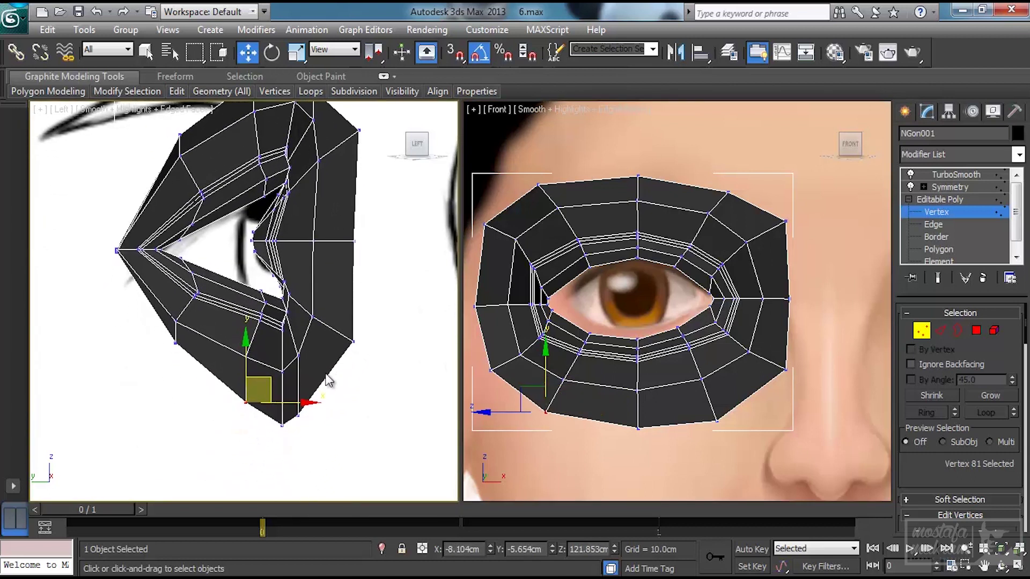
drag(280, 436, 270, 412)
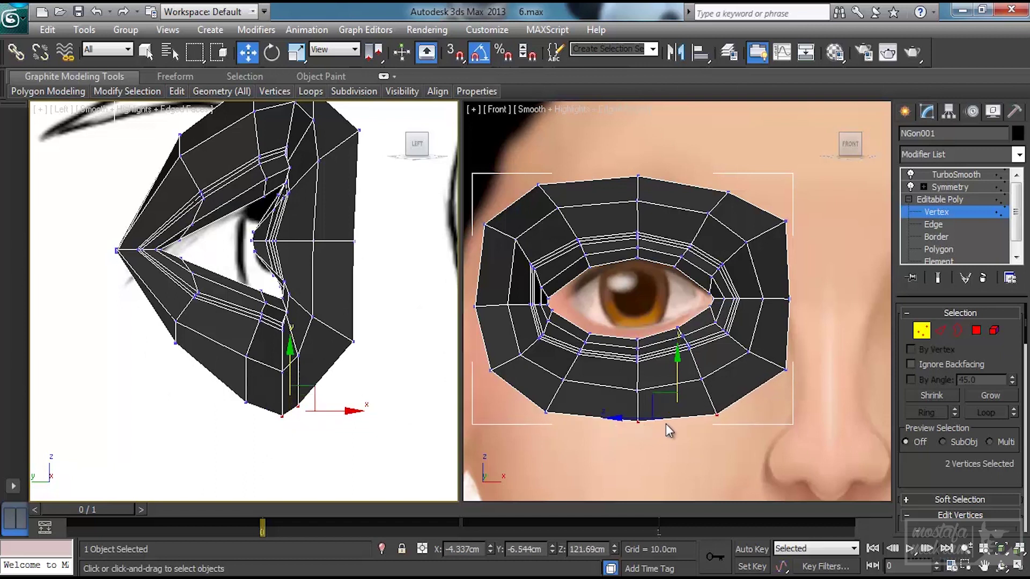
- In the side view, move the two lower temple-side border vertices backward to widen the mesh's lower rear contour
click(245, 401)
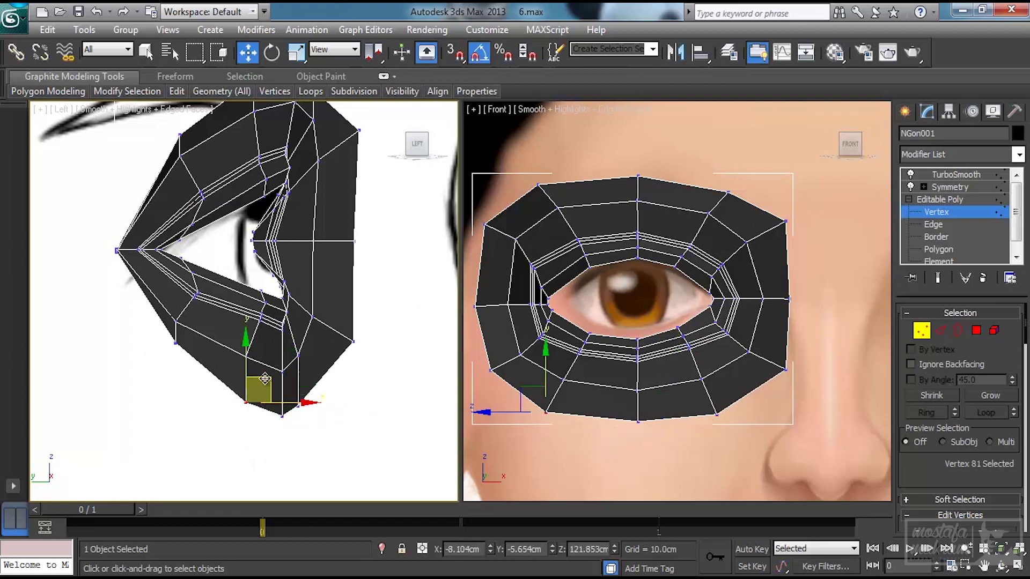
drag(245, 373, 249, 371)
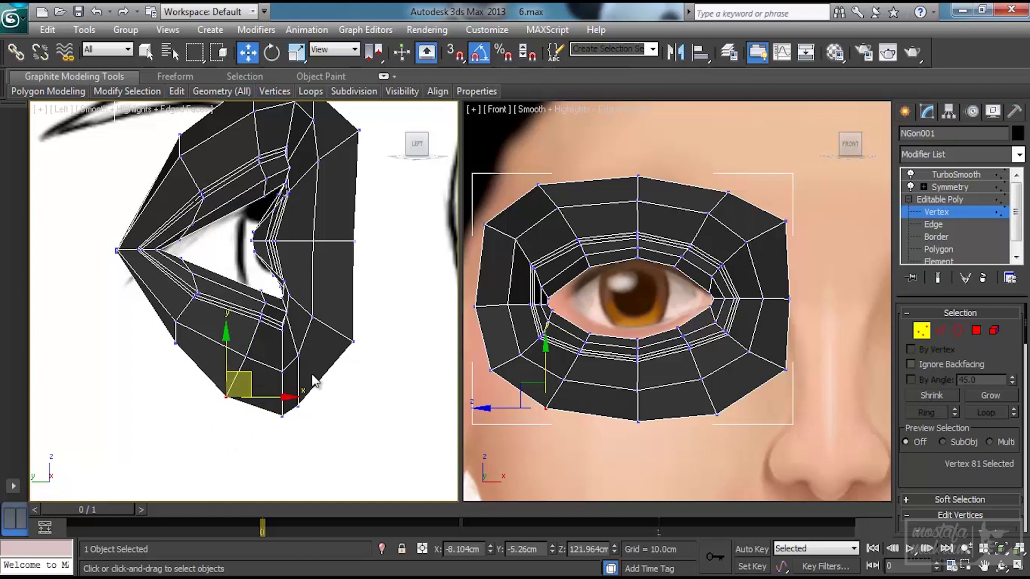
middle_drag(202, 371, 244, 390)
click(219, 364)
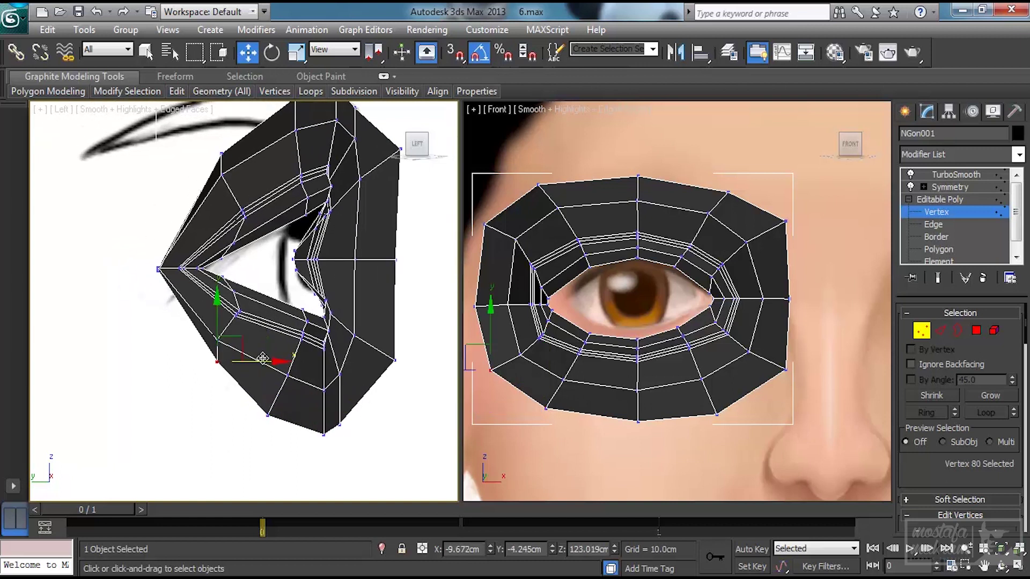
drag(242, 337, 197, 365)
- Move the border vertex beside the outer eye corner inward and backward, and pull the upper temple-side vertex back in the side view
click(478, 307)
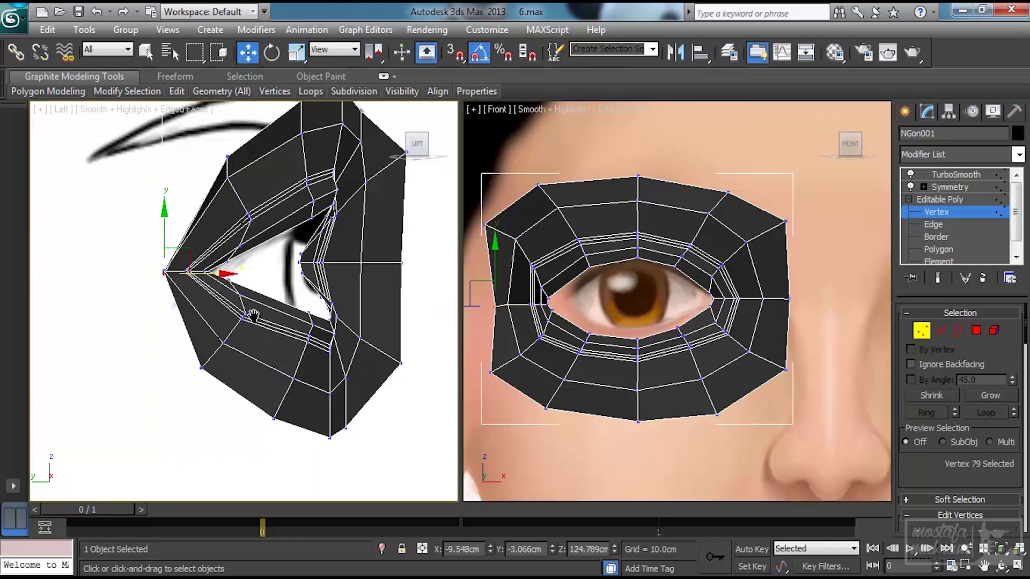
middle_drag(216, 287, 259, 319)
drag(250, 304, 179, 253)
click(265, 186)
drag(287, 161, 266, 159)
- In the side view, move the upper nose-side border vertex forward and up, and the upper temple-side one slightly back and up
middle_drag(323, 198, 274, 284)
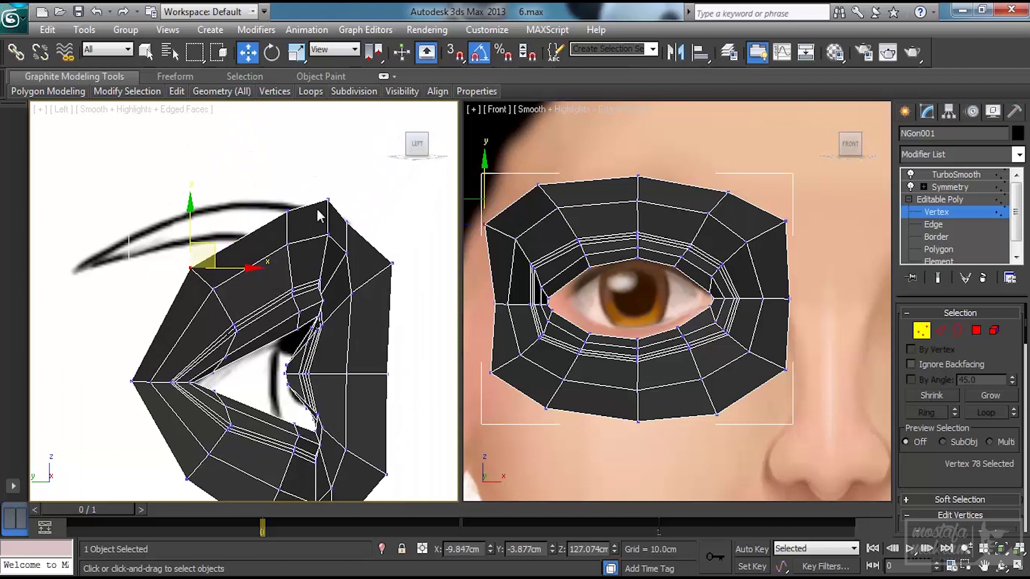
click(347, 222)
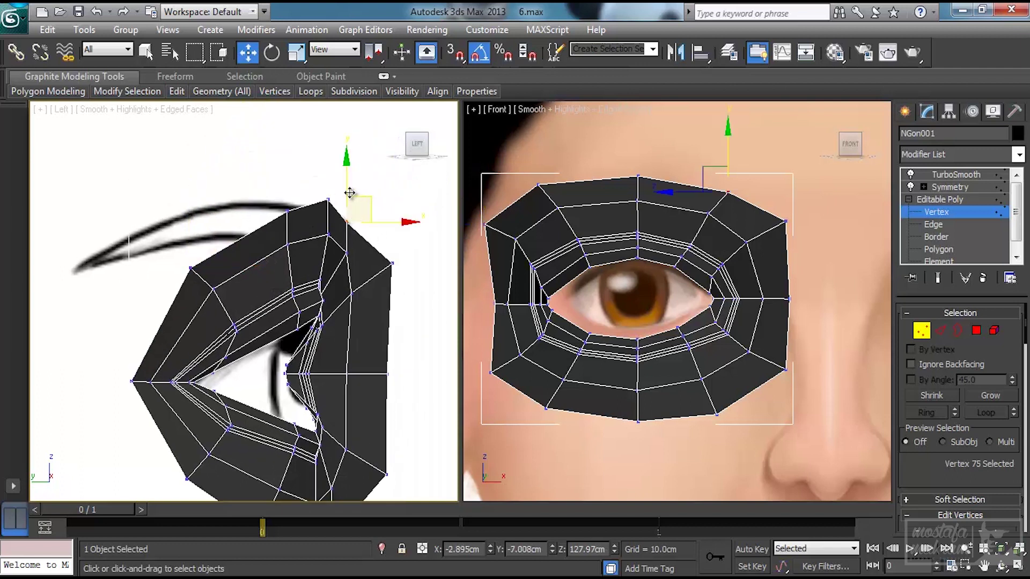
drag(374, 196, 379, 192)
click(288, 211)
drag(307, 192, 300, 190)
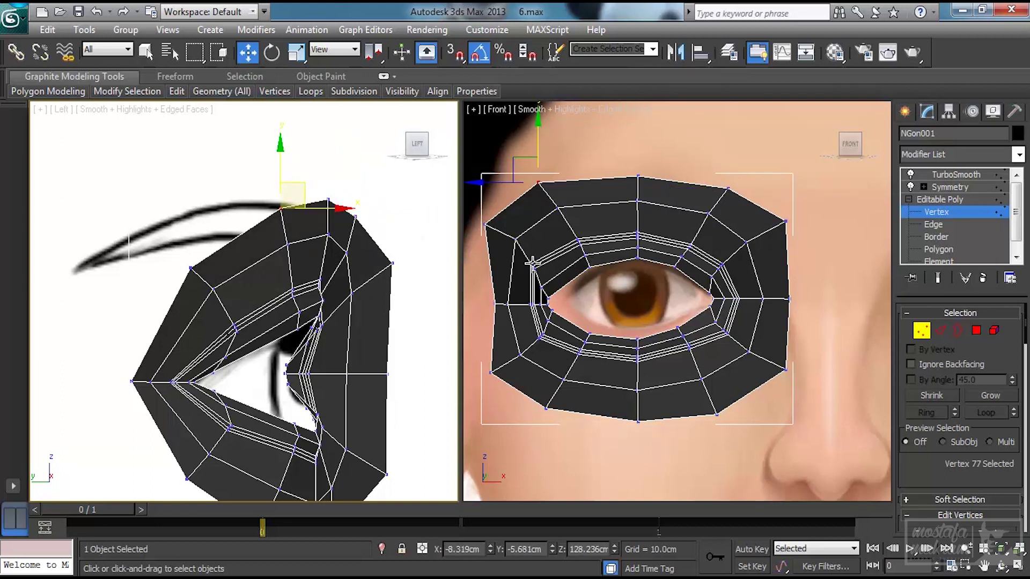
- In the front view, move the two upper temple-side border vertices and the lower temple-side corner vertex inward toward the eye
middle_drag(531, 262, 589, 288)
drag(598, 194, 613, 175)
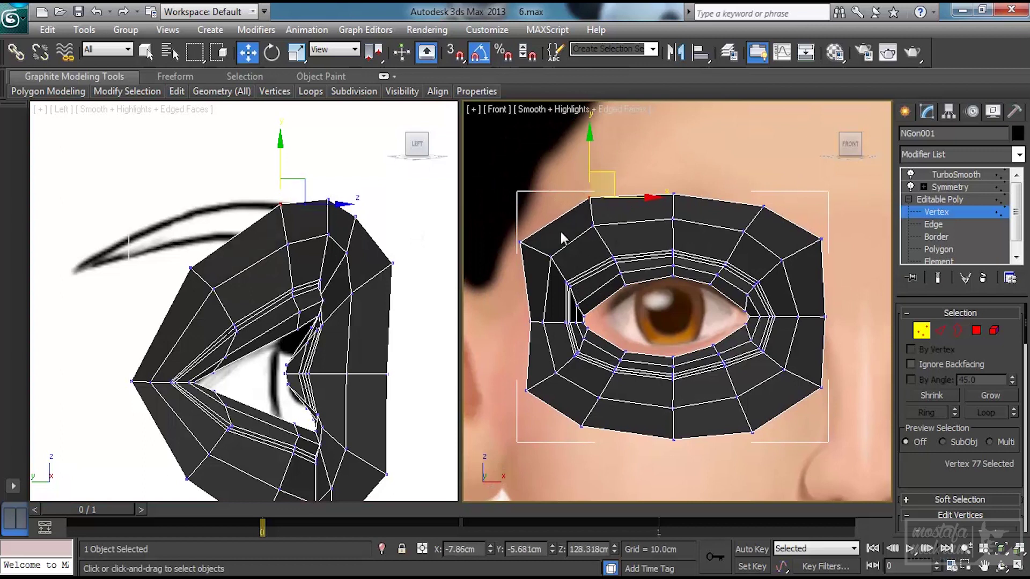
click(521, 243)
drag(543, 220, 559, 215)
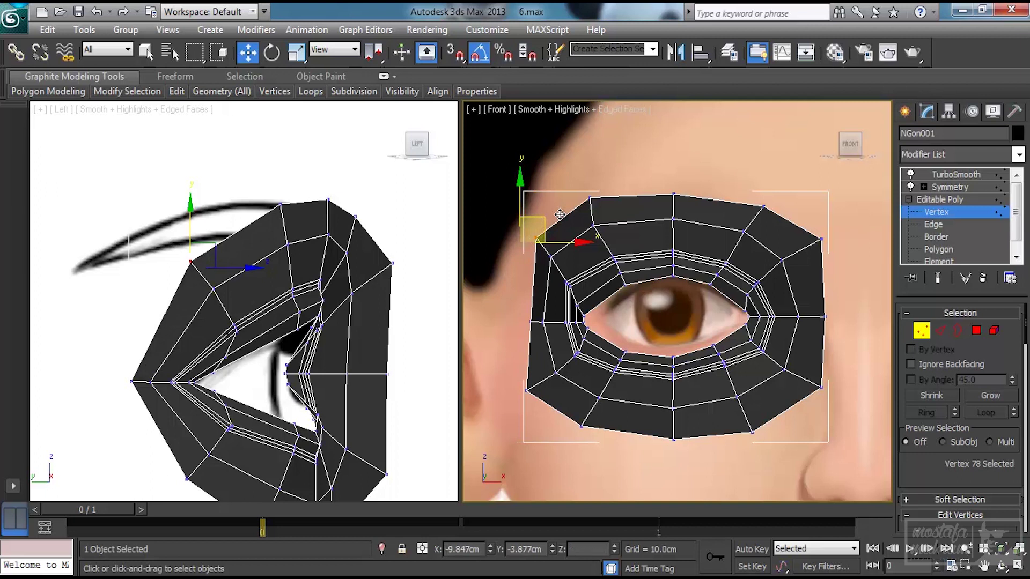
middle_drag(706, 285, 689, 308)
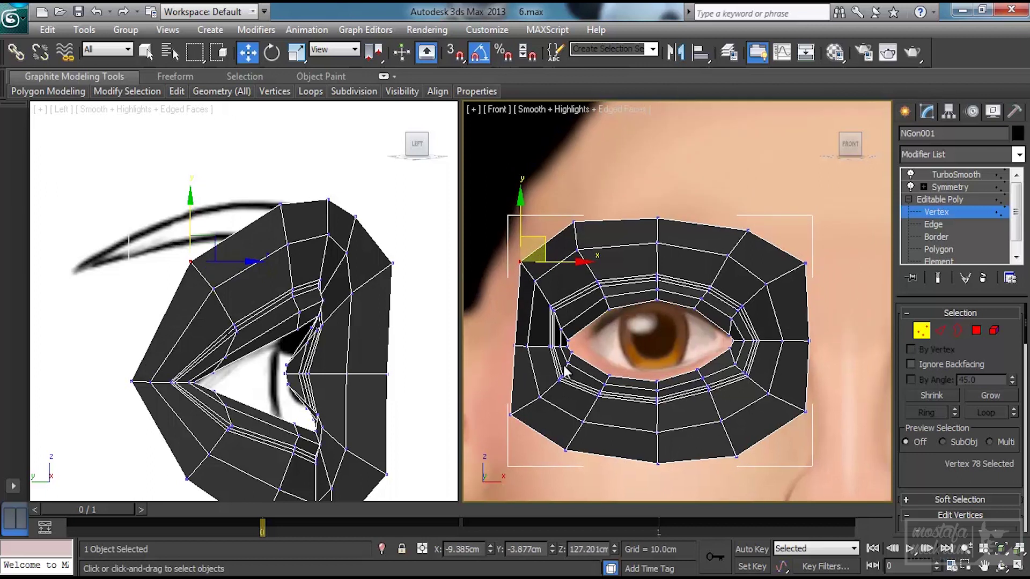
click(509, 413)
drag(530, 396, 539, 400)
- Examine the smoothed, mirrored eyelid mesh against the whole face reference with nothing selected
middle_drag(327, 396, 324, 389)
click(945, 175)
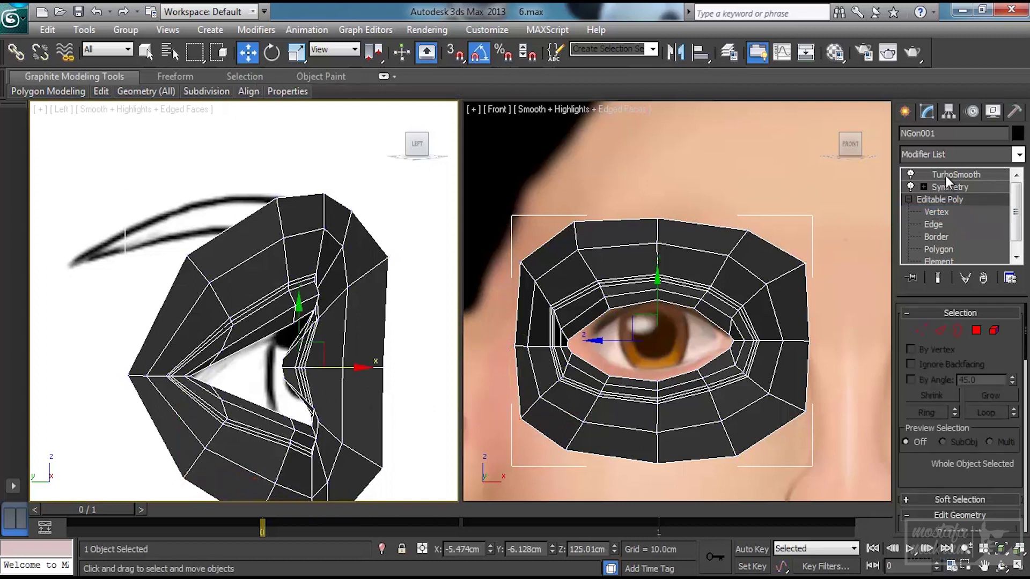
click(730, 470)
scroll(729, 472, down, 6)
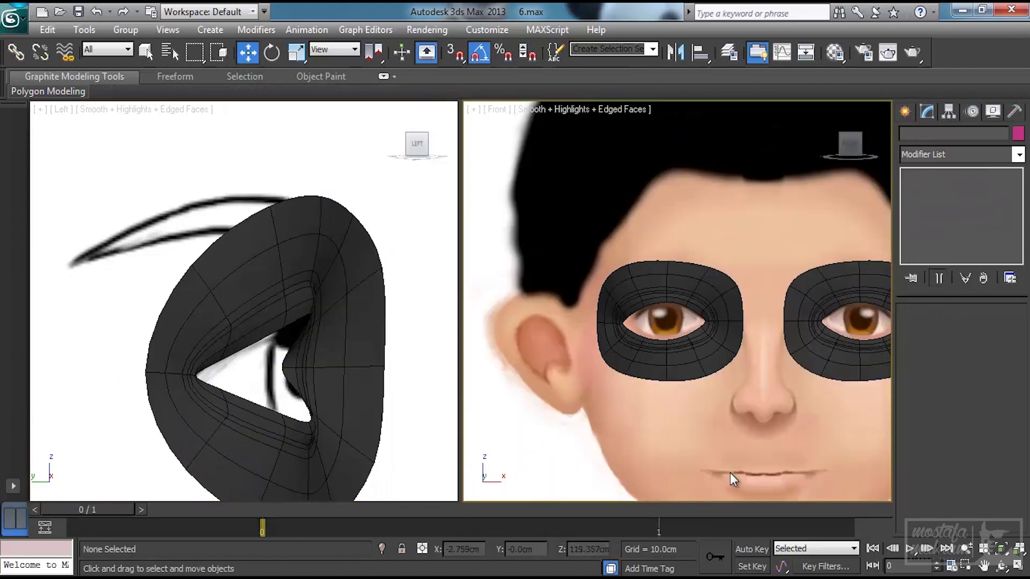
scroll(729, 472, up, 5)
scroll(730, 472, up, 3)
- Extrude the two nose-side border edges toward the face's centre line in two strips, the second about 0.71 cm wide
click(764, 398)
click(937, 225)
middle_drag(752, 311, 702, 321)
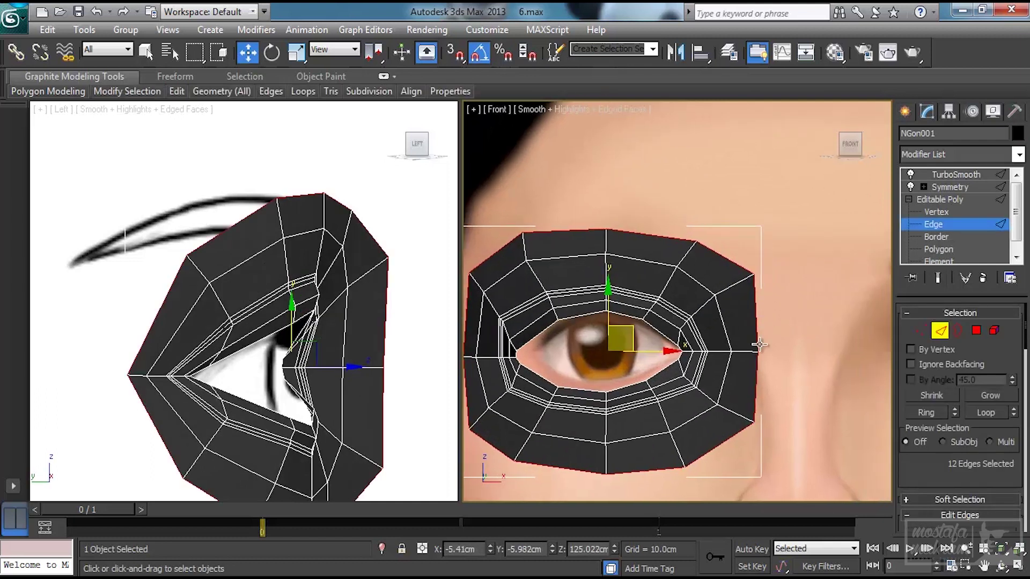
middle_drag(760, 351, 734, 363)
click(728, 335)
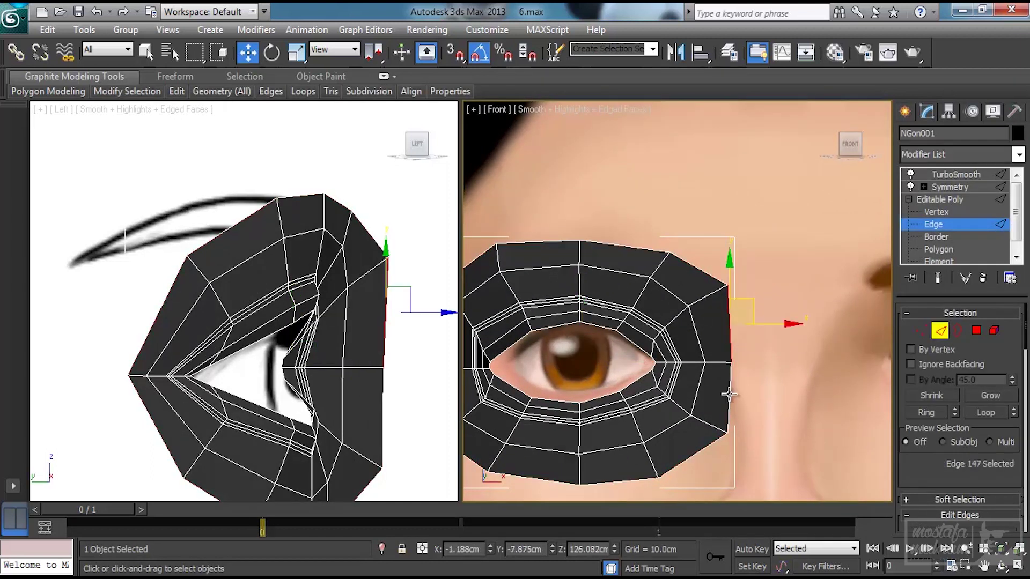
shift+drag(771, 360, 812, 361)
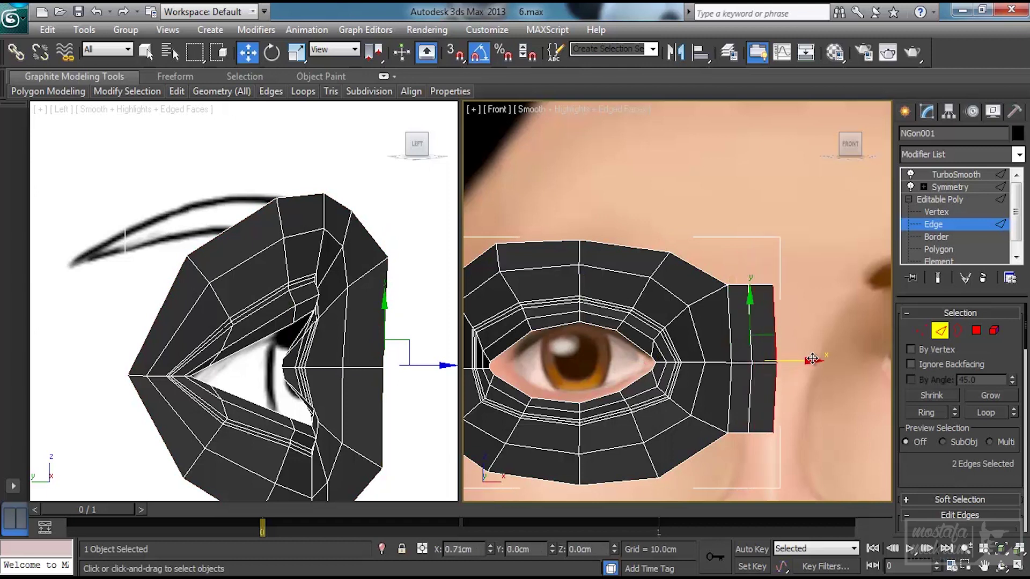
- Set the X position of the three outermost vertices of the nose strip to 0 cm
click(918, 330)
click(777, 286)
right_click(489, 551)
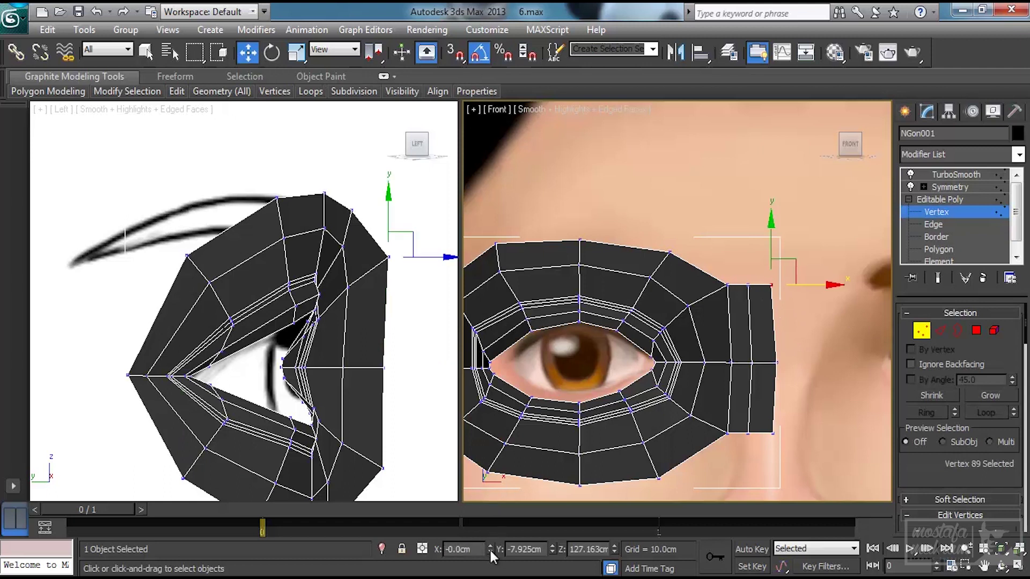
click(778, 361)
right_click(489, 551)
click(772, 433)
right_click(492, 549)
- Select the three vertices of the nose strip's middle column and shift them about 0.07 cm toward the eye
drag(744, 279, 756, 387)
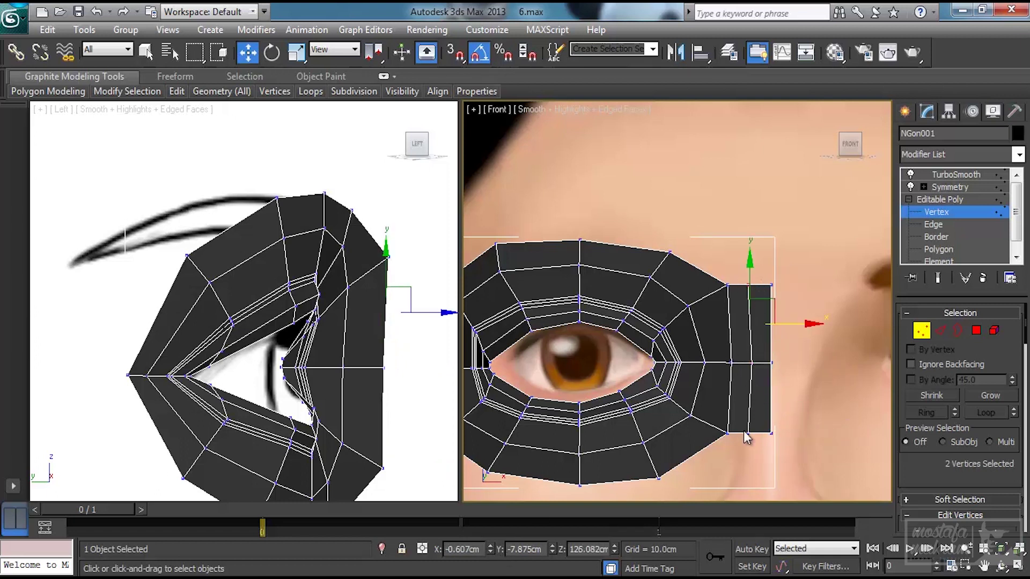
ctrl+click(749, 434)
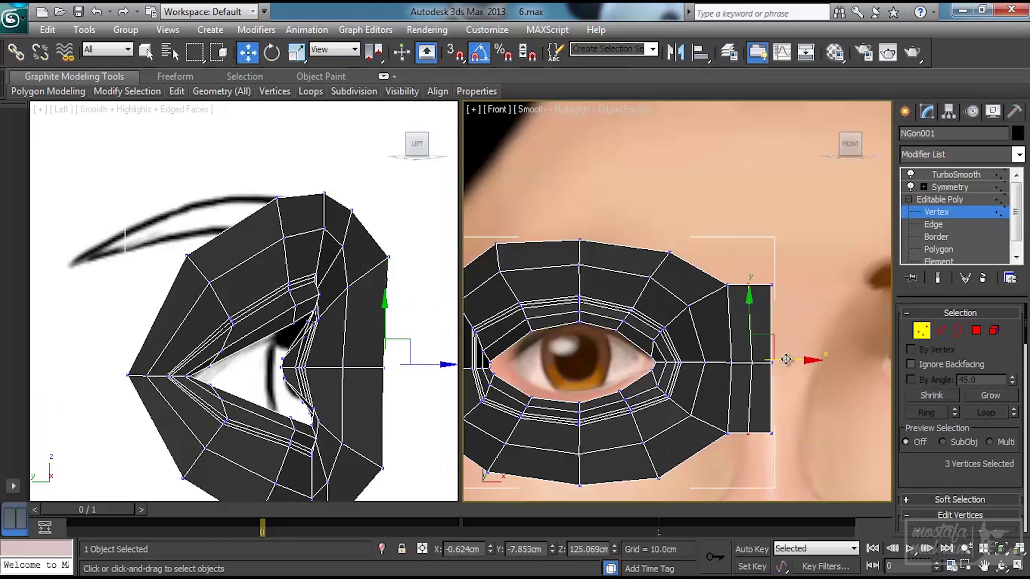
drag(785, 359, 784, 361)
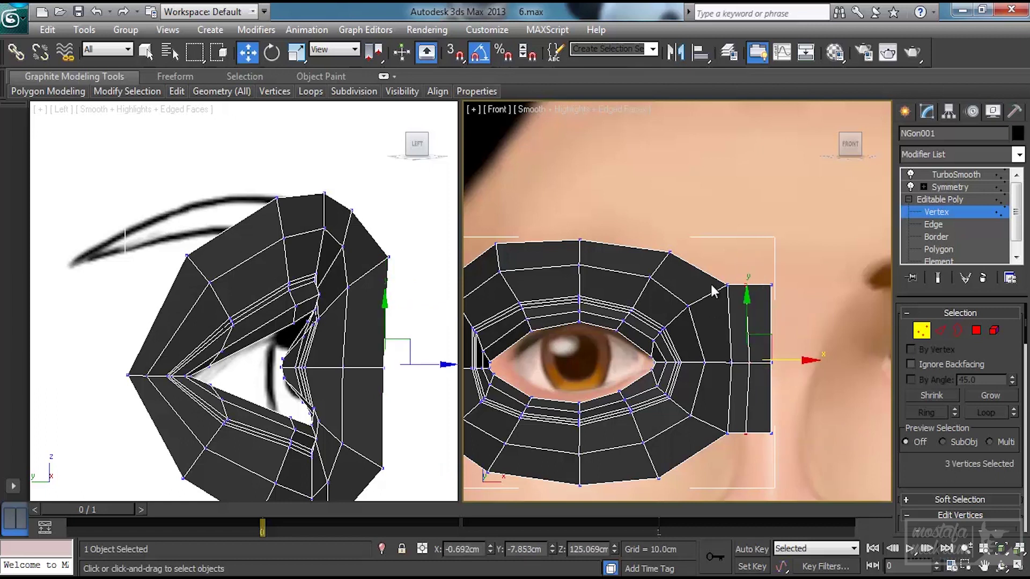
- Select the three vertices where the nose strip meets the eye ring and move them slightly back in a perspective view
drag(738, 385, 738, 387)
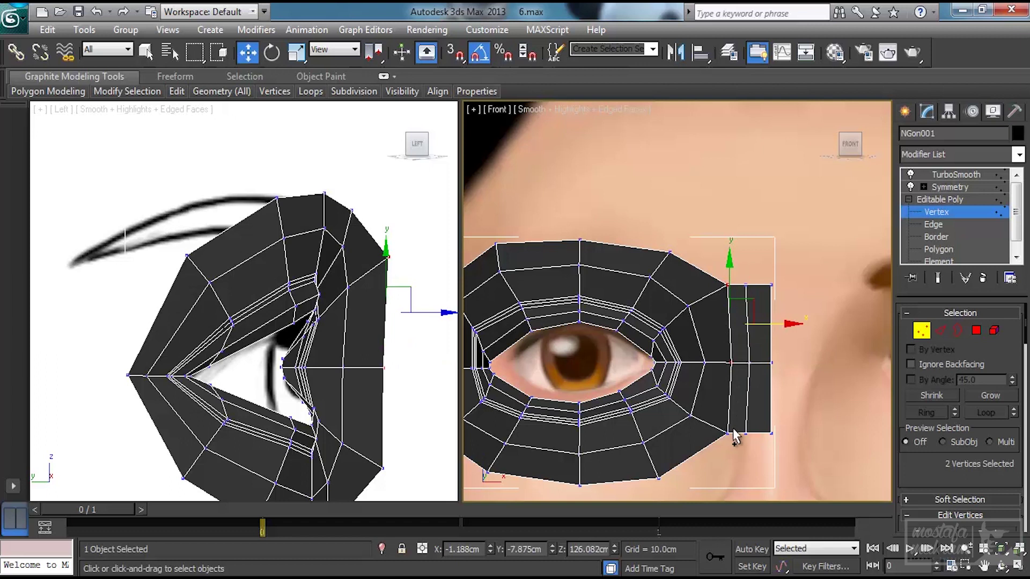
ctrl+click(727, 432)
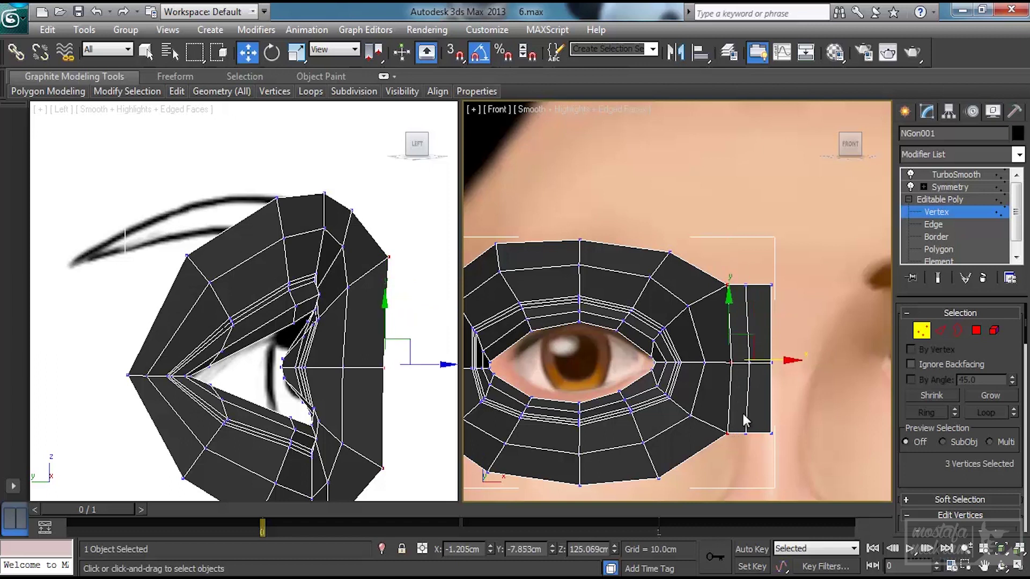
key(p)
key(z)
alt+middle_drag(672, 356, 680, 286)
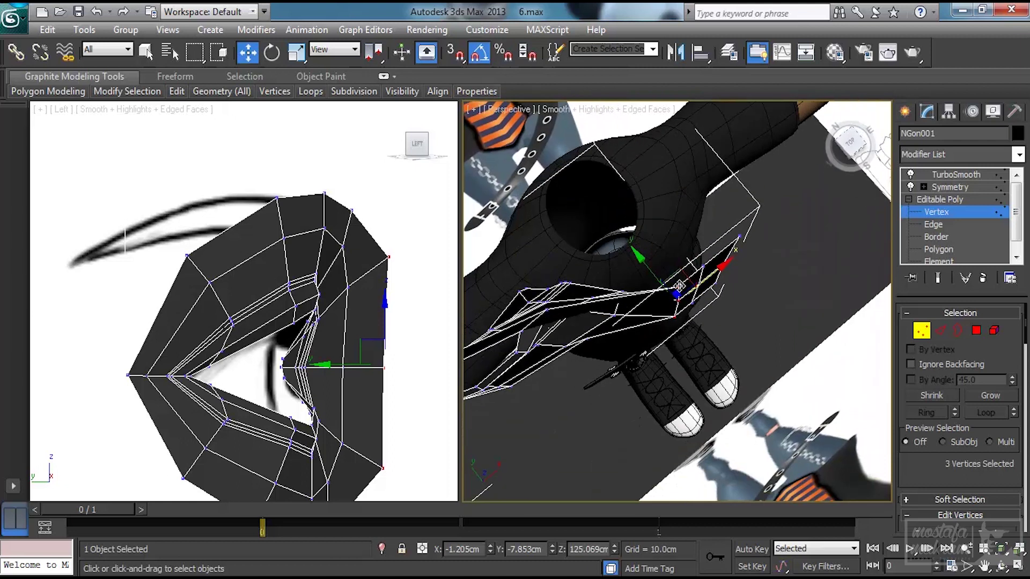
drag(683, 266, 686, 270)
- Move the three middle-column vertices of the nose strip about 0.32 cm forward and 0.3 cm toward the eye
drag(703, 326, 707, 327)
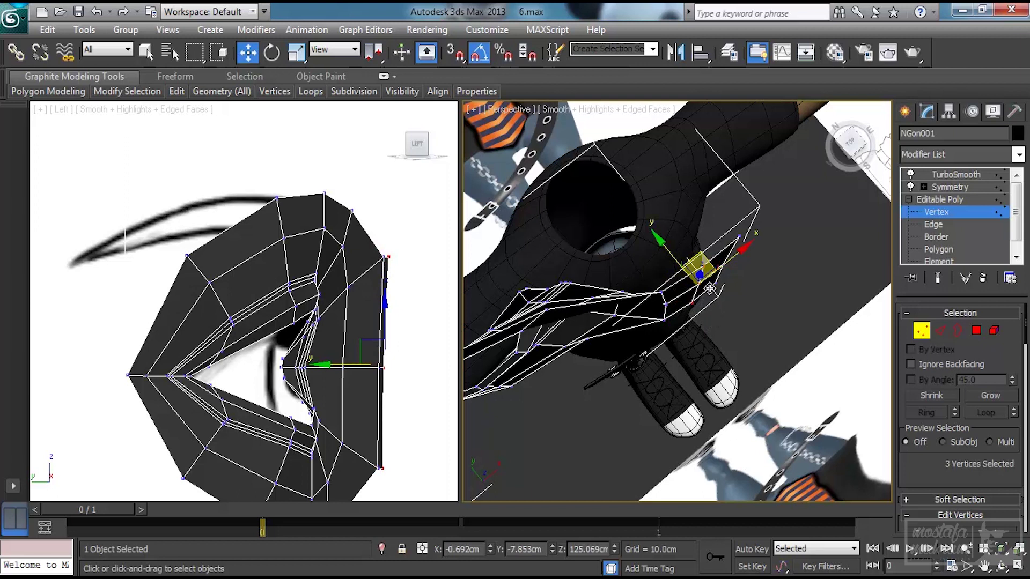
drag(707, 256, 707, 281)
middle_drag(417, 354, 403, 349)
alt+middle_drag(771, 267, 707, 231)
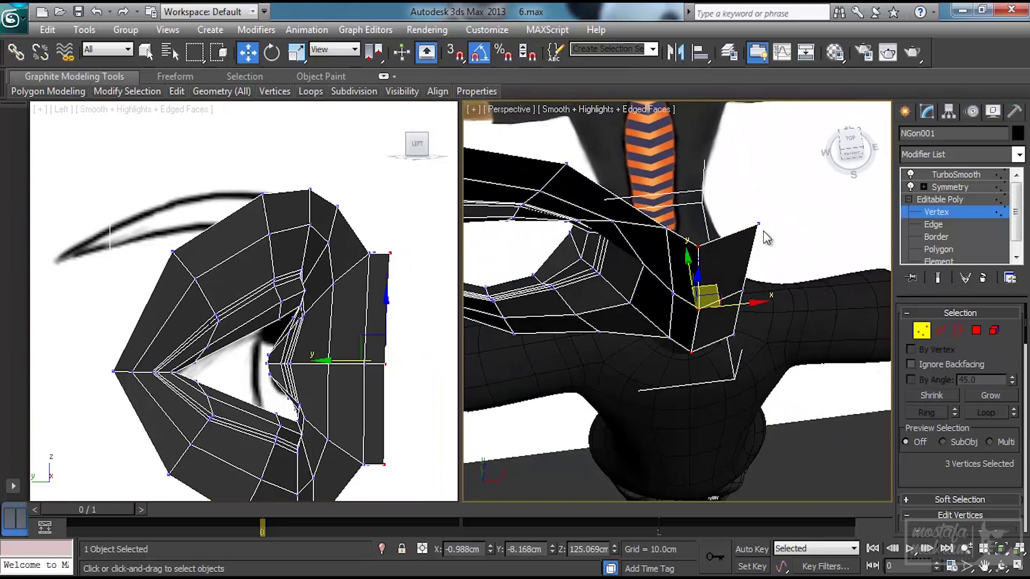
- Move the nose strip's three outermost vertices about 1.9 cm forward in side view and fit the lowest one onto the profile line
drag(775, 214, 730, 372)
scroll(381, 385, down, 3)
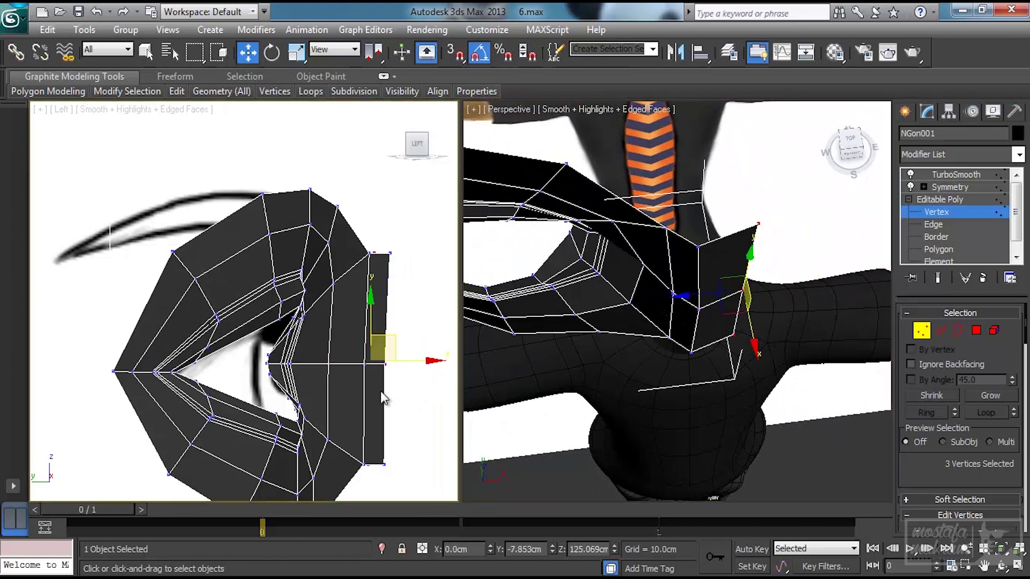
drag(361, 329, 410, 333)
click(356, 382)
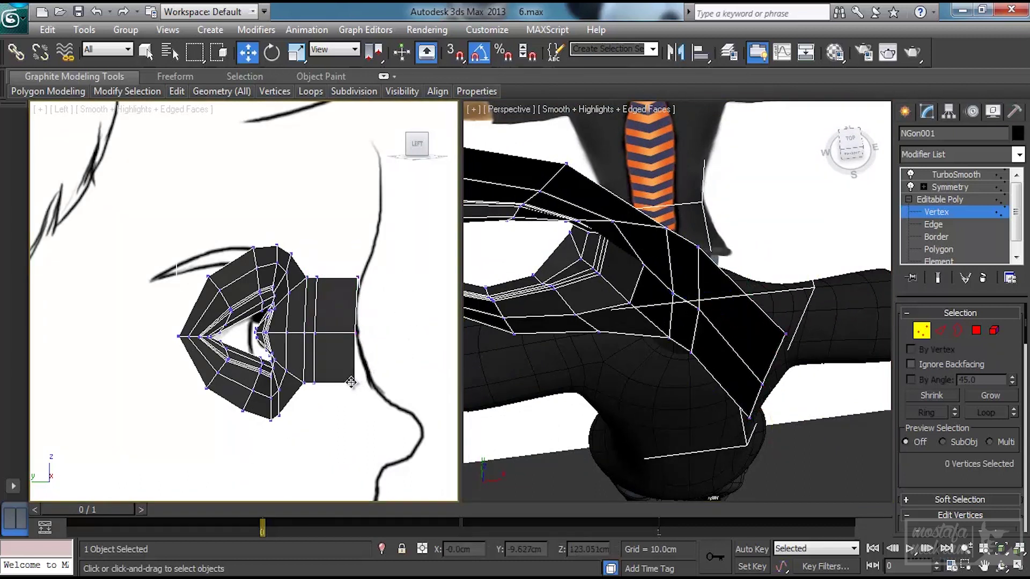
drag(393, 375, 403, 372)
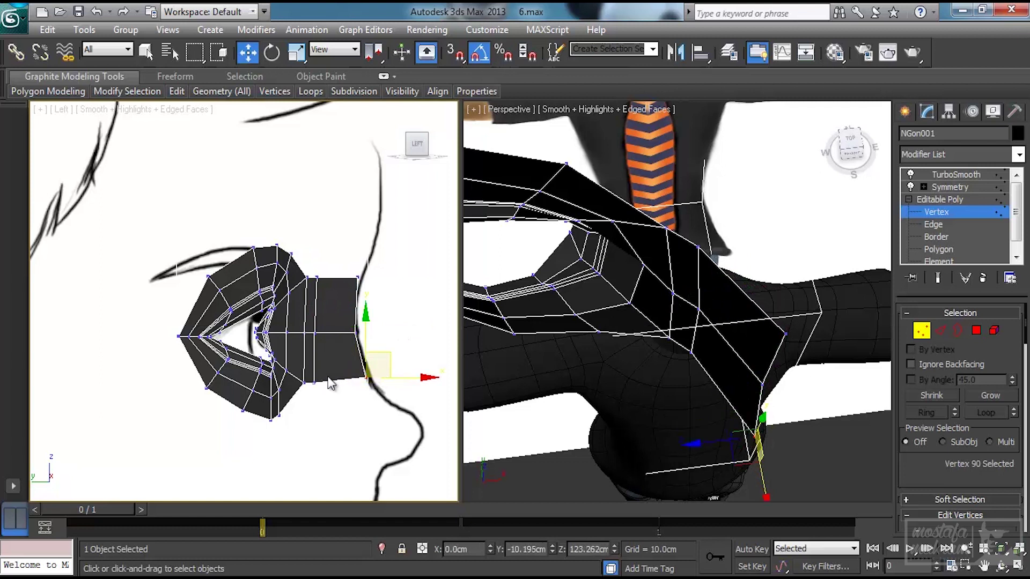
- Move the three middle-column vertices of the nose strip about 0.87 cm forward and 0.1 cm toward the eye
click(698, 248)
ctrl+click(698, 308)
ctrl+click(691, 352)
right_click(379, 348)
drag(362, 330, 384, 330)
alt+middle_drag(651, 340, 700, 366)
drag(706, 322, 702, 326)
- Inspect the mirrored, TurboSmoothed bridge across the nose from above and below
click(935, 187)
click(944, 174)
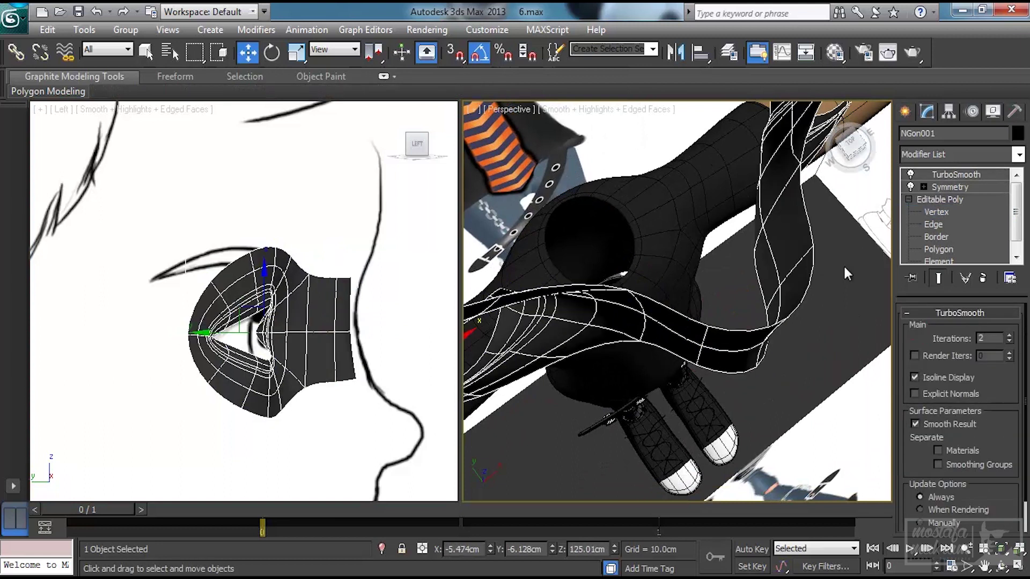
click(777, 407)
alt+middle_drag(777, 406, 688, 285)
alt+middle_drag(715, 341, 703, 277)
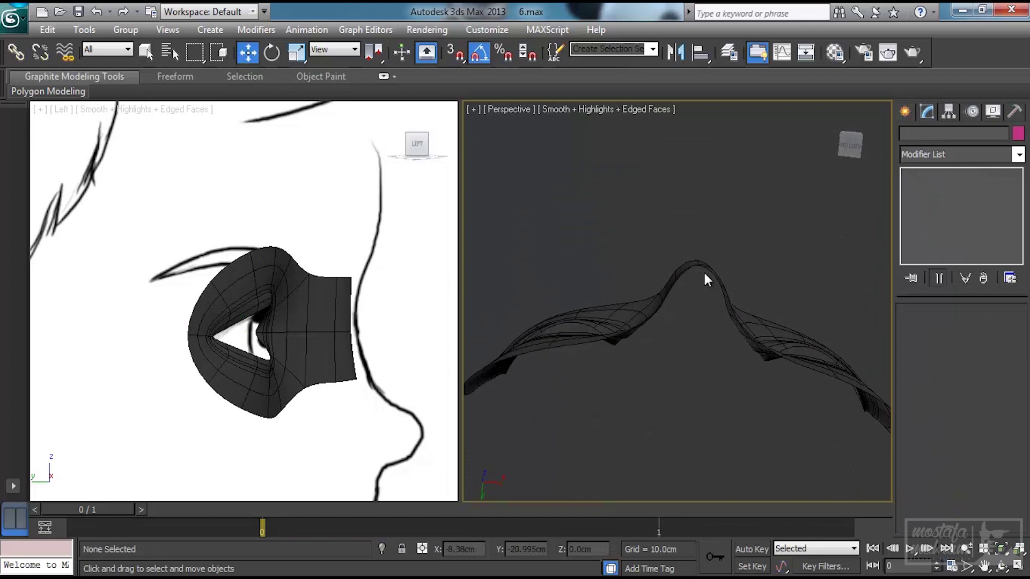
click(375, 388)
click(360, 385)
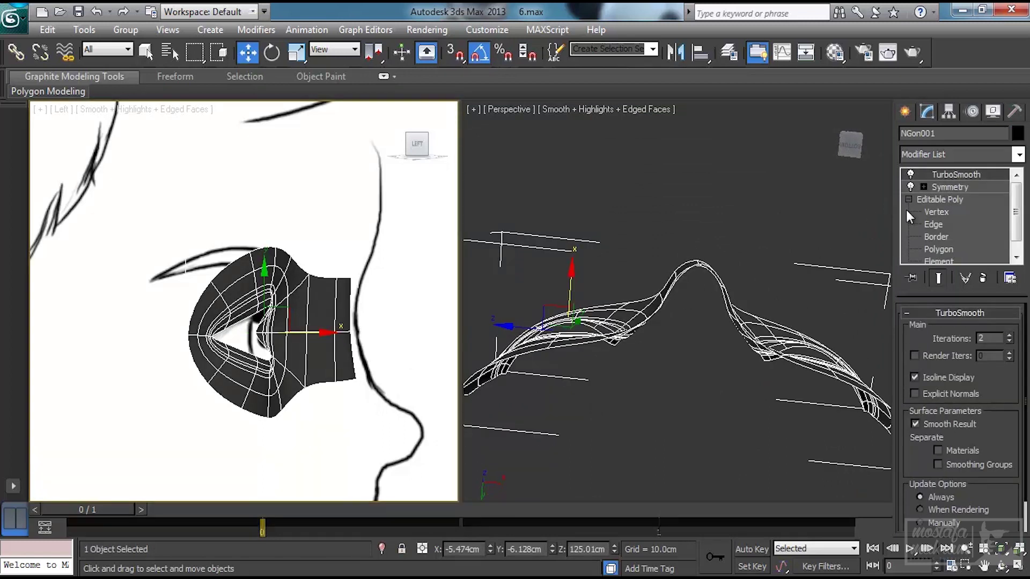
- Move the lowest centre-line vertex of the nose strip about 0.11 cm back to even out the bridge's front edge
click(936, 212)
alt+middle_drag(719, 245, 718, 282)
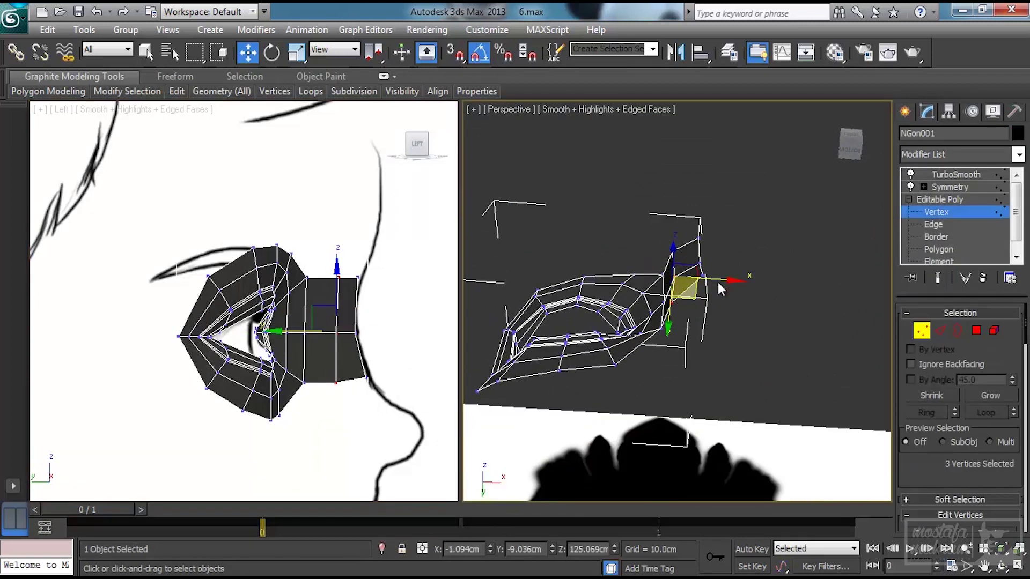
click(700, 261)
alt+middle_drag(742, 314, 710, 329)
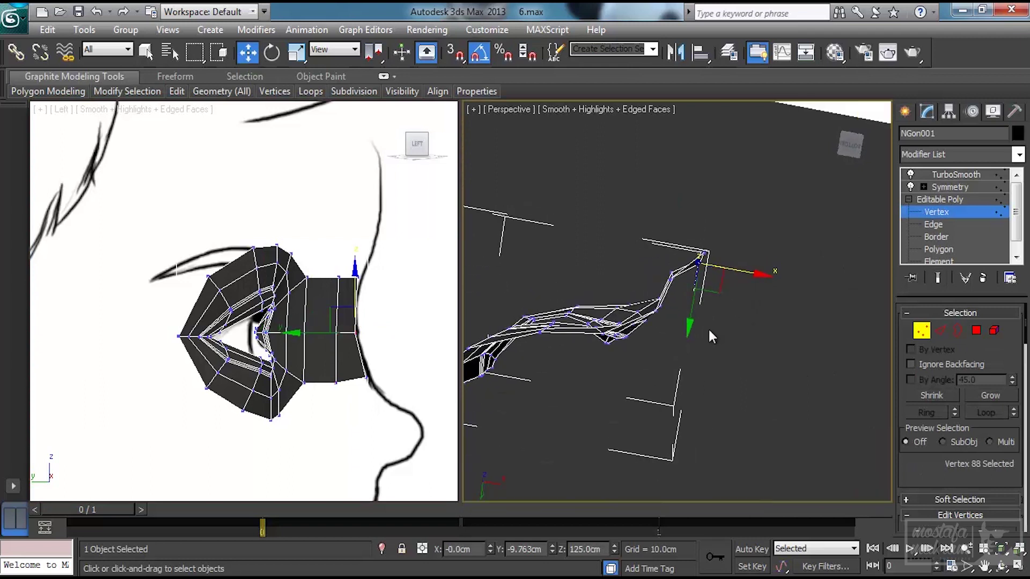
click(702, 257)
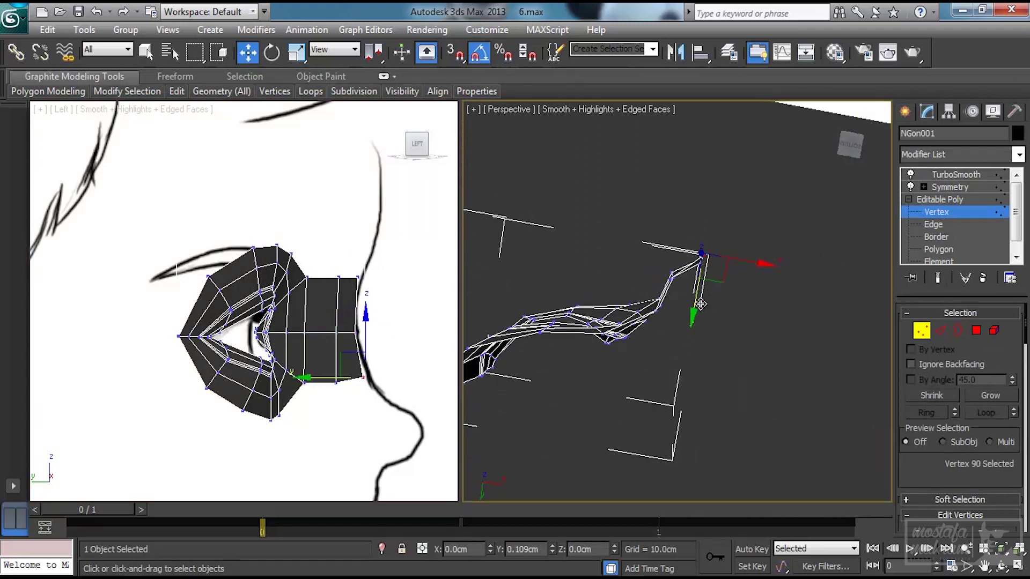
drag(732, 234, 687, 290)
- Shift the vertices joining the eye ring about 0.11 cm forward, and the middle column about 0.27 cm forward and 0.19 cm toward the centre
alt+middle_drag(677, 300, 723, 311)
drag(661, 303, 663, 306)
alt+middle_drag(662, 327, 649, 304)
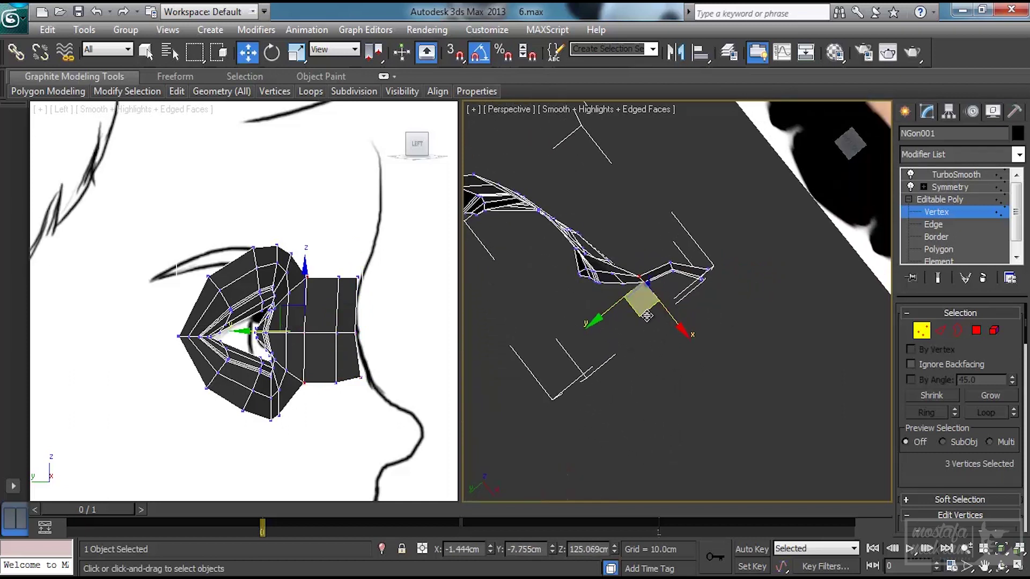
drag(648, 315, 649, 314)
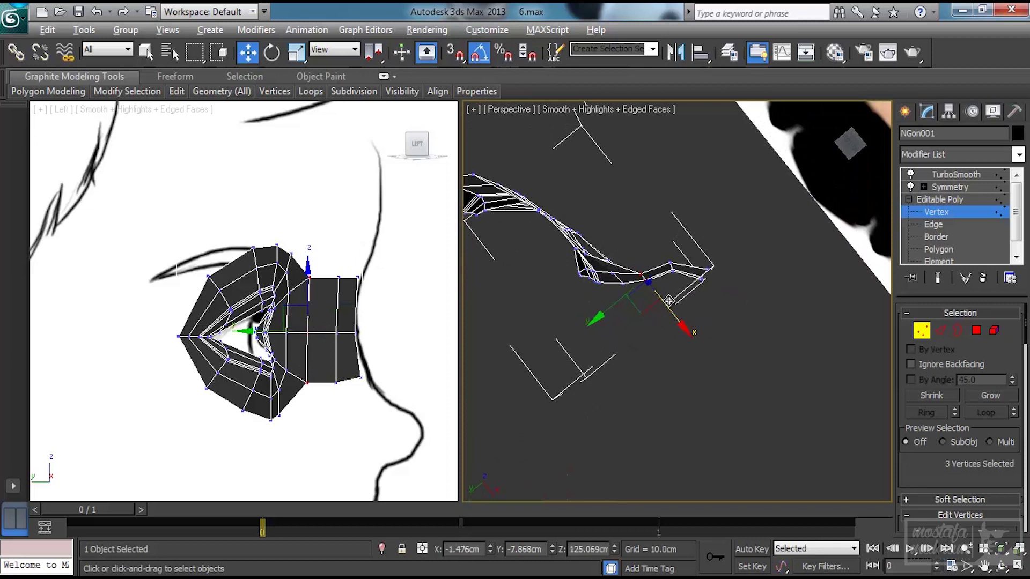
alt+middle_drag(649, 314, 679, 382)
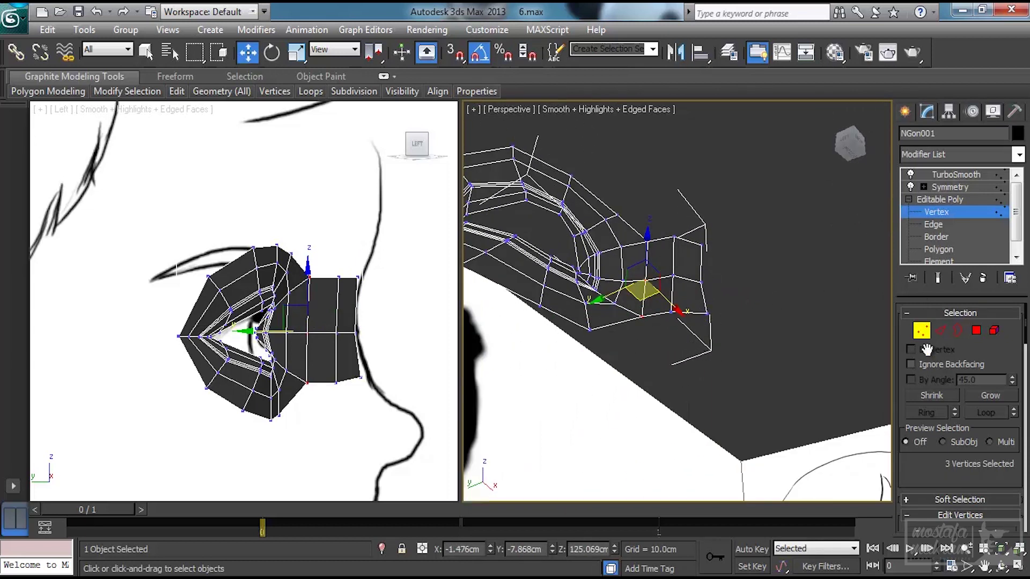
alt+middle_drag(700, 270, 684, 236)
drag(661, 302, 676, 302)
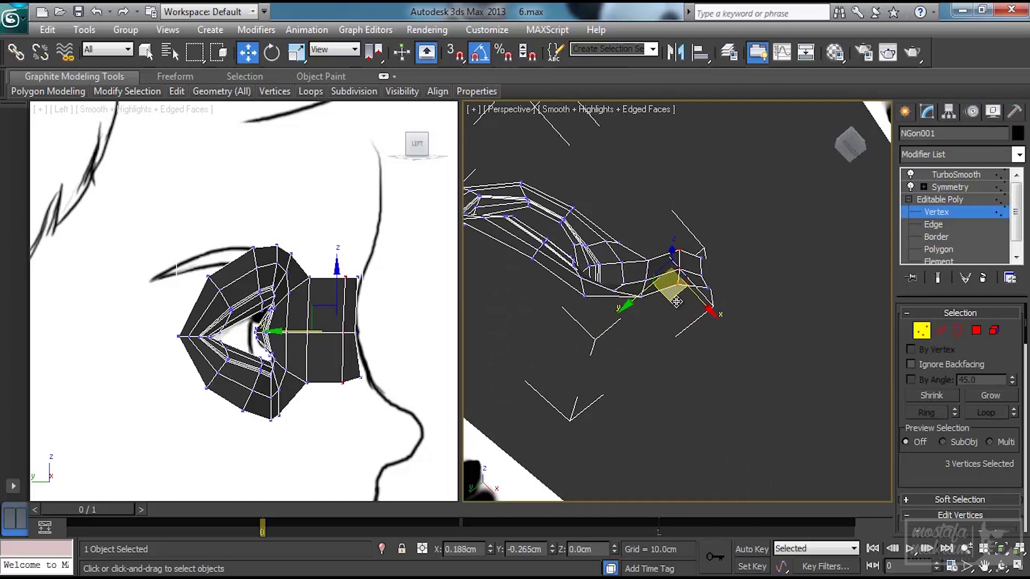
- Connect the edges between the eye ring and the middle column with a new edge column and shift it about 0.14 cm toward the eye
click(933, 225)
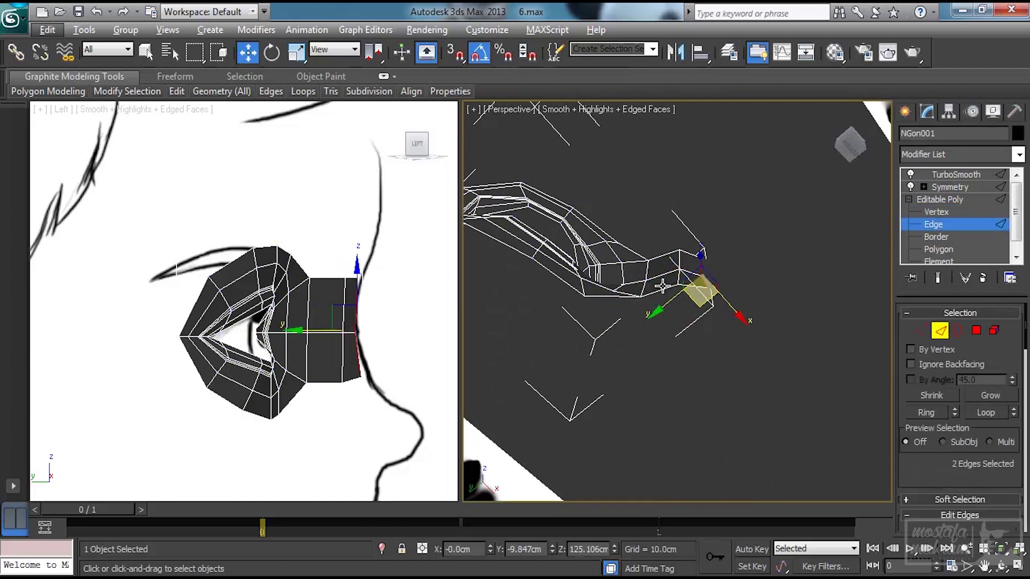
click(924, 413)
right_click(619, 310)
click(615, 361)
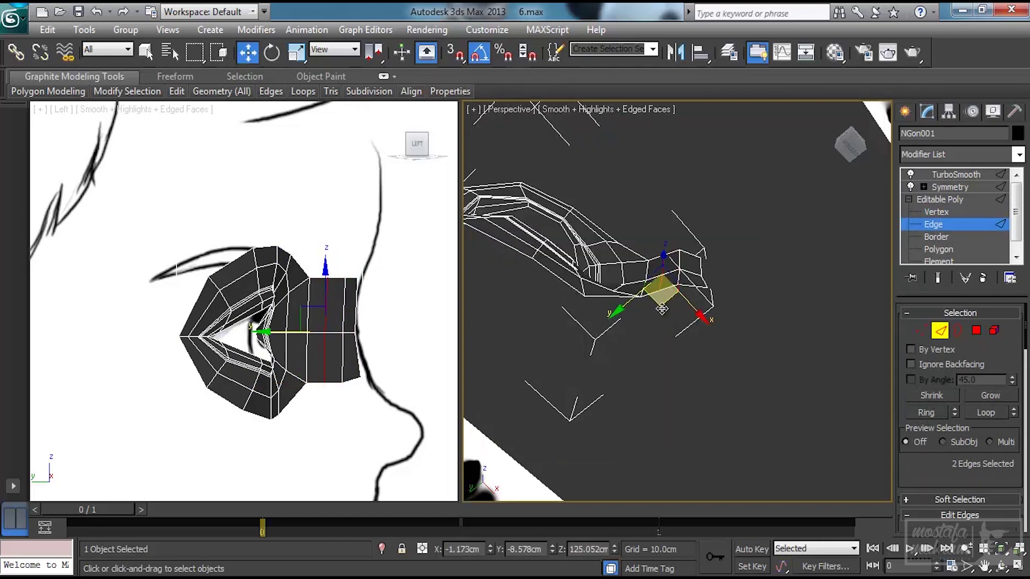
drag(662, 309, 660, 307)
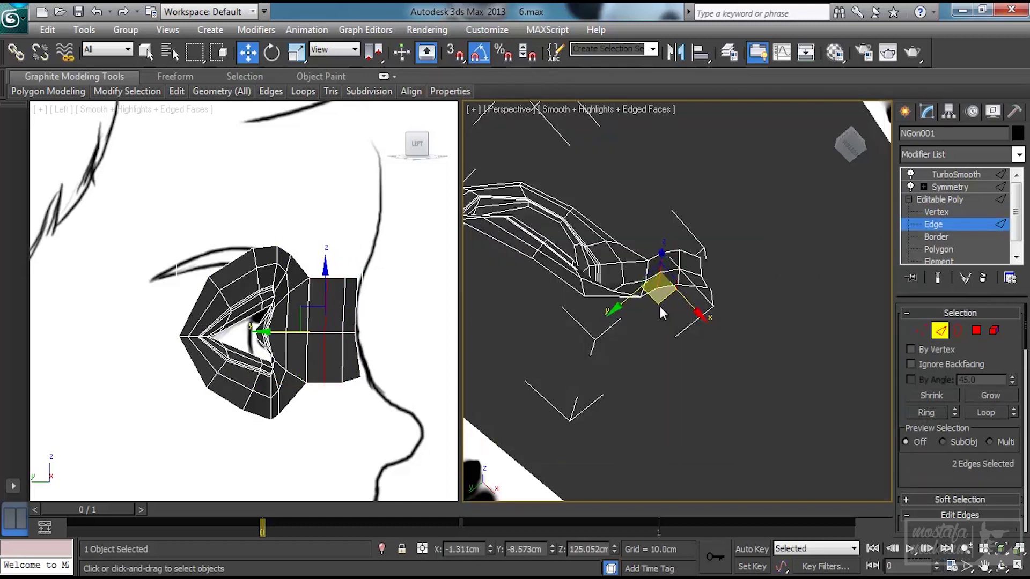
- Review the TurboSmoothed mesh against the references, framed in the side view and in a Front view replacing the perspective
click(915, 227)
click(935, 176)
alt+middle_drag(726, 298, 678, 427)
right_click(370, 376)
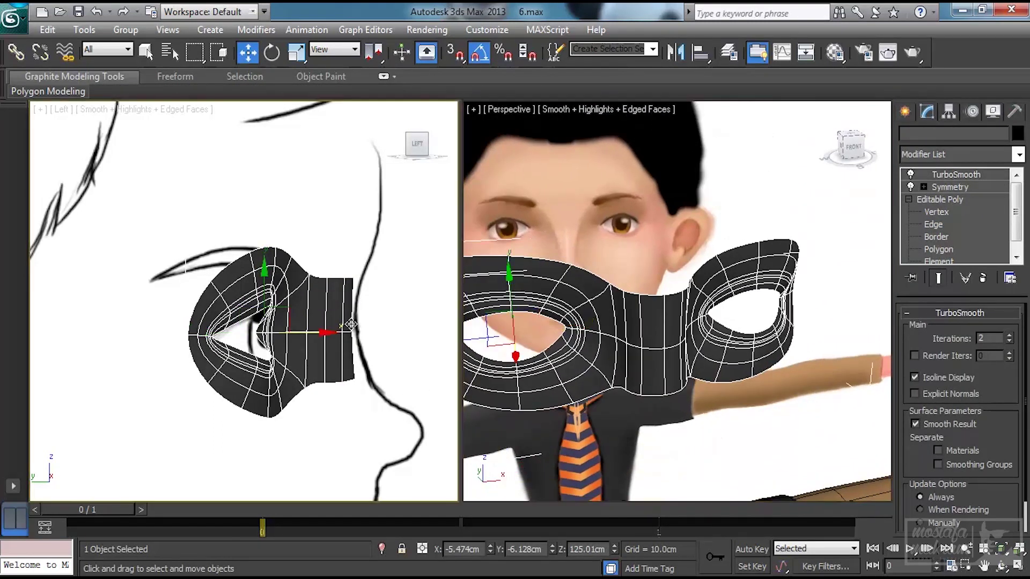
key(f)
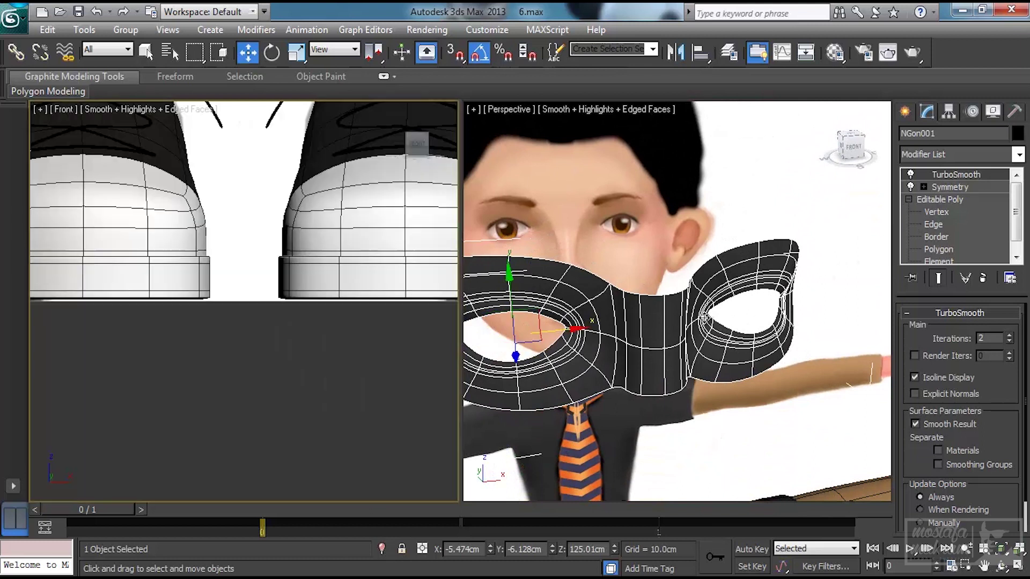
key(l)
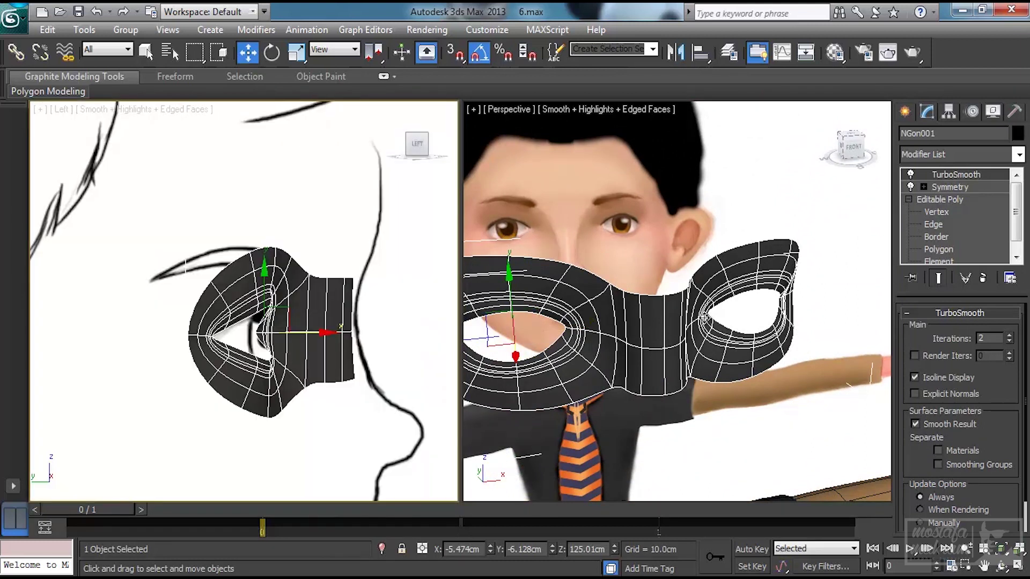
key(z)
click(664, 371)
key(f)
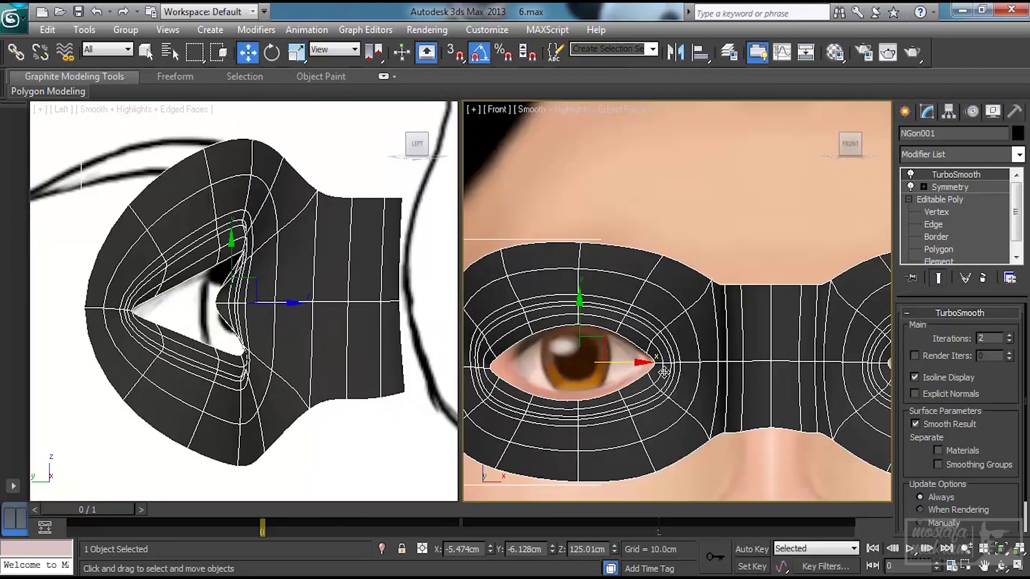
- Raise the bottom vertices of the nose strip's two inner columns in front view to form a smooth curve from the eye ring
click(935, 223)
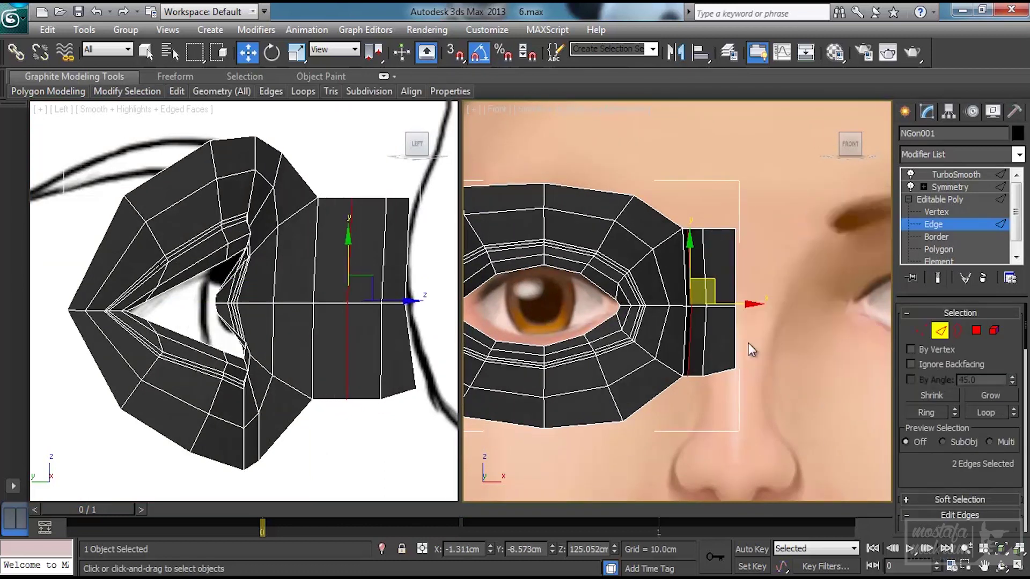
middle_drag(748, 343, 722, 310)
key(1)
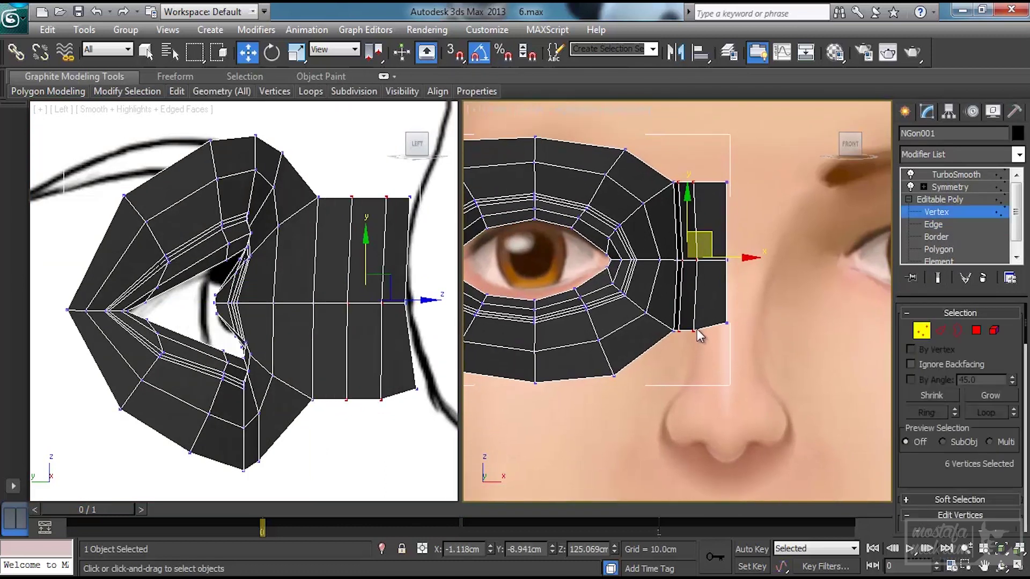
click(694, 327)
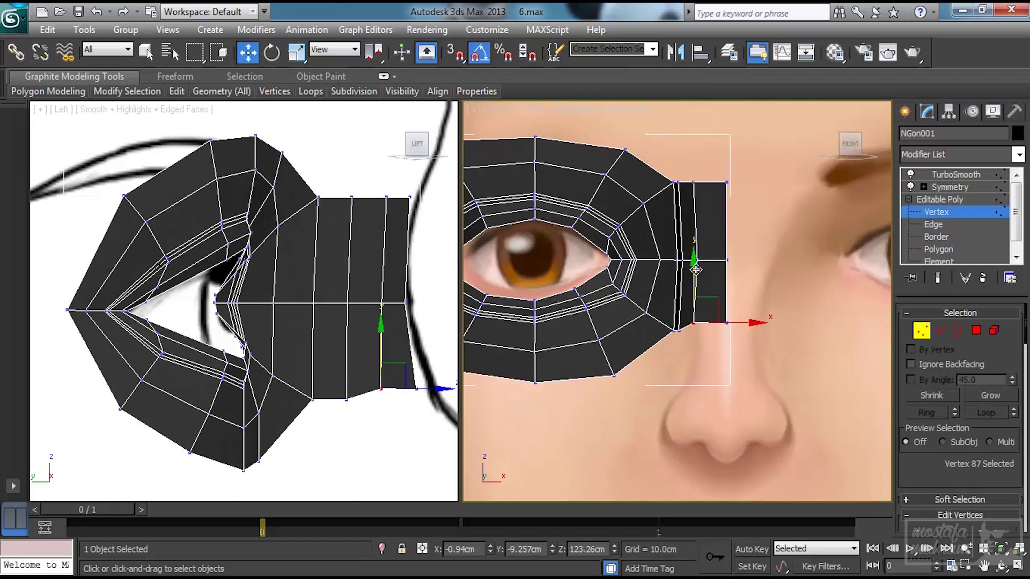
click(678, 330)
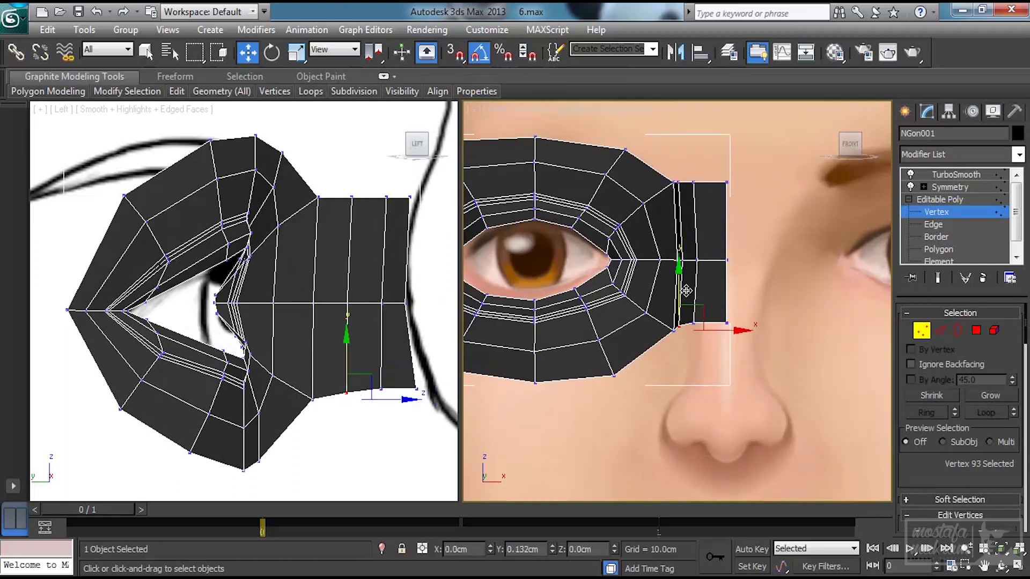
drag(717, 324, 720, 324)
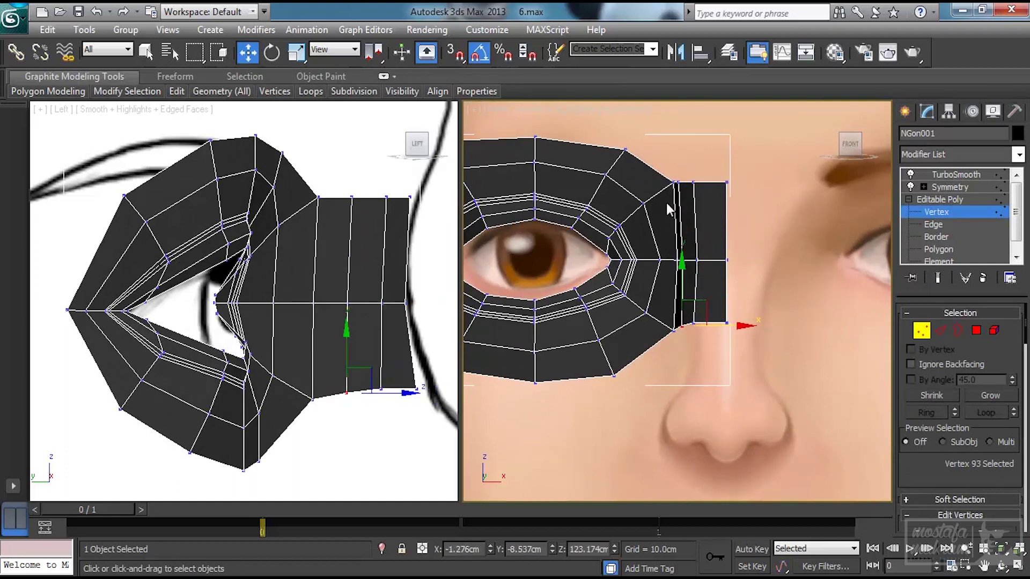
- Move the two stacked edges of the column nearest the centre line about 0.23 cm toward the centre
click(940, 331)
click(717, 323)
click(693, 205)
ctrl+click(707, 285)
drag(744, 256, 744, 257)
middle_drag(412, 345, 402, 341)
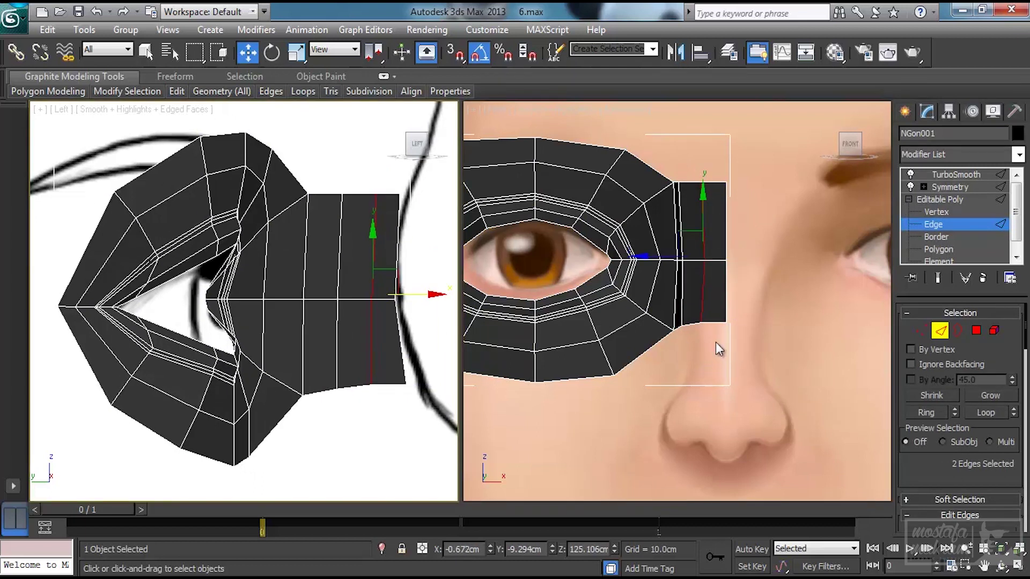
- Extrude the nose strip's two bottom edges nearest the centre line about 1.5 cm straight down in front view
click(716, 323)
ctrl+click(693, 324)
shift+drag(703, 276, 698, 351)
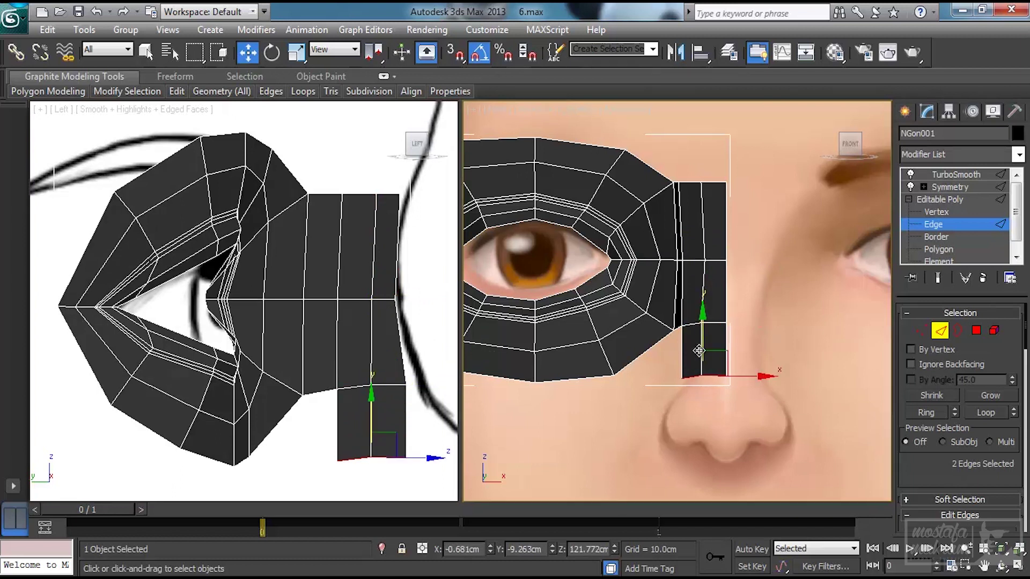
- Shift the new bottom edges about 1.1 cm forward and slightly up to the profile line, and nudge the row above forward
middle_drag(669, 375, 661, 342)
middle_drag(334, 435, 262, 398)
drag(344, 417, 357, 377)
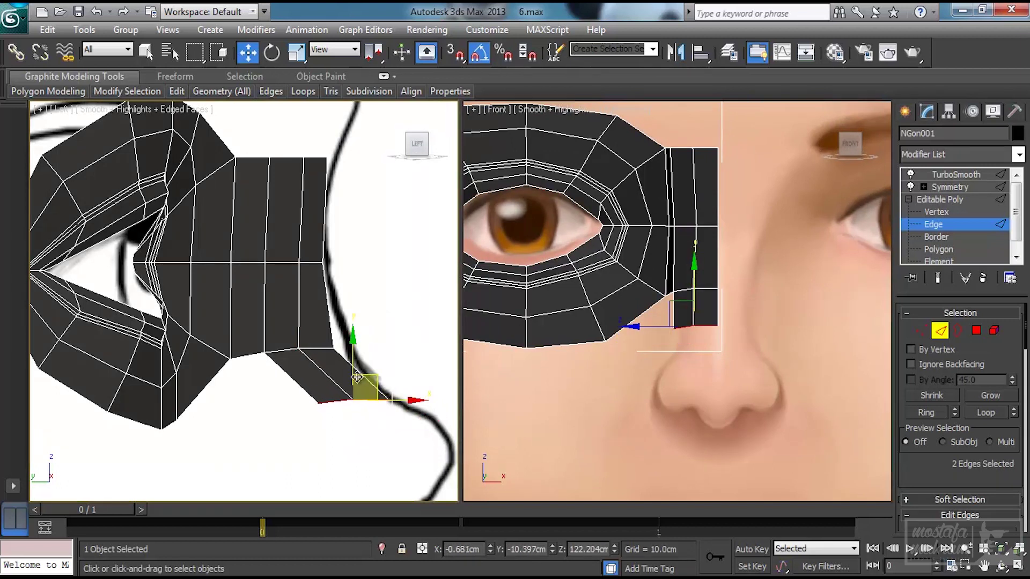
click(320, 350)
drag(326, 331, 336, 328)
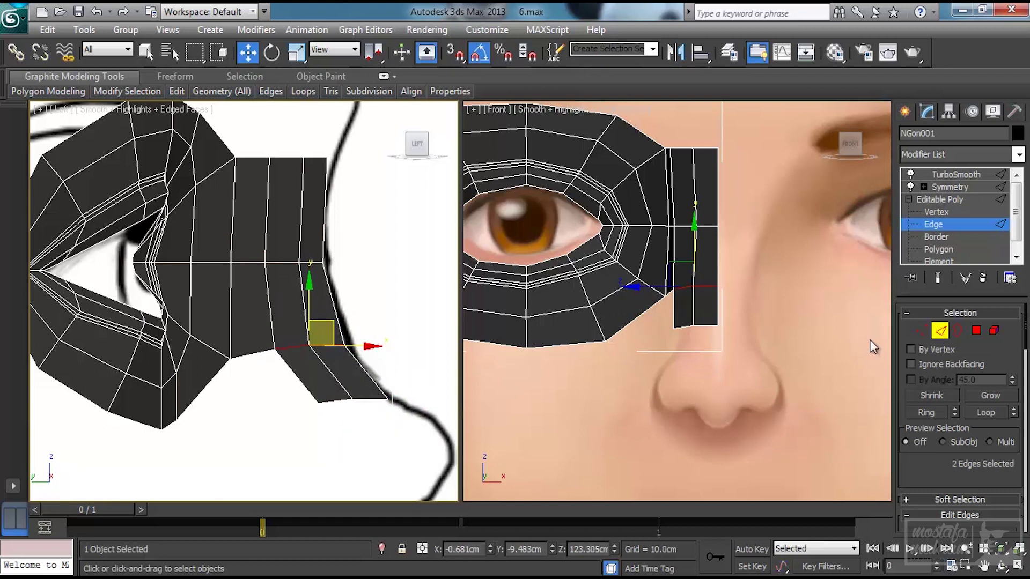
- Narrow the downward nose strip in front view by moving its two eye-side vertices toward the centre, the upper one about 0.3 cm
click(922, 330)
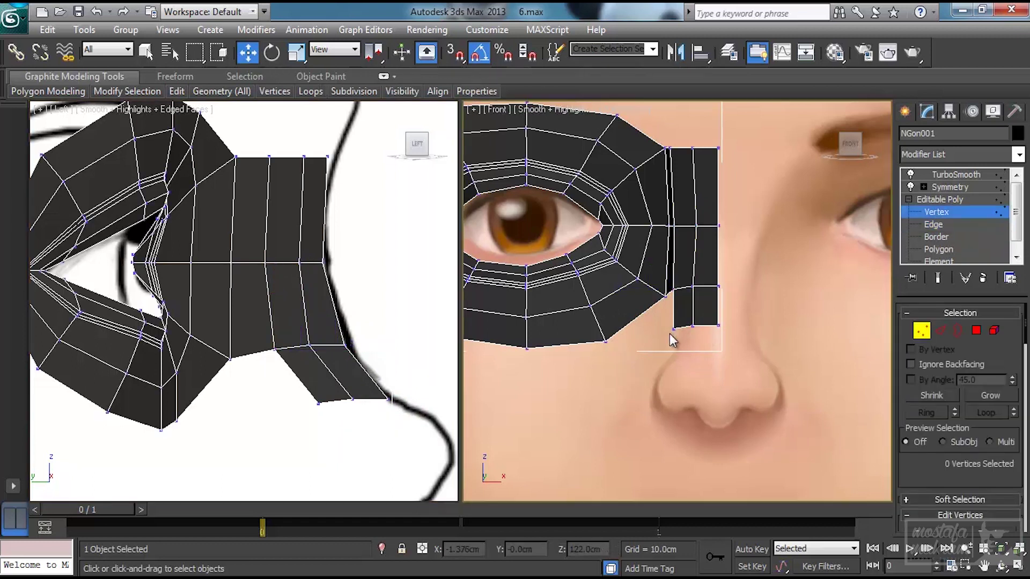
click(670, 325)
drag(709, 328, 715, 332)
click(678, 293)
click(675, 291)
drag(705, 294, 717, 296)
- Extrude the nose strip's two bottom edges about 1.2 cm further down and raise the new bottom row about 0.4 cm
click(941, 331)
click(695, 328)
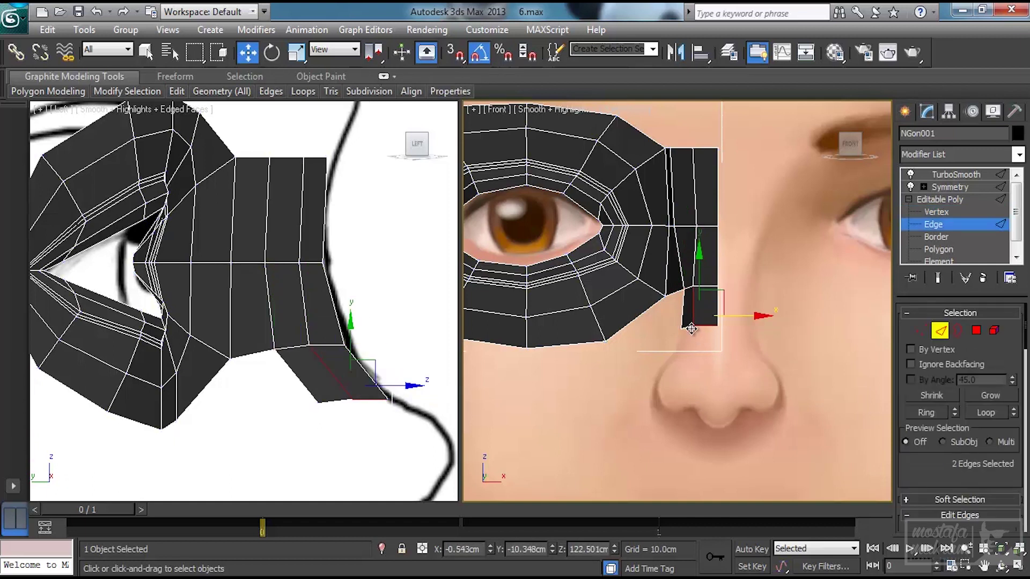
click(688, 326)
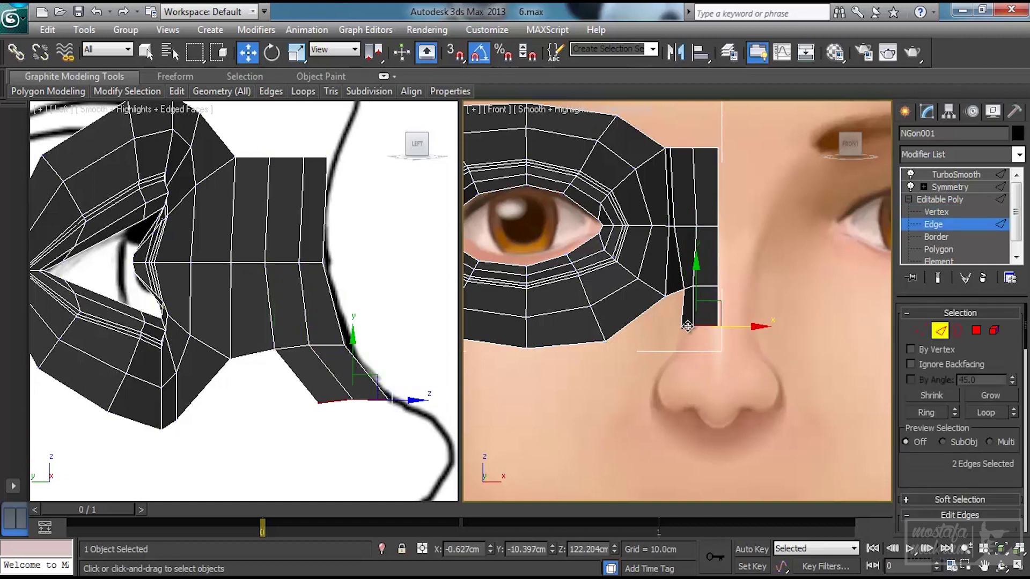
shift+drag(690, 326, 692, 326)
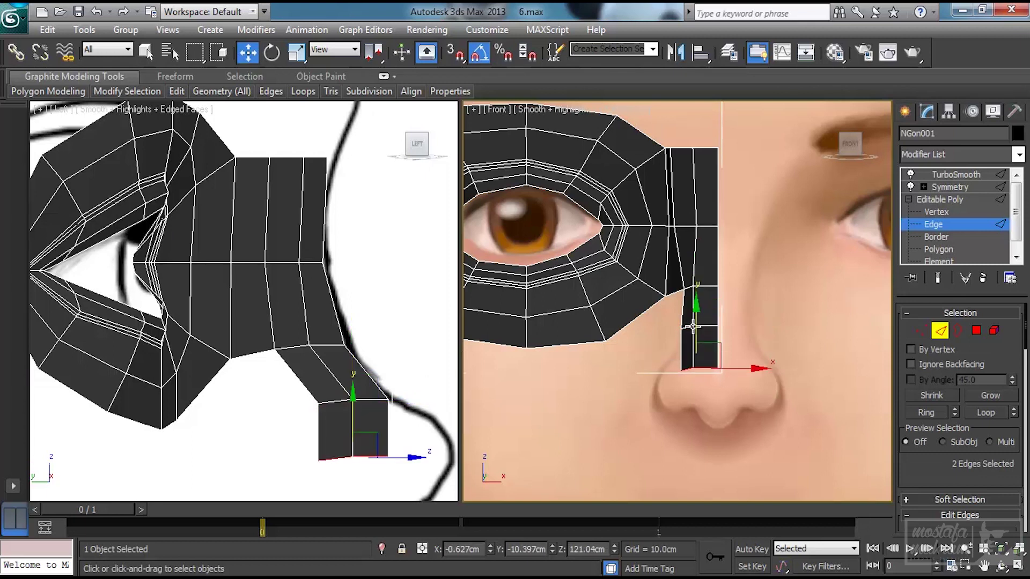
click(921, 331)
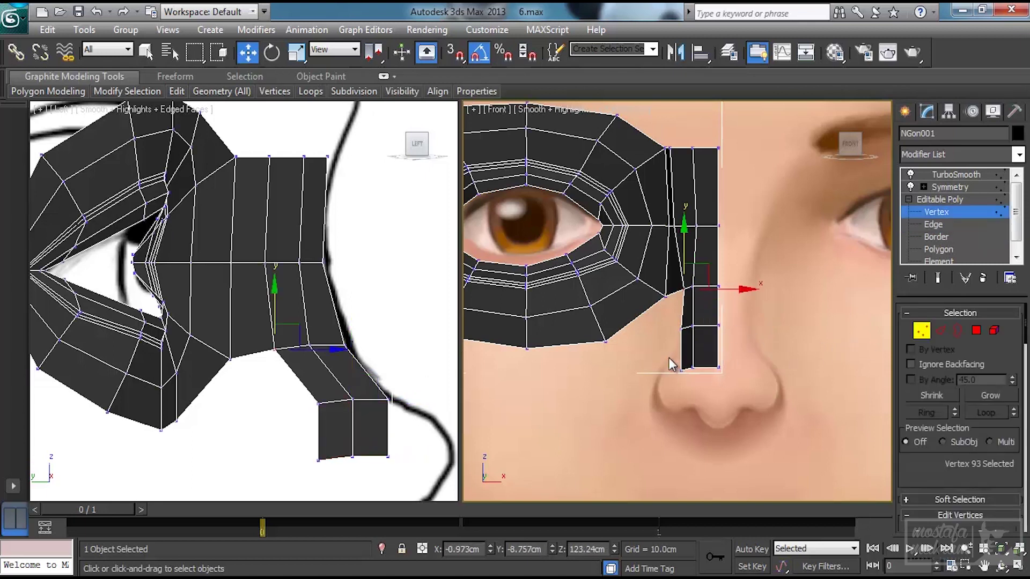
drag(732, 381, 682, 356)
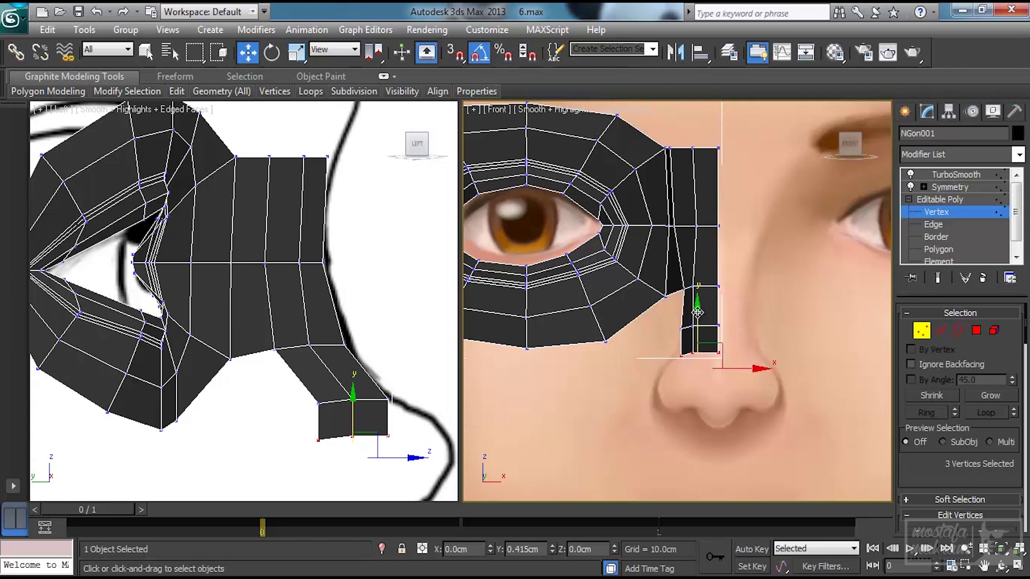
- Shift the nose strip's two bottom edges about 0.8 cm forward and 0.2 cm up to the profile line in left view
click(682, 355)
middle_drag(373, 391, 357, 357)
key(2)
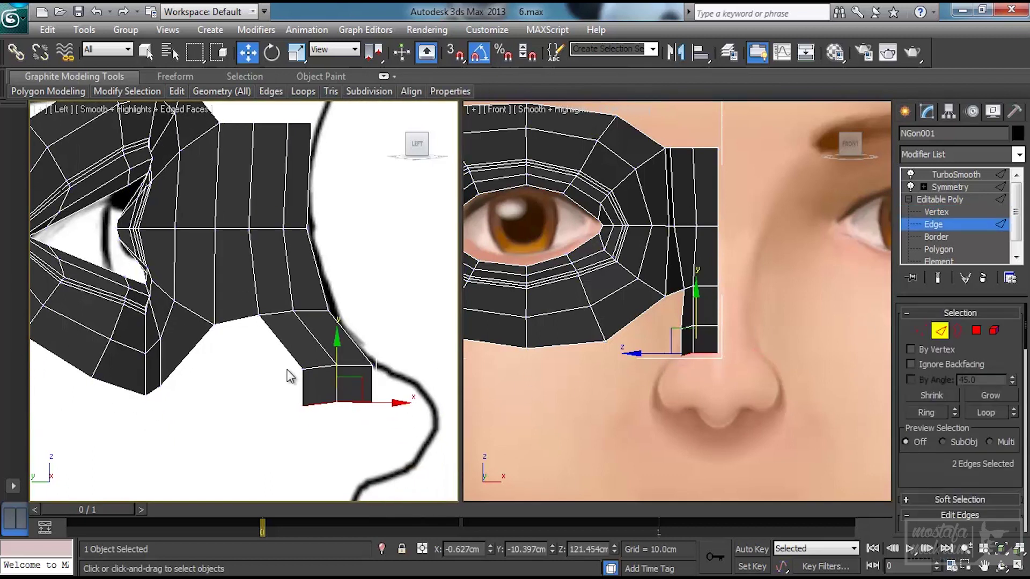
drag(397, 403, 400, 361)
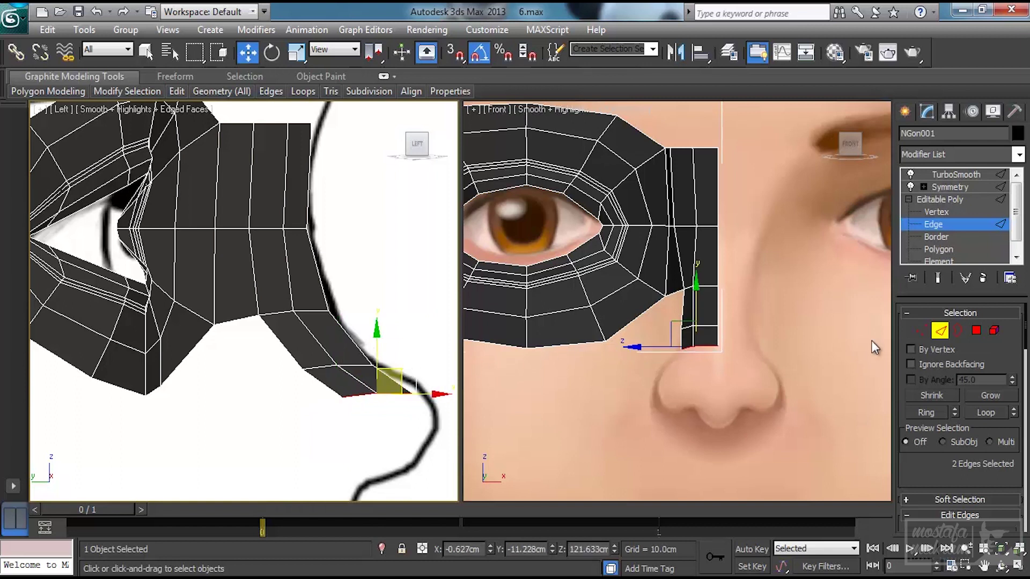
- Examine the smoothed, mirrored eye and nose mesh from several angles in a perspective view
click(916, 220)
click(921, 176)
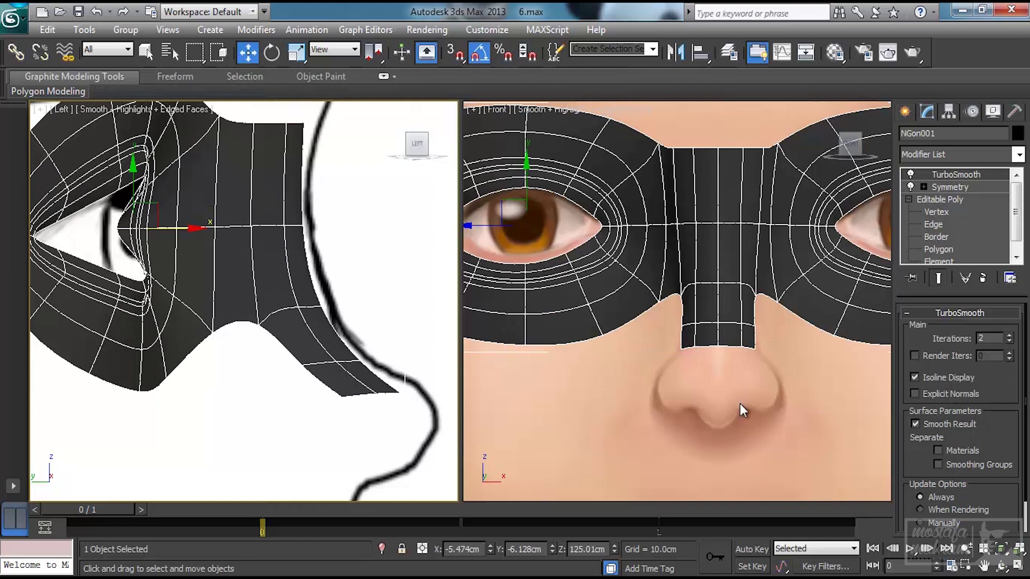
click(702, 399)
key(p)
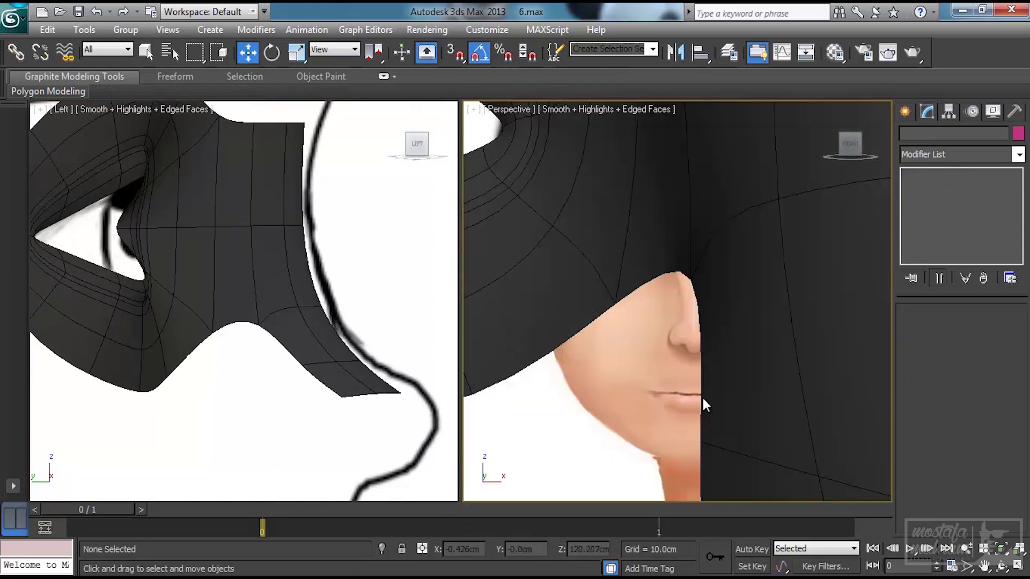
key(z)
alt+middle_drag(703, 398, 712, 409)
click(679, 228)
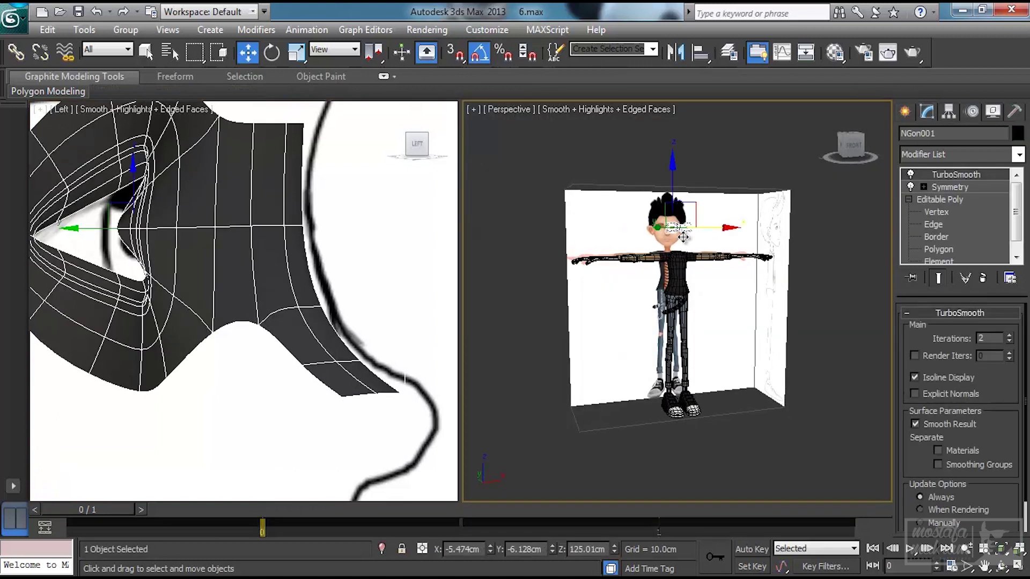
key(z)
alt+middle_drag(672, 348, 679, 324)
scroll(687, 360, up, 5)
alt+middle_drag(687, 361, 767, 405)
- Move the three middle-column vertices of the downward nose strip slightly outward and forward to round the nose
click(936, 212)
click(655, 321)
alt+middle_drag(663, 315, 727, 257)
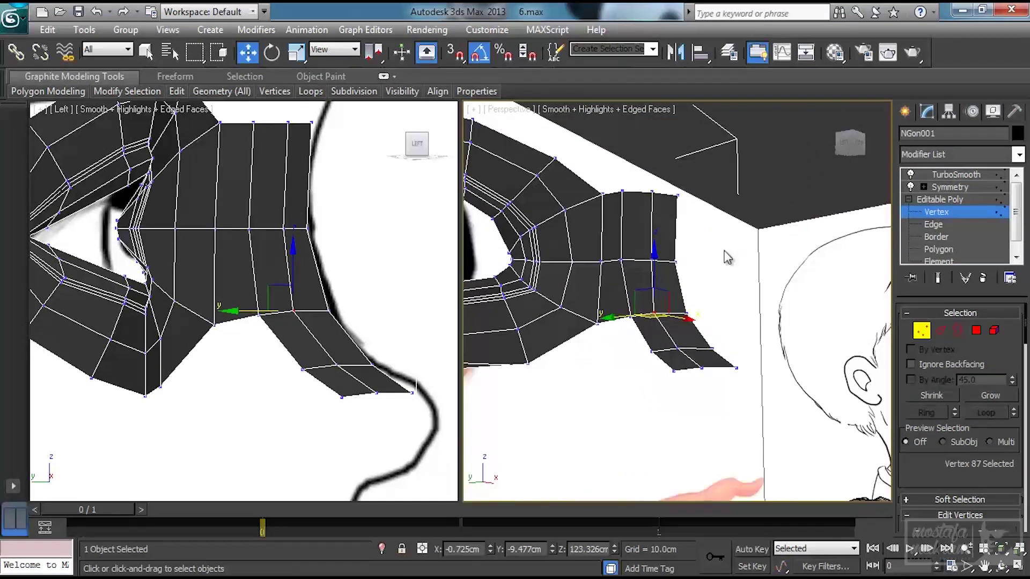
ctrl+click(679, 349)
ctrl+click(700, 367)
alt+middle_drag(697, 344, 659, 248)
drag(681, 368, 657, 335)
- Move the two upper middle-column vertices of the nose bridge outward and forward about 0.1 cm each way, and check the smoothed result
click(662, 318)
ctrl+click(662, 282)
mouse_move(670, 324)
alt+middle_down()
mouse_move(669, 316)
mouse_move(666, 326)
alt+middle_up()
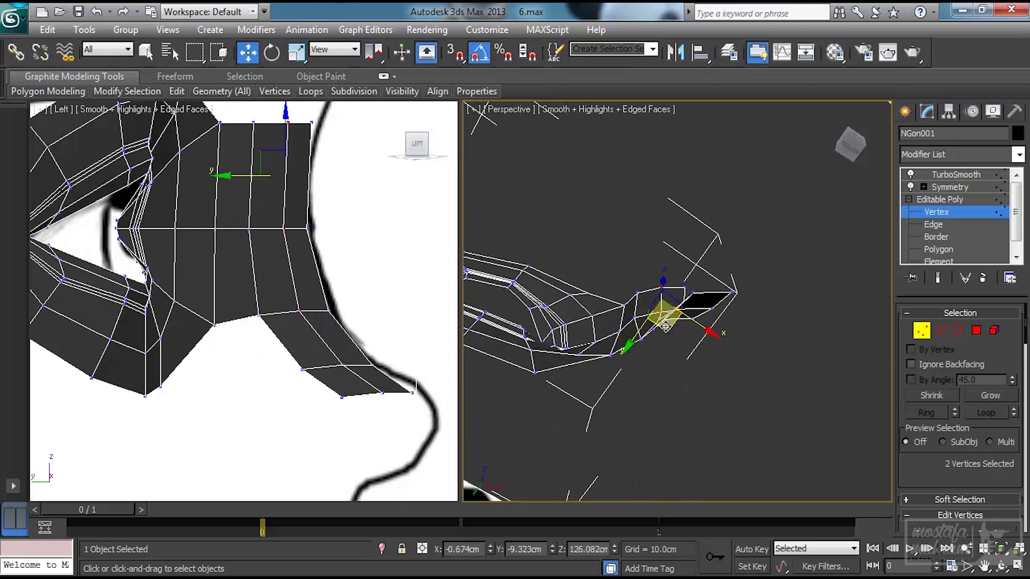
drag(668, 334, 667, 330)
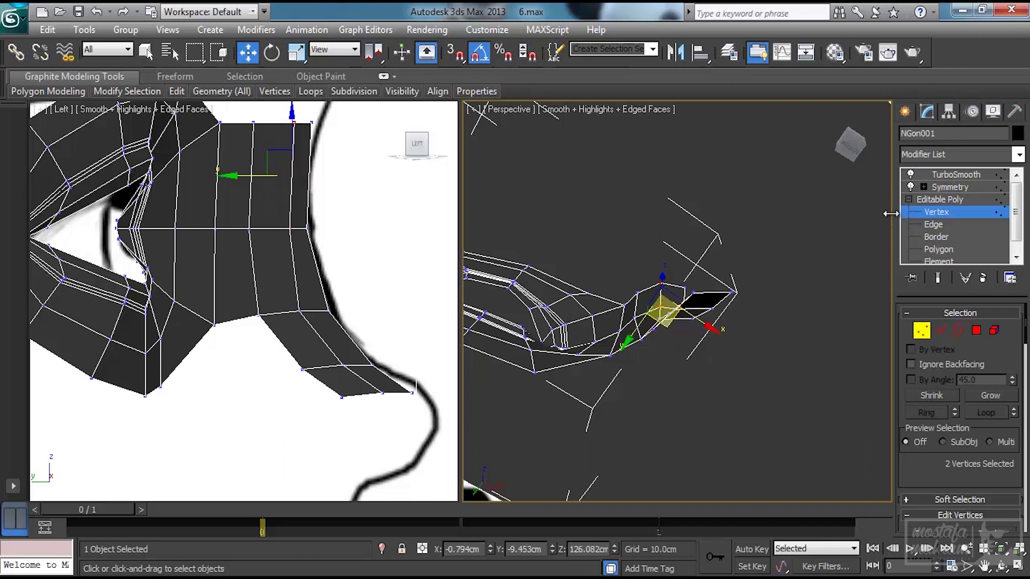
click(930, 209)
click(931, 177)
alt+middle_drag(699, 282, 655, 373)
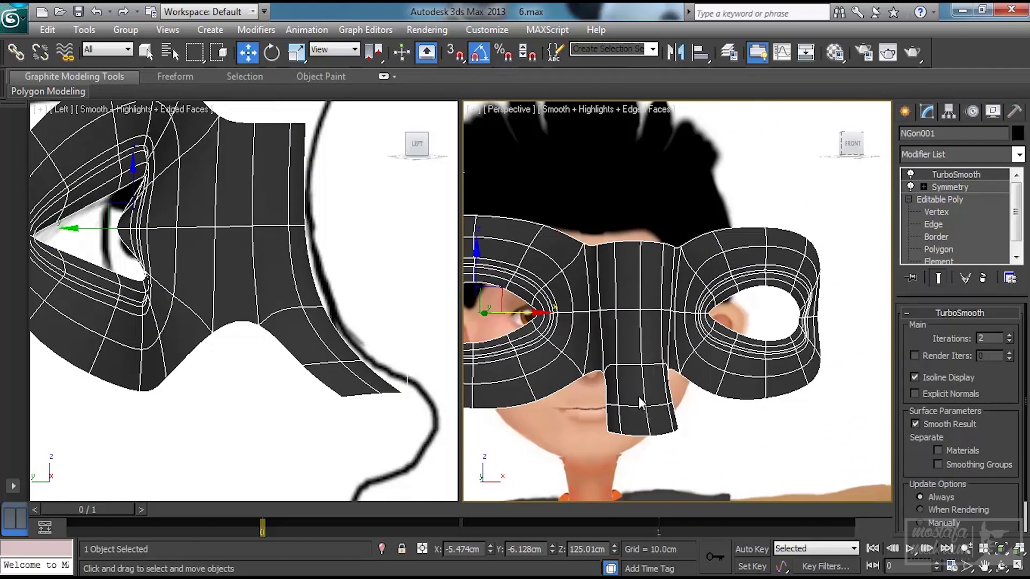
- Extrude the nose strip's two bottom edges about 1.6 cm down, and bring them about 0.5 cm forward and 0.8 cm up to the nose tip
click(935, 228)
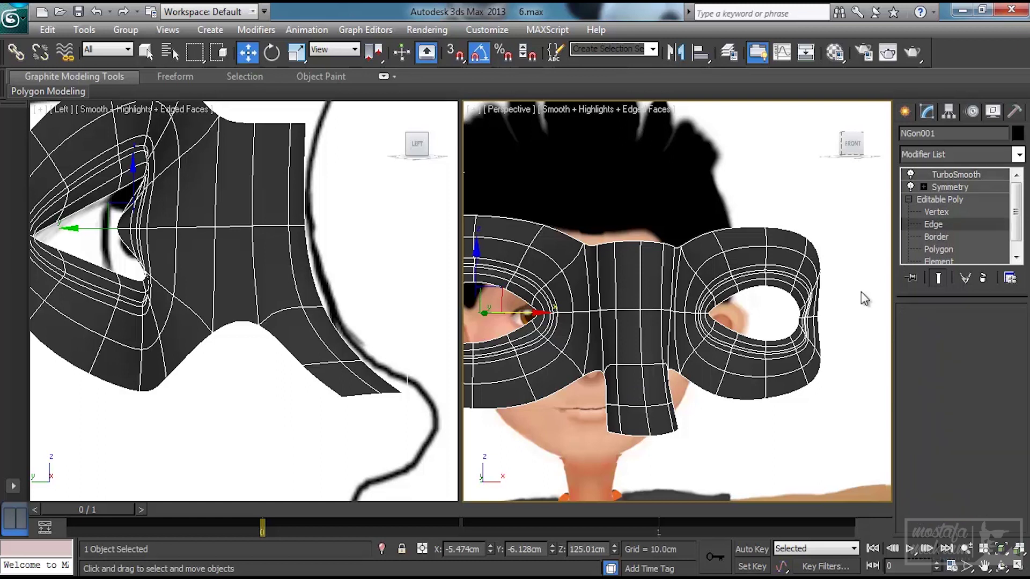
key(f)
middle_drag(670, 378, 695, 394)
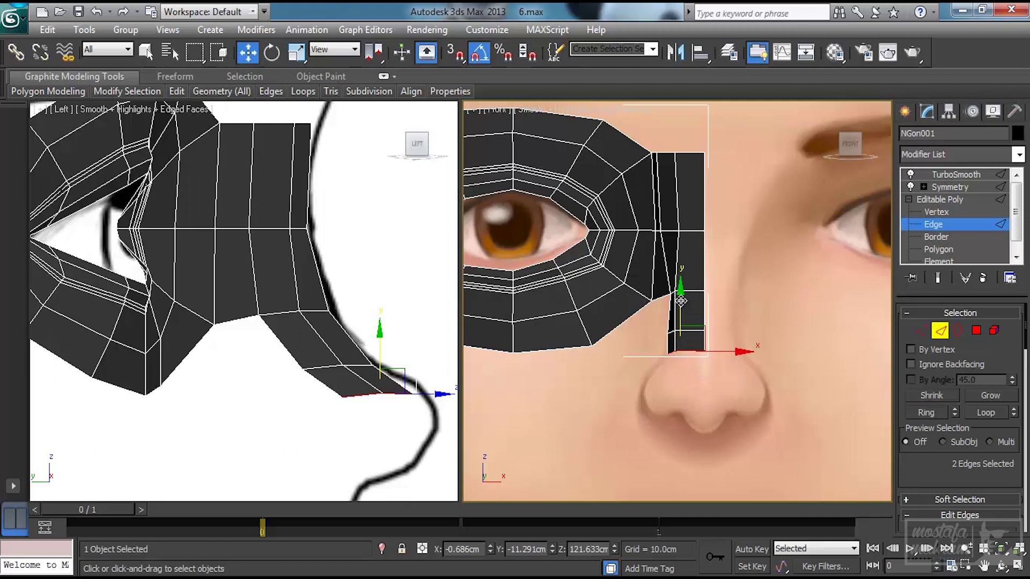
shift+drag(681, 301, 668, 358)
middle_drag(402, 445, 368, 397)
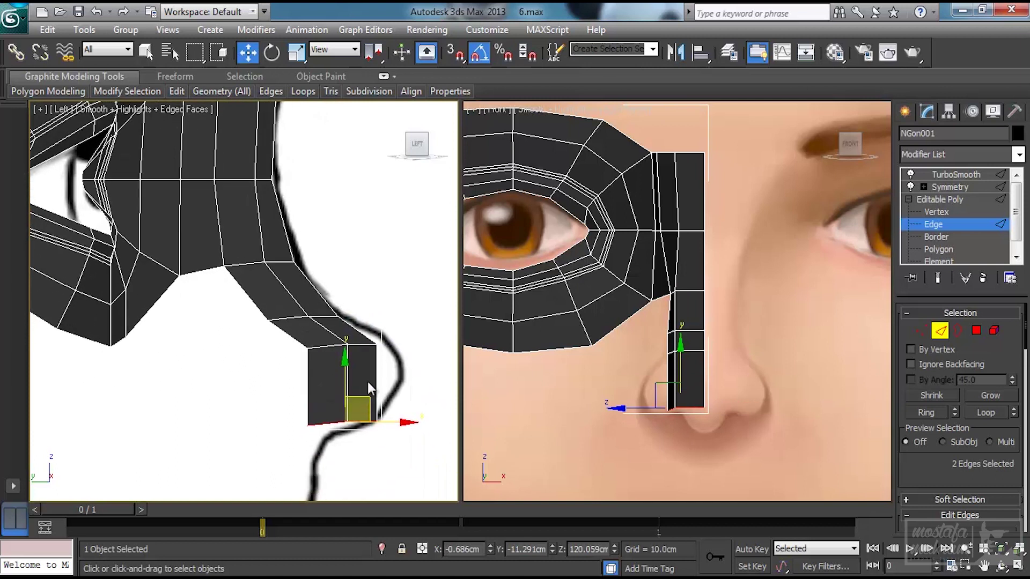
drag(365, 408, 394, 355)
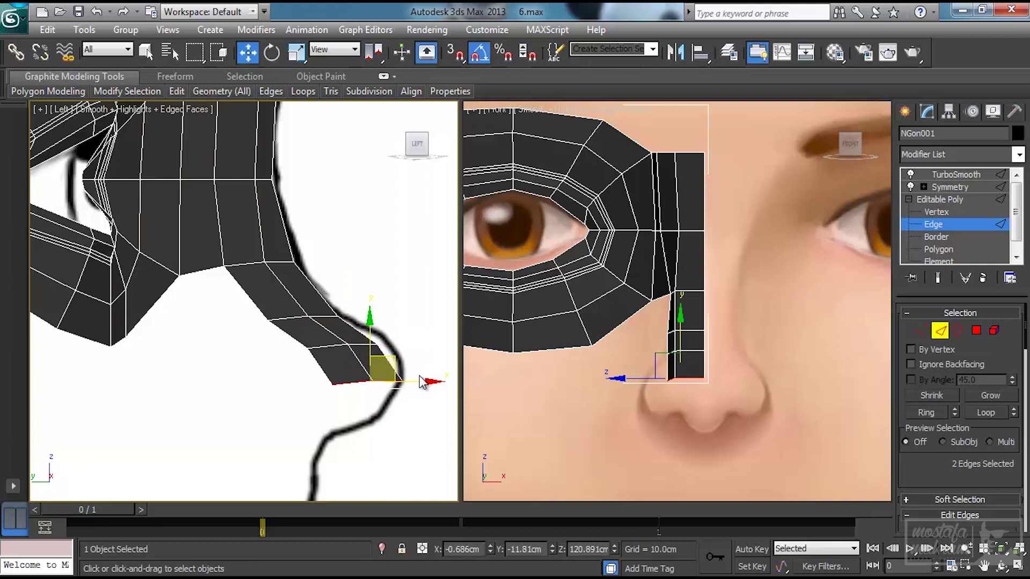
- Extrude the bottom edges in two sections back beneath the nose tip, plus a section about 1 cm down and 0.4 cm back toward the upper lip
middle_drag(424, 383, 432, 292)
shift+drag(397, 282, 334, 351)
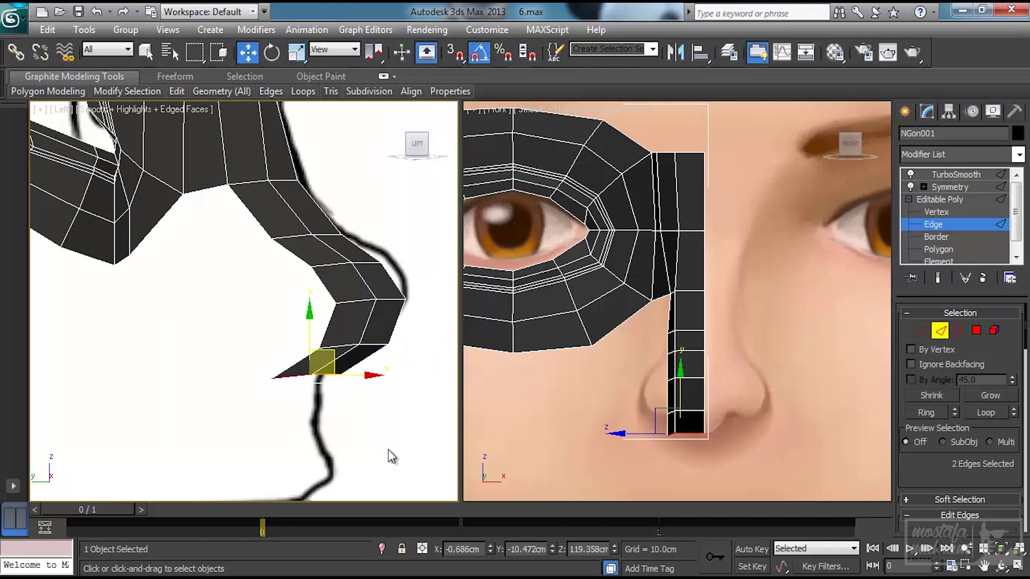
middle_drag(389, 450, 343, 395)
scroll(342, 395, down, 2)
middle_drag(664, 416, 652, 375)
scroll(660, 383, down, 2)
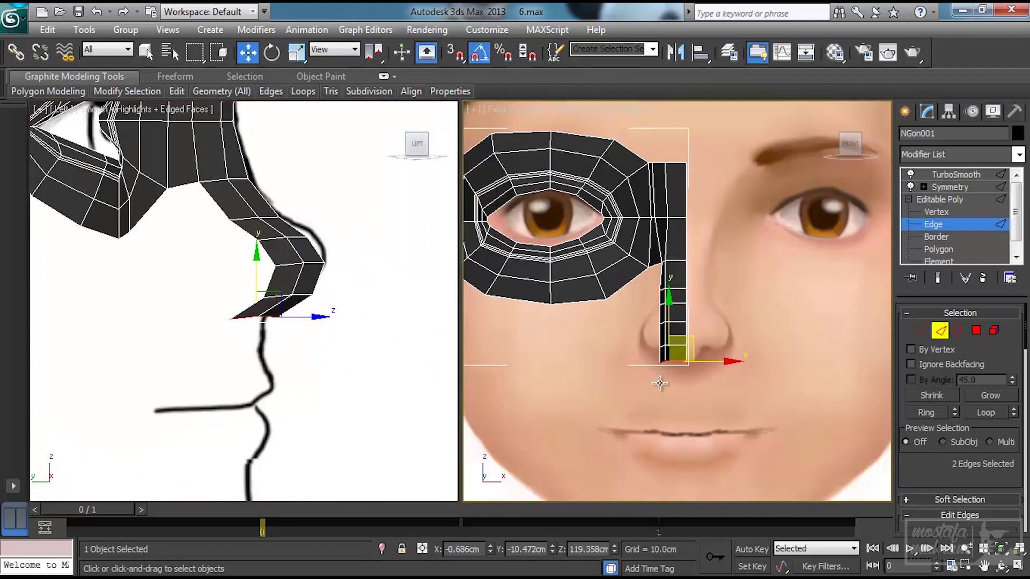
shift+drag(672, 313, 671, 336)
middle_click(321, 367)
drag(305, 352, 292, 350)
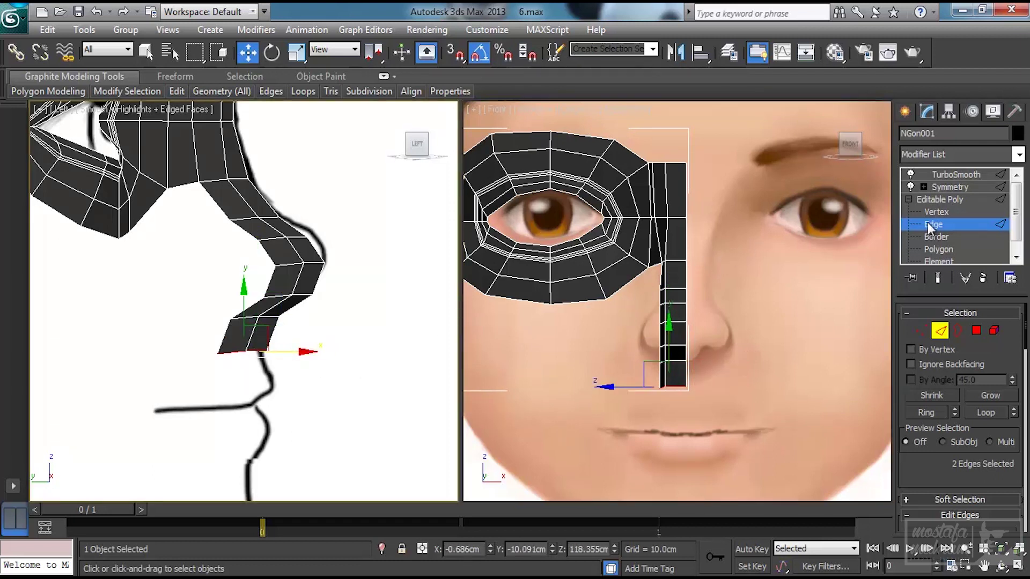
- Raise the vertex rows of the nose tip and underside to fit the profile, lifting the row at the nose base about 0.5 cm
click(956, 174)
click(756, 374)
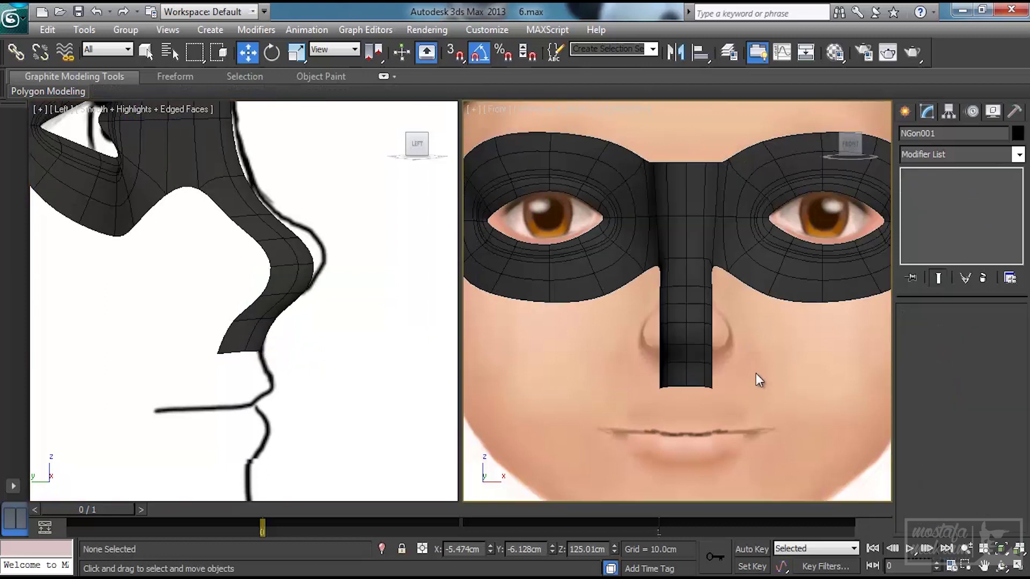
click(299, 265)
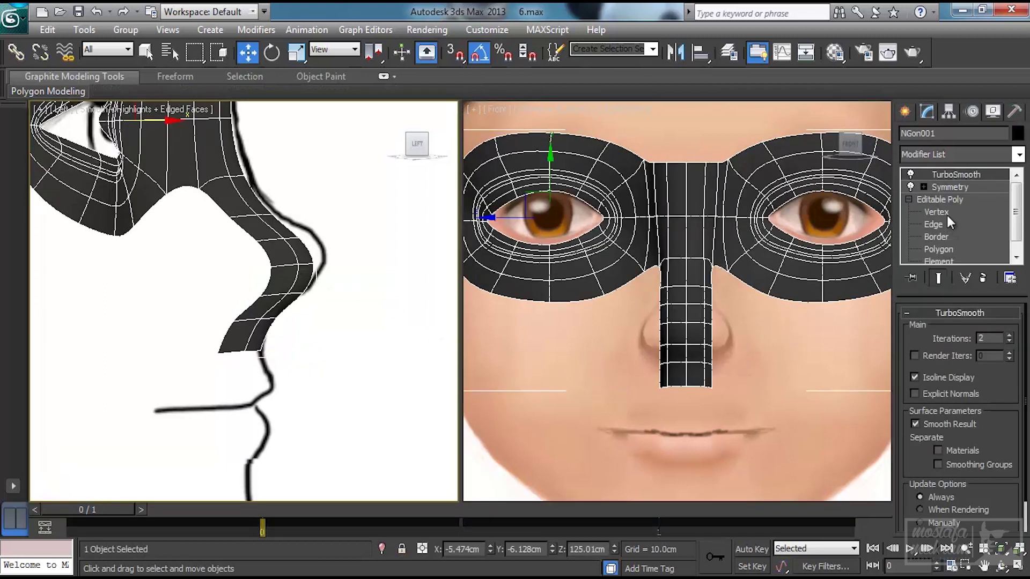
click(943, 200)
key(1)
drag(249, 300, 316, 229)
drag(219, 306, 301, 333)
drag(257, 278, 258, 259)
- Connect the vertical edges of the lowest strip section with a new edge row and shift that row slightly back onto the profile
middle_drag(311, 330, 323, 322)
scroll(323, 321, up, 2)
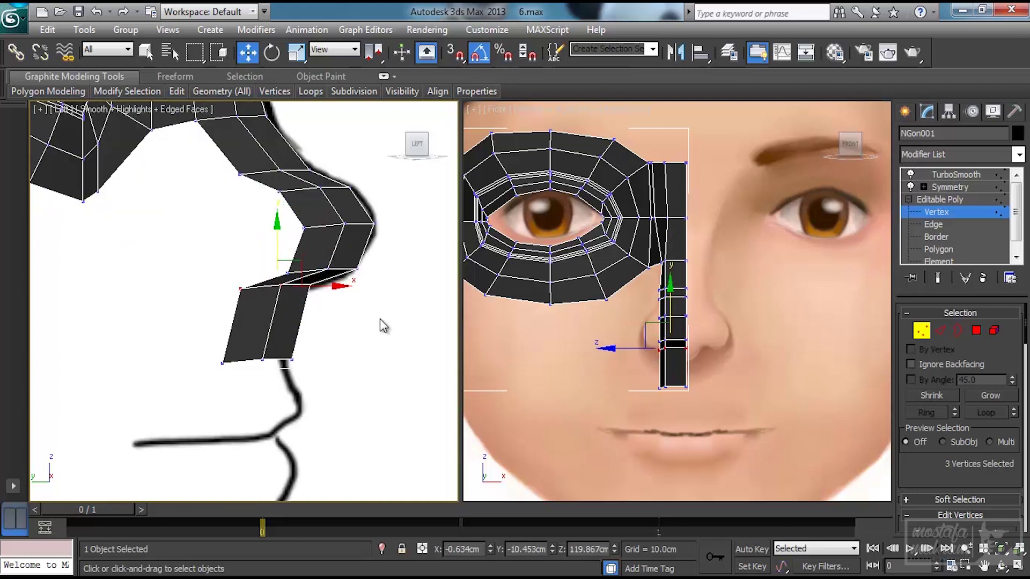
click(941, 333)
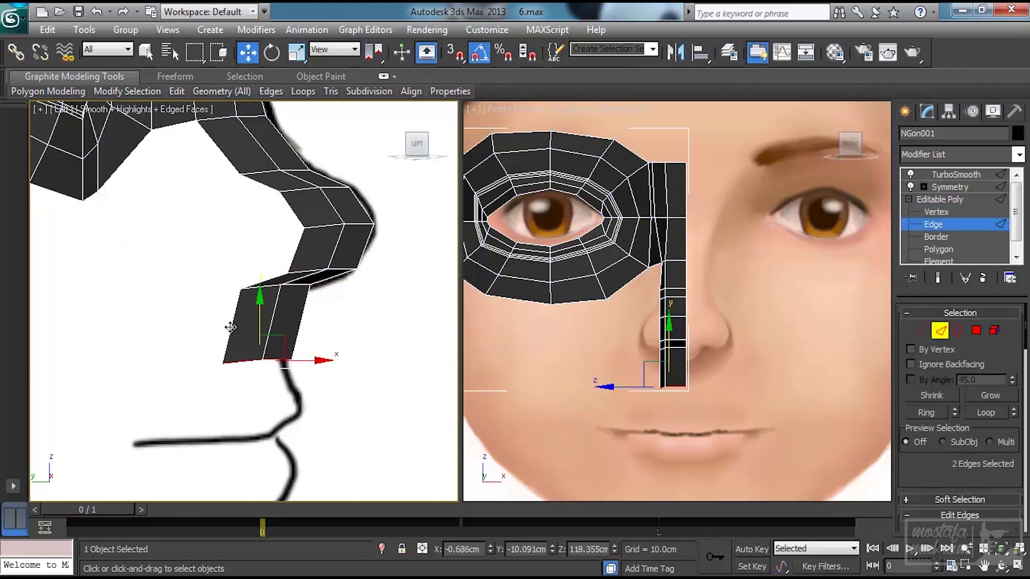
click(927, 413)
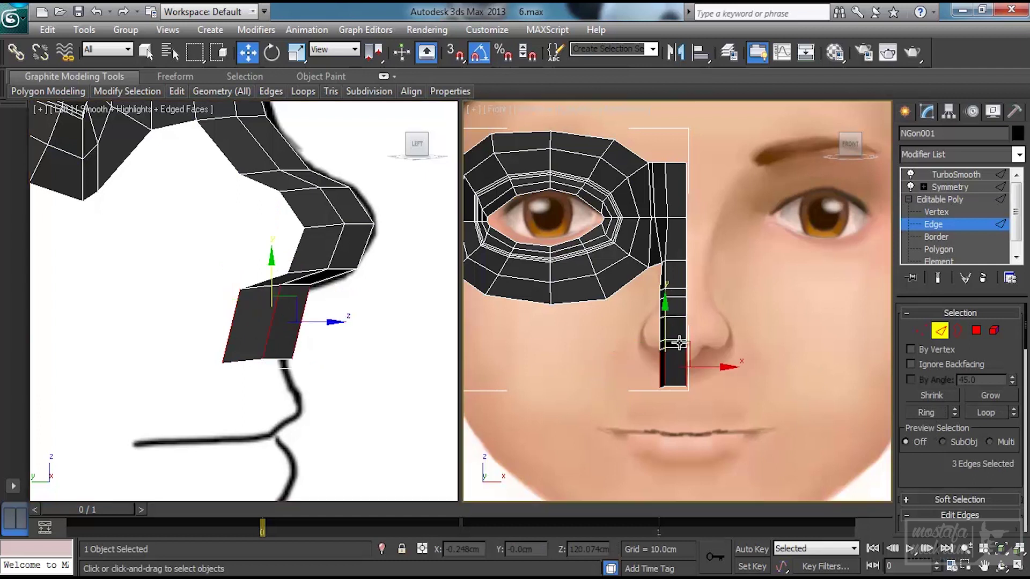
right_click(661, 355)
click(634, 410)
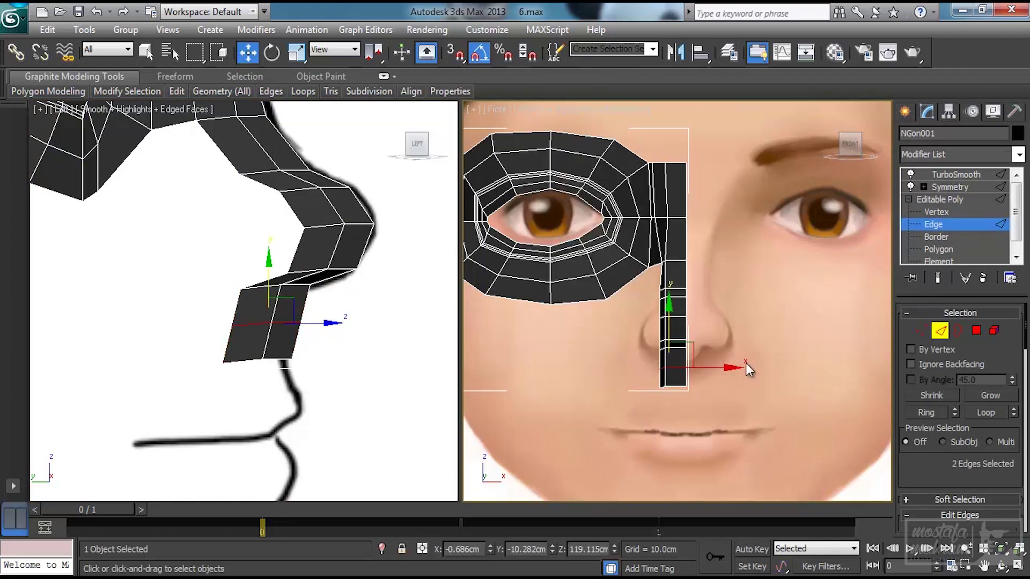
right_click(319, 369)
drag(321, 323, 303, 309)
- Shift the two edges at the base of the nose, above the new row, slightly back in left view
click(297, 285)
ctrl+click(262, 288)
drag(321, 287, 310, 287)
- Compare the smoothed nose strip with the front and left reference images
click(937, 212)
click(945, 173)
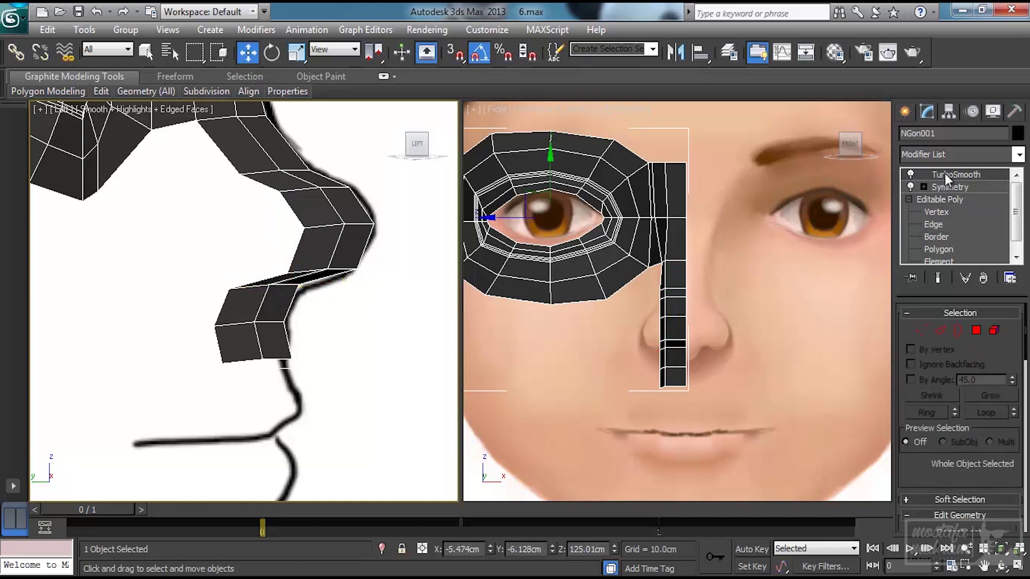
click(772, 349)
key(z)
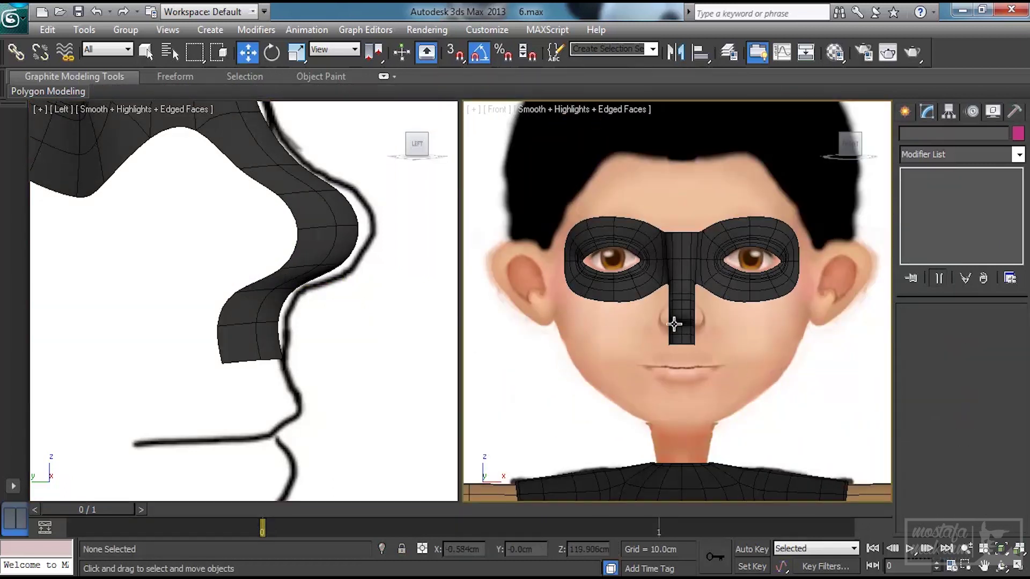
scroll(689, 343, up, 5)
click(714, 371)
middle_drag(715, 371, 675, 347)
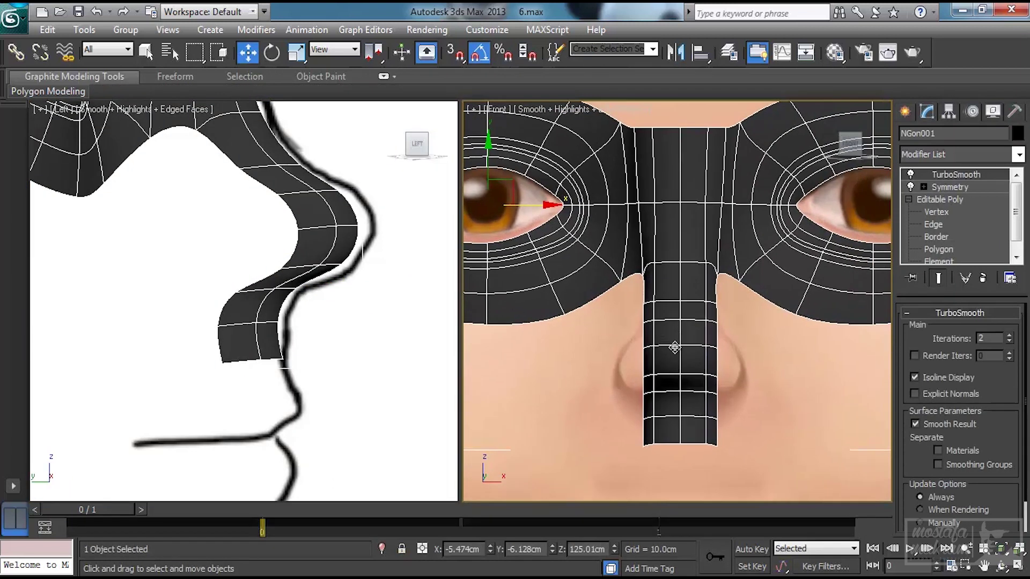
click(332, 242)
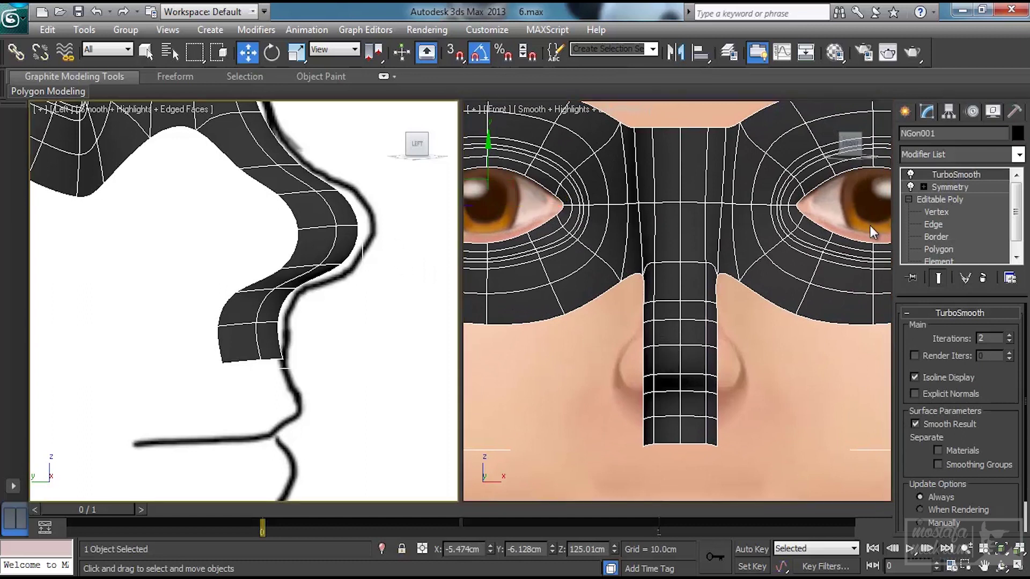
- Move the eight vertices around the nose tip about 0.2 cm forward in left view and check the smoothed profile
click(936, 212)
middle_drag(294, 264, 294, 299)
drag(377, 214, 282, 318)
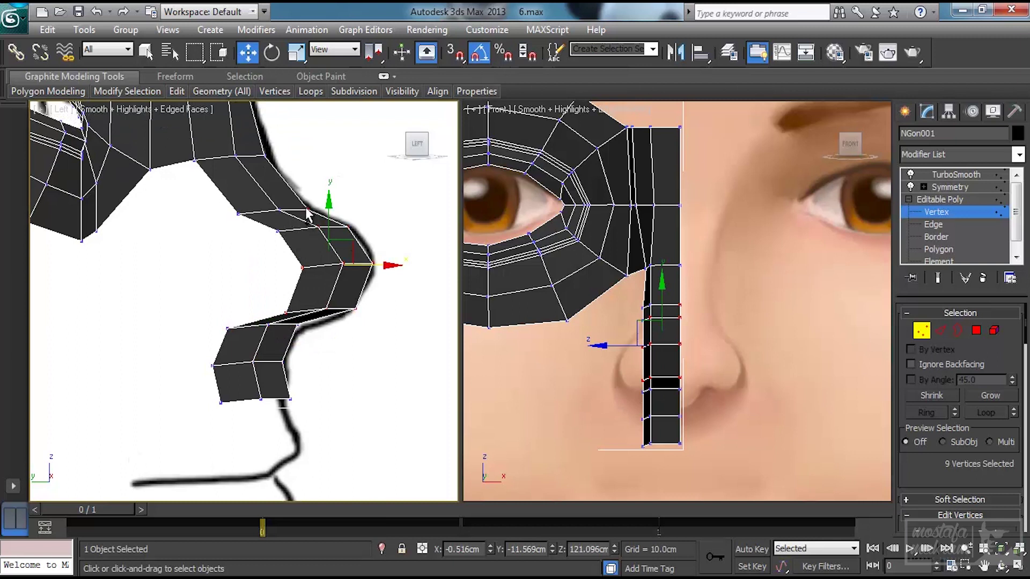
alt+click(320, 220)
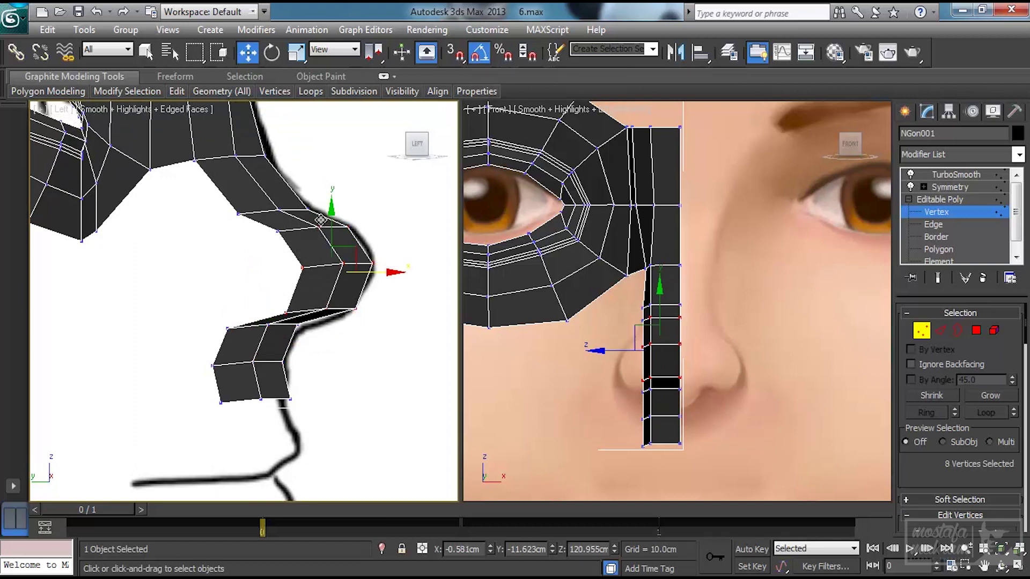
drag(382, 271, 390, 273)
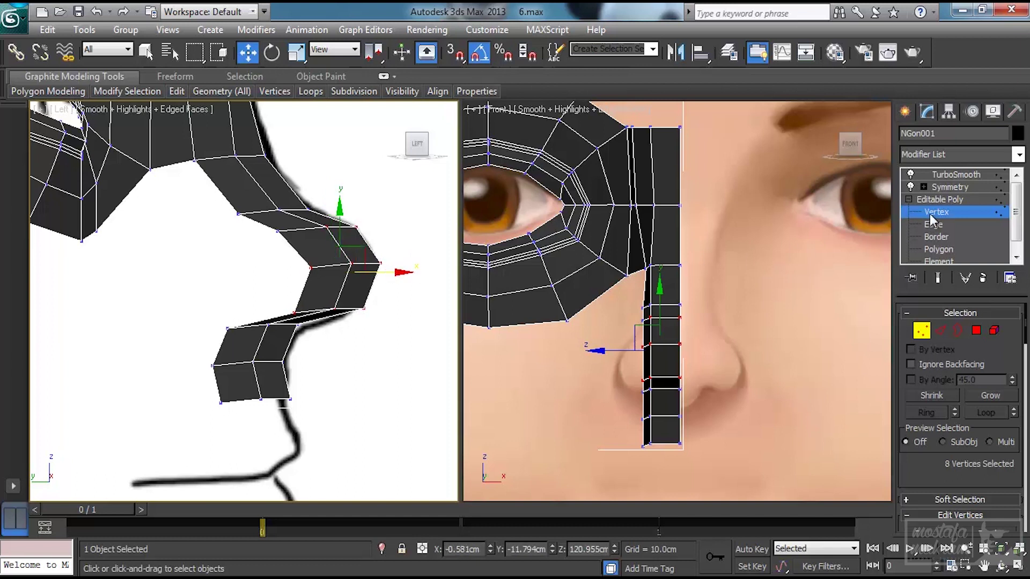
click(948, 173)
click(759, 391)
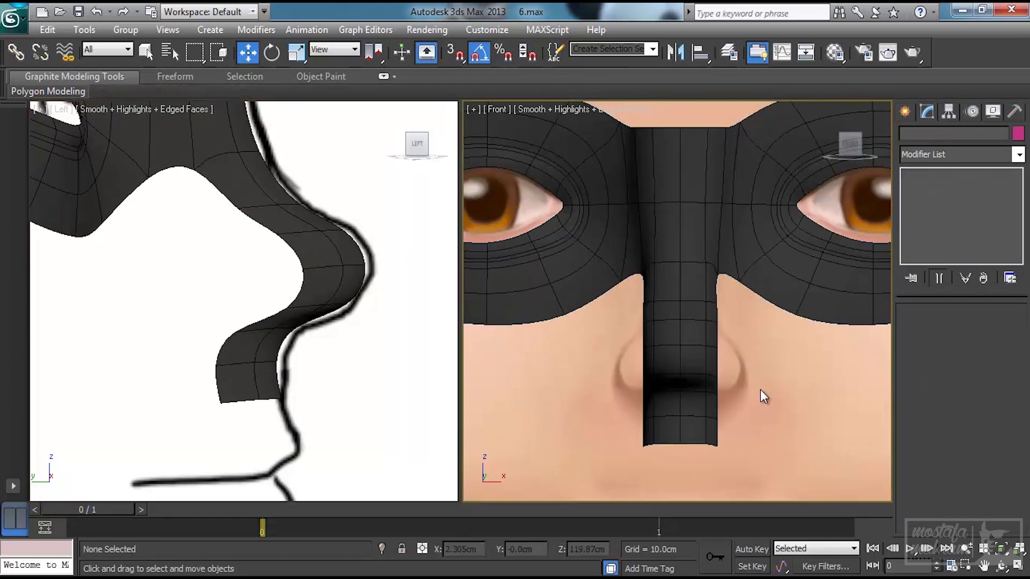
scroll(761, 389, down, 5)
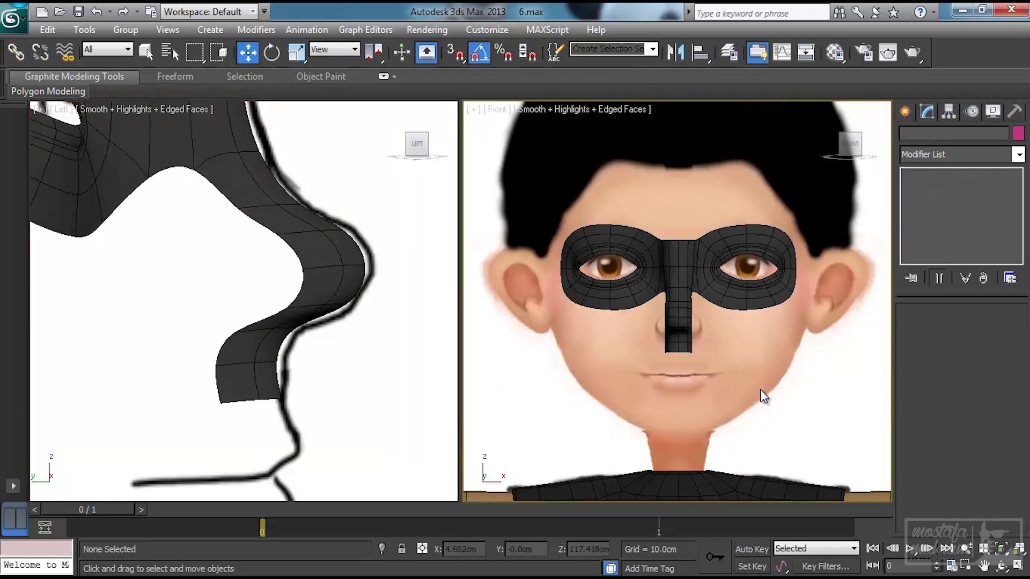
- Raise the nose strip's bottom eye-side corner vertex about 0.1 cm to level the bottom row in front view
click(671, 346)
middle_drag(684, 374, 686, 333)
scroll(687, 332, up, 2)
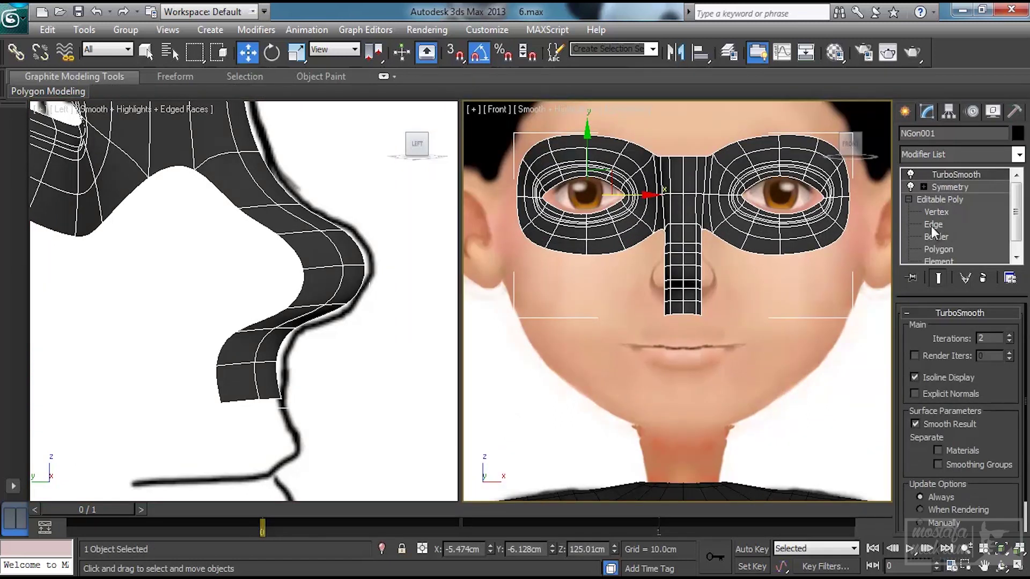
click(933, 225)
scroll(743, 345, up, 5)
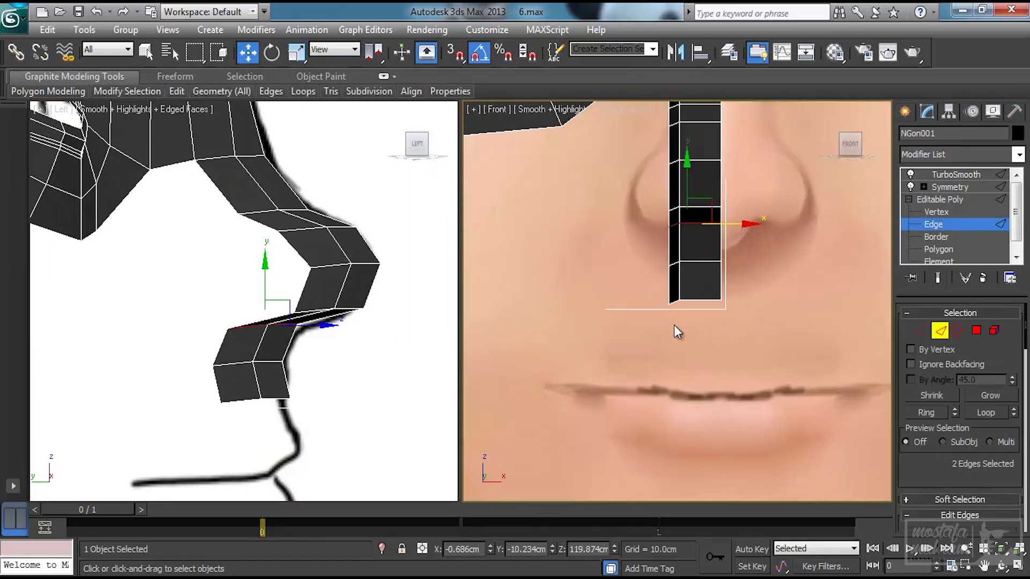
click(922, 331)
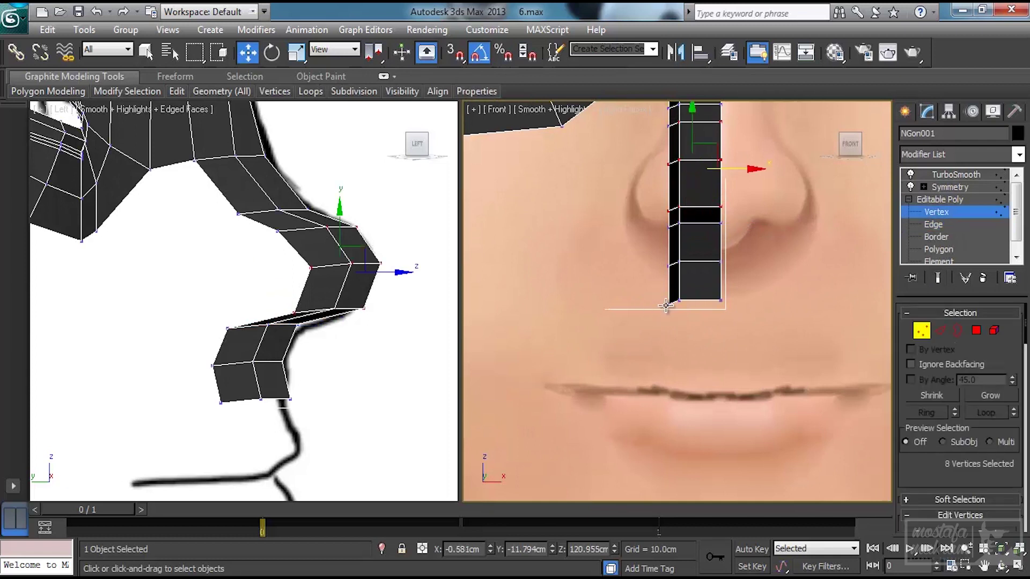
click(668, 301)
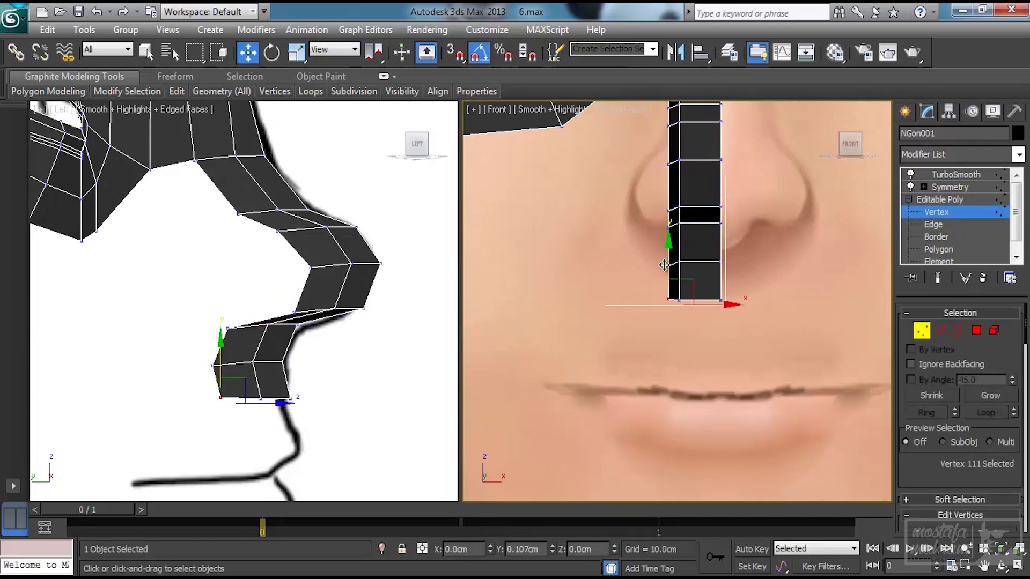
- Level the eye-side vertices of the nose strip's two bottom rows in front view
drag(666, 267, 668, 275)
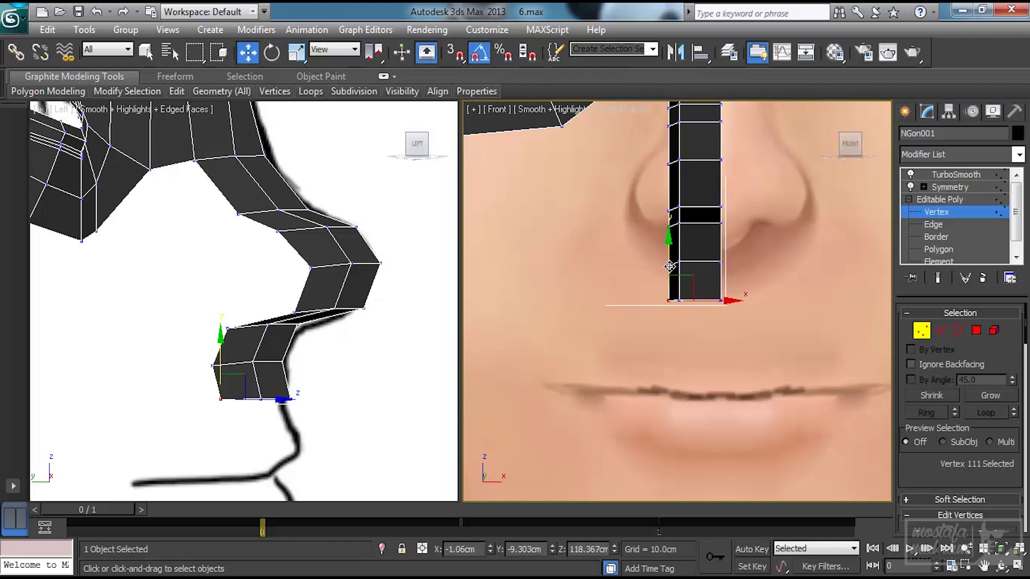
click(669, 262)
middle_drag(434, 360, 424, 402)
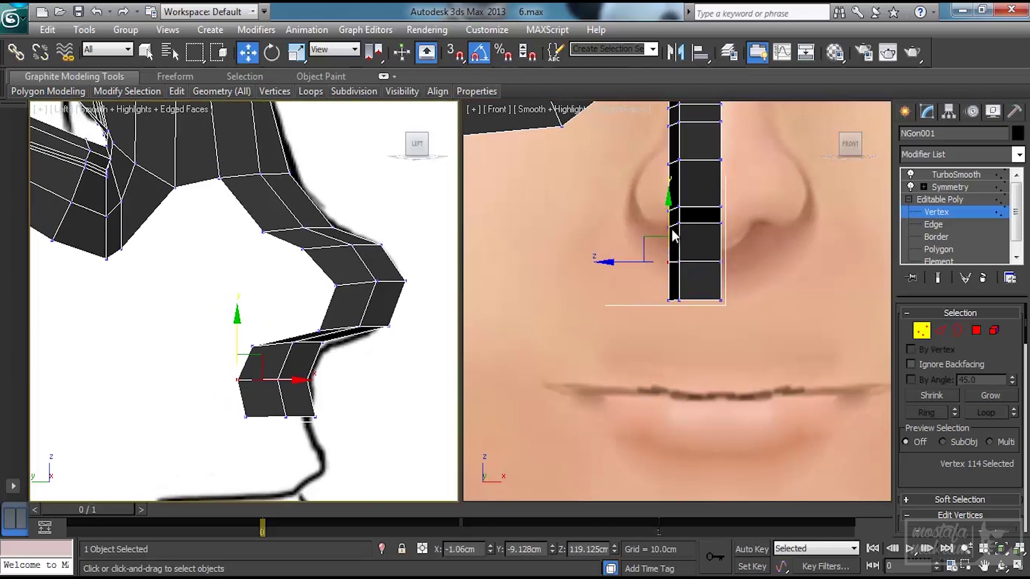
- Shift the strip's eye-side vertex at the base of the nose slightly forward and up in left view
scroll(661, 241, up, 3)
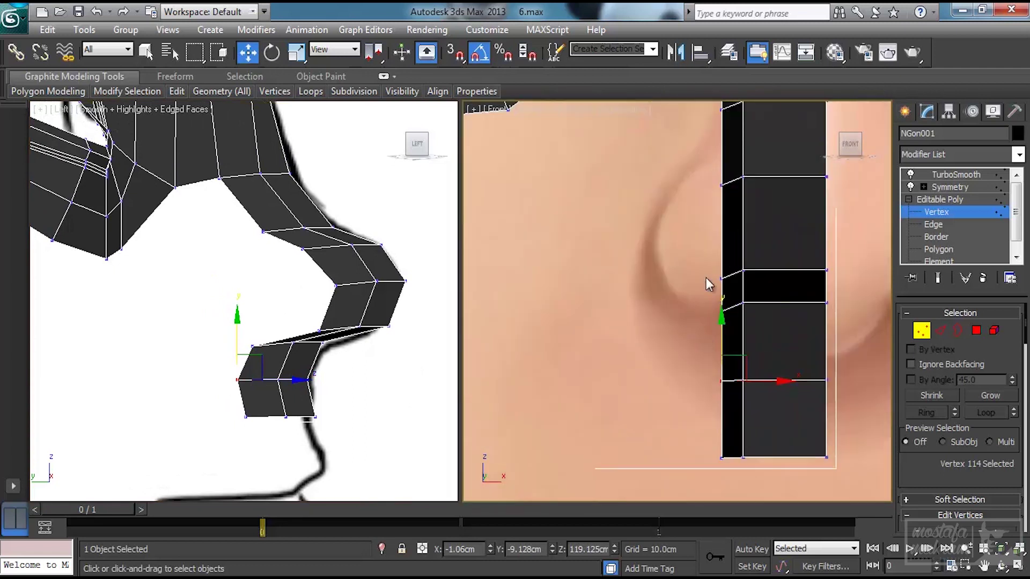
scroll(728, 236, up, 1)
middle_drag(728, 236, 716, 319)
click(695, 246)
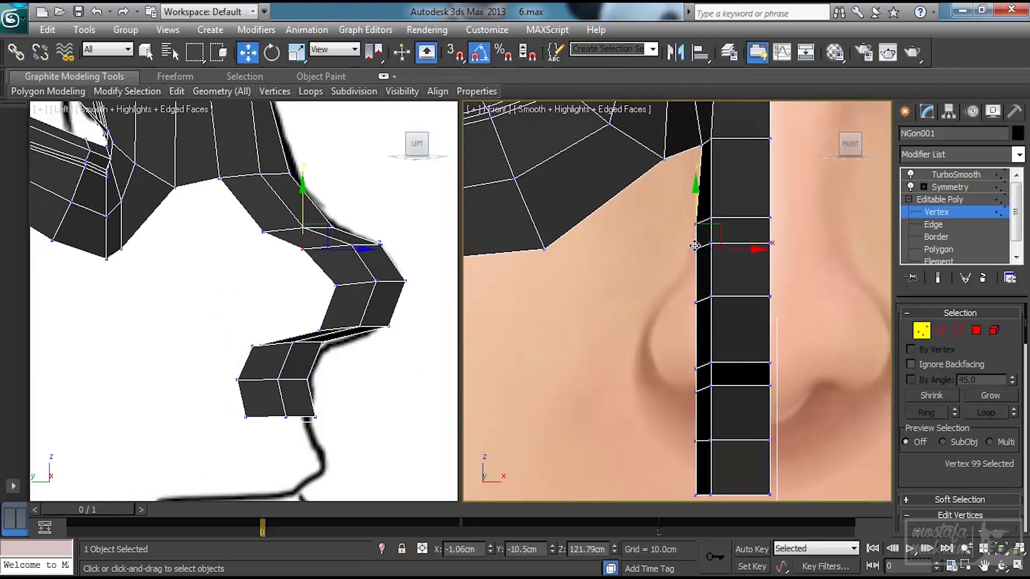
drag(259, 340, 246, 353)
drag(278, 321, 304, 316)
- Move the eye-side vertices of the strip's two bottom rows about 0.5 cm outward in front view
click(695, 442)
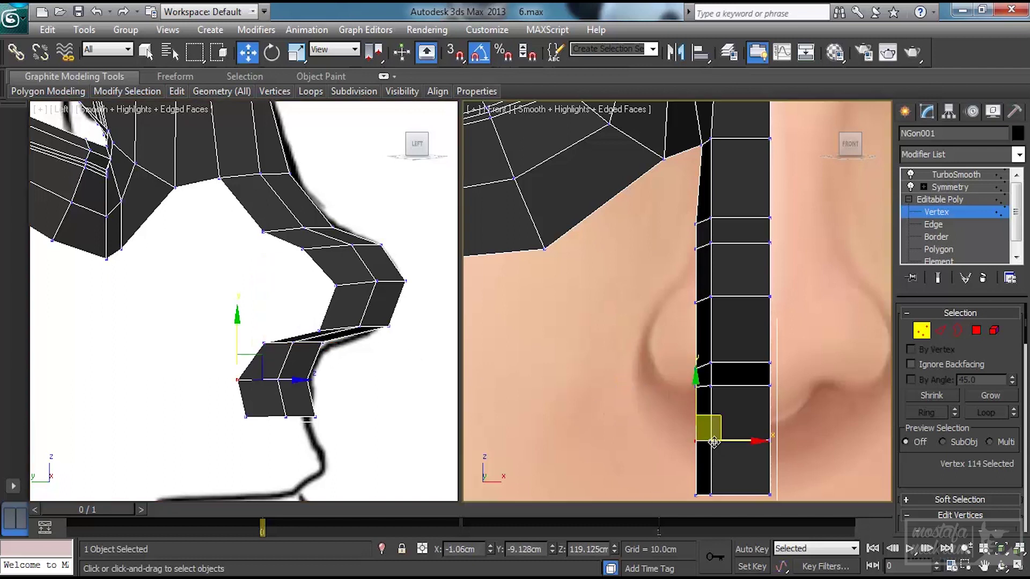
drag(734, 440, 704, 432)
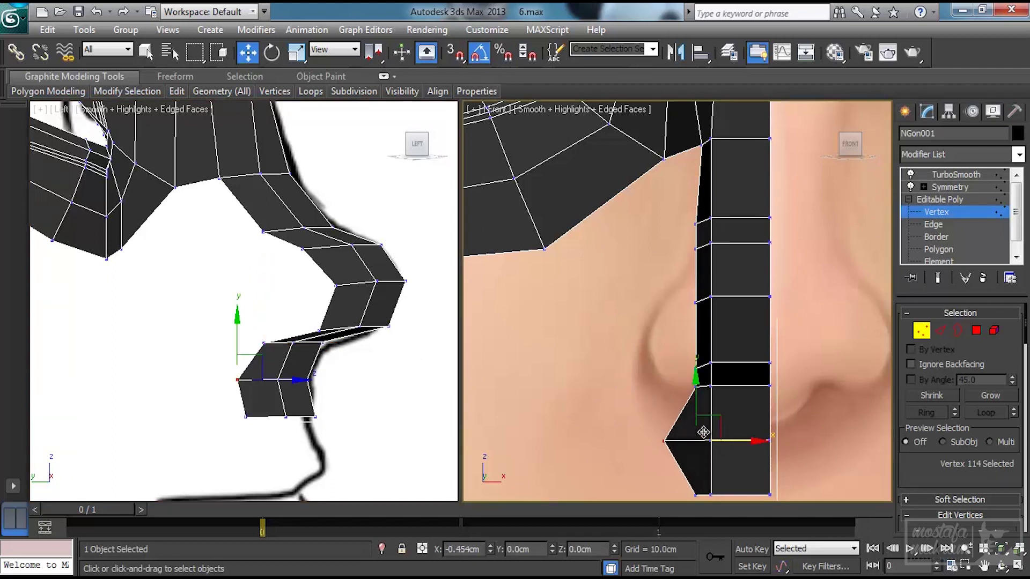
middle_drag(743, 469, 732, 398)
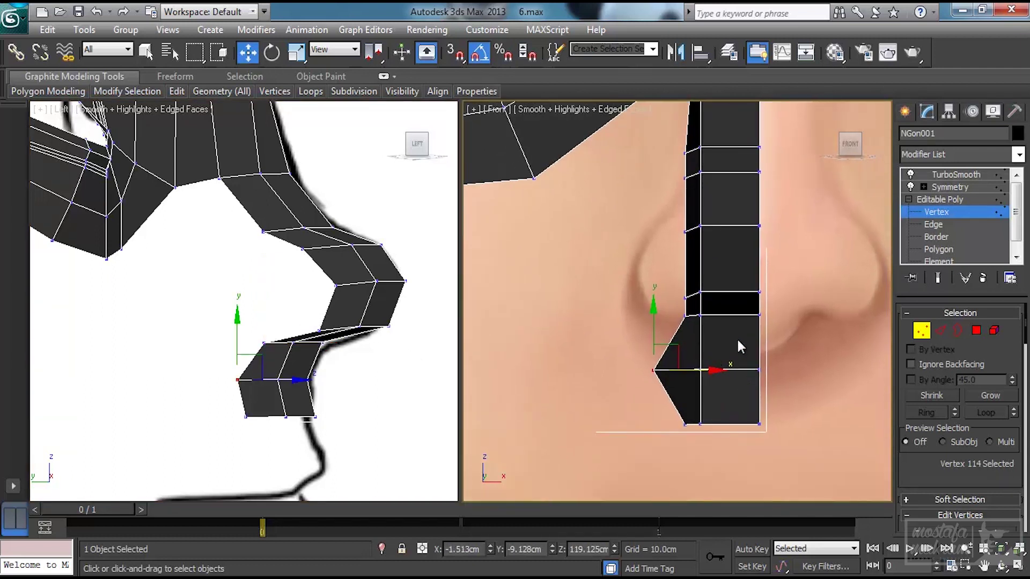
click(690, 426)
drag(729, 426, 696, 426)
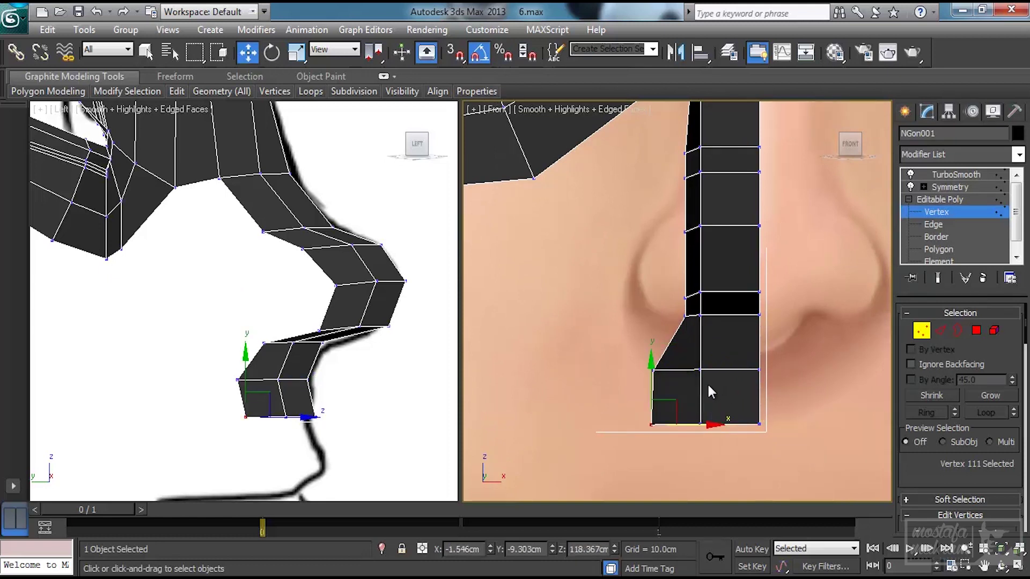
- Make the mesh see-through and shift the strip's lower middle-column vertices toward the centre line, the bottom four about 0.3 cm, in front view
key(alt+x)
middle_drag(722, 352, 714, 379)
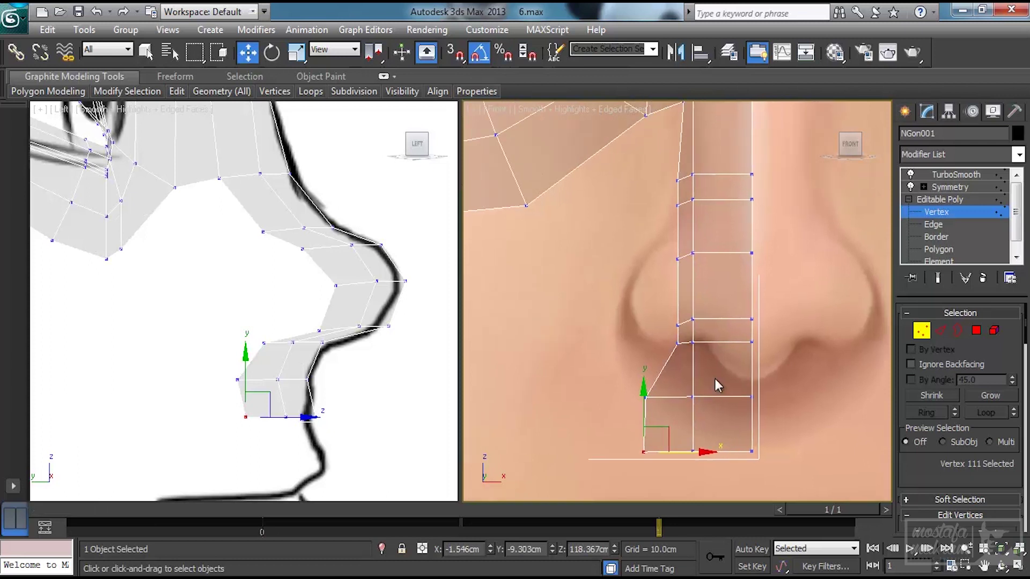
drag(688, 312, 750, 337)
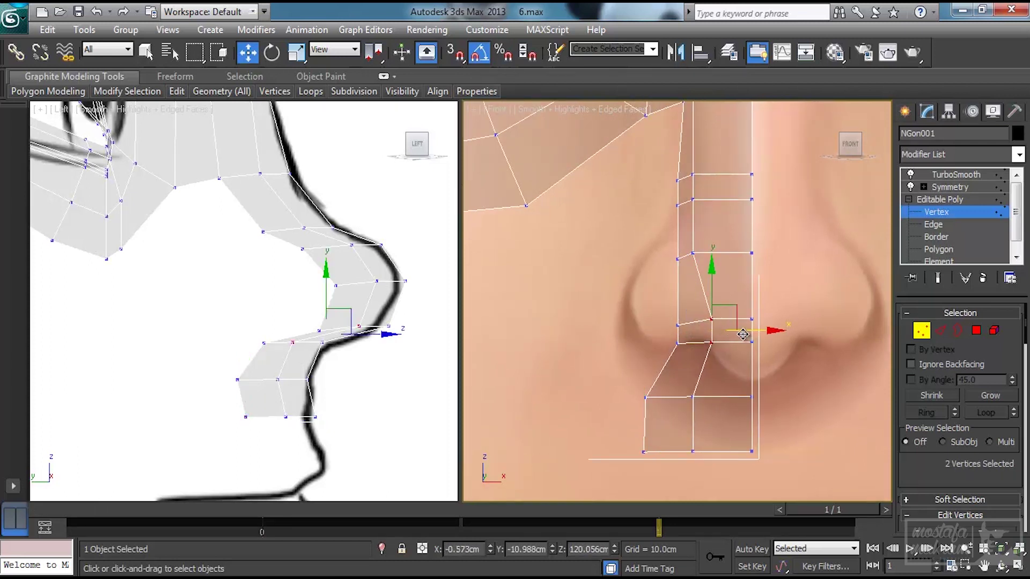
drag(691, 250, 699, 251)
drag(707, 464, 707, 464)
drag(727, 429, 747, 431)
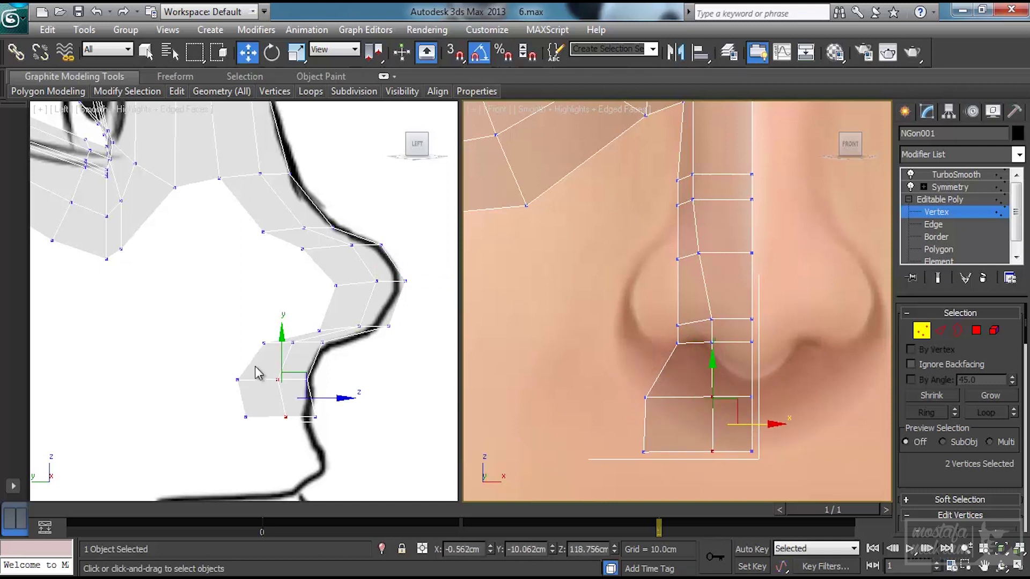
- Move the three vertices of the strip's bottom row about 0.2 cm back in left view
scroll(245, 356, up, 3)
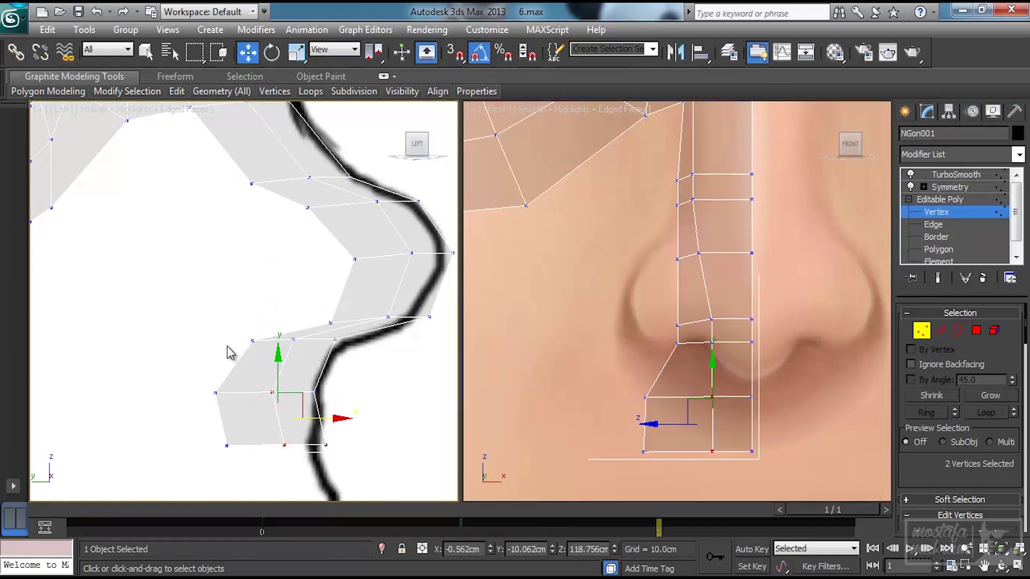
middle_drag(322, 406, 329, 381)
drag(353, 413, 221, 428)
drag(339, 426, 327, 424)
- Move the eye-side vertices of the two bottom rows about 0.45 cm inward in front view, then check the smoothed, opaque strip against the references
middle_drag(724, 419, 722, 402)
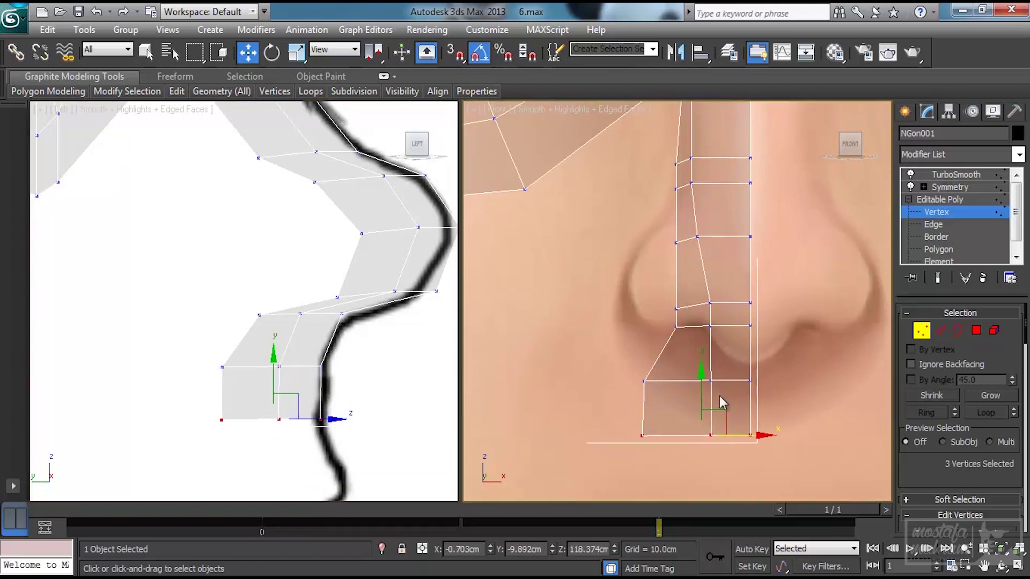
drag(626, 365, 657, 443)
click(707, 411)
drag(631, 368, 709, 414)
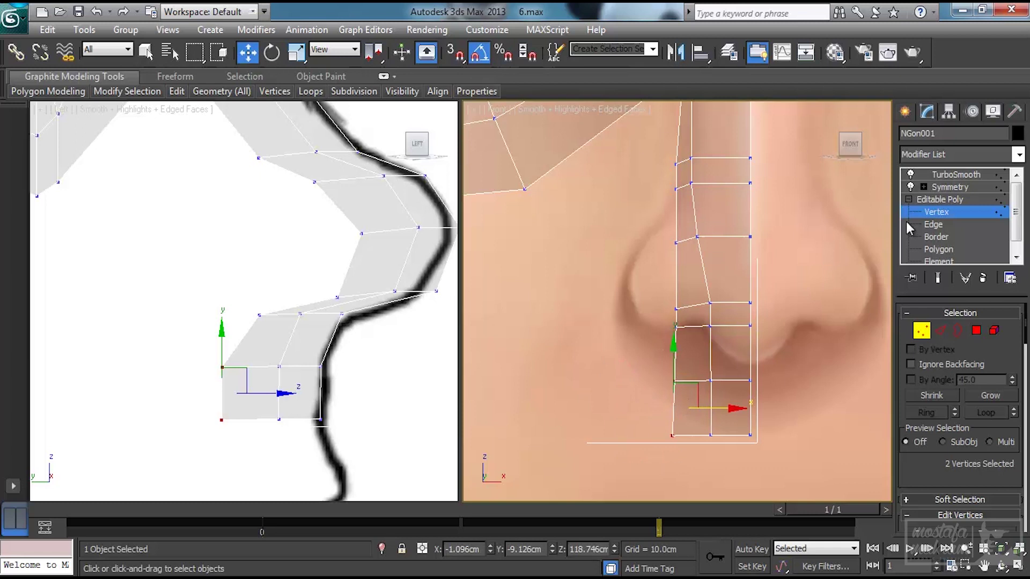
click(961, 175)
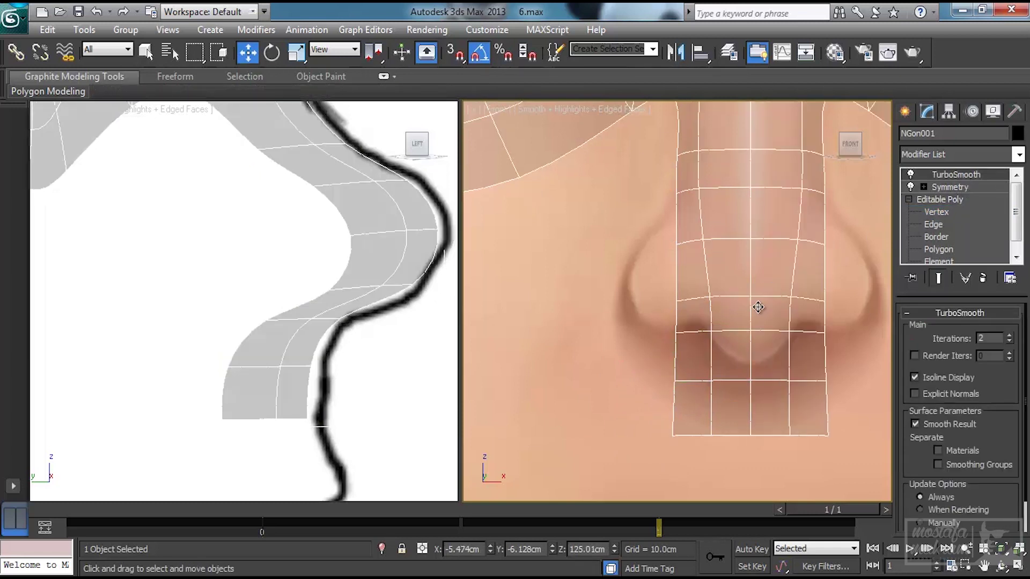
key(comma)
middle_drag(739, 337, 699, 393)
scroll(699, 393, down, 2)
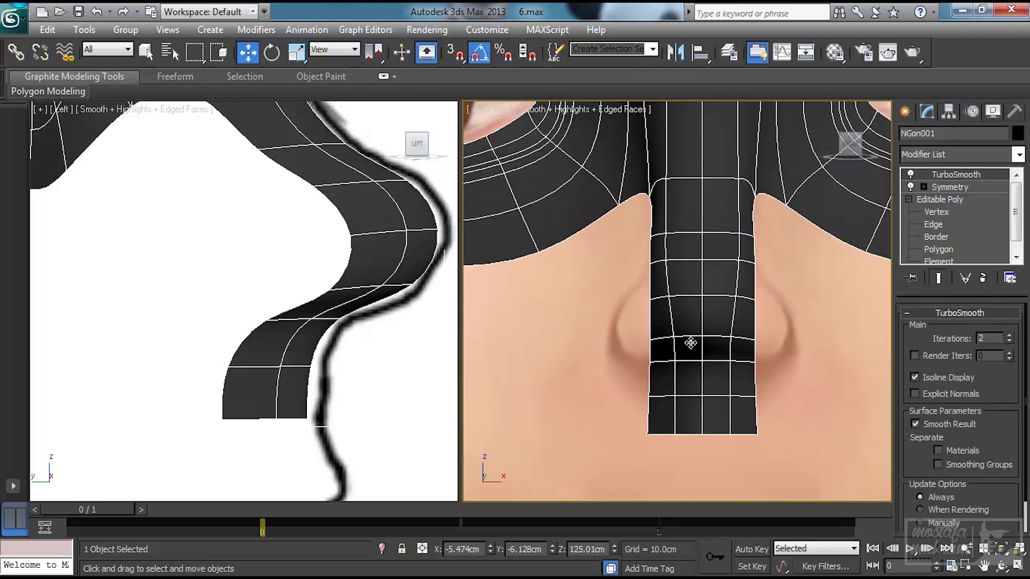
scroll(375, 367, down, 4)
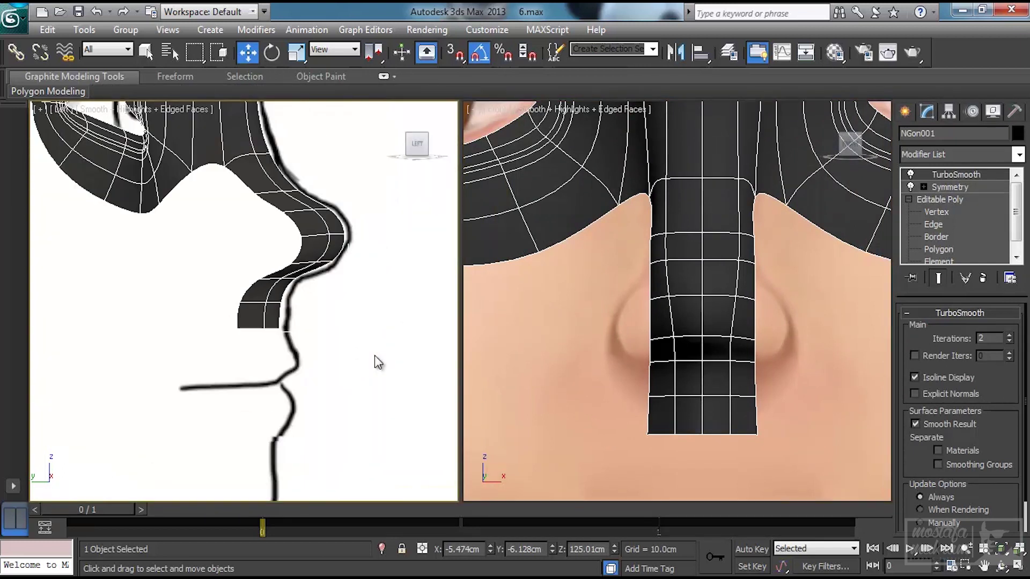
middle_drag(634, 427, 651, 389)
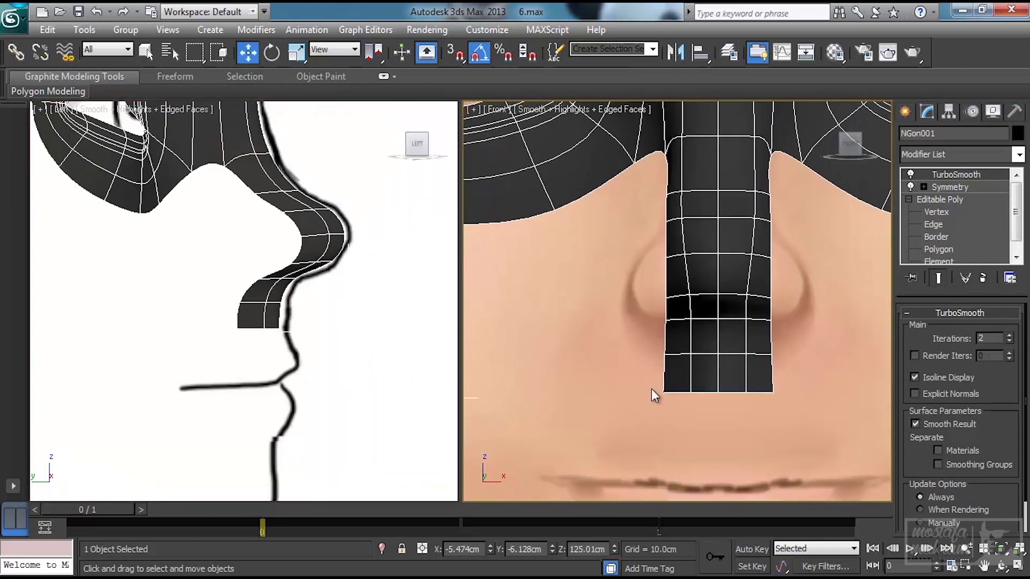
- Clone the nose strip's two bottom polygons as an element about 3.8 cm straight down, below the lower lip
click(933, 224)
click(972, 333)
middle_drag(719, 382, 714, 334)
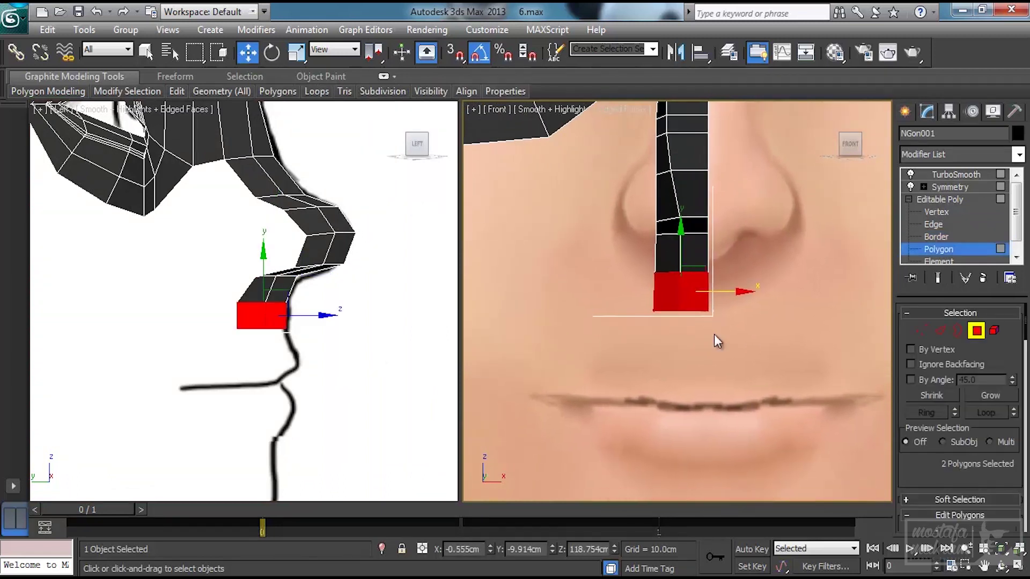
mouse_move(680, 248)
shift+mouse_down()
mouse_move(660, 465)
mouse_move(664, 433)
shift+mouse_up()
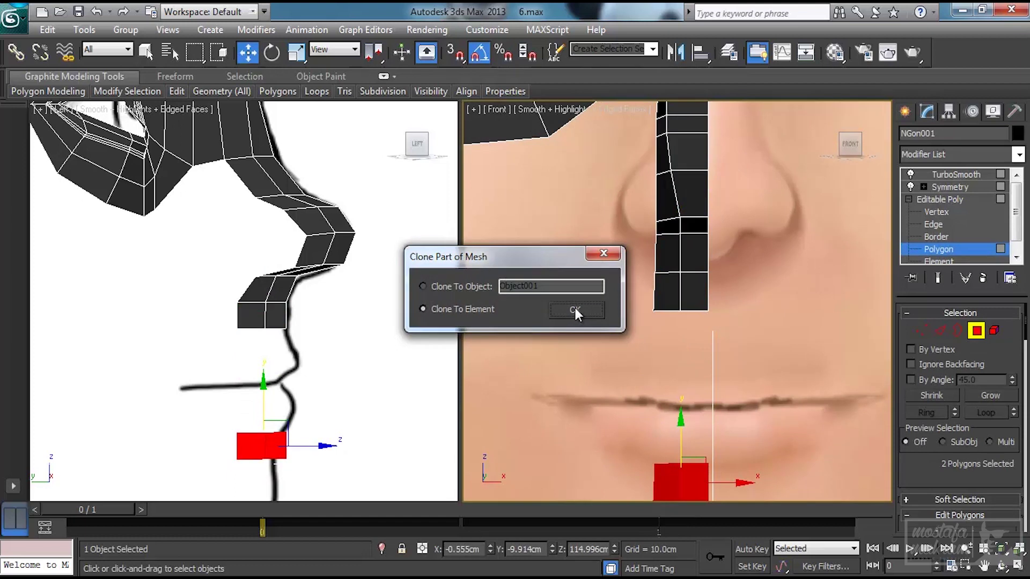
click(576, 310)
middle_drag(667, 356, 676, 287)
click(975, 331)
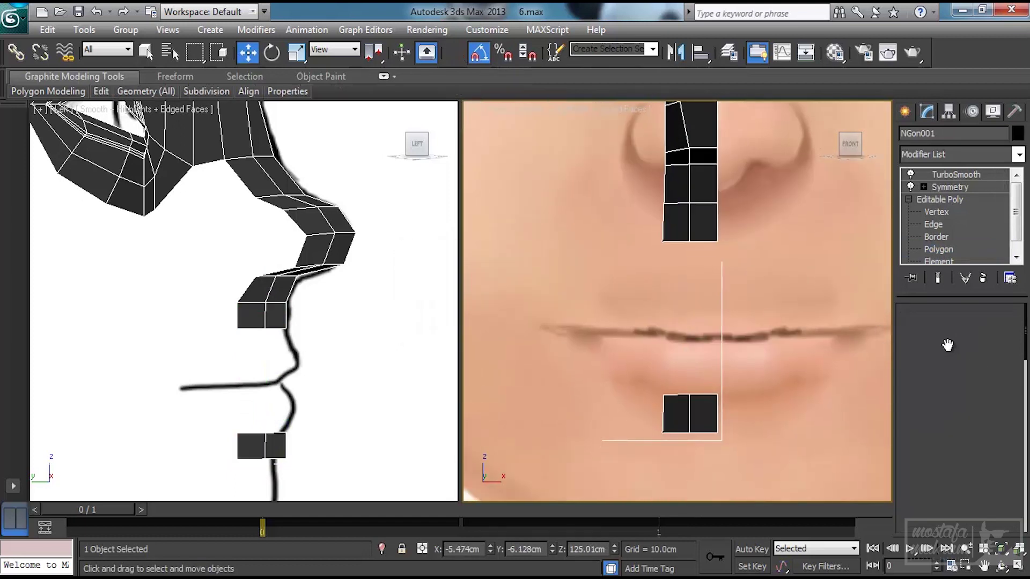
- Extend the cloned piece's outer edge about 1 cm outward and slightly upward in front view
click(944, 334)
click(666, 424)
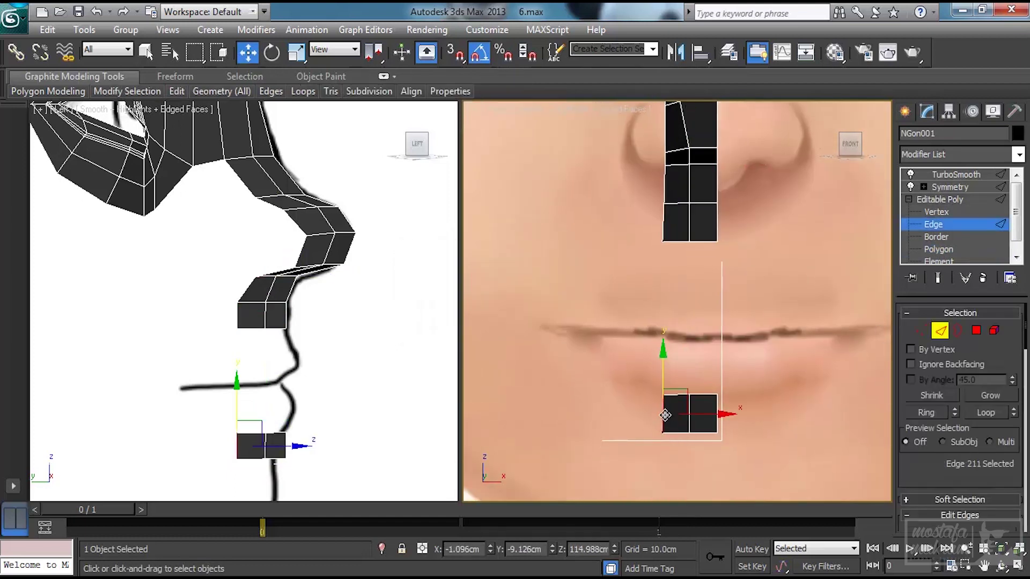
scroll(697, 408, up, 3)
shift+drag(689, 401, 619, 384)
- Move the new outer edge below the lip about 1 cm back and tilt it in left view
middle_drag(247, 384, 282, 321)
scroll(270, 331, up, 2)
middle_drag(313, 378, 308, 355)
drag(317, 371, 270, 351)
middle_drag(312, 381, 320, 347)
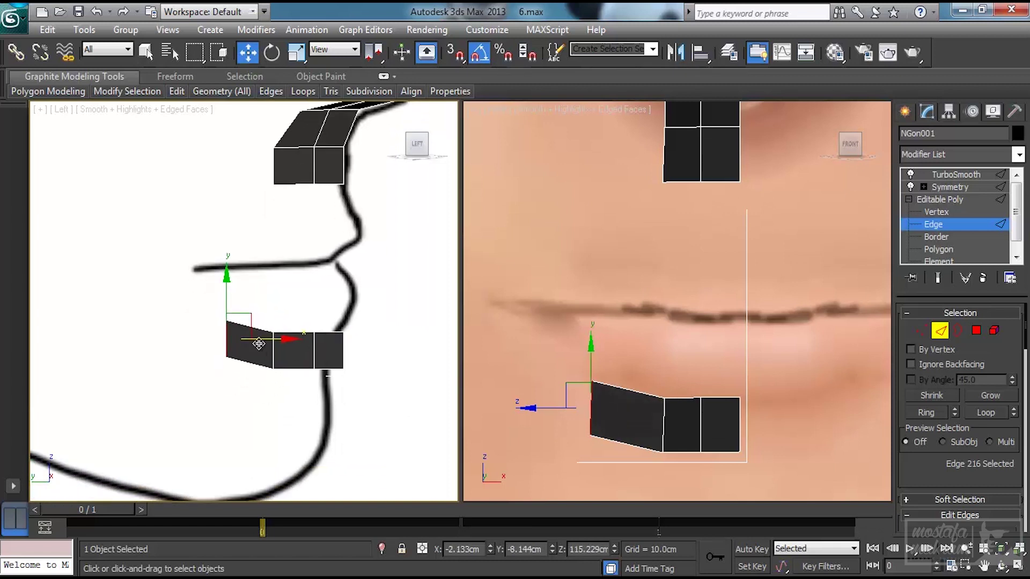
drag(247, 315, 268, 296)
click(272, 52)
- Move the centre-line edge of the lower lip strip about 0.3 cm back onto the profile line in left view
middle_drag(327, 391, 306, 381)
click(323, 343)
click(250, 55)
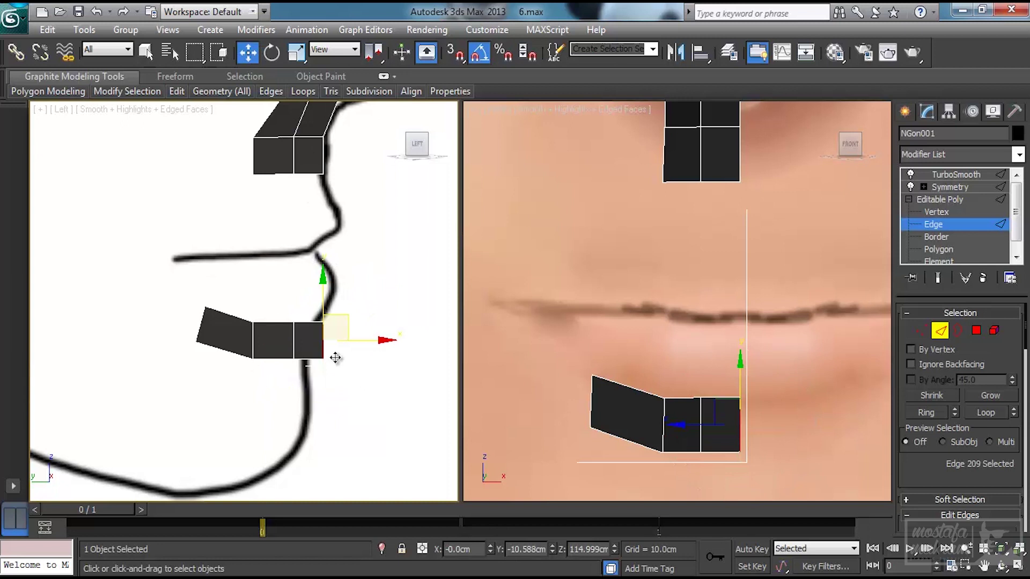
drag(368, 338, 359, 334)
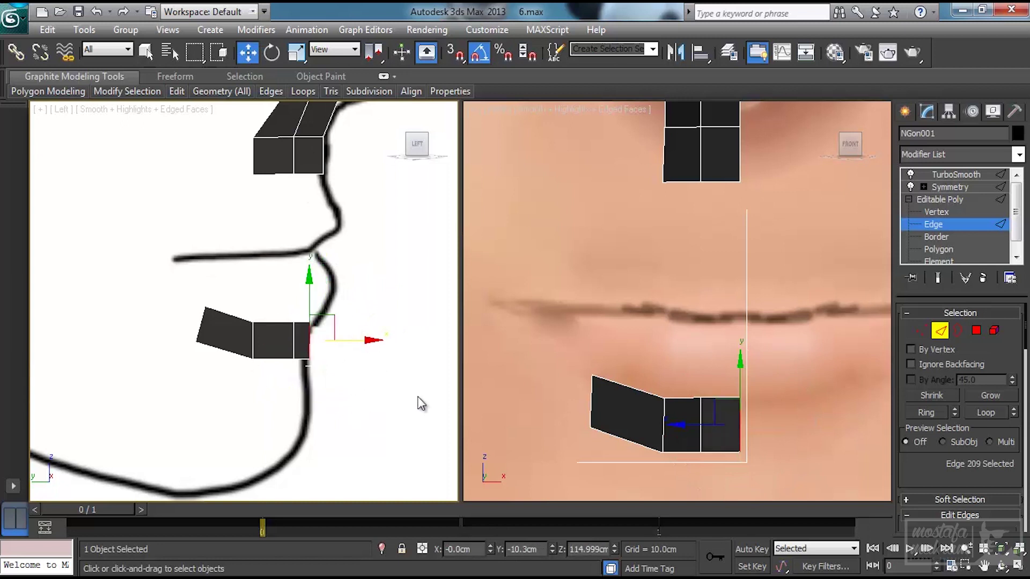
- Move the lip strip's second edge from the outer end about 0.2 cm outward and 0.1 cm up, and tilt it to follow the curve
click(662, 422)
drag(705, 424, 690, 424)
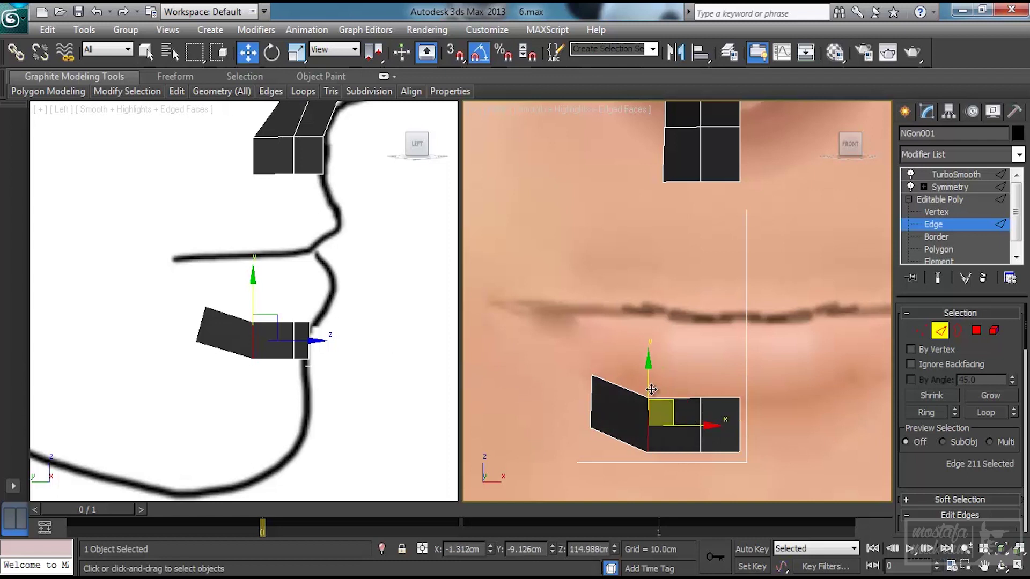
drag(652, 390, 651, 384)
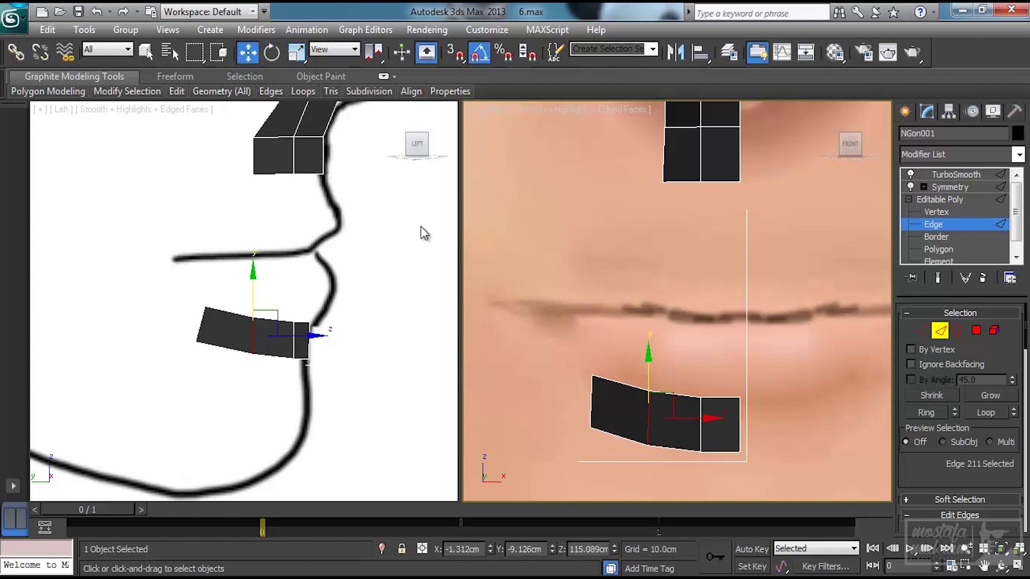
click(272, 52)
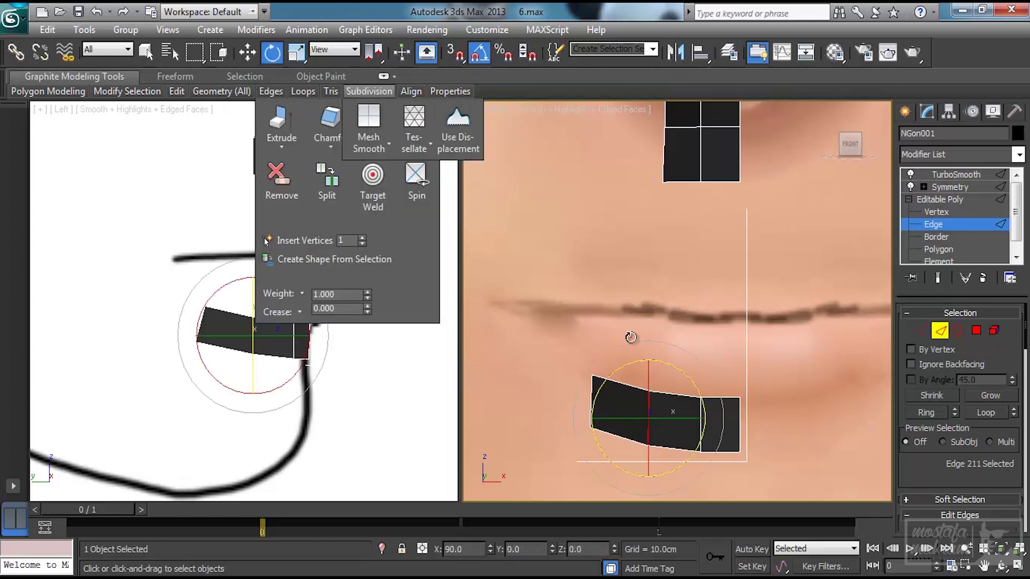
drag(688, 379, 693, 381)
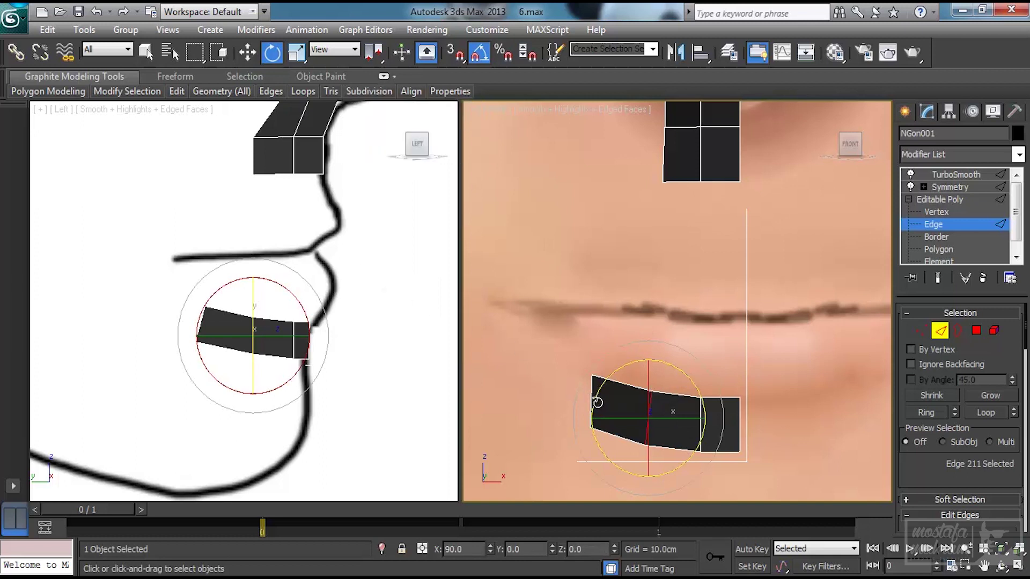
- Extend the lip strip's outer edge about 0.8 cm toward the mouth corner and rotate the new edge to follow the lip curve
click(593, 402)
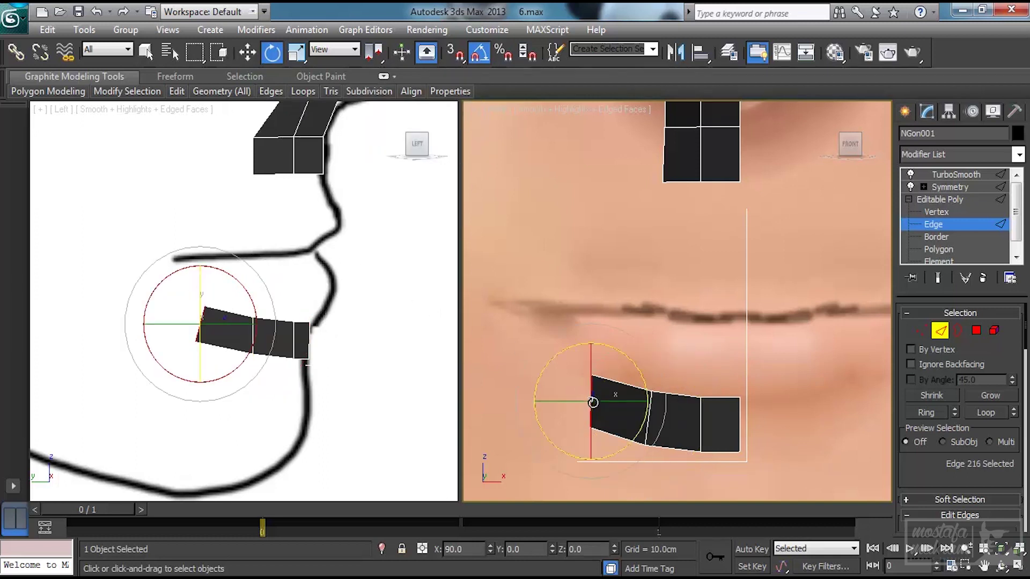
click(247, 53)
middle_drag(635, 433, 721, 444)
shift+drag(695, 388, 642, 368)
key(e)
drag(651, 342, 612, 357)
click(250, 54)
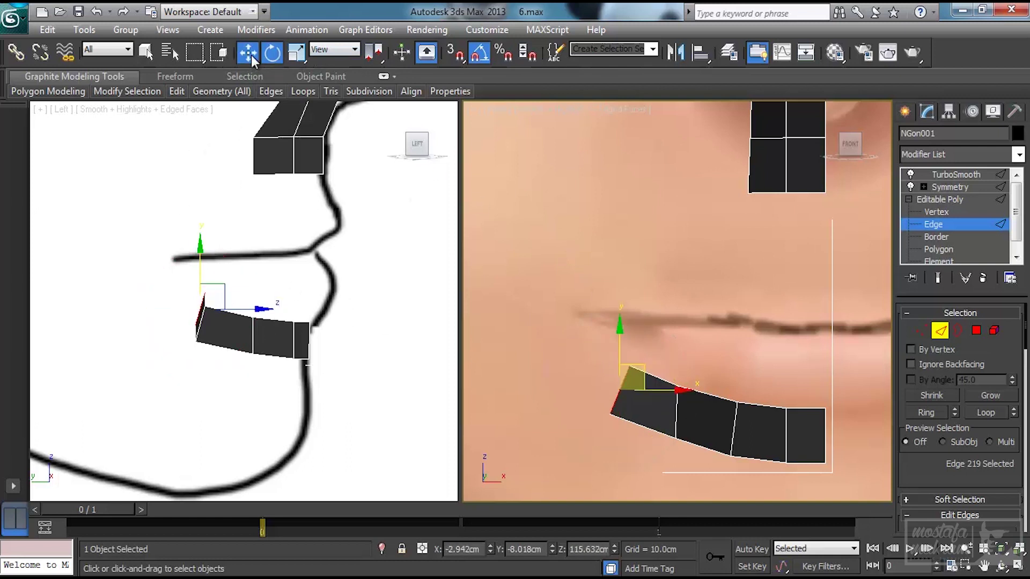
- Move the strip's new end edge back and up in left view, and nudge the neighbouring edge to smooth the curve
click(224, 286)
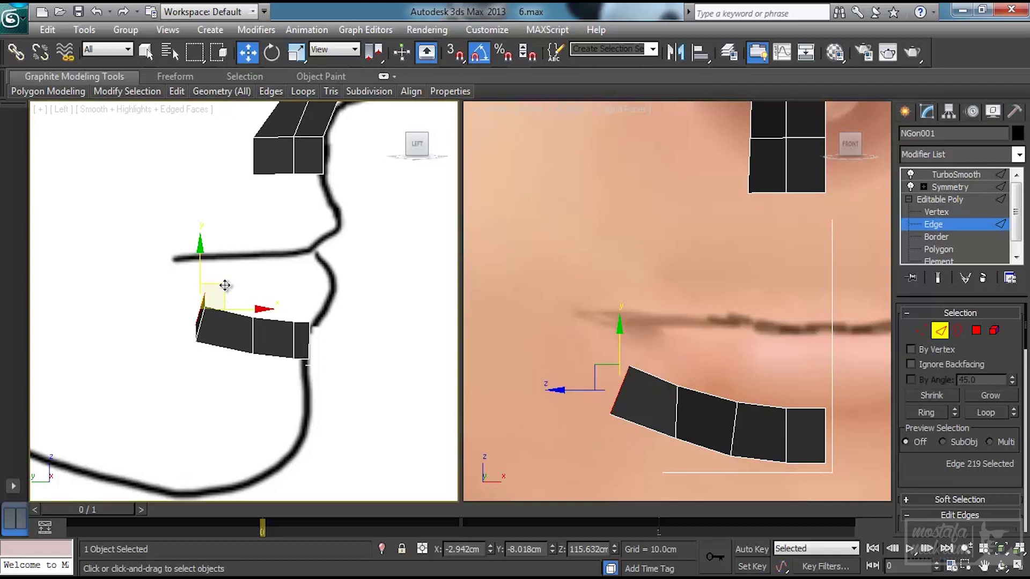
drag(216, 287, 183, 276)
click(208, 316)
drag(232, 305, 233, 301)
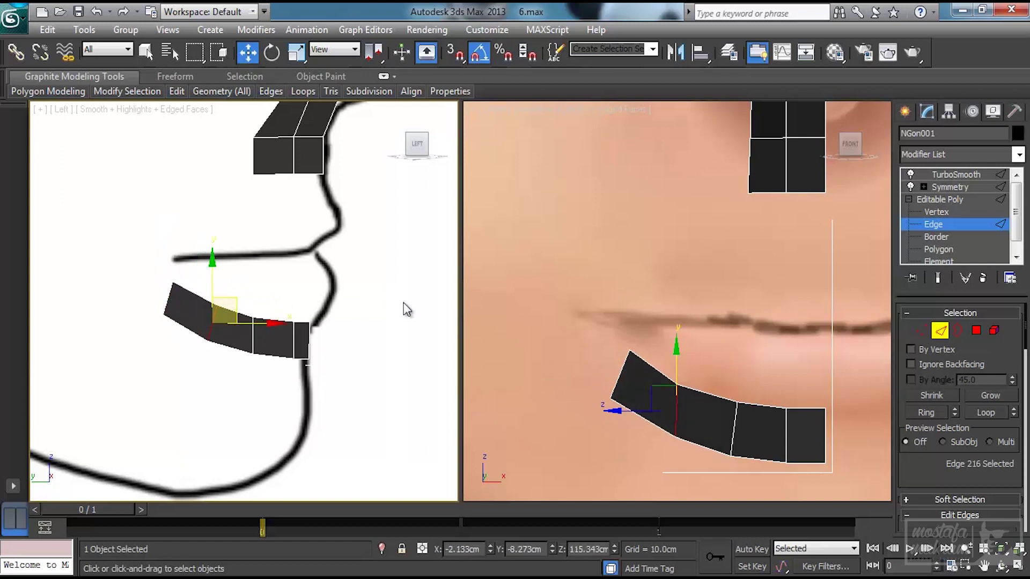
- Move the lower vertex of the strip's second-to-last edge about 0.2 cm outward and 0.1 cm up in front view
key(1)
click(676, 437)
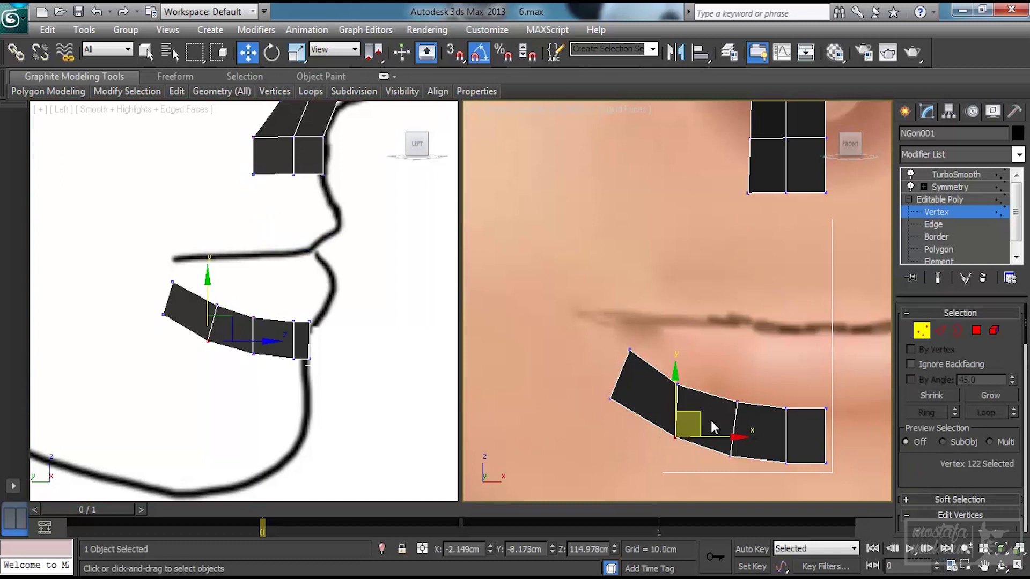
drag(696, 416, 682, 408)
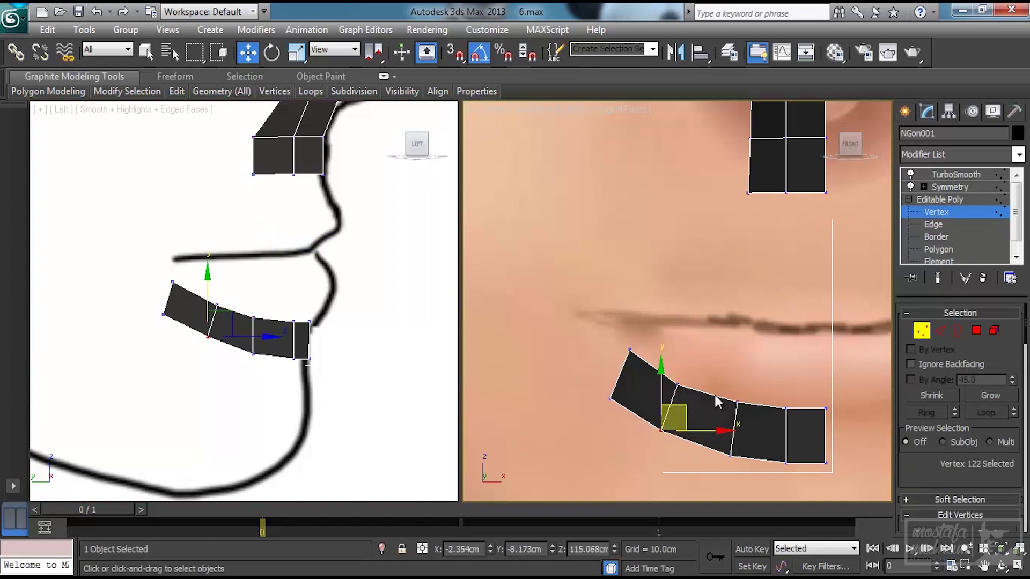
- Extrude the lip strip's outer end edge about 0.7 cm outward and 0.5 cm up toward the mouth corner in front view
click(941, 331)
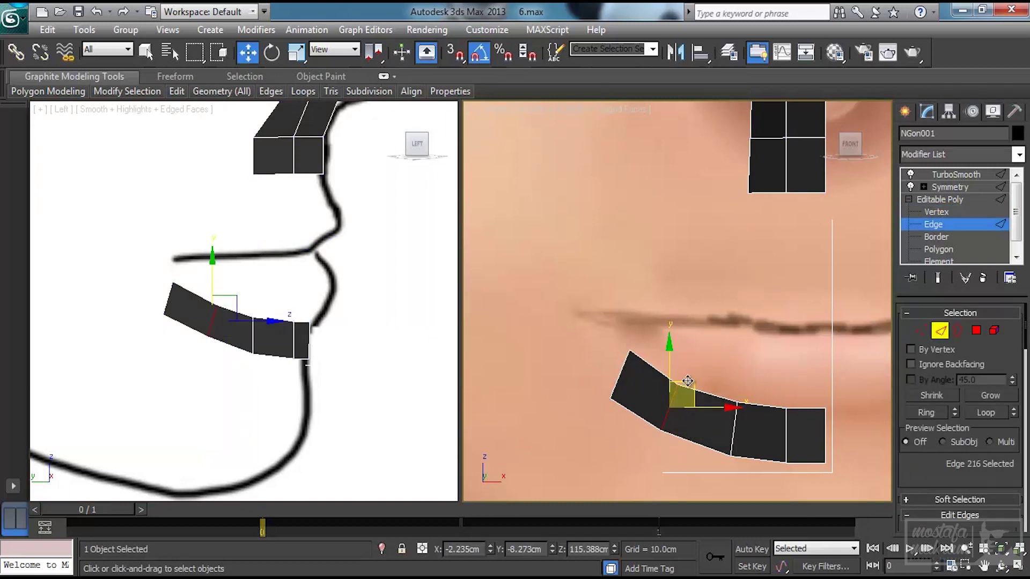
click(620, 374)
middle_drag(655, 394, 690, 433)
shift+drag(678, 390, 627, 354)
click(623, 357)
- Move the new end edge's lower vertex outward and up level with the mouth corner, and push it back in left view
click(921, 330)
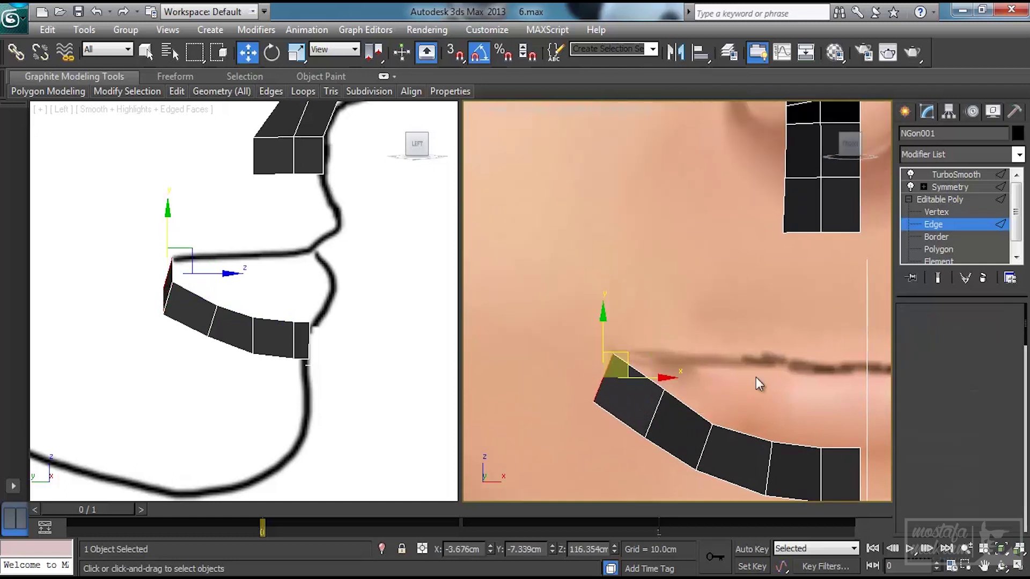
click(599, 406)
click(594, 403)
drag(618, 380, 589, 329)
right_click(238, 358)
drag(198, 258, 164, 254)
- Adjust the neighbouring vertices around the mouth corner in left view to even out the strip's bend
click(163, 314)
drag(185, 294, 185, 290)
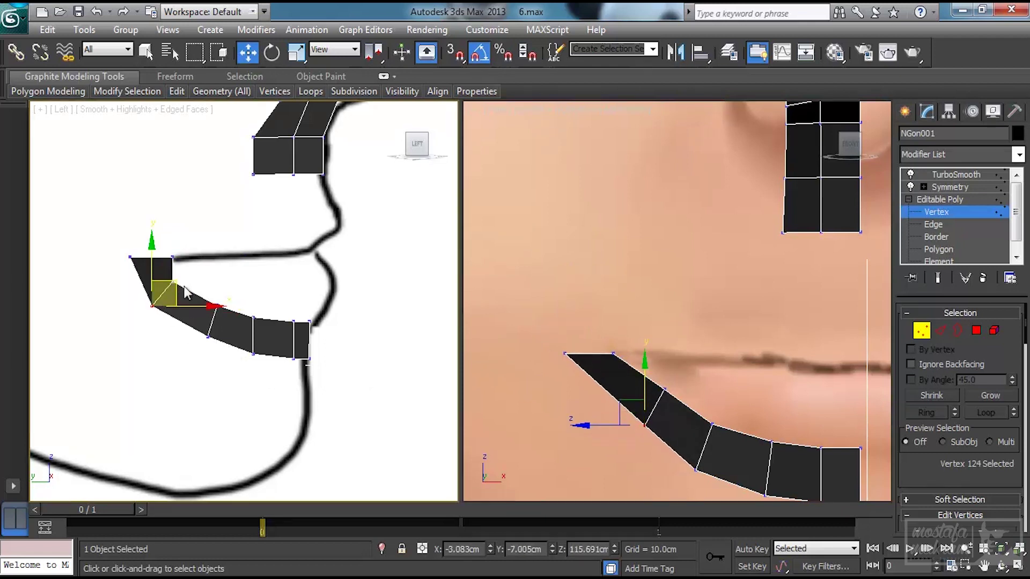
click(172, 258)
mouse_move(204, 256)
mouse_down()
mouse_move(195, 253)
mouse_move(202, 262)
mouse_up()
click(174, 281)
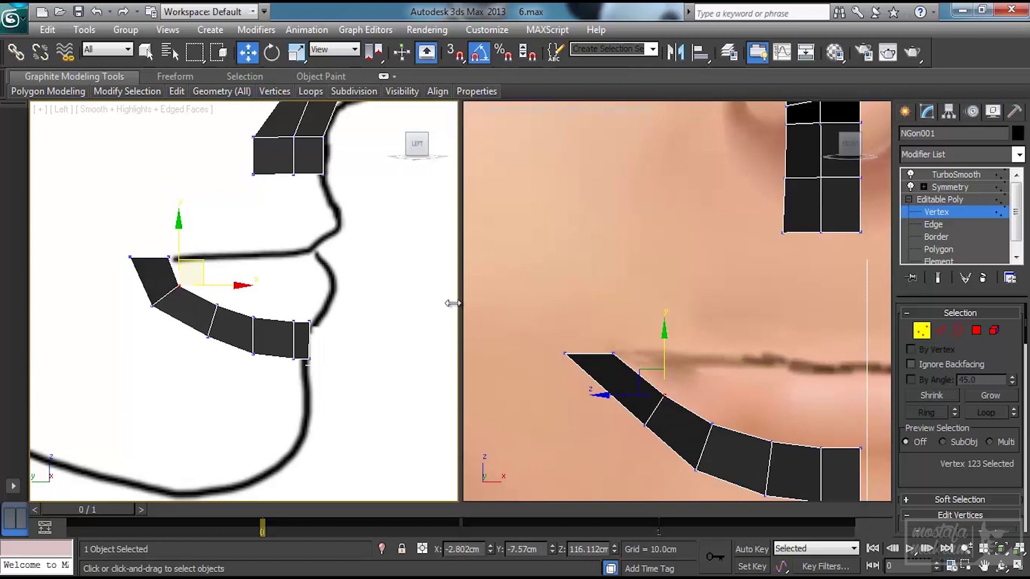
- Extrude the mouth-corner edge about 1.2 cm inward, and angle and position the new edge above the lip line, about 1.2 cm forward
click(940, 331)
click(601, 355)
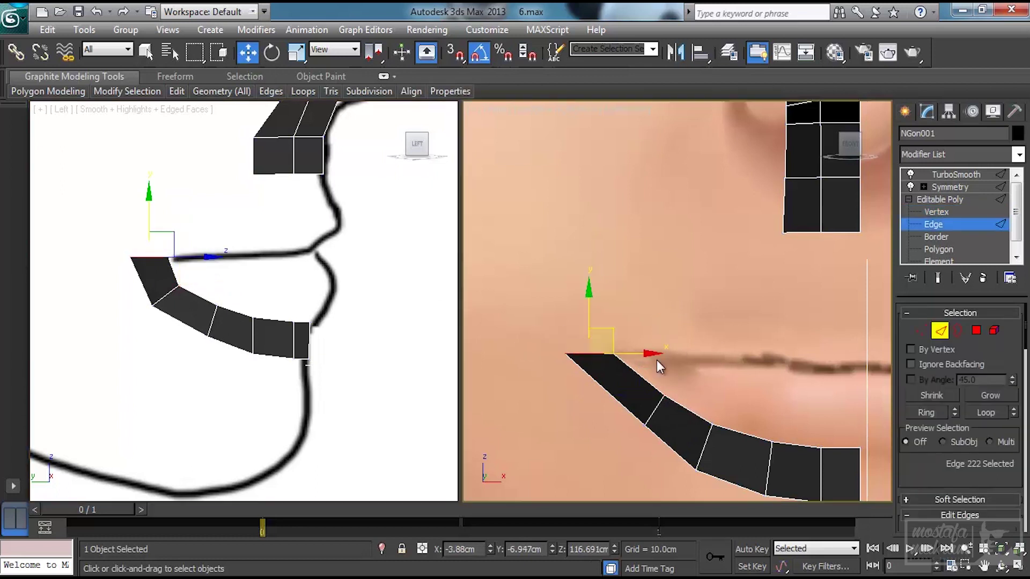
shift+drag(610, 329, 745, 309)
click(272, 54)
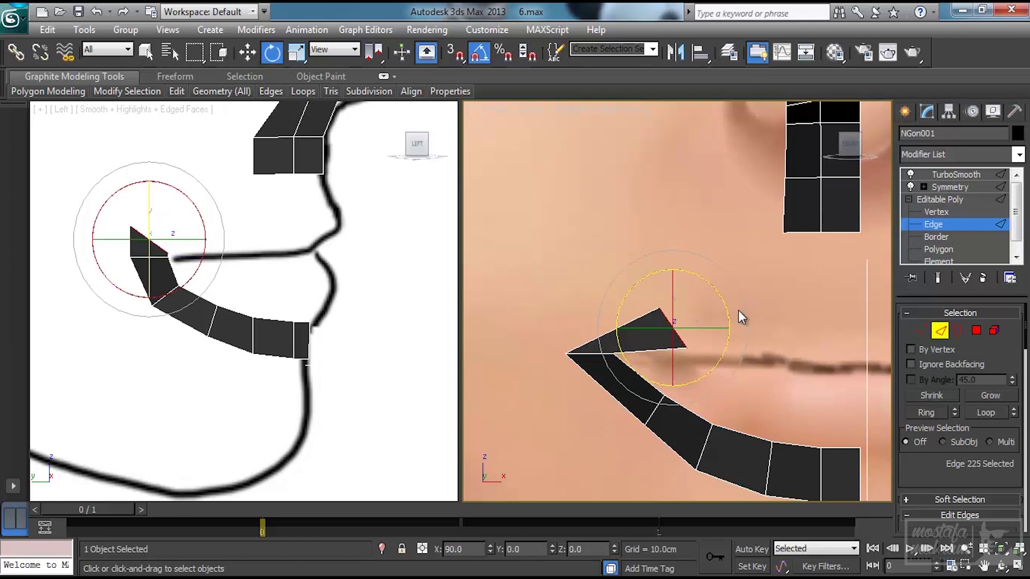
click(247, 53)
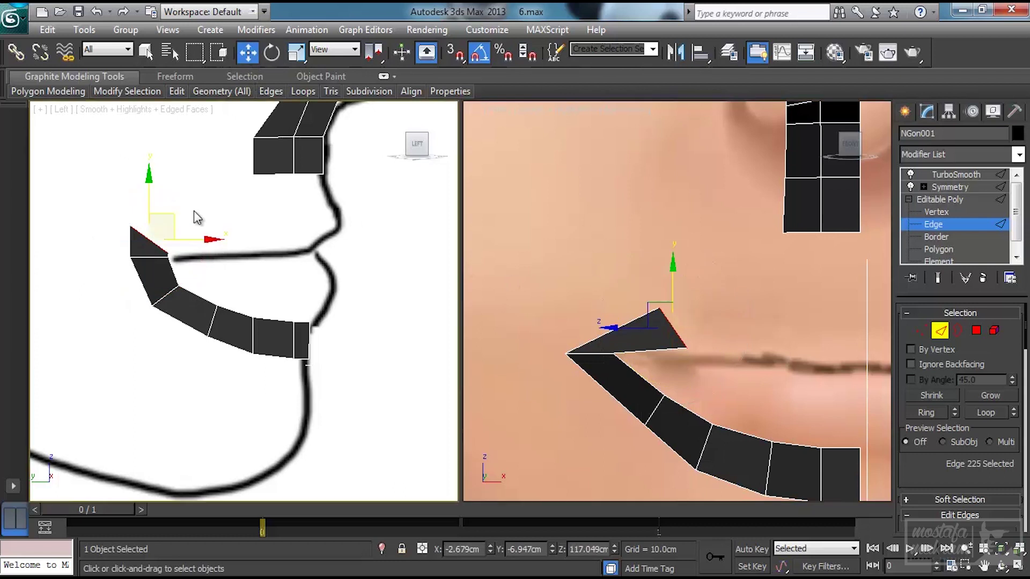
drag(199, 240, 231, 190)
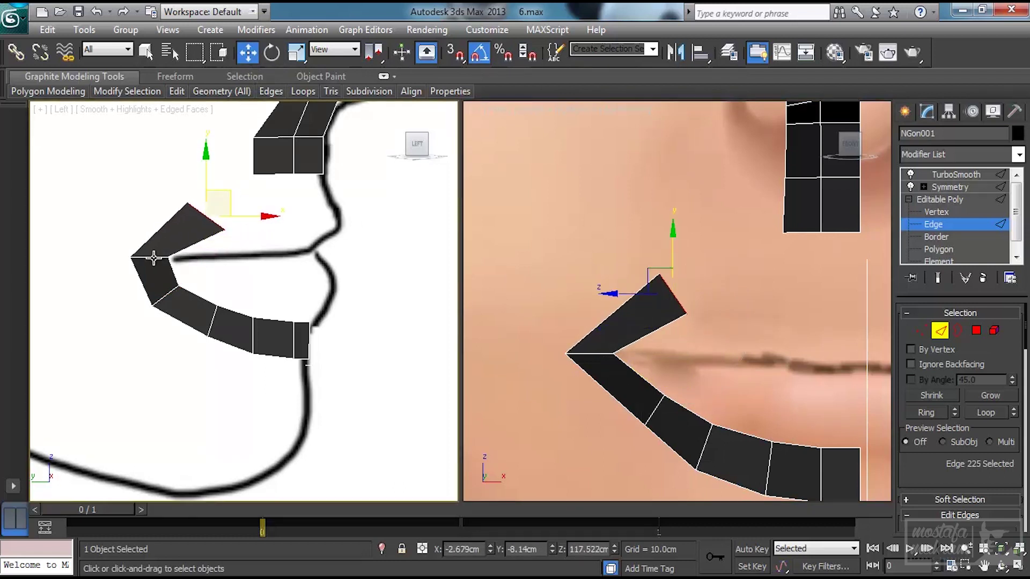
- Shift the new end edge's upper vertex about 0.2 cm outward and down, and its lower vertex outward and down in front view
click(921, 331)
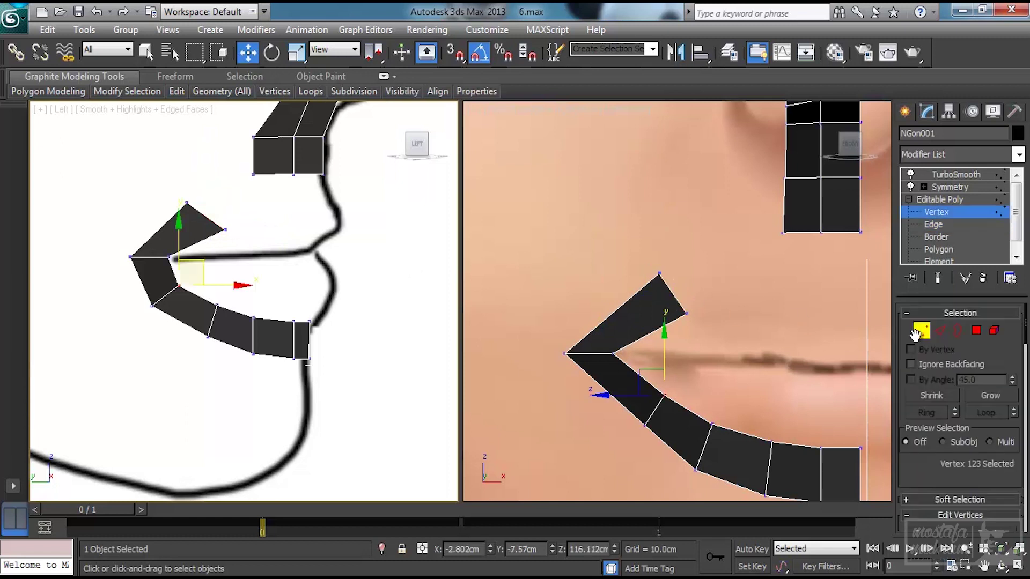
click(687, 314)
drag(687, 265, 689, 280)
scroll(675, 387, down, 4)
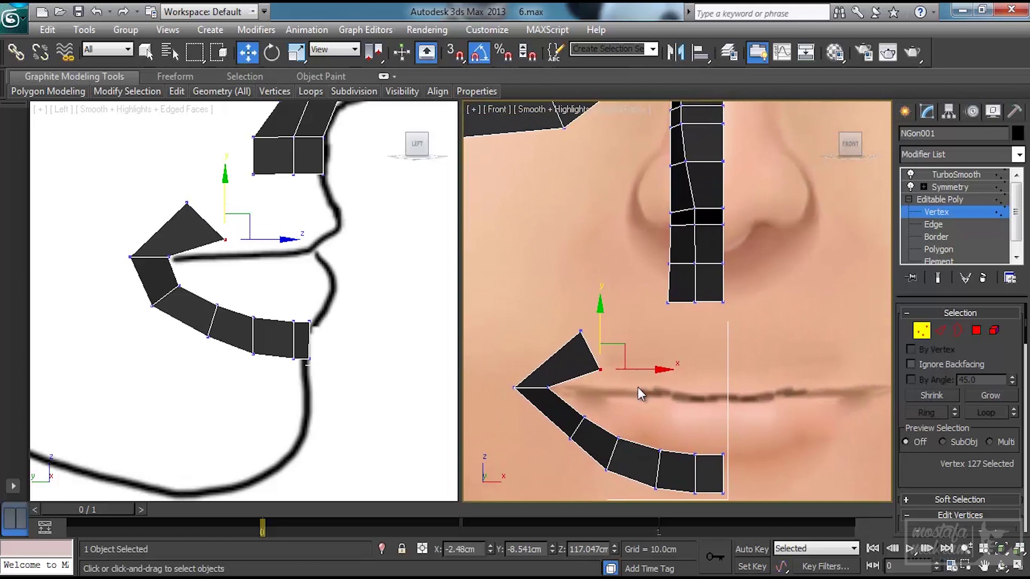
click(581, 331)
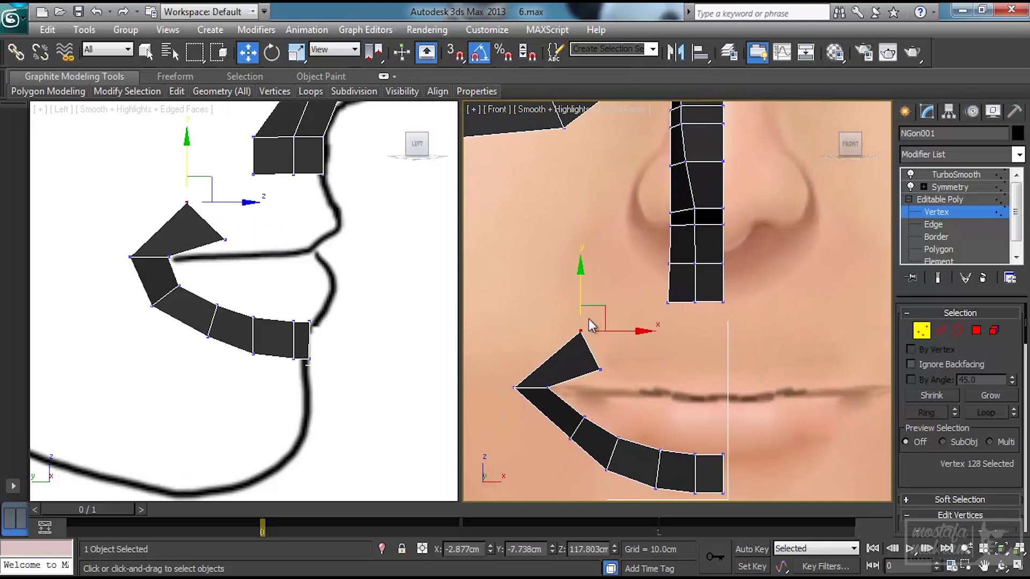
drag(604, 304, 595, 317)
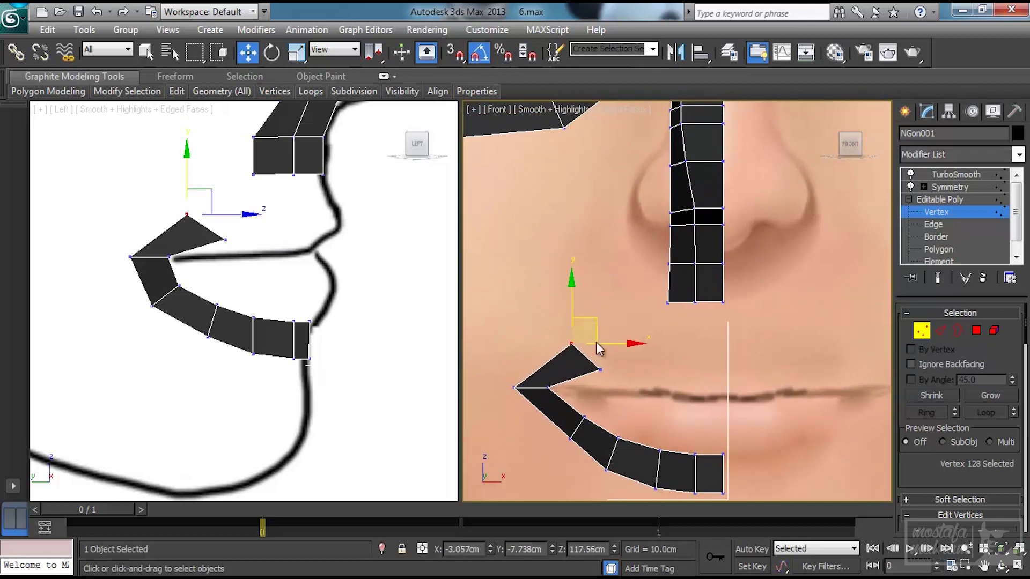
click(602, 371)
drag(625, 349, 616, 350)
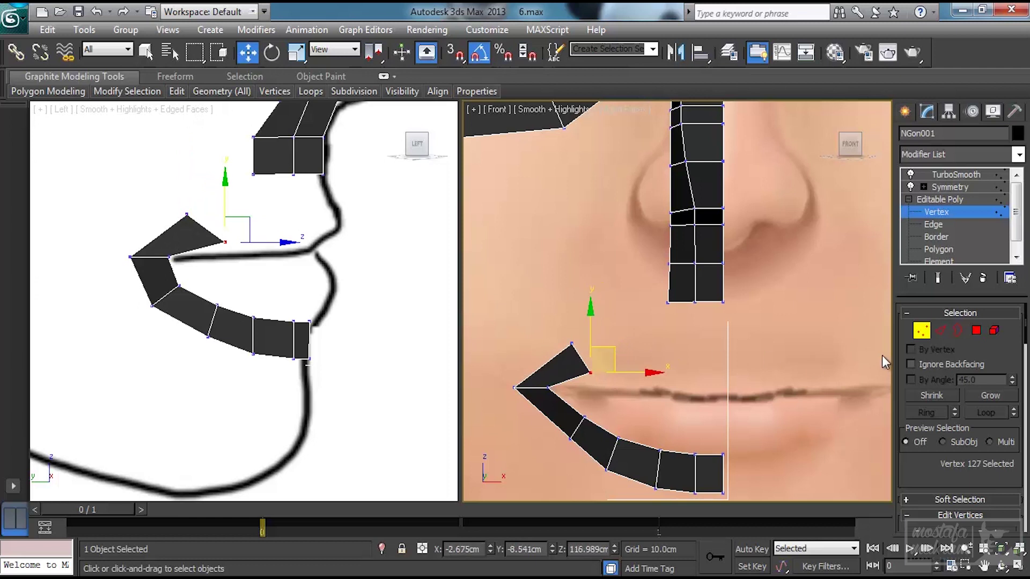
- Move the end edge's lower vertex about 0.5 cm back in left view to even the strip's width
click(942, 330)
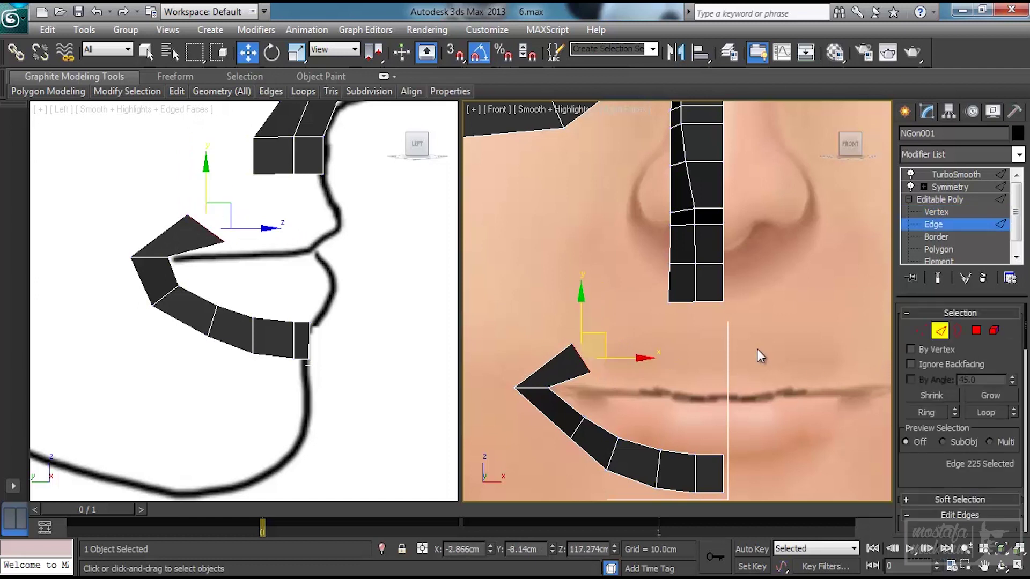
click(918, 330)
right_click(260, 241)
drag(267, 241, 221, 214)
right_click(524, 341)
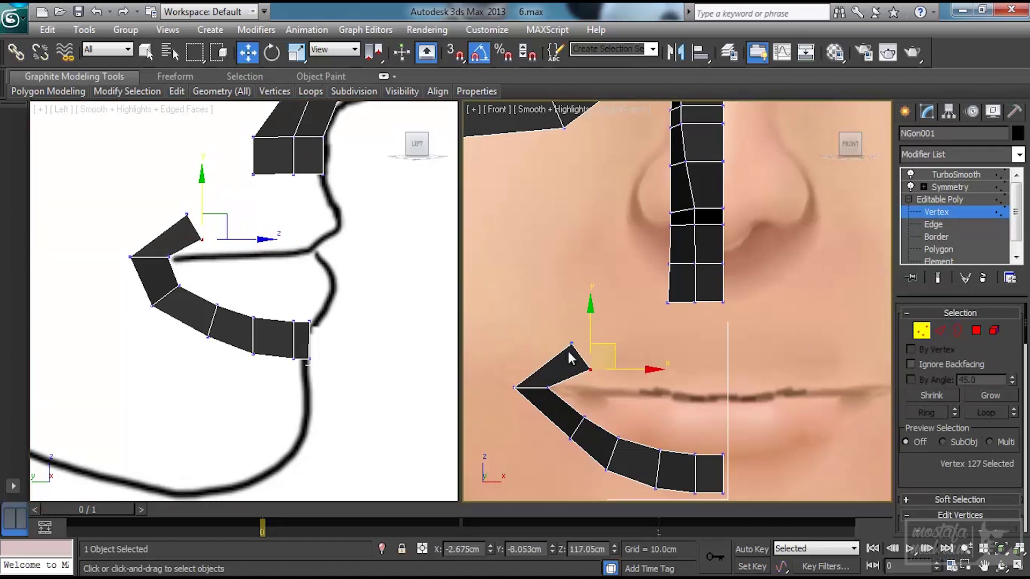
- Extrude the upper lip strip's end edge about 1.2 cm toward the face's centre in front view
click(942, 331)
click(581, 357)
shift+drag(622, 356, 685, 354)
click(614, 448)
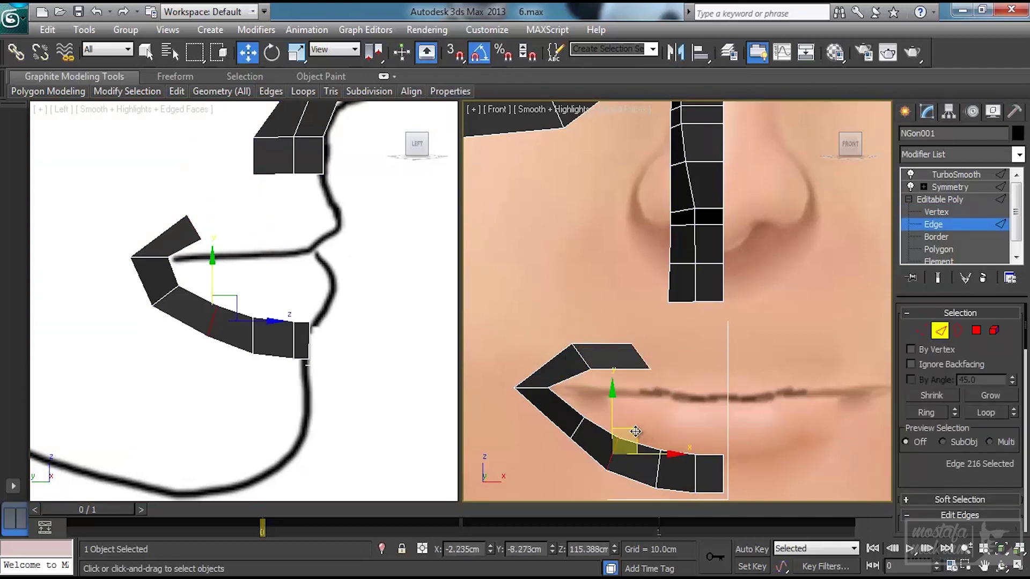
click(642, 358)
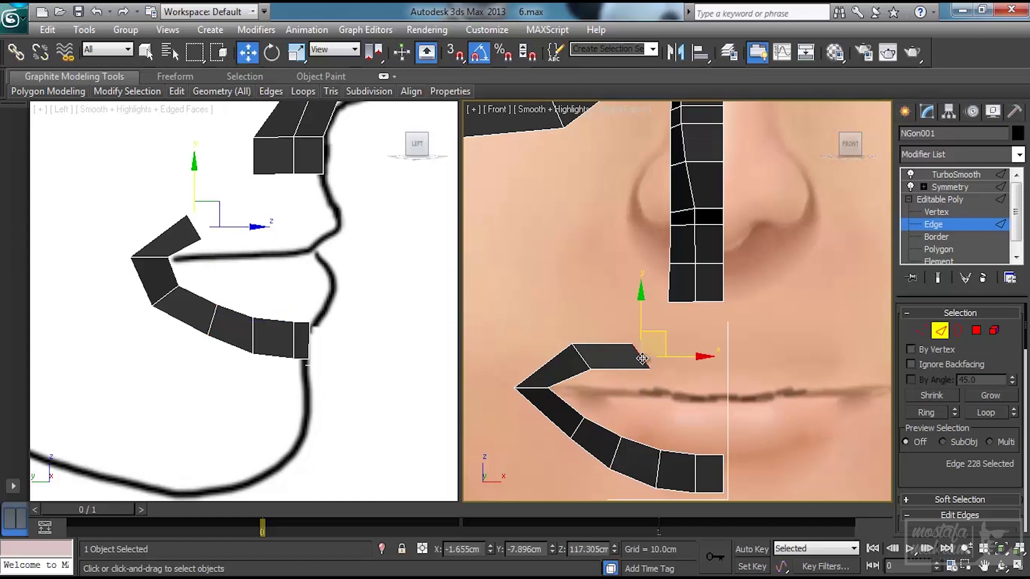
middle_drag(710, 393, 680, 406)
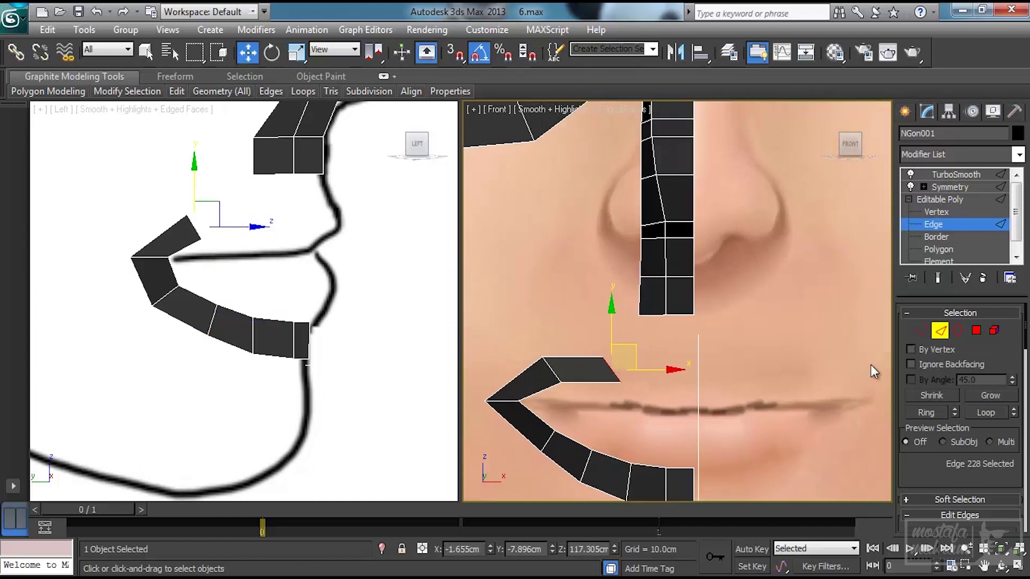
- Move the new end edge's lower vertex slightly outward and raise its upper vertex about 0.2 cm in front view
click(921, 332)
click(620, 382)
drag(651, 382, 643, 383)
click(602, 356)
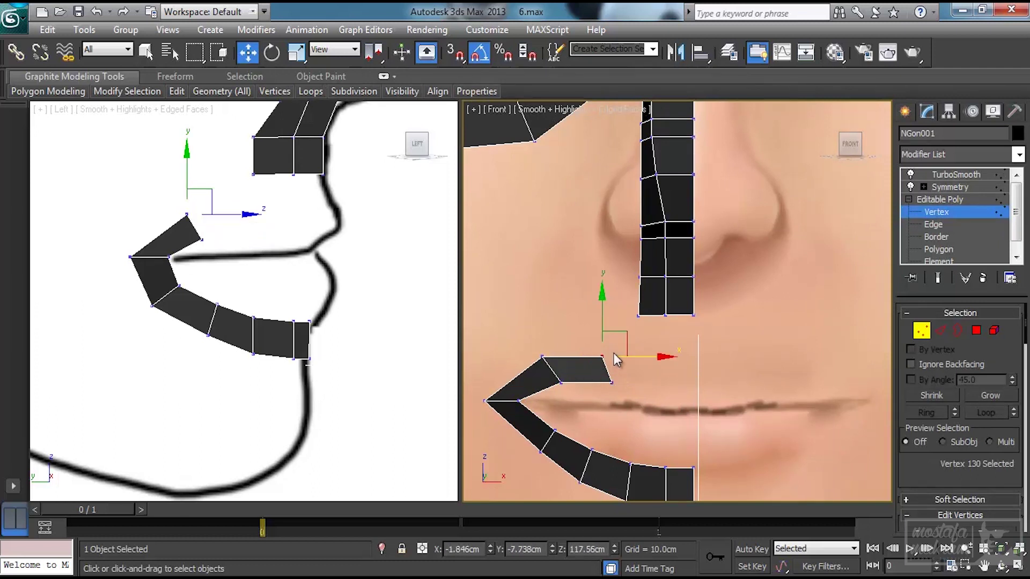
drag(625, 334, 624, 320)
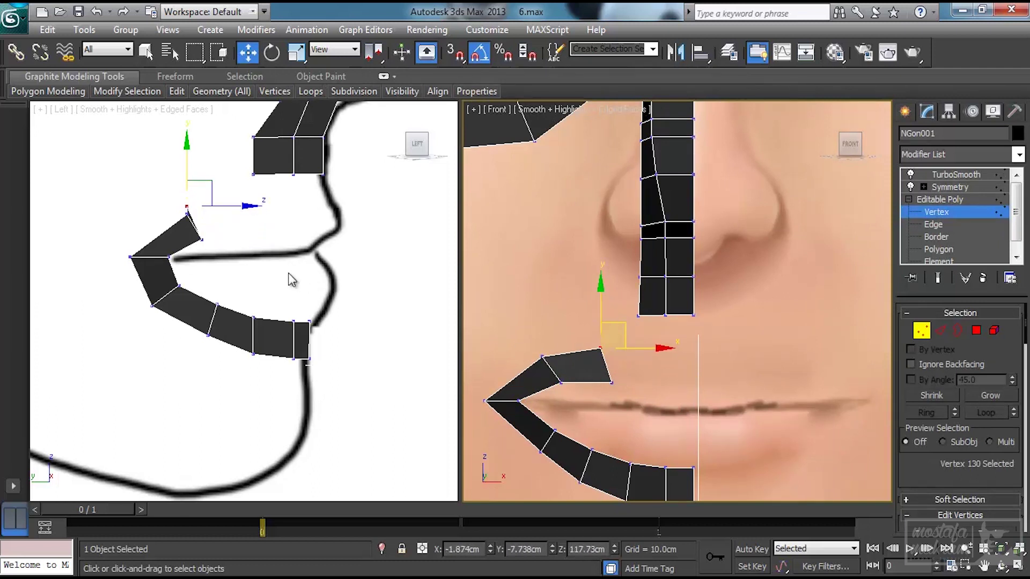
- Move the upper lip strip's end edge about 0.9 cm forward and 0.1 cm up to follow the lip
key(2)
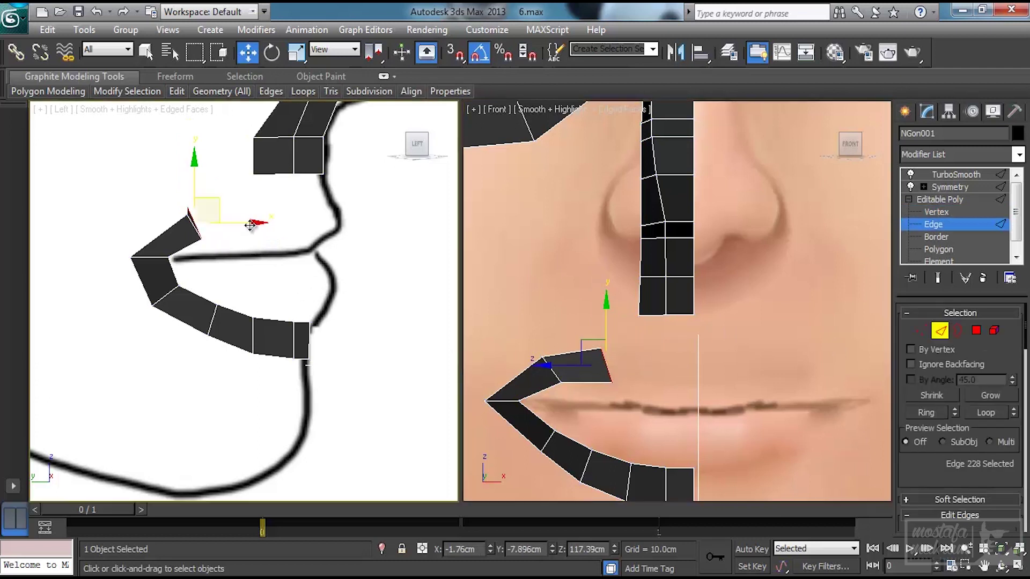
drag(280, 223, 294, 223)
drag(240, 191, 241, 172)
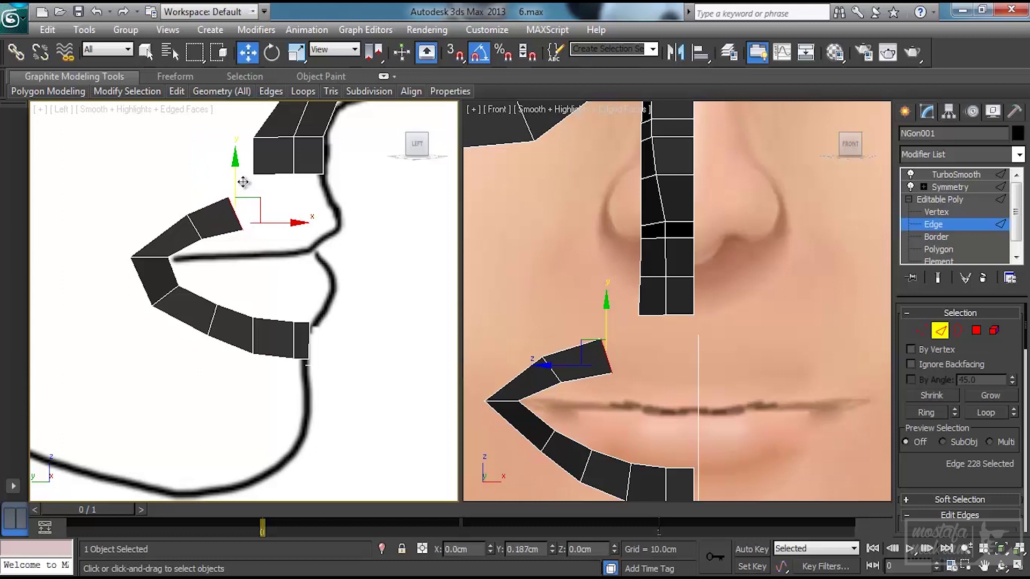
right_click(619, 354)
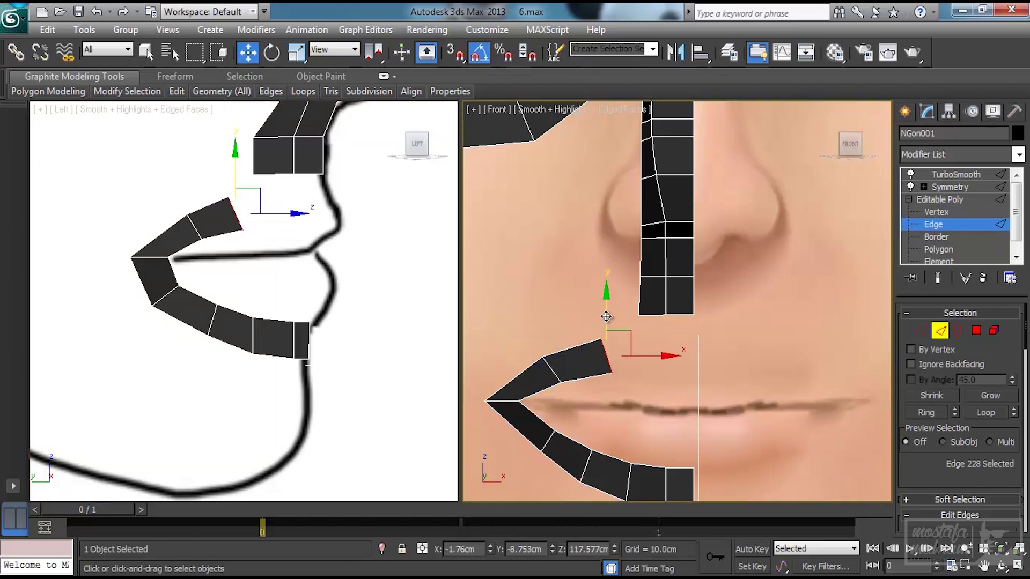
drag(606, 317, 607, 321)
- Extrude the end edge about 1.1 cm toward the face's centre and move the new edge about 0.7 cm forward in left view
shift+drag(655, 361, 704, 364)
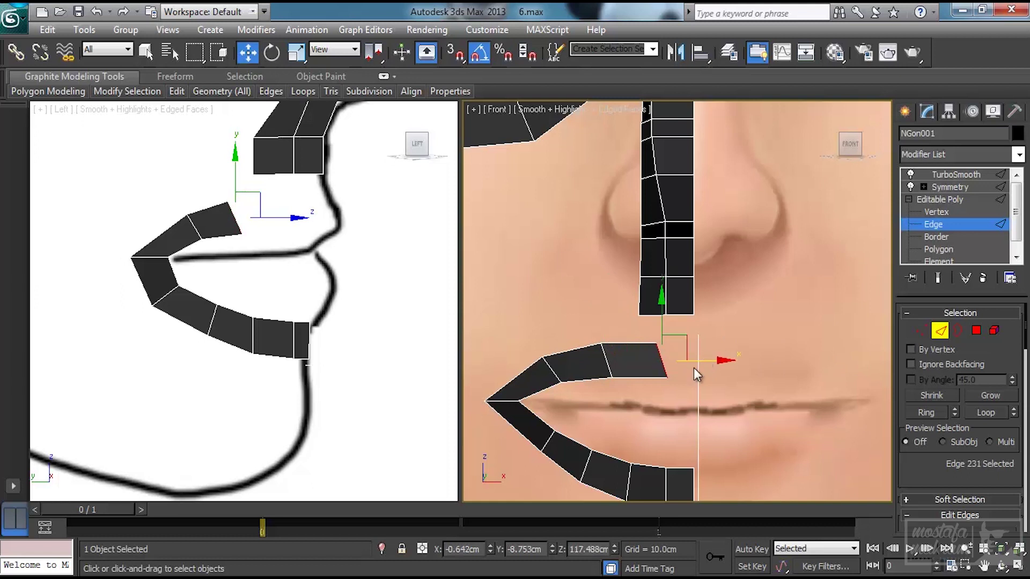
right_click(309, 251)
drag(285, 221, 315, 221)
scroll(335, 303, up, 2)
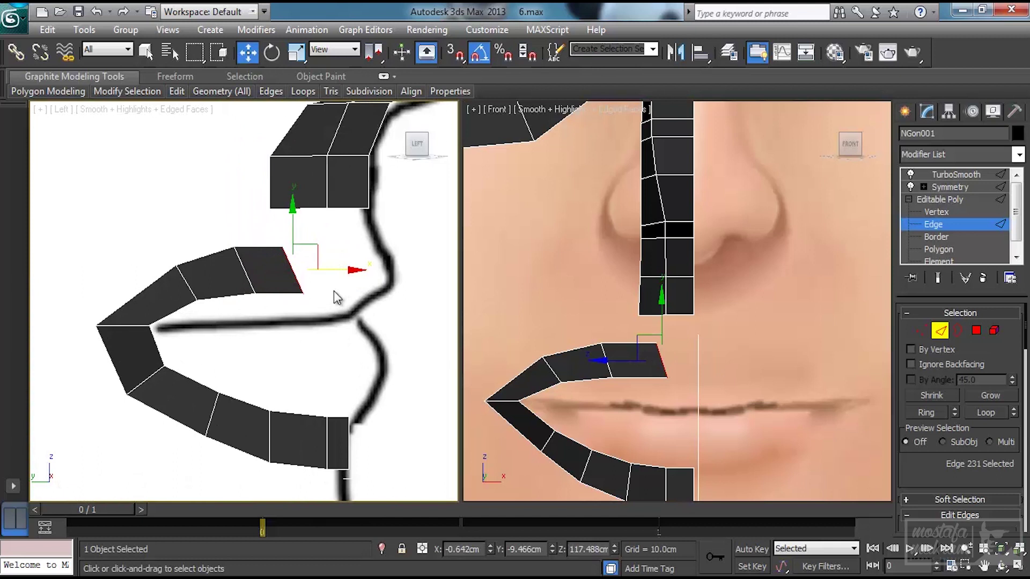
- Rotate the new end edge upright in front view and steepen its tilt in left view
click(274, 53)
right_click(720, 346)
drag(715, 341, 731, 347)
right_click(320, 270)
drag(340, 239, 352, 244)
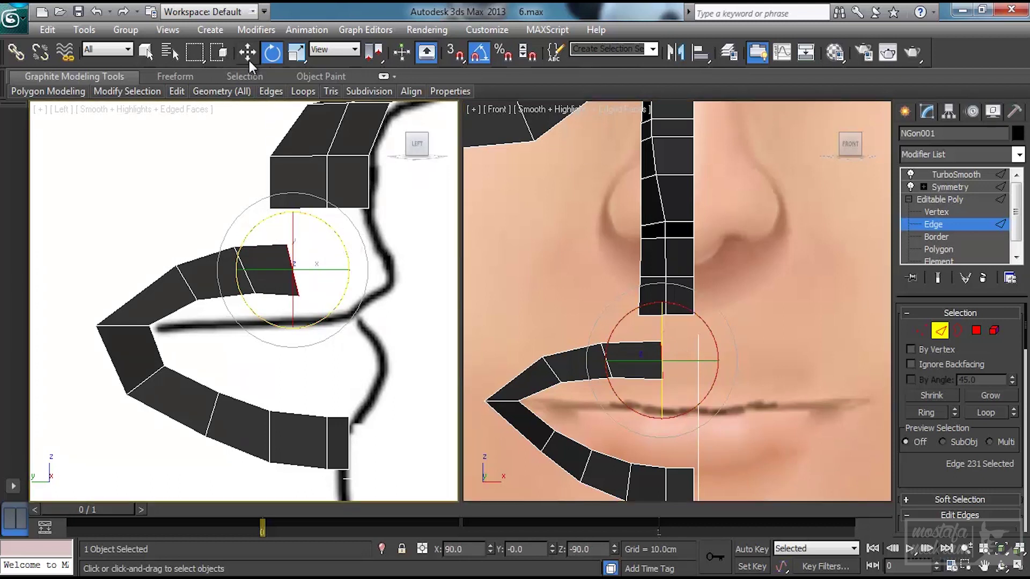
- Raise the end edge's upper vertex and nudge it slightly toward the face's centre in front view
key(w)
click(922, 330)
click(661, 342)
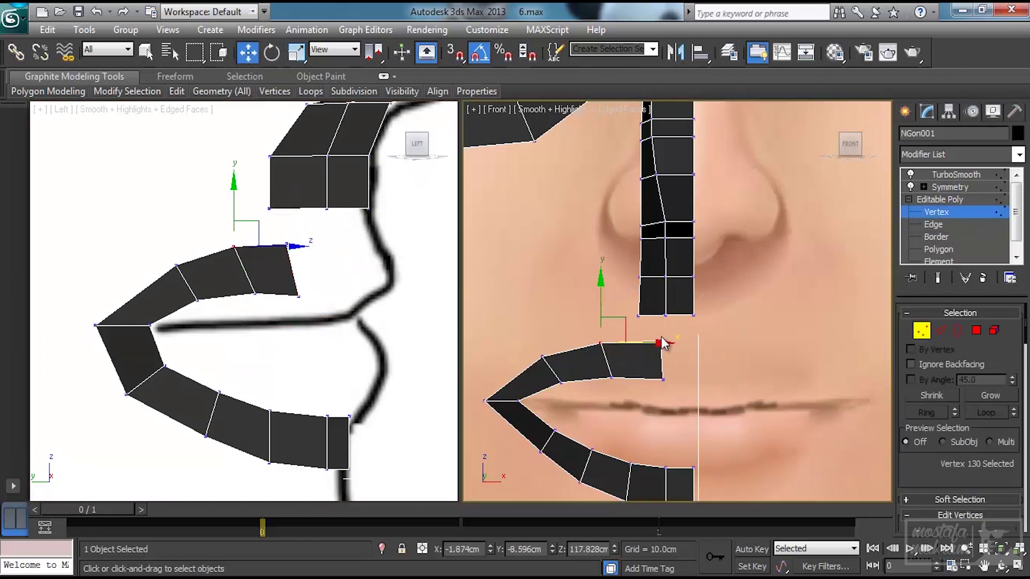
drag(661, 298, 660, 292)
drag(700, 340, 703, 338)
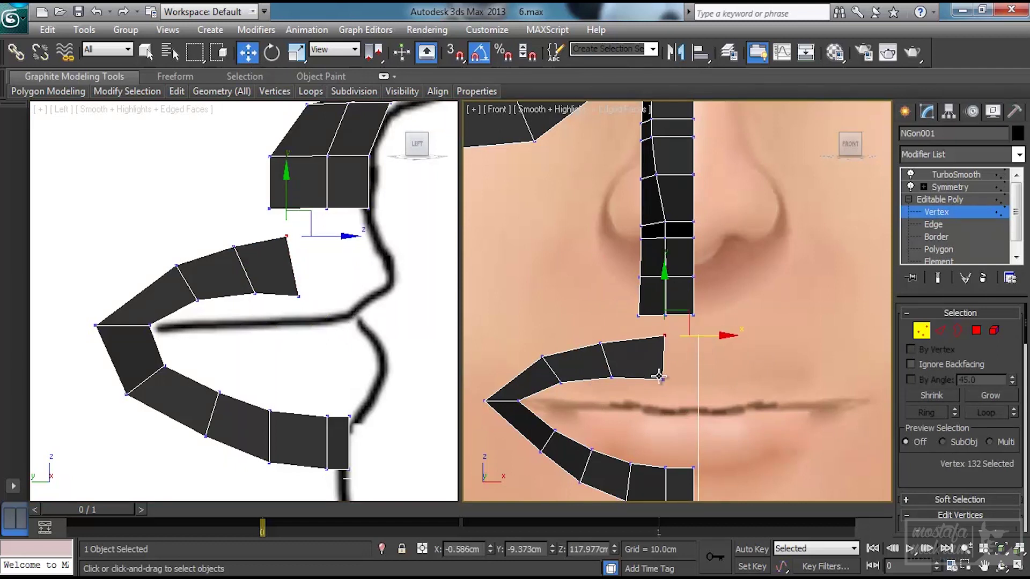
- Raise the end edge's lower vertex about 0.2 cm, and move the neighbouring lower vertex up and slightly back in left view
middle_drag(321, 374, 347, 389)
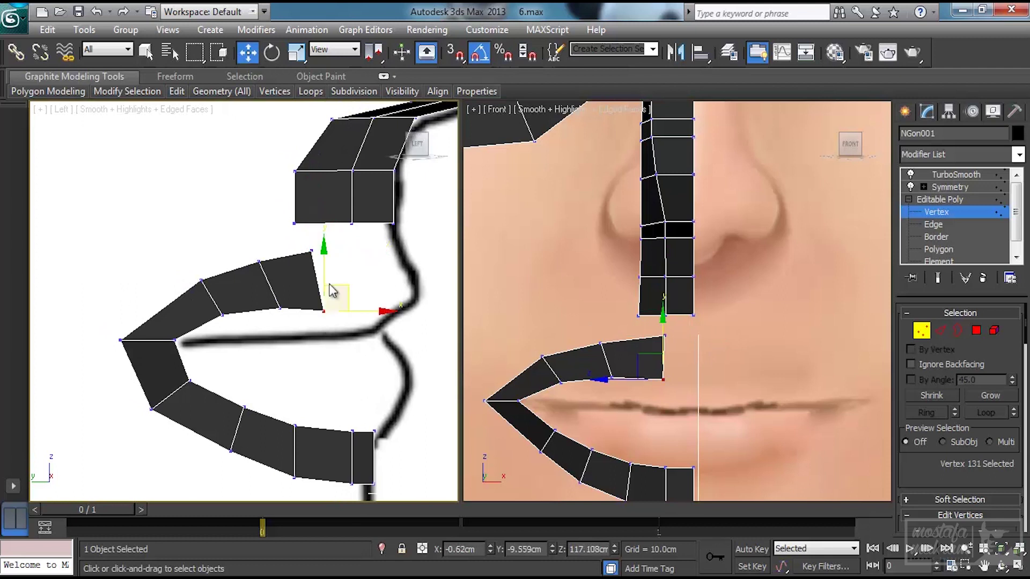
click(323, 295)
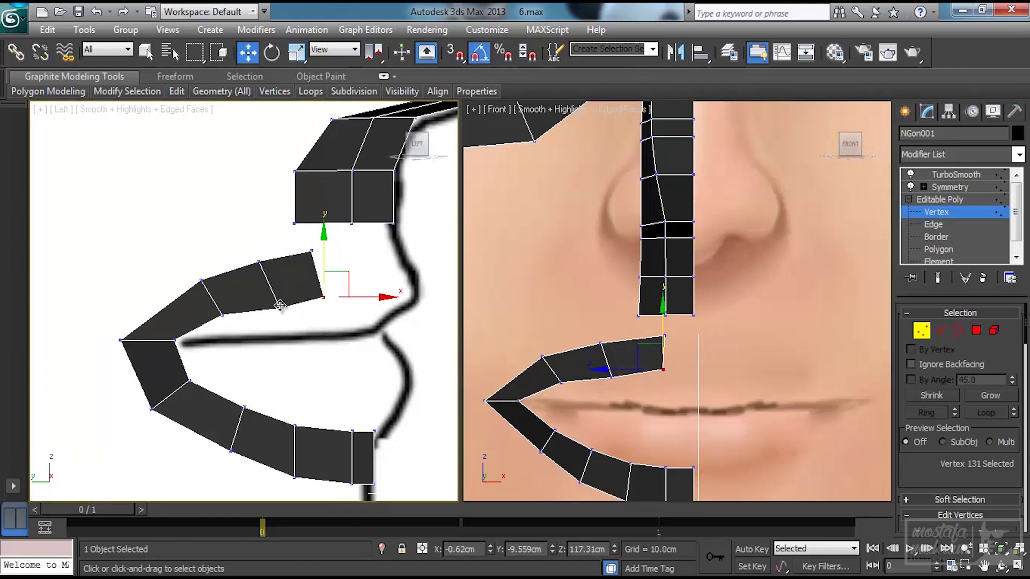
click(279, 307)
drag(299, 284, 291, 274)
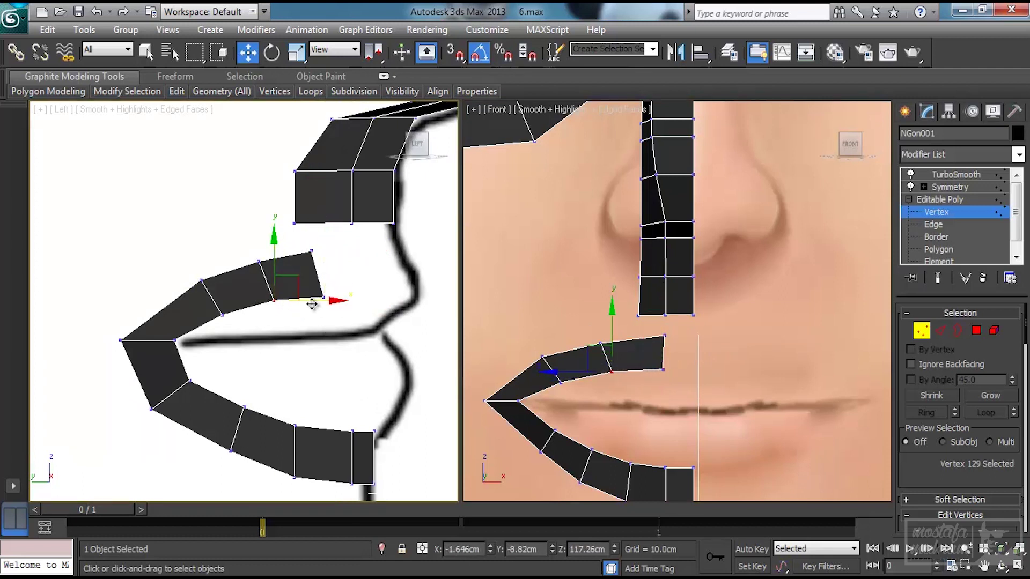
- Select both end vertices of the upper lip strip and move them about 0.6 cm forward and 0.1 cm up in left view
click(311, 251)
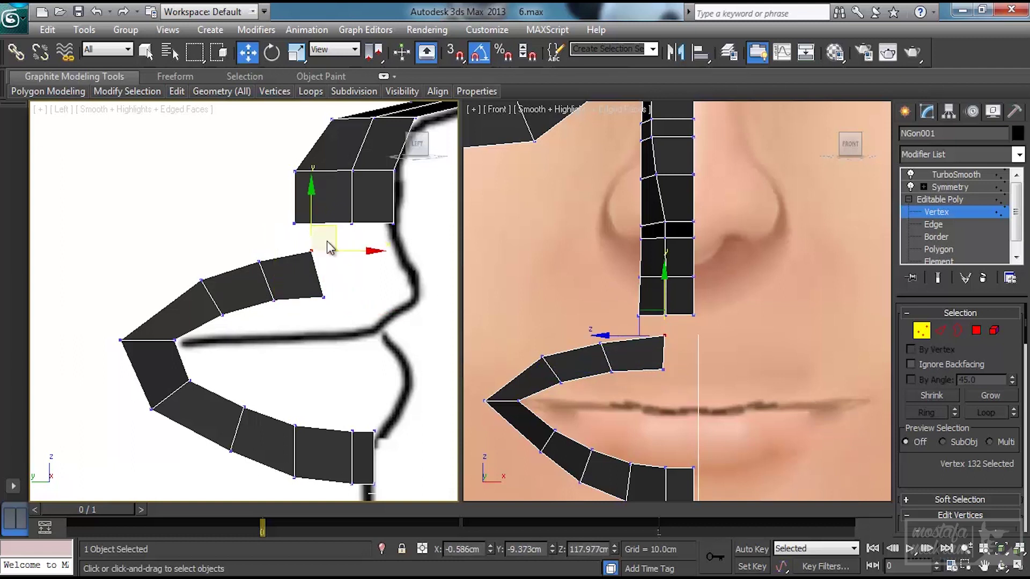
middle_drag(336, 264, 307, 258)
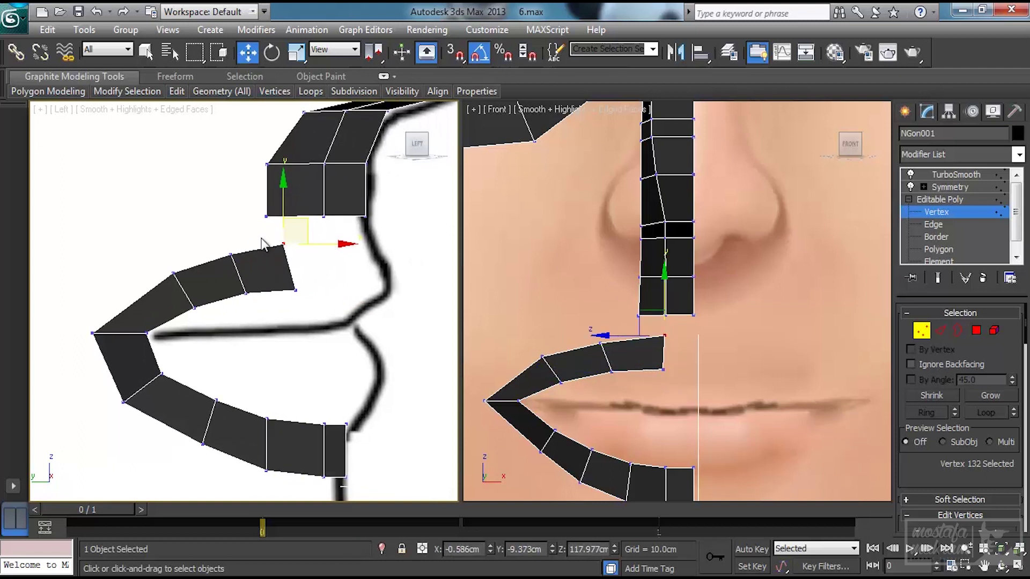
drag(309, 299, 309, 298)
drag(291, 230, 333, 221)
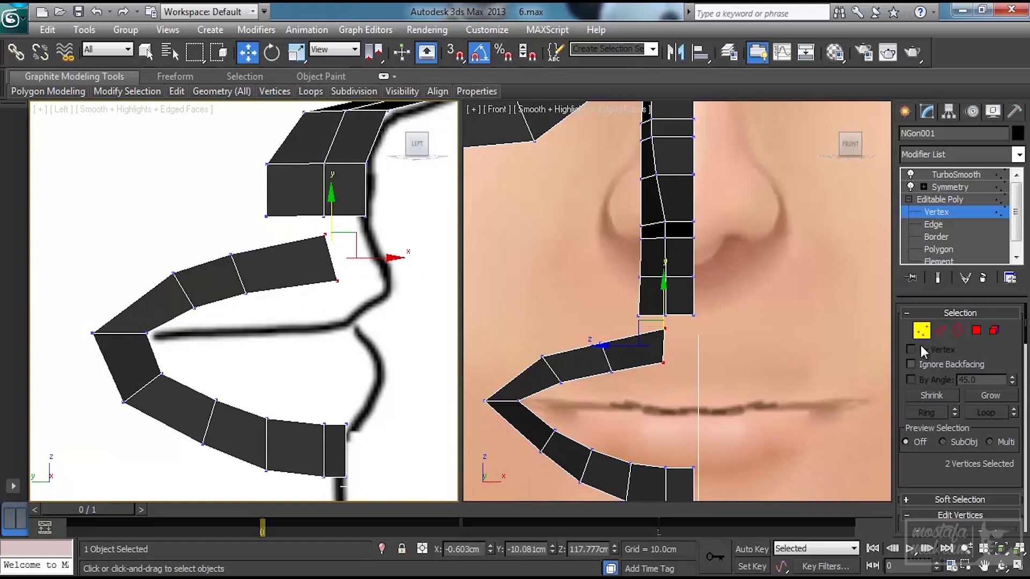
- Select the two long edges of the upper lip strip's last segment and connect them with a new crosswise edge
click(941, 331)
drag(626, 330, 642, 367)
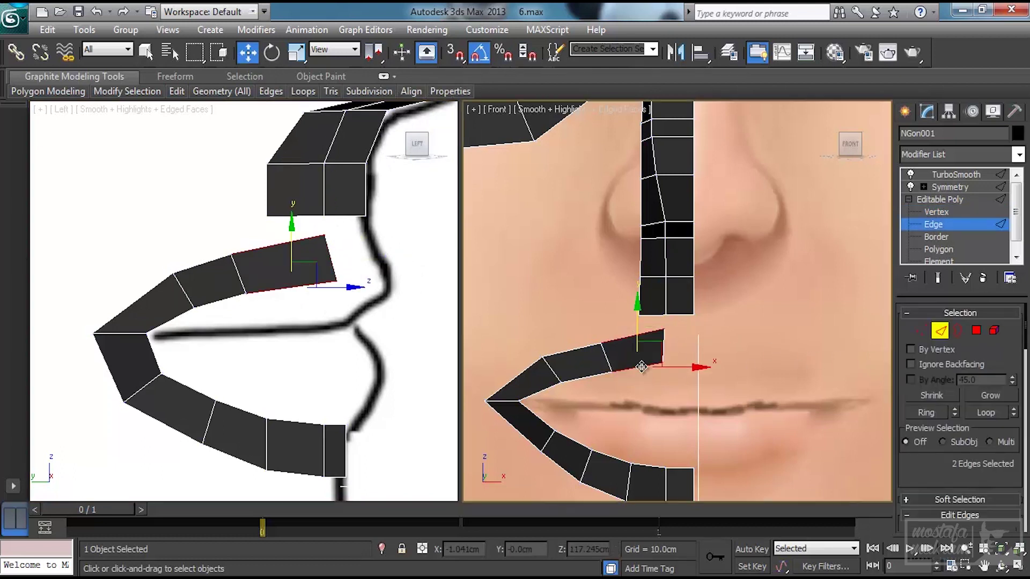
right_click(642, 367)
click(617, 420)
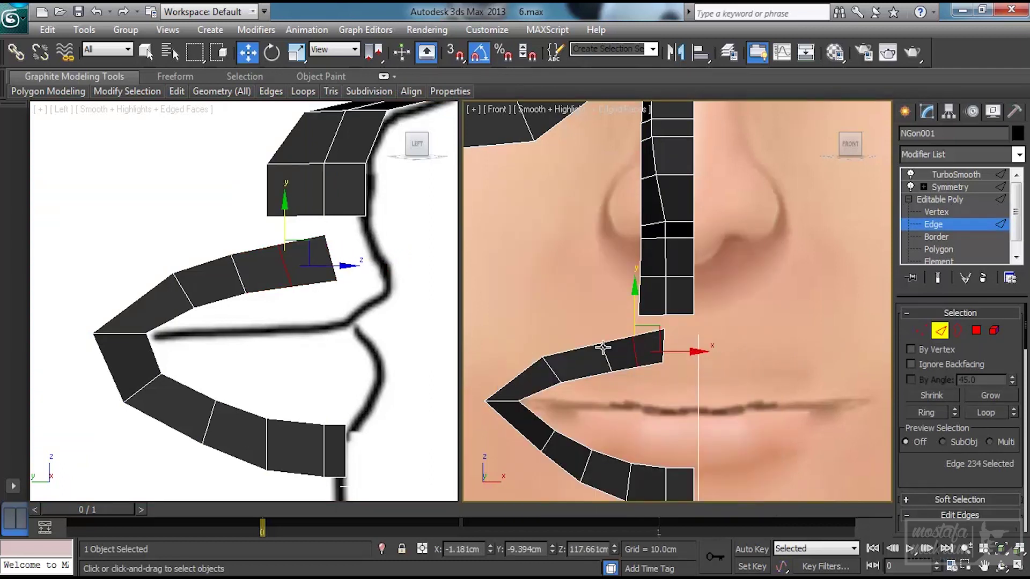
- Raise both vertices of the new edge and the next pair toward the mouth corner in front view to arch the upper lip
key(1)
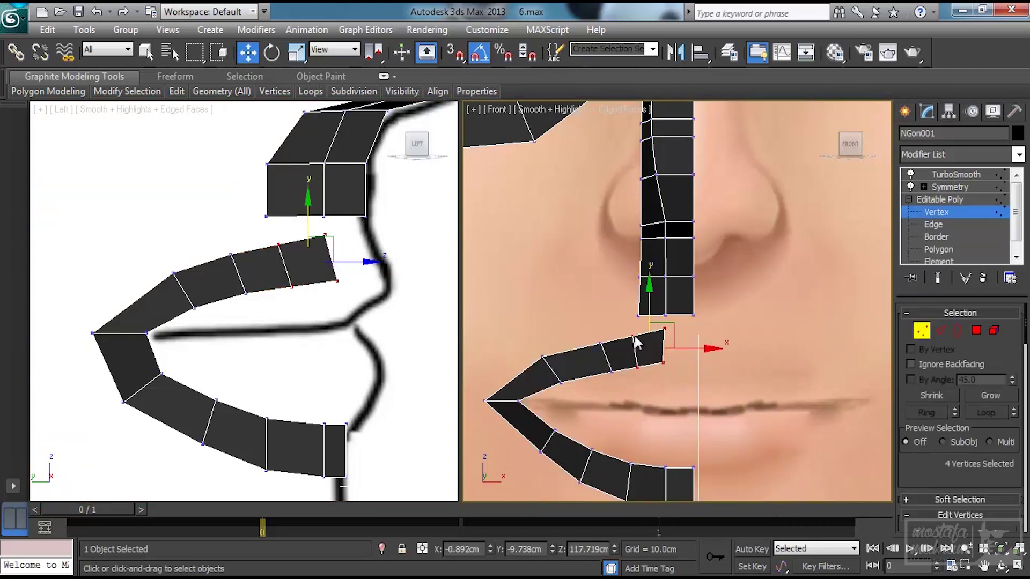
click(635, 336)
drag(658, 311, 662, 300)
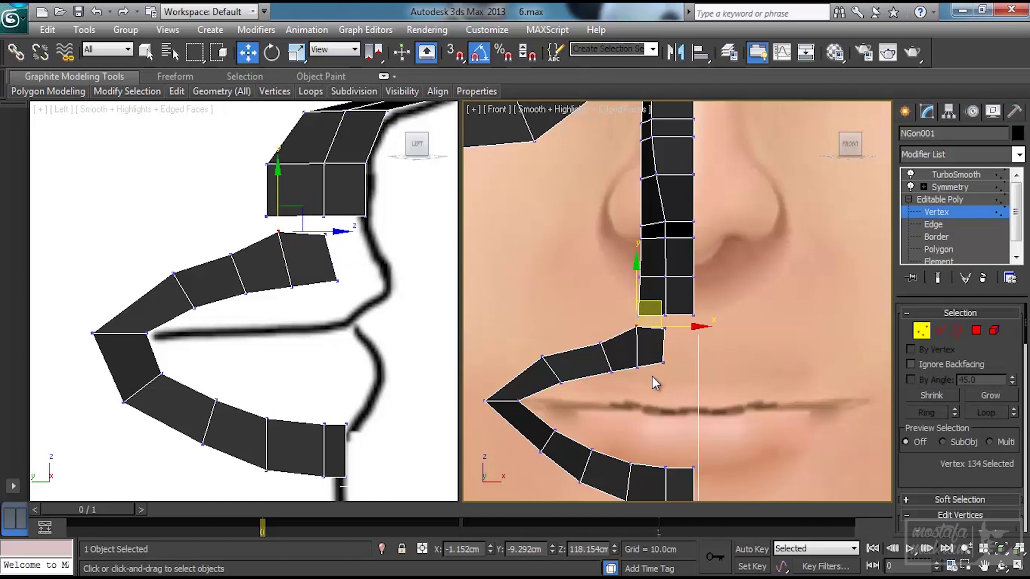
click(638, 365)
drag(589, 327, 605, 354)
drag(621, 315, 611, 308)
drag(612, 372, 622, 342)
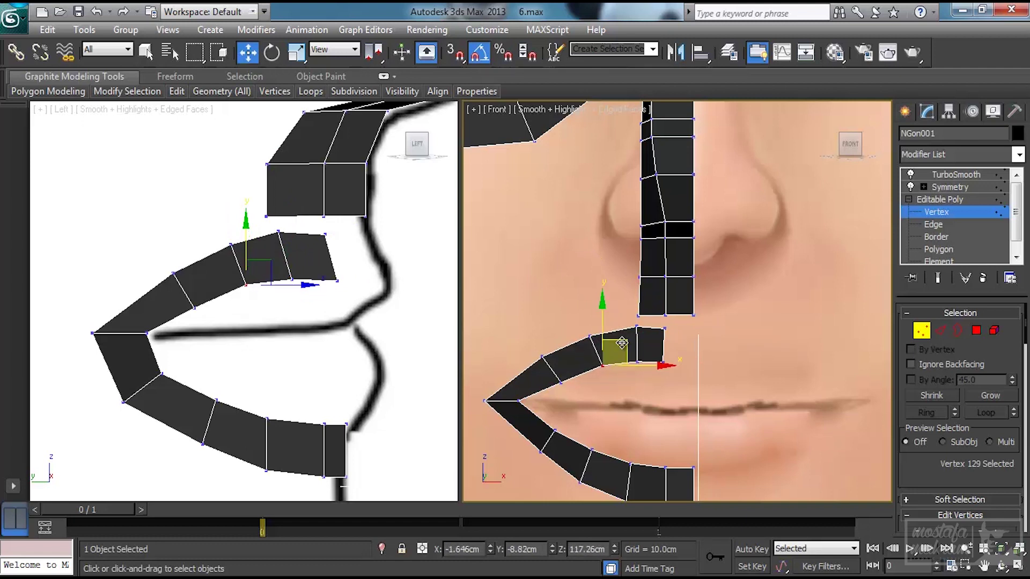
- Adjust the strip's inner vertices near the mouth corner in left view, moving the upper one back and up and the two lower ones forward and up
click(195, 310)
drag(214, 284, 207, 279)
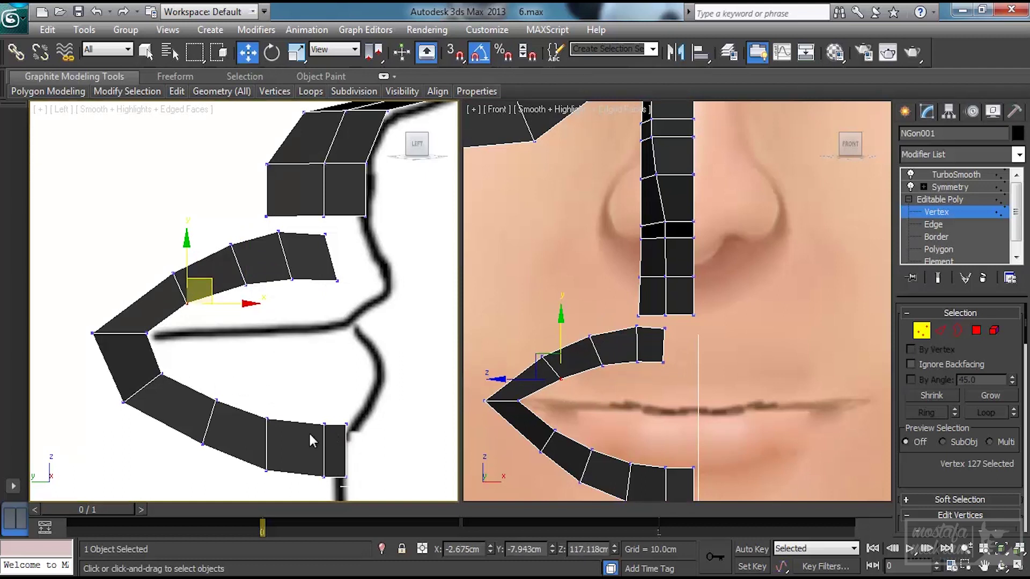
click(161, 374)
drag(185, 347, 194, 346)
click(227, 390)
click(220, 400)
drag(239, 377, 245, 362)
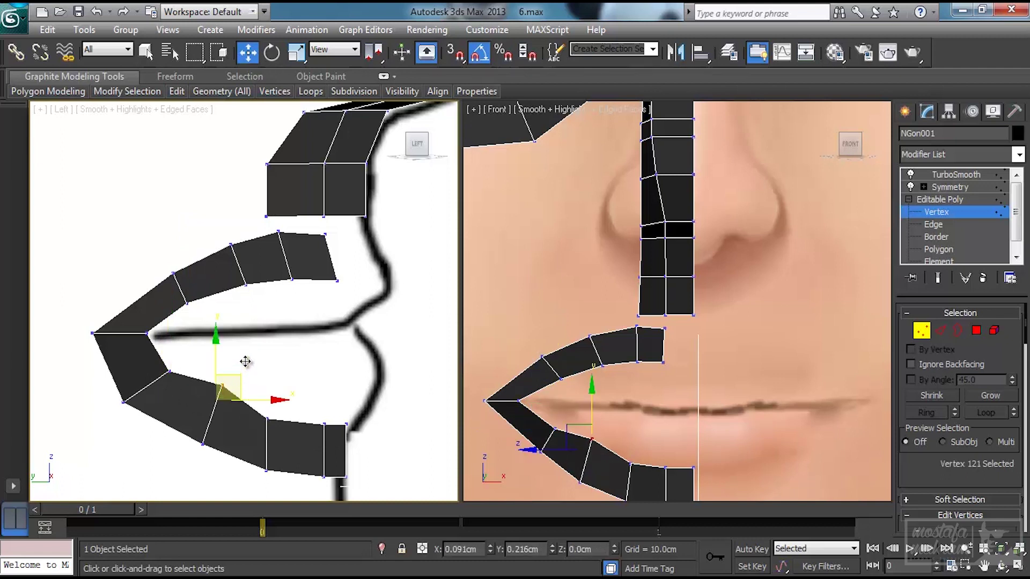
- Smooth the lower lip curve in front view by nudging its vertices upward and shifting the lower vertex beside the centre slightly outward
middle_drag(491, 420, 522, 367)
click(602, 434)
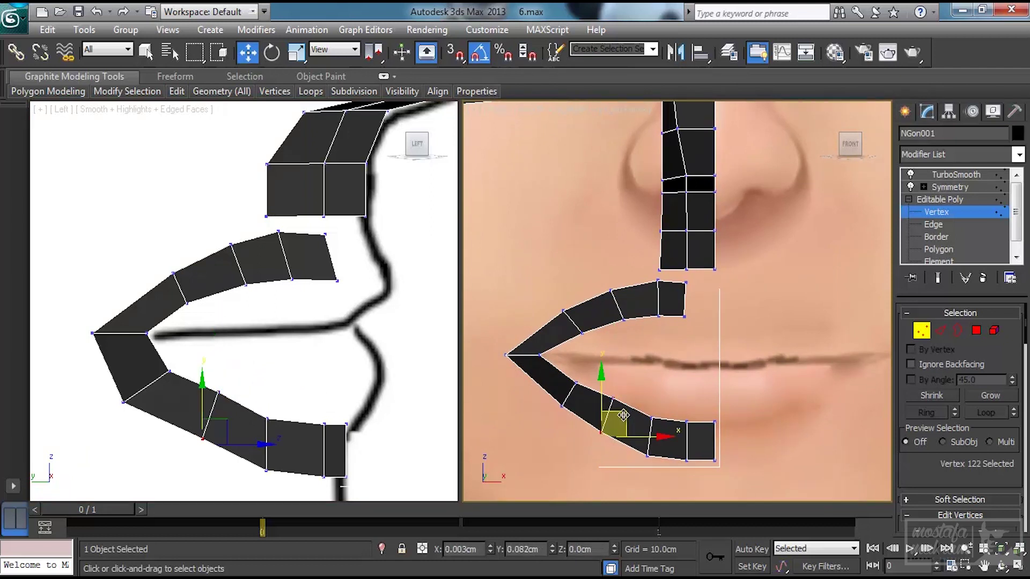
click(573, 382)
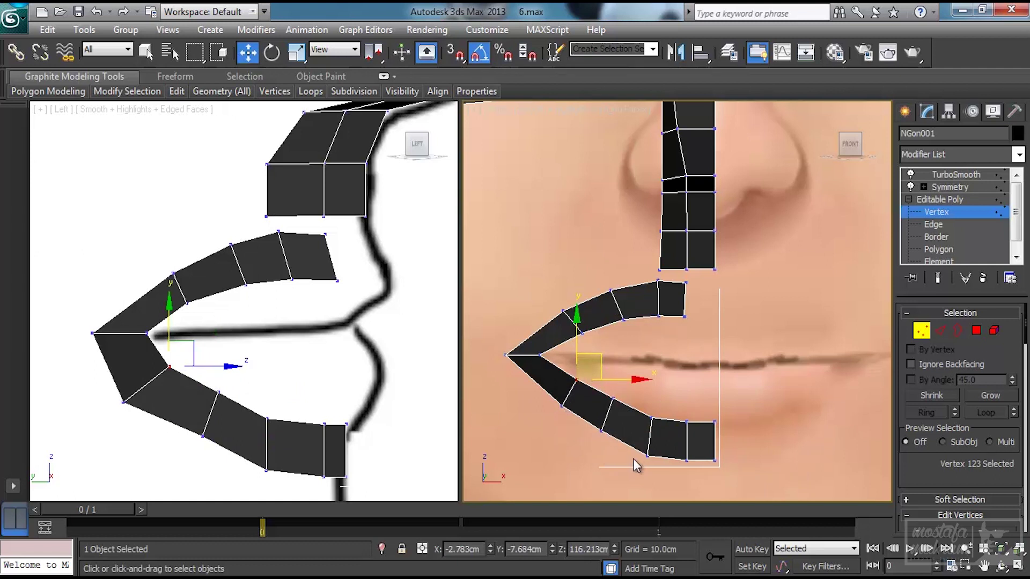
drag(633, 458, 666, 401)
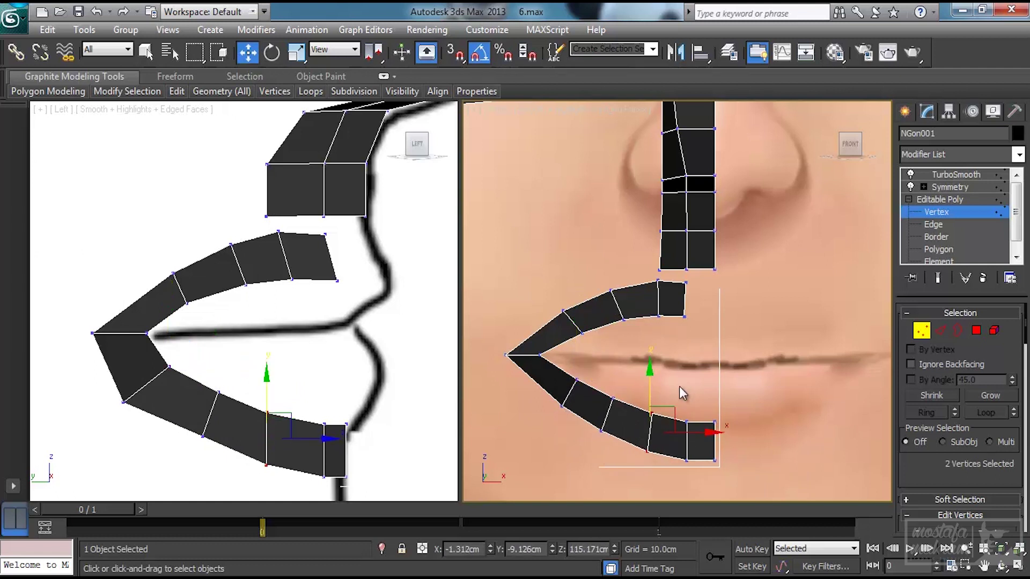
click(687, 462)
drag(726, 460, 723, 459)
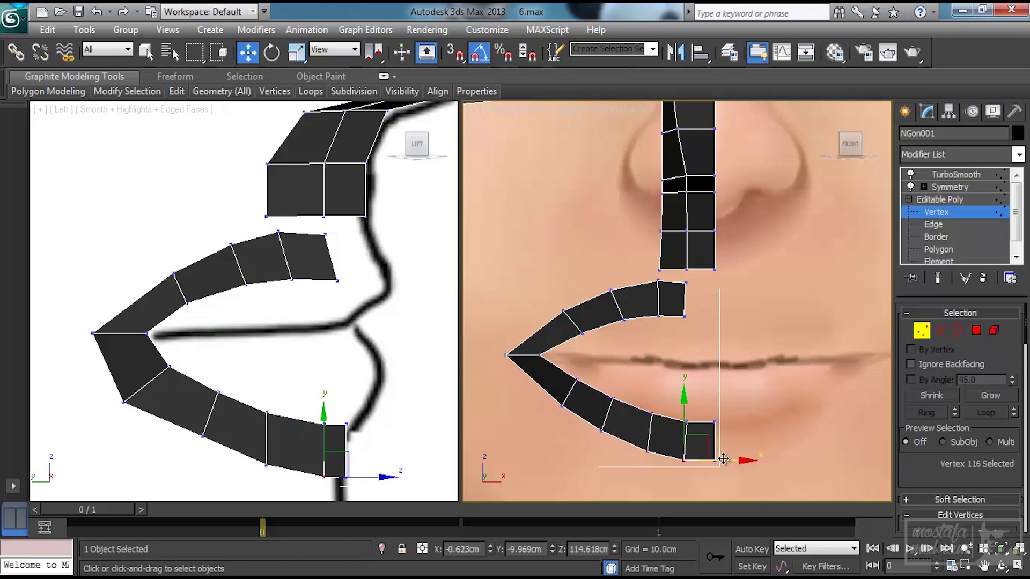
- Extrude the upper lip strip's end edge to the face's centre line and set both new end vertices to X 0
click(941, 331)
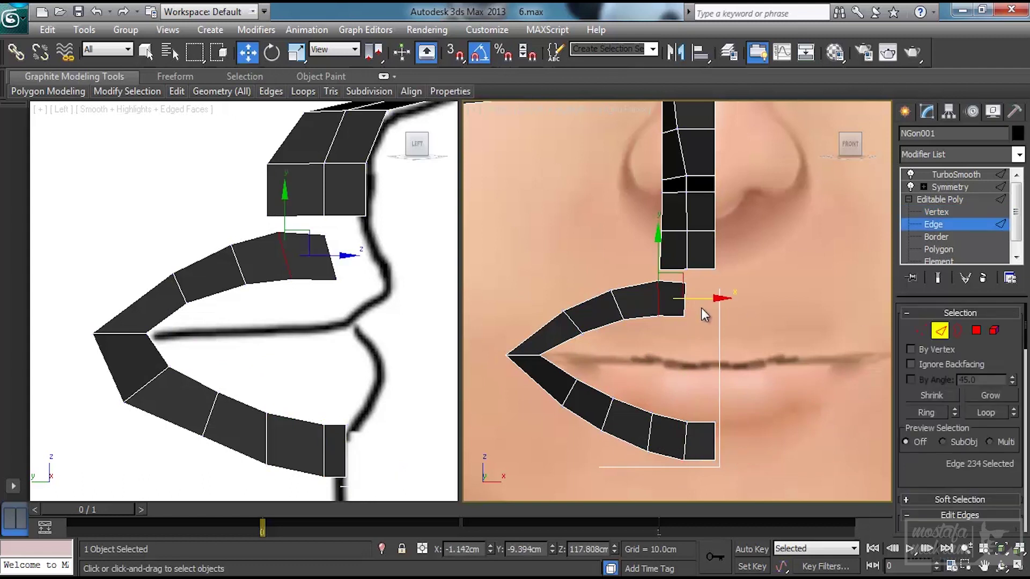
shift+drag(736, 299, 766, 298)
key(1)
click(717, 282)
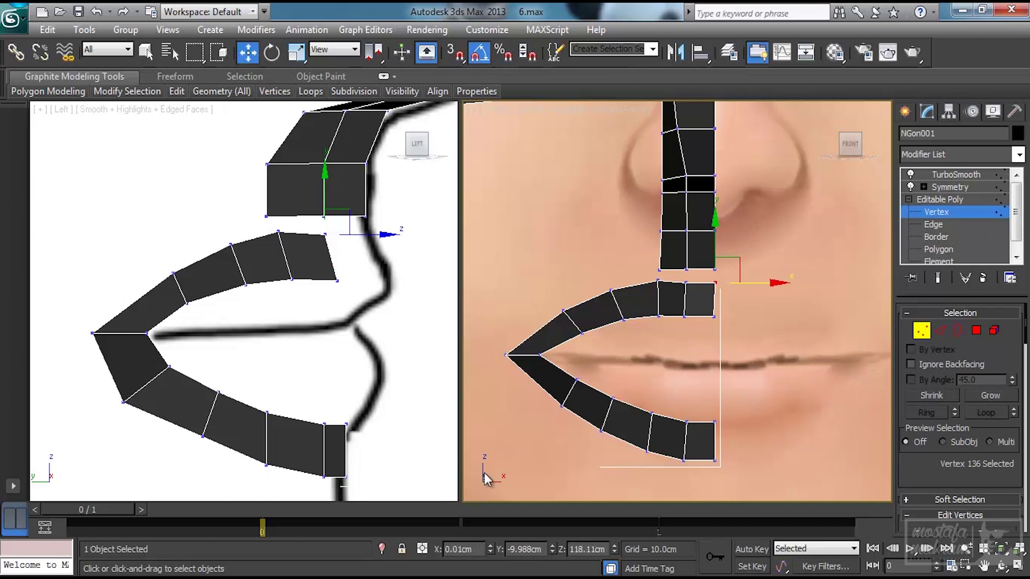
right_click(491, 548)
click(714, 315)
right_click(490, 550)
- Raise the last four vertices of the upper lip strip slightly in front view and select the neighbouring vertex pair
drag(676, 280, 697, 331)
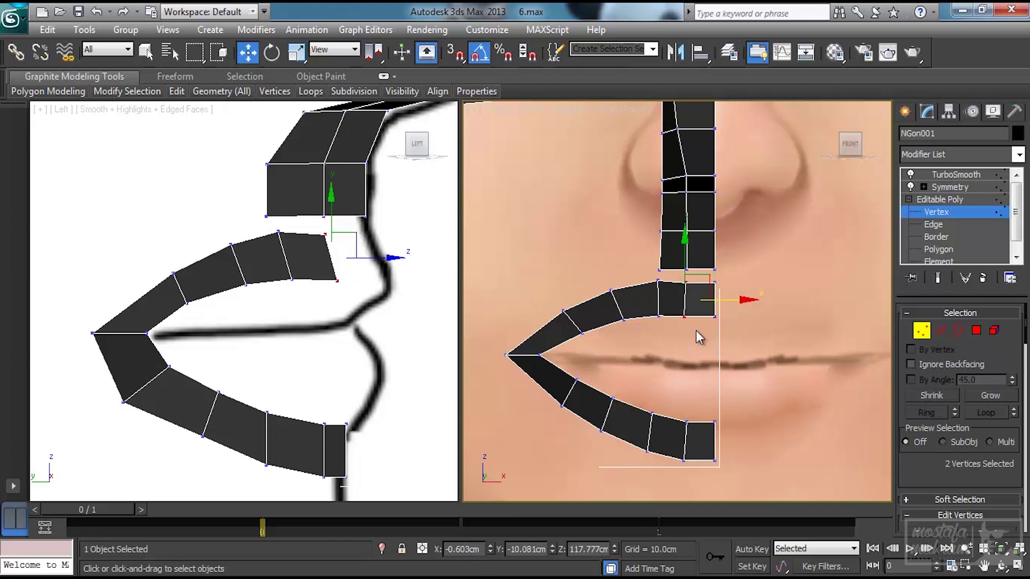
click(686, 316)
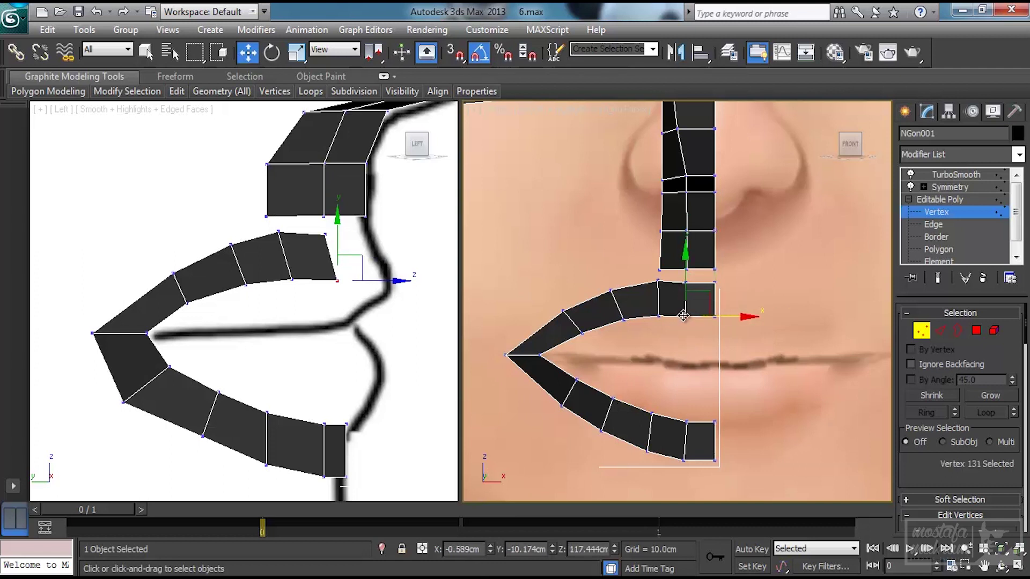
drag(645, 268, 734, 337)
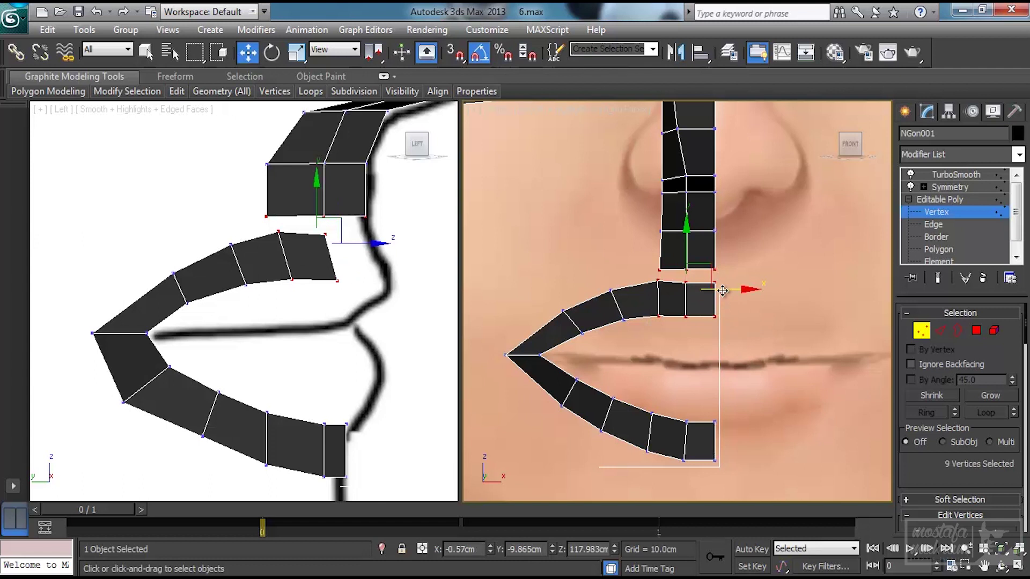
alt+drag(714, 268, 619, 273)
drag(687, 265, 666, 317)
drag(662, 253, 669, 253)
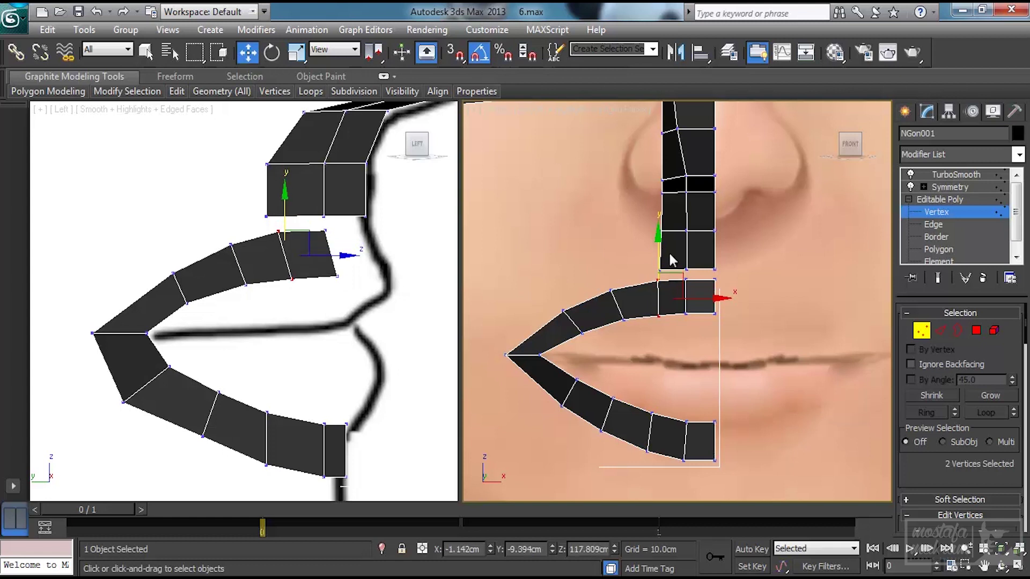
- Move the three lower-row vertices nearest the centre of the lower lip strip slightly backward in left view
click(268, 463)
drag(287, 444, 312, 440)
click(324, 476)
middle_drag(363, 428, 375, 394)
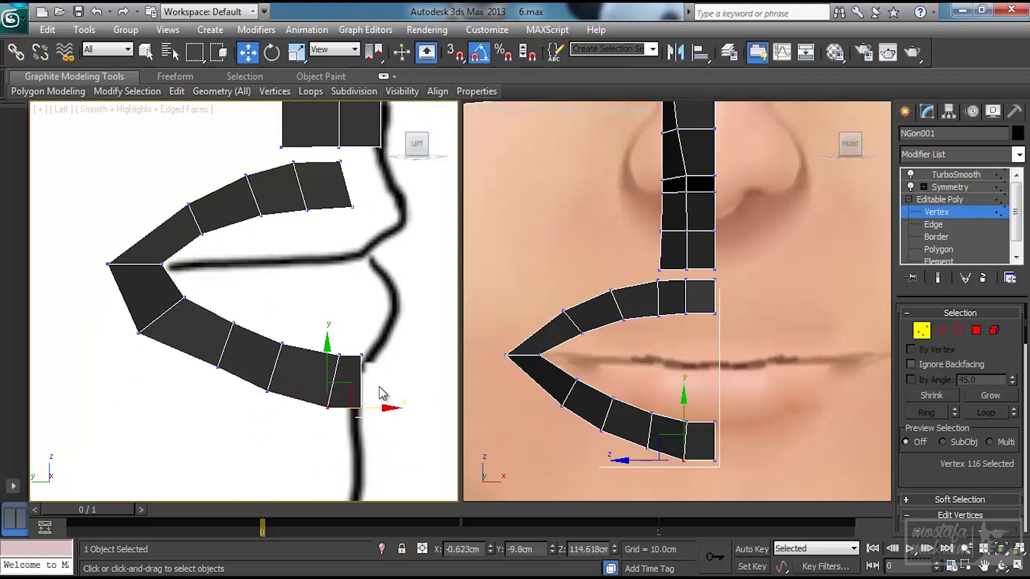
click(357, 409)
drag(391, 407, 382, 407)
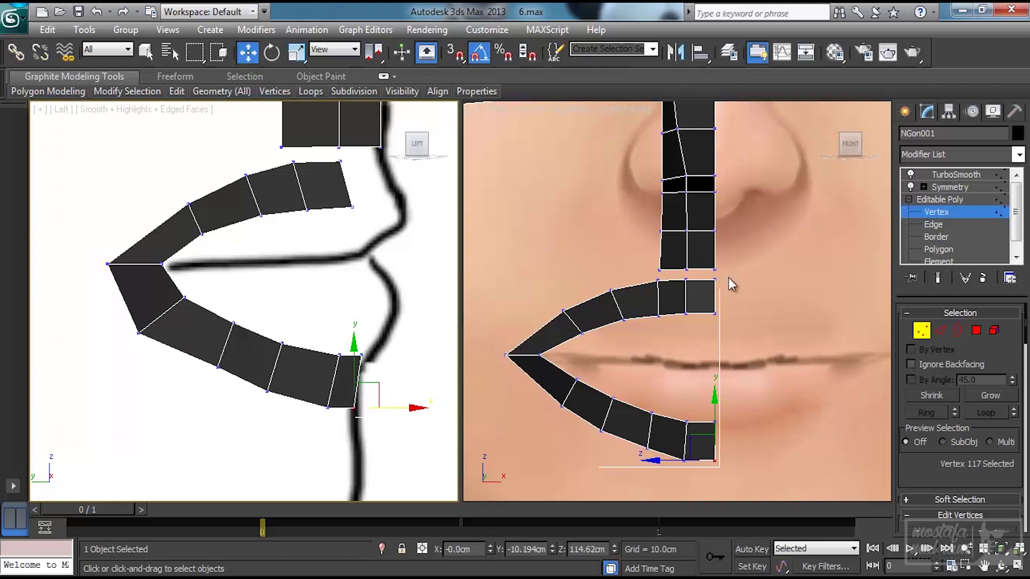
- Examine the smoothed lip strip in front view and the face mesh's nose and lip area from an angle in perspective view
click(945, 172)
click(739, 381)
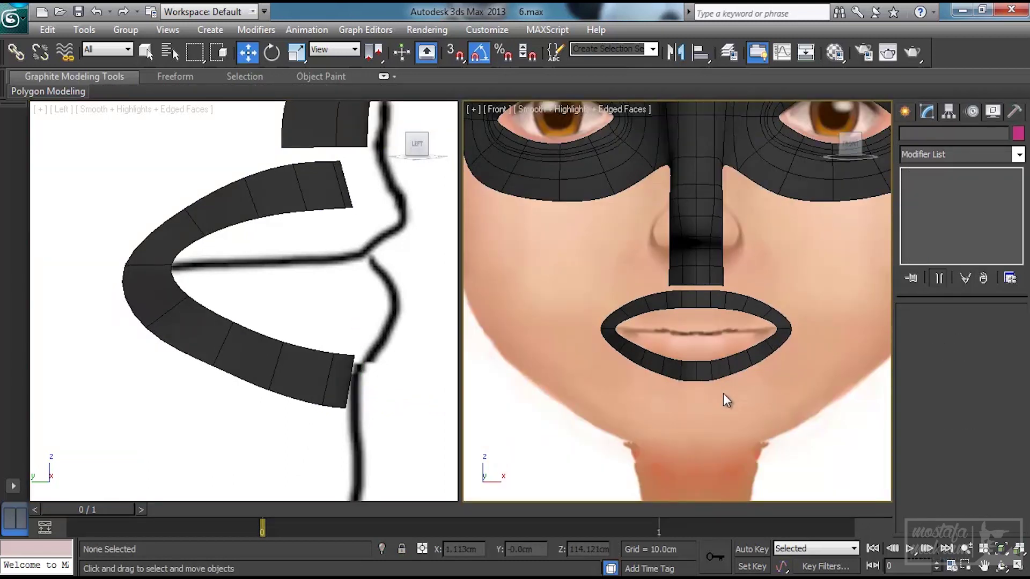
key(p)
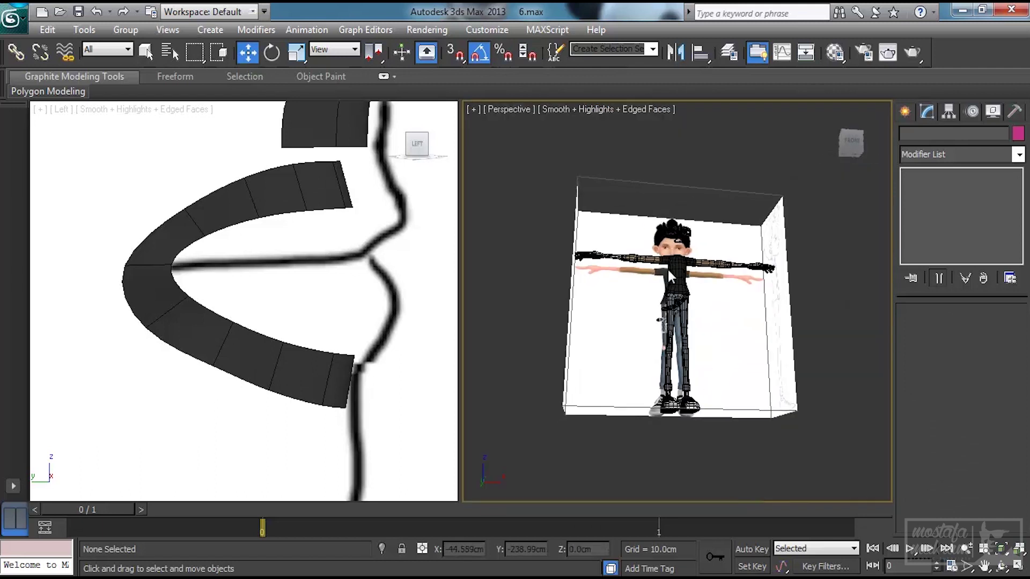
click(683, 225)
key(z)
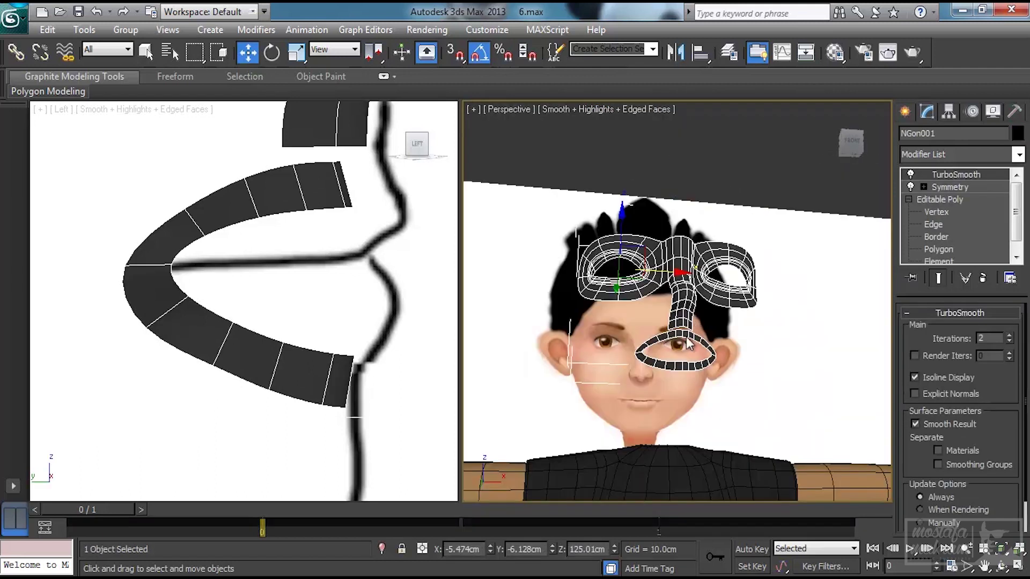
scroll(680, 306, up, 5)
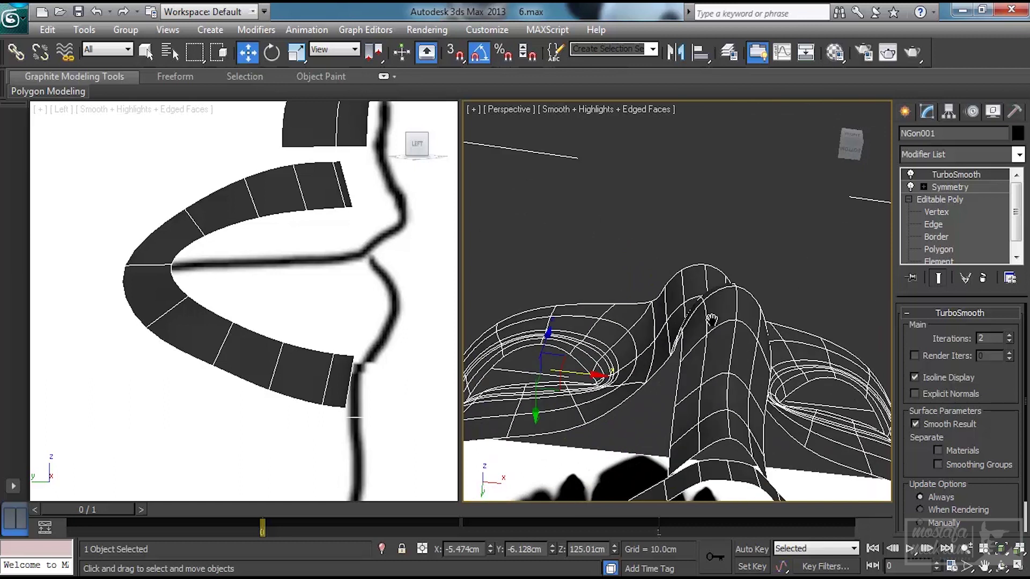
alt+middle_drag(732, 394, 813, 297)
- Move the upper lip's two centre-line vertices forward in perspective view
click(936, 212)
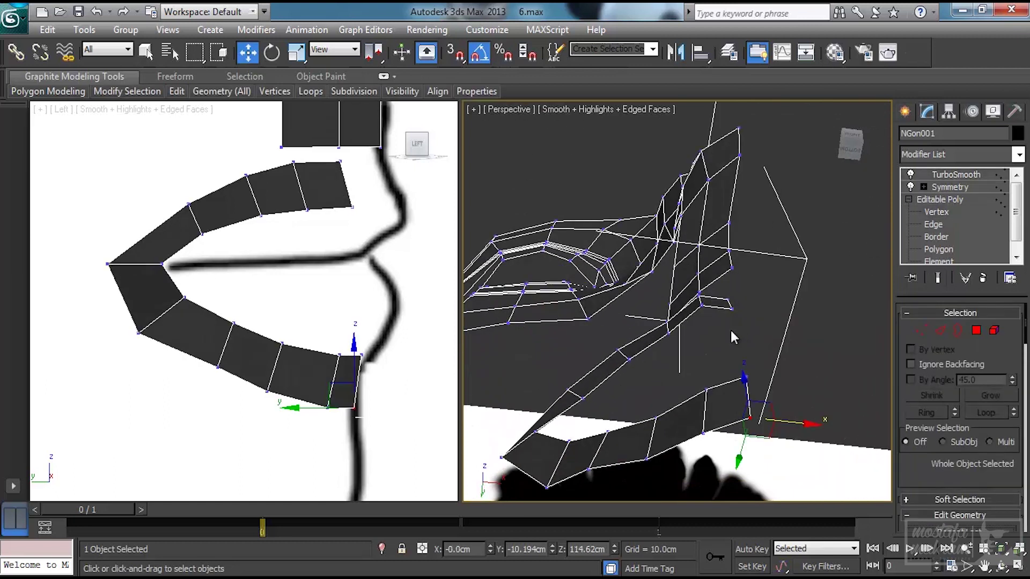
click(731, 312)
ctrl+click(729, 300)
drag(720, 351, 721, 338)
- Select the three centre-line vertices at the lower end of the nose strip and move them slightly backward
click(730, 225)
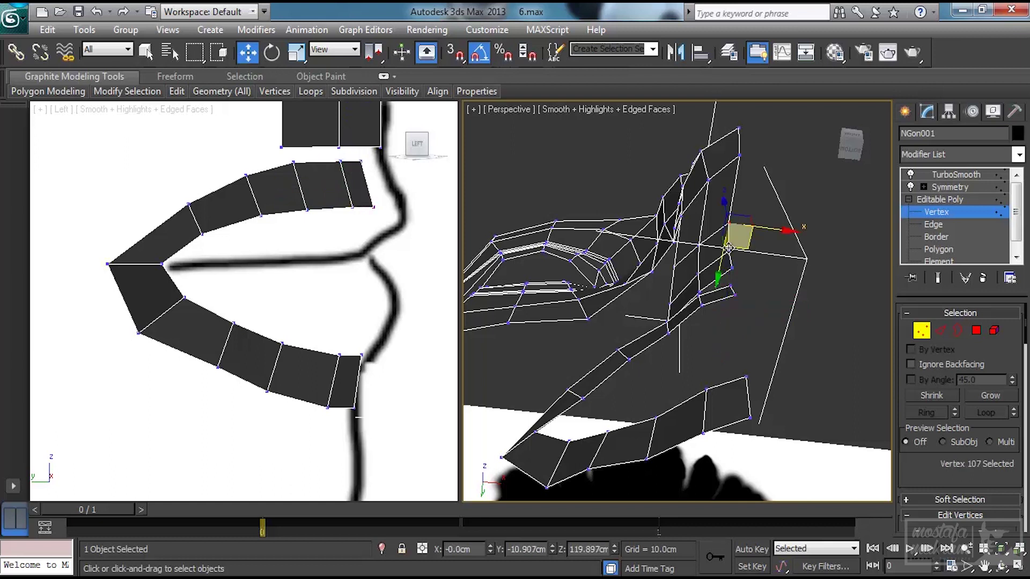
ctrl+click(726, 271)
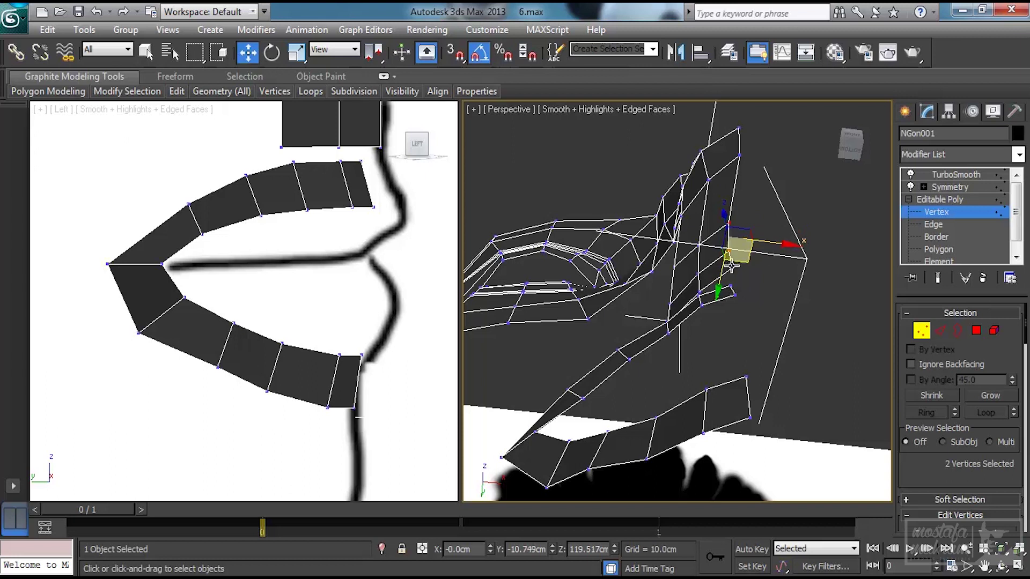
ctrl+click(717, 300)
drag(720, 300, 719, 300)
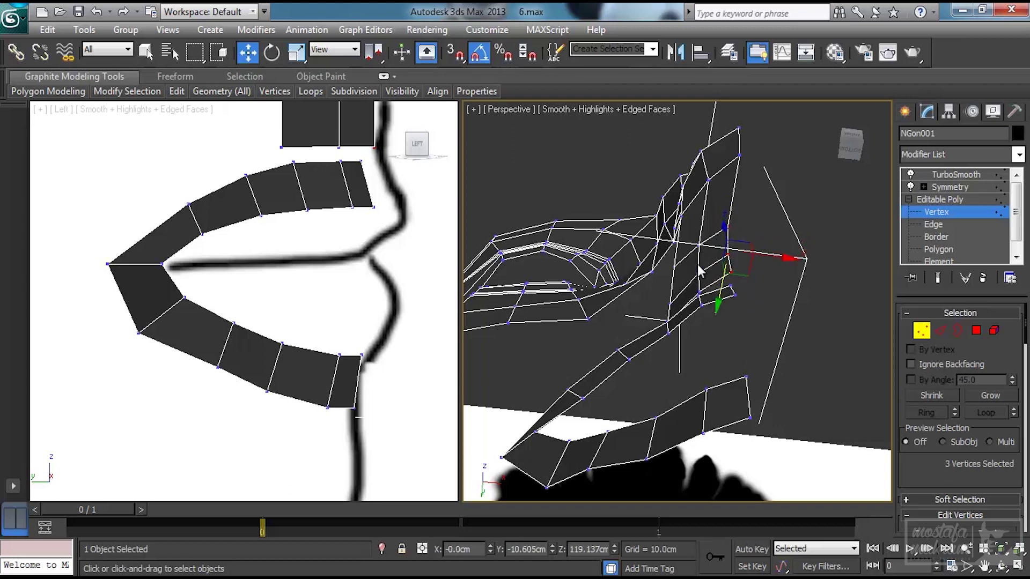
- Select the three middle-column vertices at the nose strip's lower end and move them forward and slightly outward
click(699, 246)
ctrl+click(700, 272)
ctrl+click(699, 292)
drag(692, 320, 692, 309)
drag(745, 266, 739, 264)
- Select the three outer-column vertices at the nose strip's lower end and move them about 0.28 cm forward
click(674, 267)
alt+middle_drag(689, 308, 713, 326)
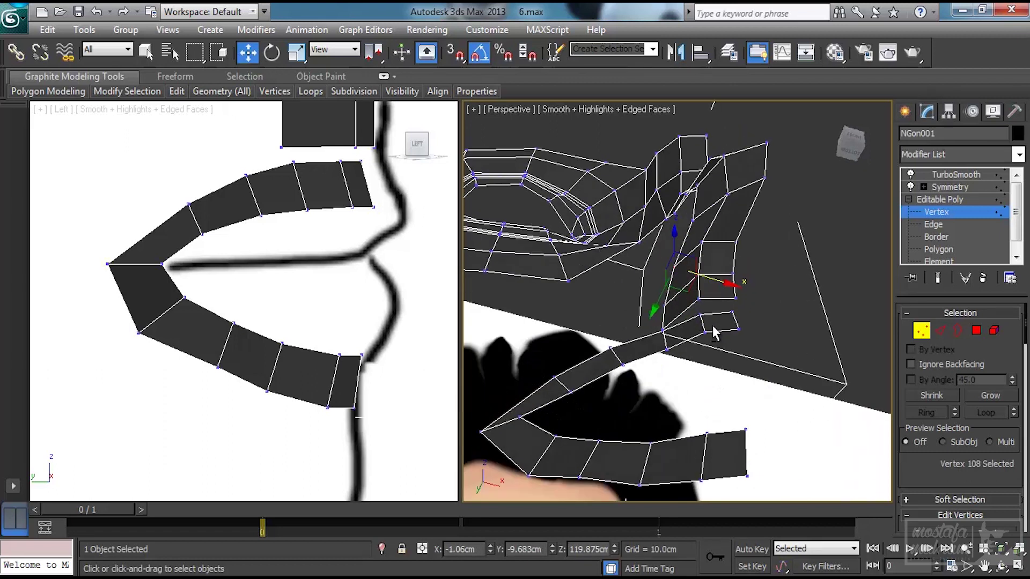
ctrl+click(666, 308)
ctrl+click(664, 331)
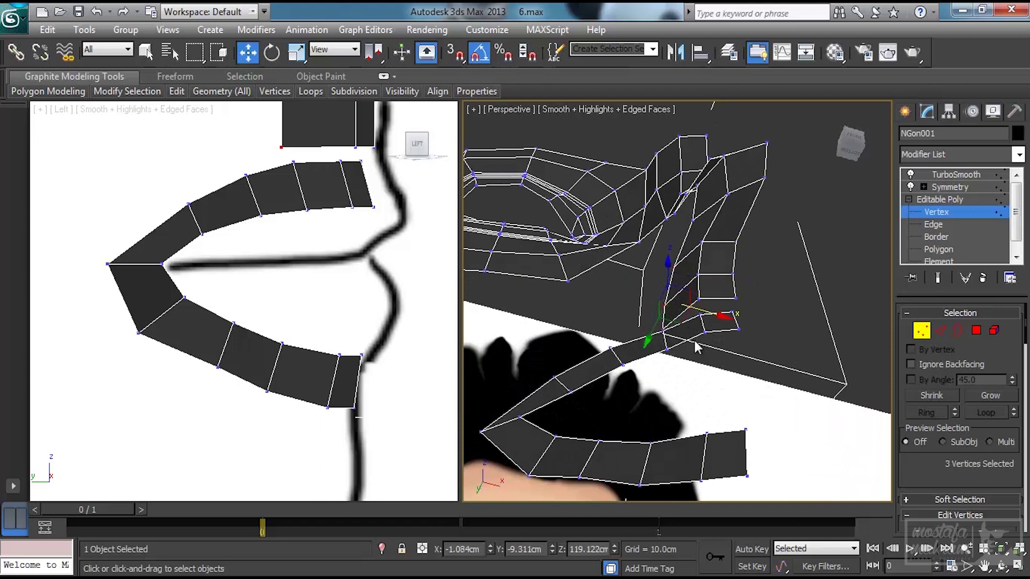
drag(648, 337, 650, 326)
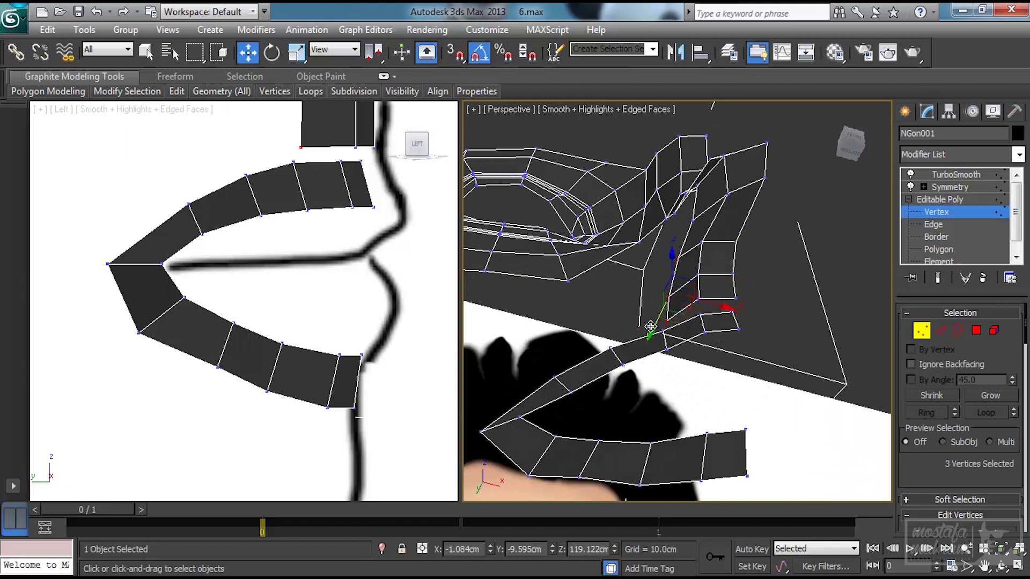
- Shift the three outer nose strip vertices further forward and move them outward from the face's centre
middle_drag(384, 269, 381, 372)
middle_drag(371, 260, 366, 326)
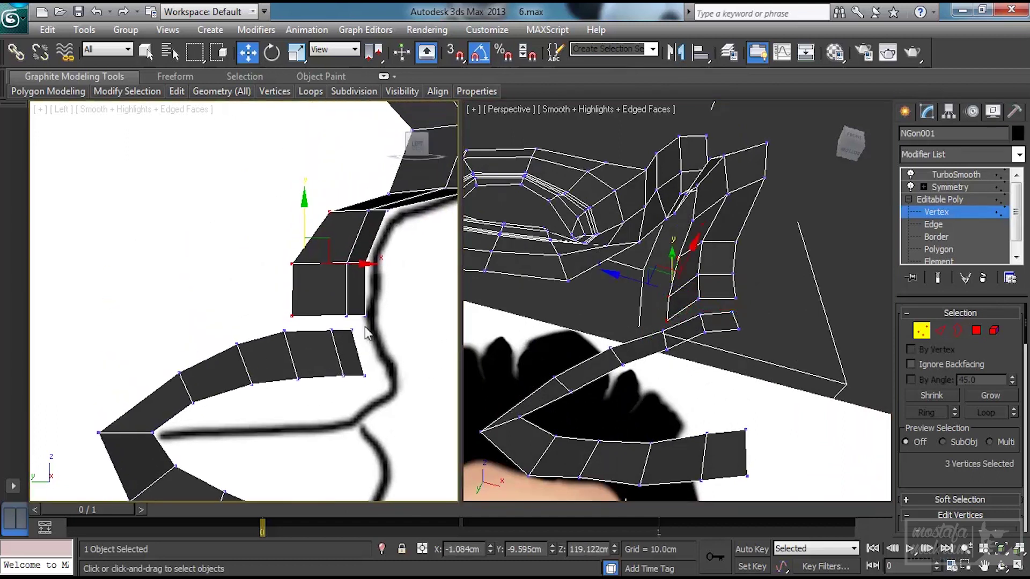
drag(355, 265, 361, 269)
right_click(656, 277)
drag(723, 301, 709, 298)
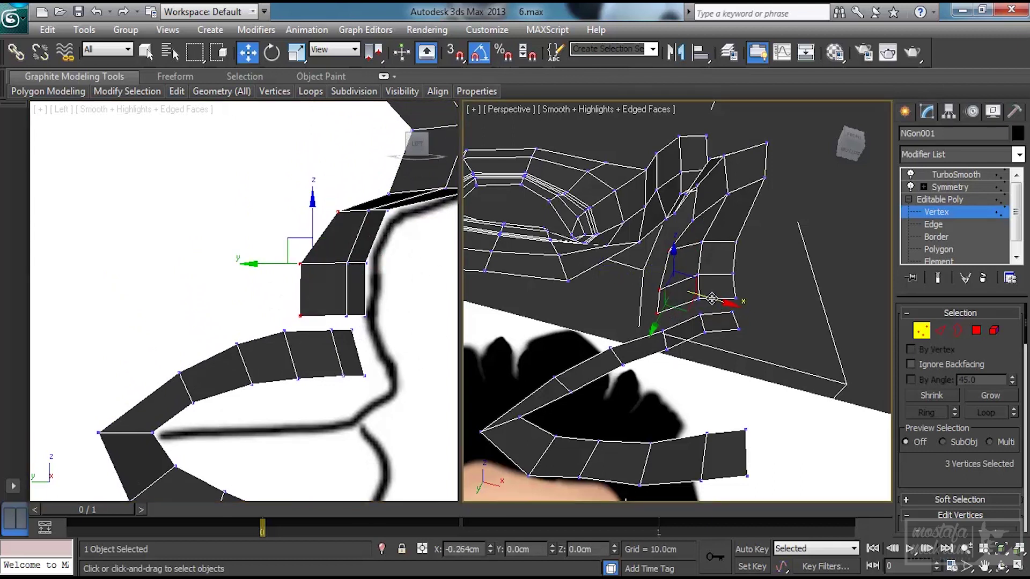
alt+middle_drag(709, 298, 656, 328)
drag(656, 328, 659, 325)
- Adjust the outer vertices higher up on the nose strip to follow the widened column below the nose
alt+middle_drag(658, 326, 700, 232)
click(690, 218)
drag(701, 232, 699, 227)
alt+middle_drag(743, 230, 761, 274)
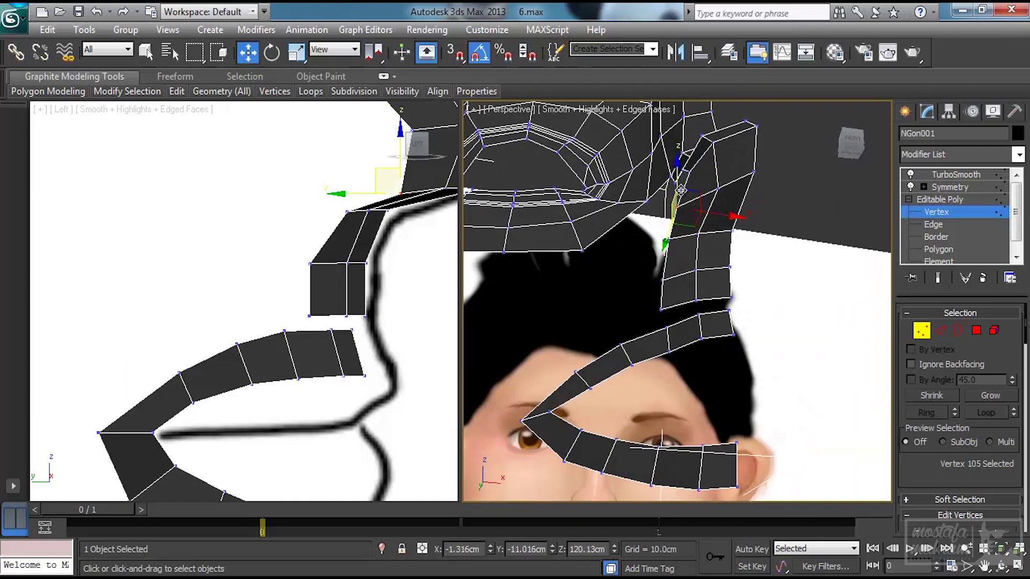
click(684, 172)
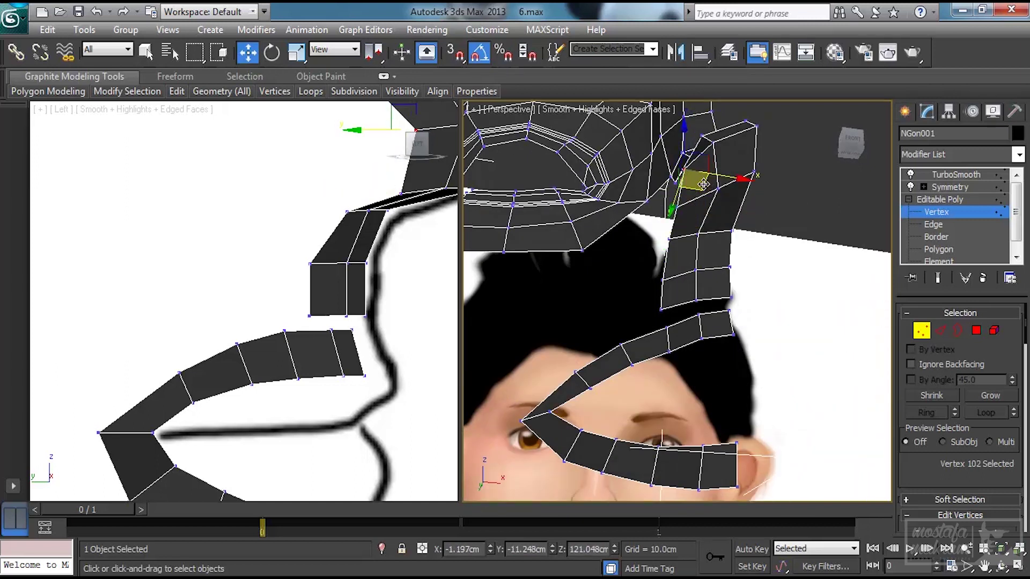
- Adjust the vertex pairs on the upper lip strip near the mouth corner to smooth its curve
middle_drag(421, 269, 408, 327)
scroll(407, 327, down, 2)
alt+middle_drag(689, 346, 681, 314)
drag(655, 298, 617, 353)
middle_drag(659, 361, 688, 308)
drag(558, 304, 600, 333)
alt+middle_drag(600, 332, 709, 404)
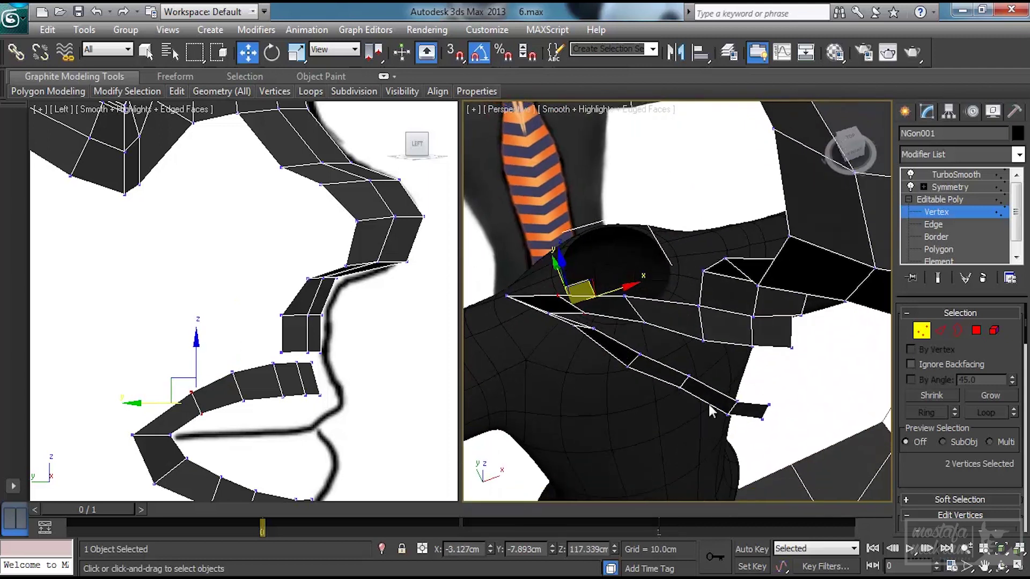
- Reposition the vertex pairs along the lower lip strip to round its curve as seen from above
drag(700, 370, 678, 396)
drag(697, 357, 624, 372)
alt+middle_drag(674, 388, 737, 388)
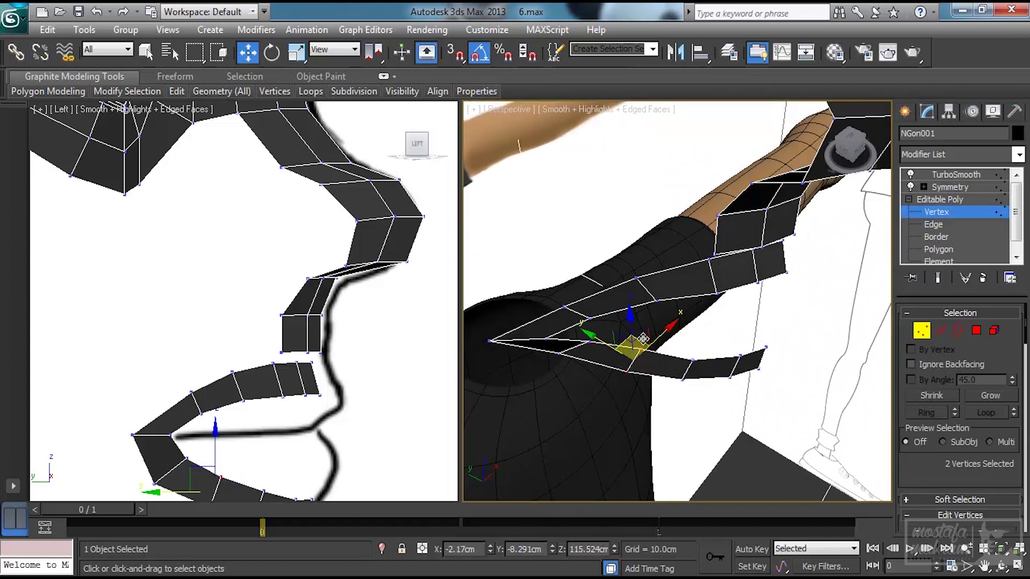
drag(643, 339, 649, 406)
alt+middle_drag(692, 368, 701, 395)
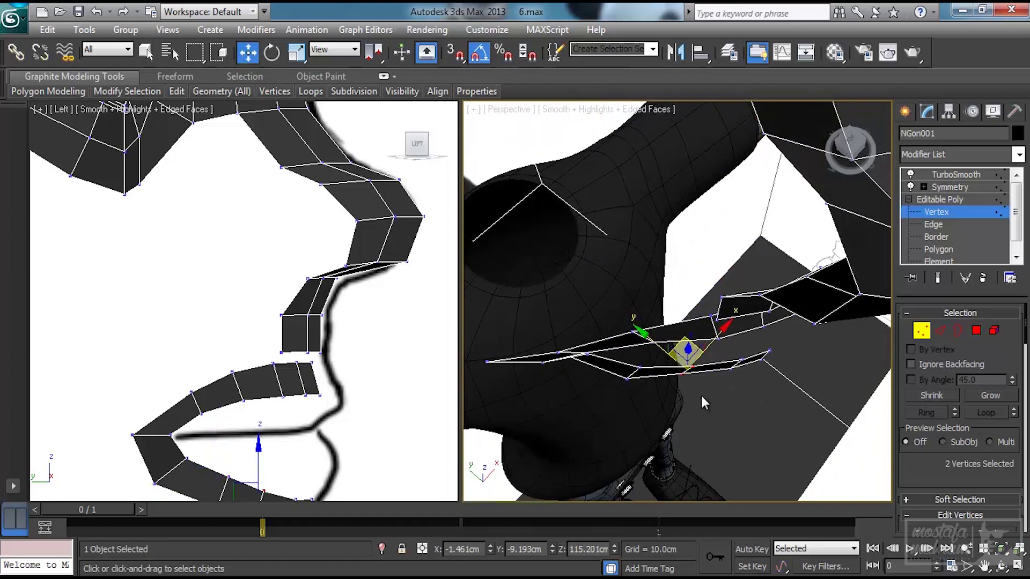
drag(686, 346, 689, 357)
- Refine the positions of the lower lip strip's vertex pairs, finishing with the pair beside the mouth corner
alt+middle_drag(648, 391, 626, 338)
drag(617, 296, 619, 295)
alt+middle_drag(719, 325, 780, 317)
drag(589, 295, 588, 305)
alt+middle_drag(596, 304, 644, 299)
drag(613, 348, 608, 347)
alt+middle_drag(643, 314, 677, 379)
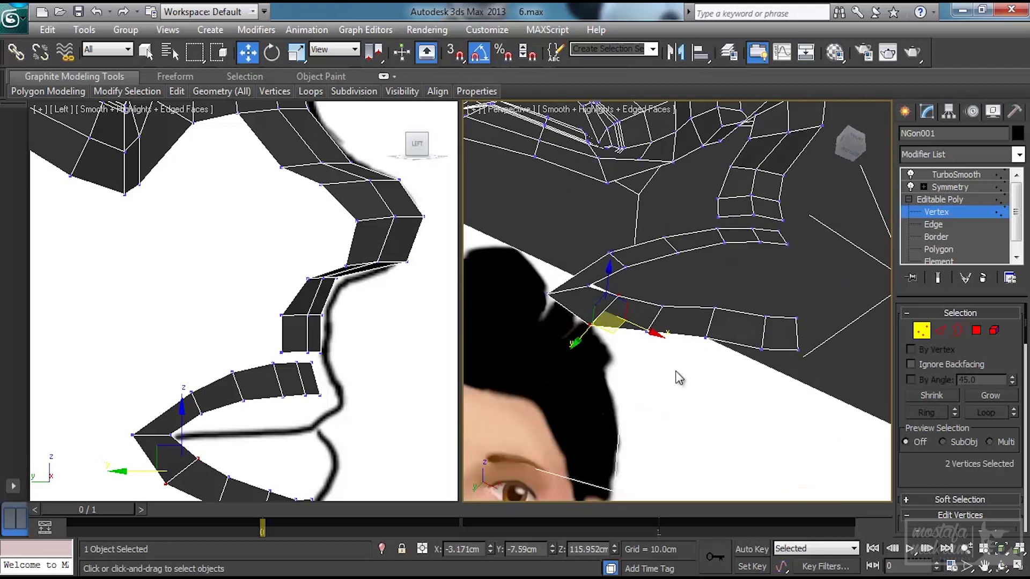
- Move the lower lip's inner-edge vertex two columns from the mouth corner about 0.12 cm outward, and check the smoothed, mirrored mesh
alt+middle_drag(715, 299, 717, 338)
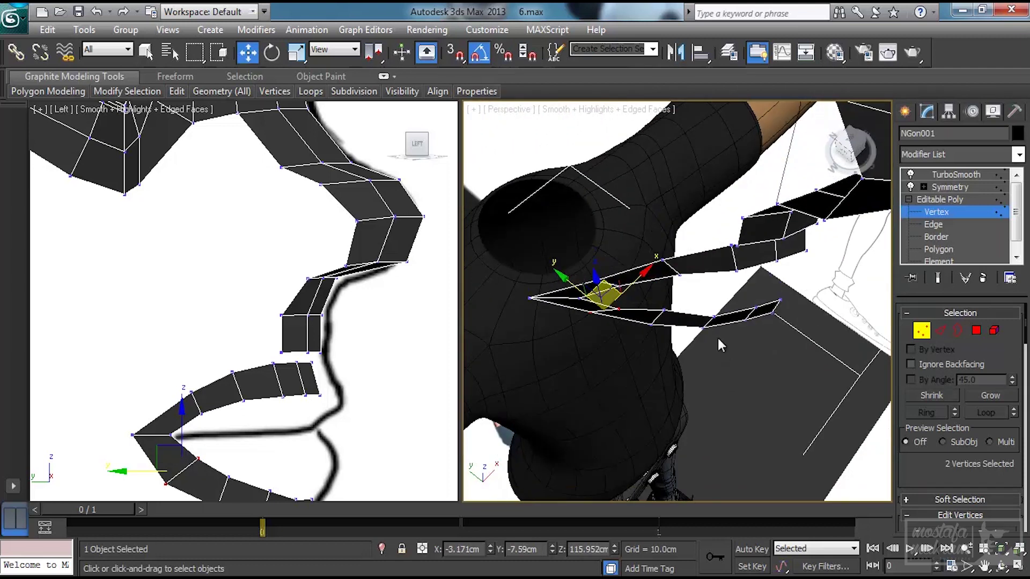
click(668, 310)
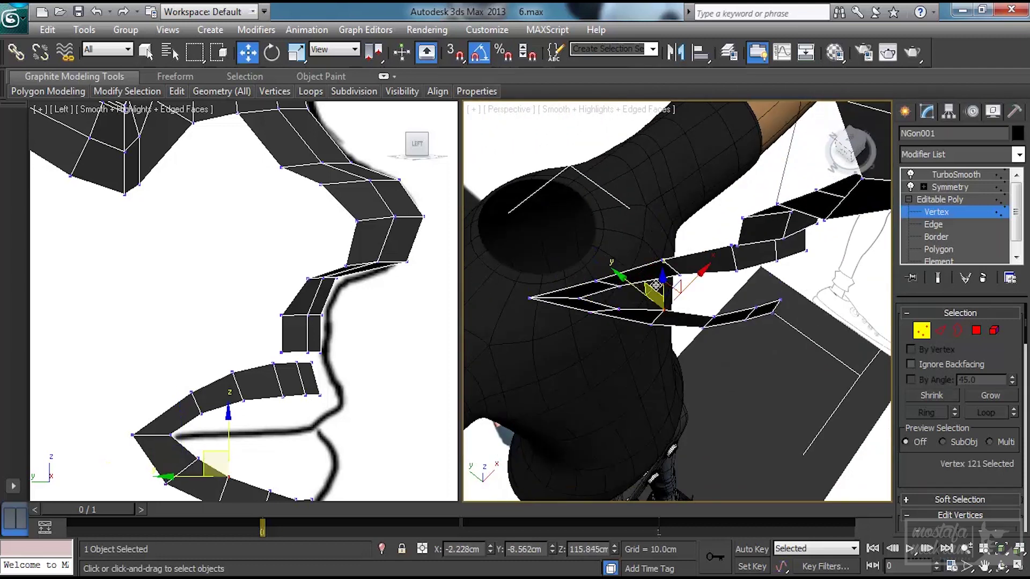
drag(653, 294, 652, 300)
alt+middle_drag(722, 293, 702, 255)
click(944, 176)
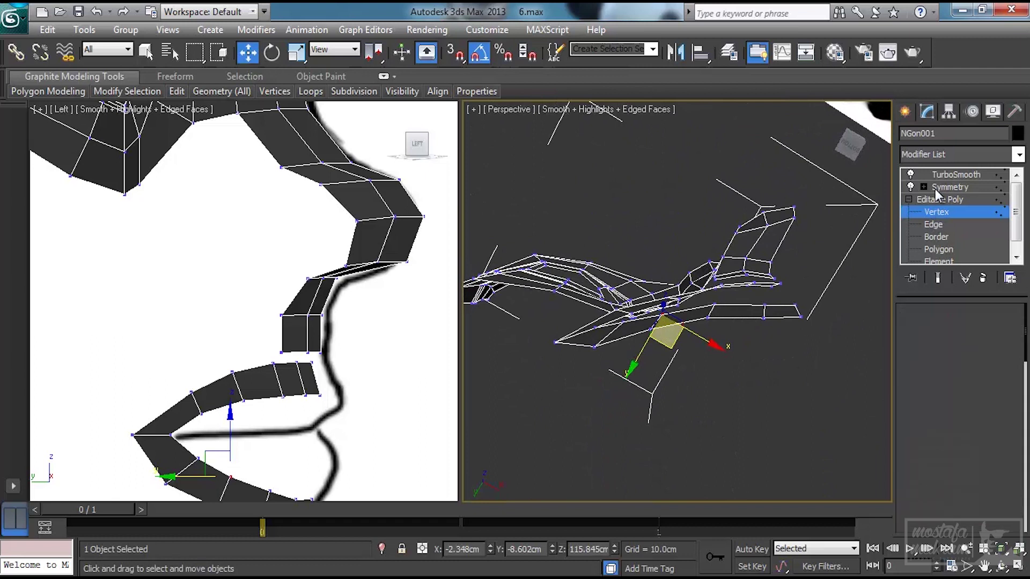
click(692, 401)
alt+middle_drag(754, 318, 704, 339)
click(775, 321)
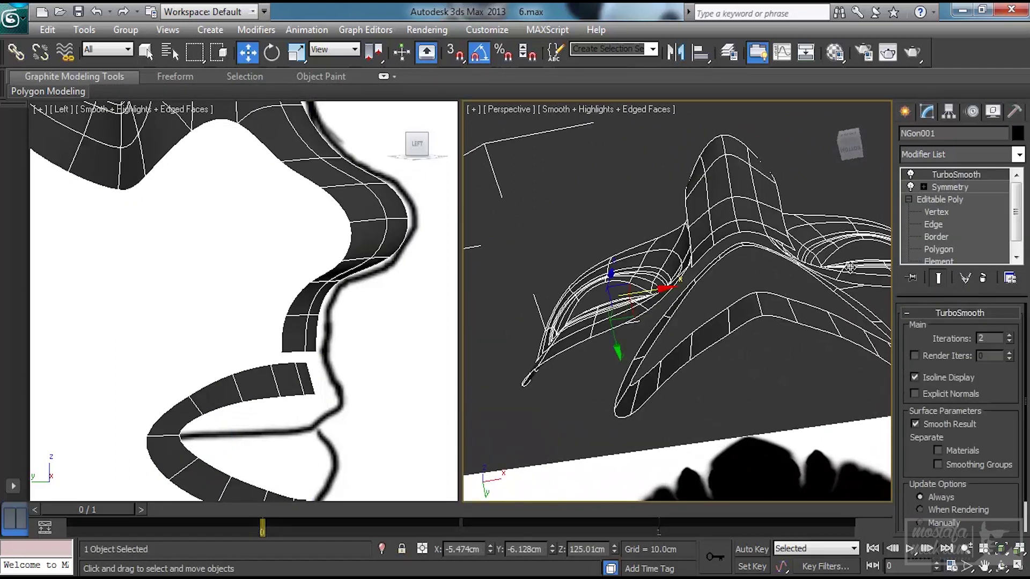
- Move the lower lip's vertex pair beside the mouth corner outward, and check the smoothed lips from the front and above
click(936, 213)
drag(754, 325, 707, 362)
alt+middle_drag(716, 378, 692, 404)
drag(665, 355, 612, 414)
alt+middle_drag(732, 352, 728, 428)
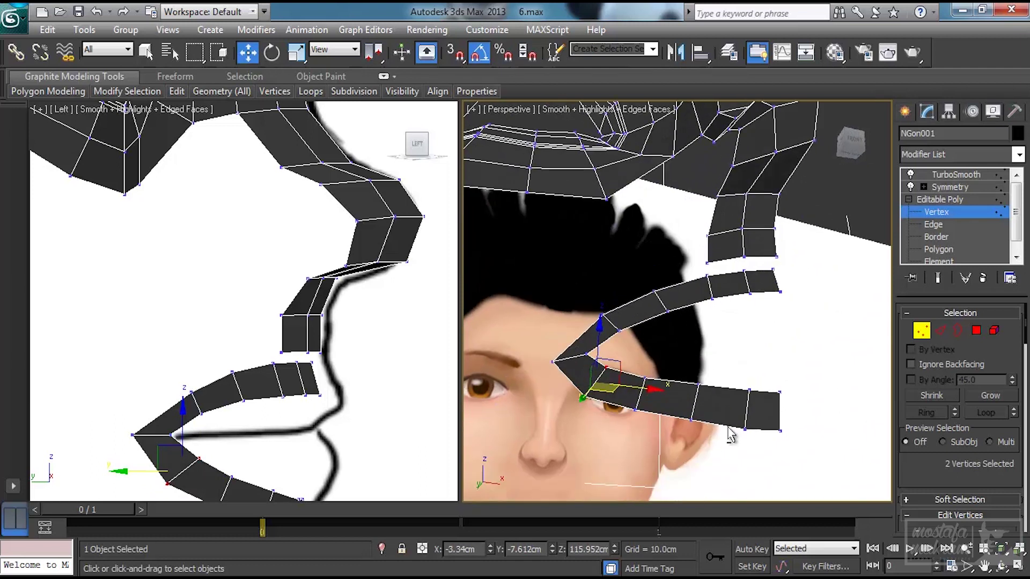
click(944, 176)
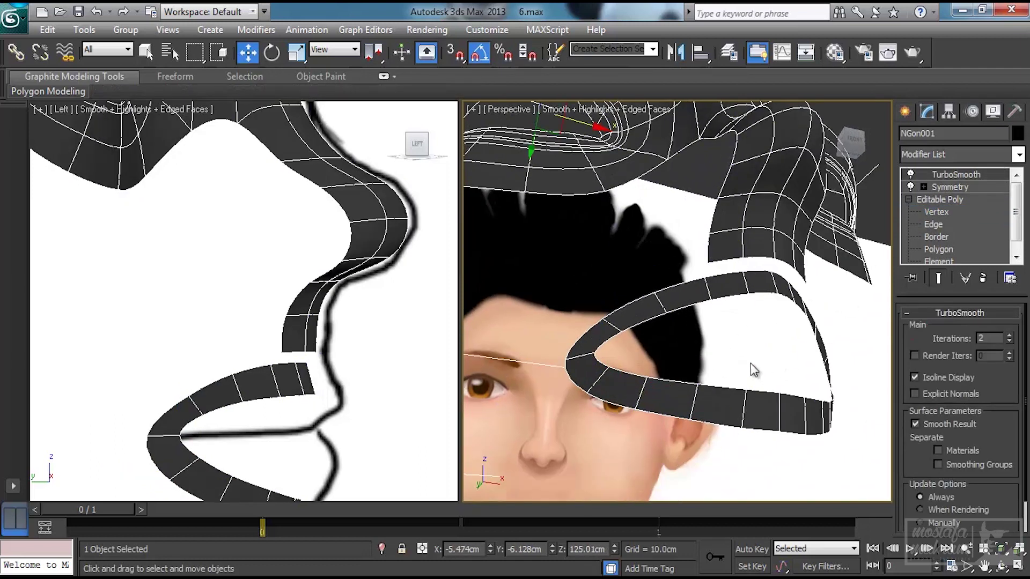
click(753, 362)
alt+middle_drag(775, 321, 749, 417)
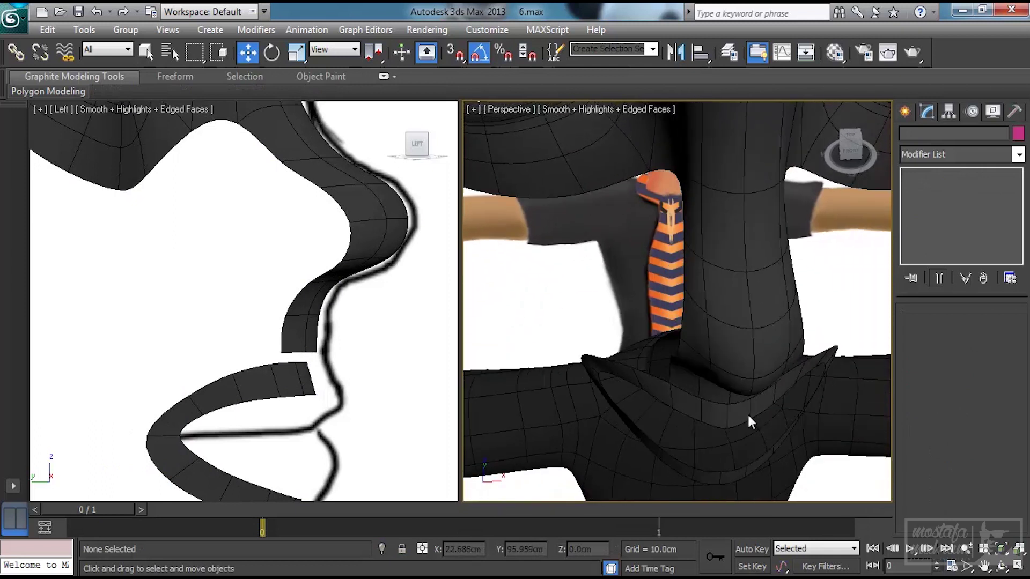
click(739, 418)
- Return to vertex editing and select the lip strip's vertices from the mouth corner forward, leaving out the front columns
click(937, 212)
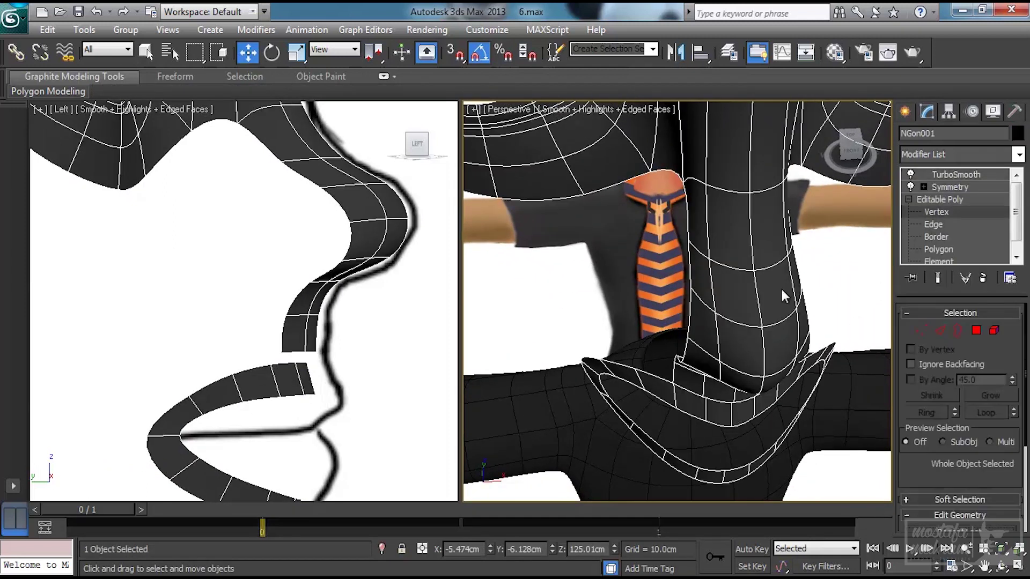
alt+middle_drag(727, 336, 568, 363)
drag(570, 369, 644, 424)
alt+middle_drag(678, 397, 703, 405)
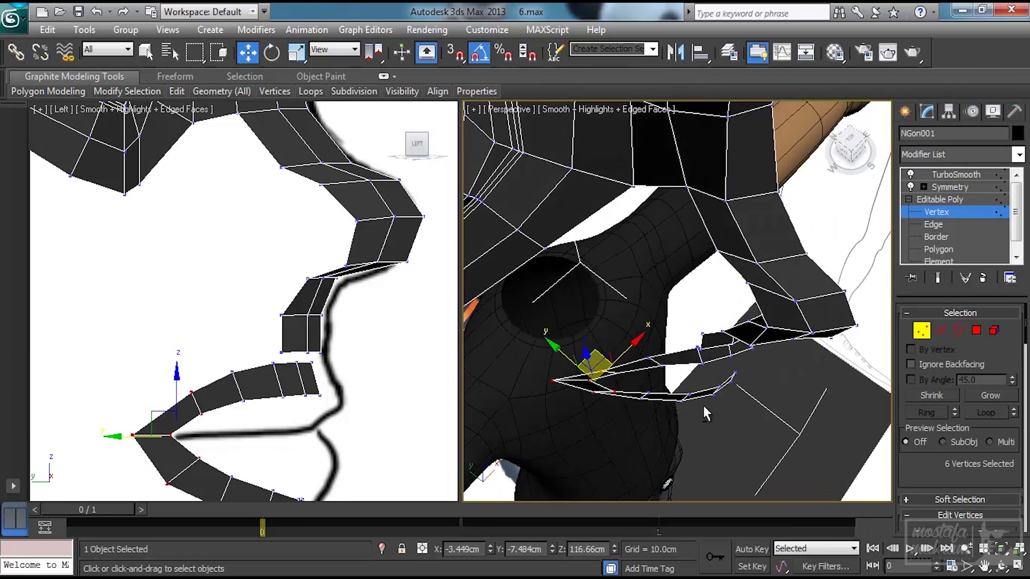
drag(540, 329, 701, 435)
alt+middle_drag(702, 435, 737, 403)
alt+drag(753, 369, 701, 433)
alt+middle_drag(632, 352, 644, 361)
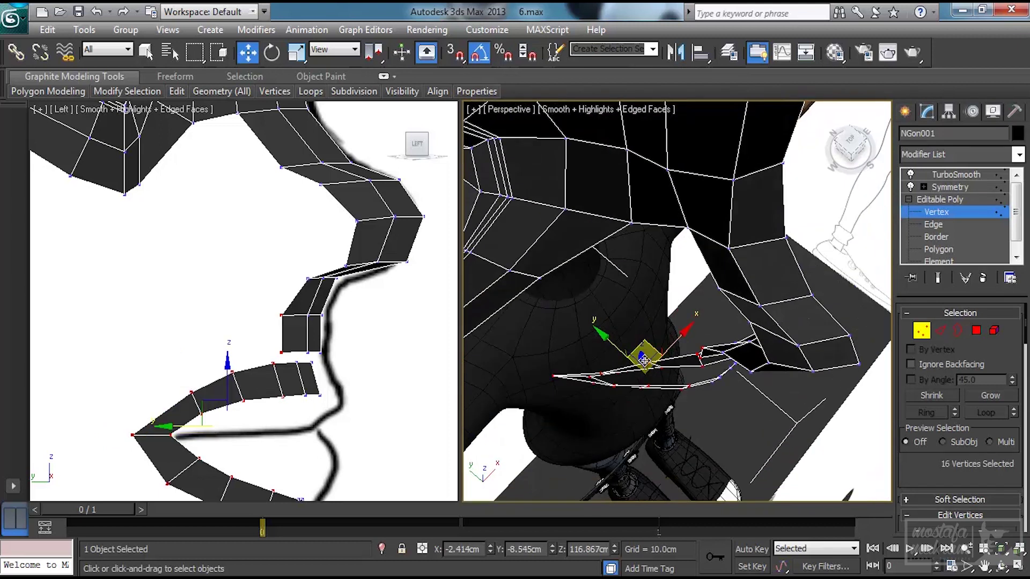
- Reduce the selection to 14 lip vertices and move them about 0.28 cm forward and 0.11 cm outward
drag(646, 337, 646, 344)
alt+middle_drag(747, 392, 744, 332)
drag(740, 334, 716, 336)
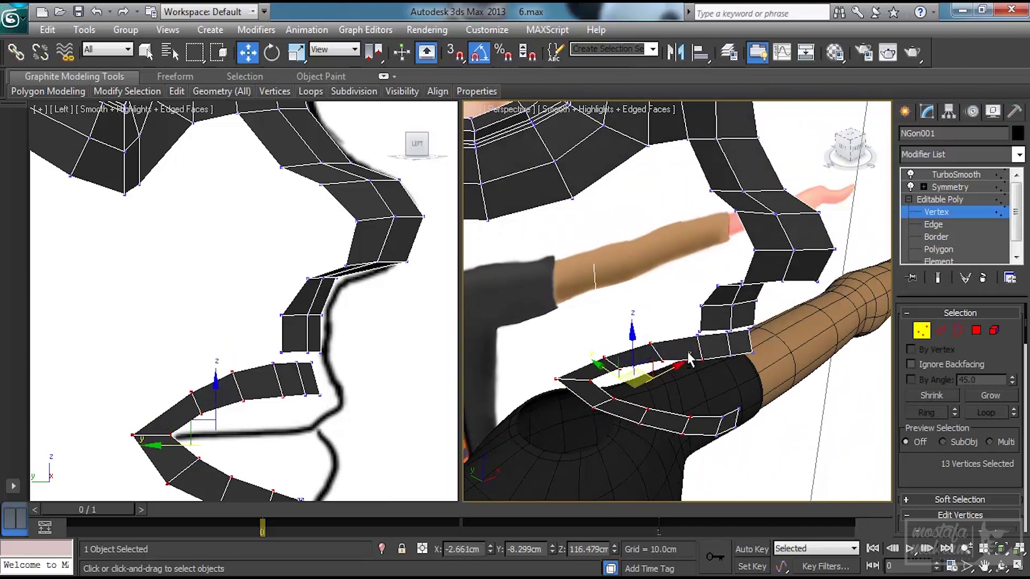
ctrl+click(695, 335)
alt+middle_drag(645, 364, 641, 397)
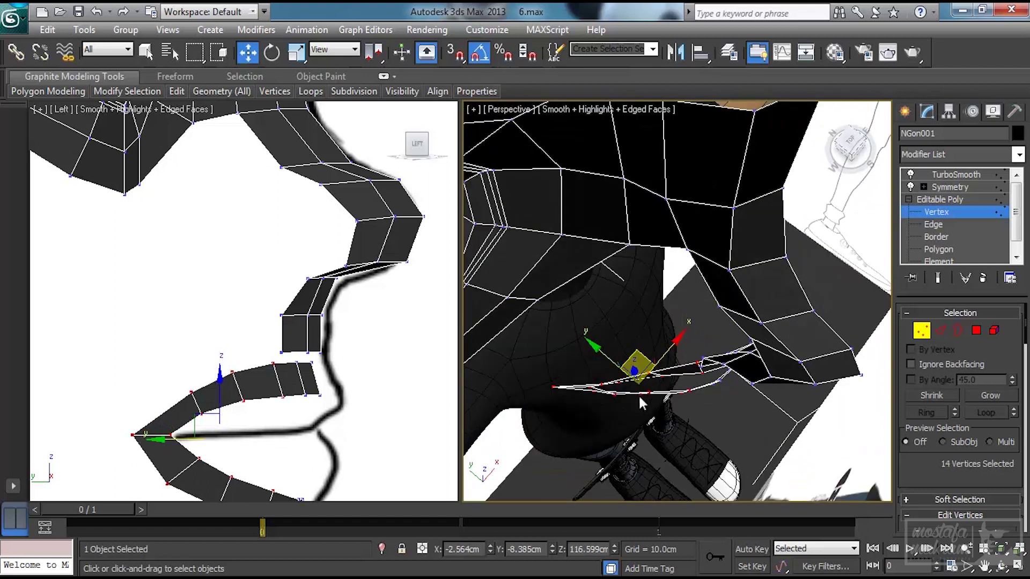
drag(633, 351, 638, 359)
drag(637, 360, 637, 360)
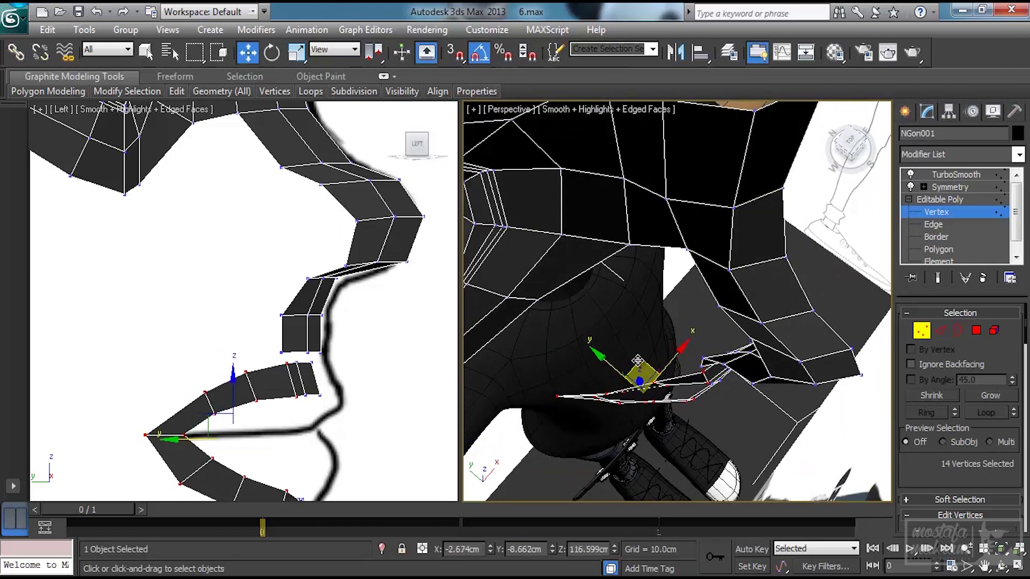
- Keep only the ten vertices around the mouth corner selected and shift them backward in the side profile
alt+middle_drag(555, 371, 777, 317)
drag(777, 314, 680, 462)
alt+middle_drag(680, 463, 688, 432)
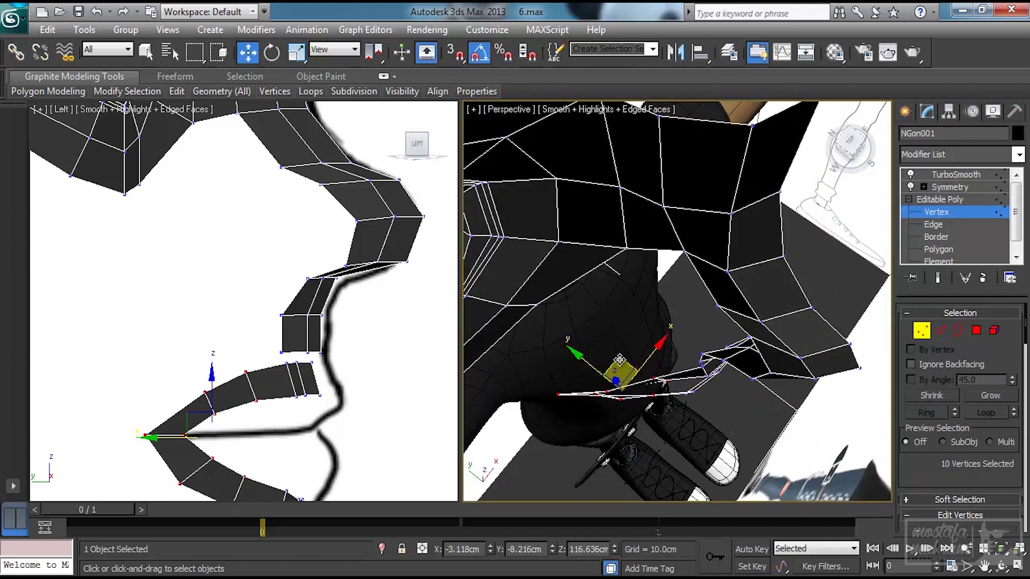
drag(616, 359, 615, 366)
alt+middle_drag(696, 380, 688, 308)
right_click(327, 460)
drag(257, 438, 255, 437)
- Select the 12 vertices at the front ends of both lips, excluding the nose strip vertices
alt+middle_drag(577, 323, 617, 397)
drag(674, 443, 769, 347)
drag(694, 340, 695, 342)
alt+middle_drag(715, 349, 666, 334)
alt+drag(718, 270, 767, 301)
alt+middle_drag(767, 302, 744, 248)
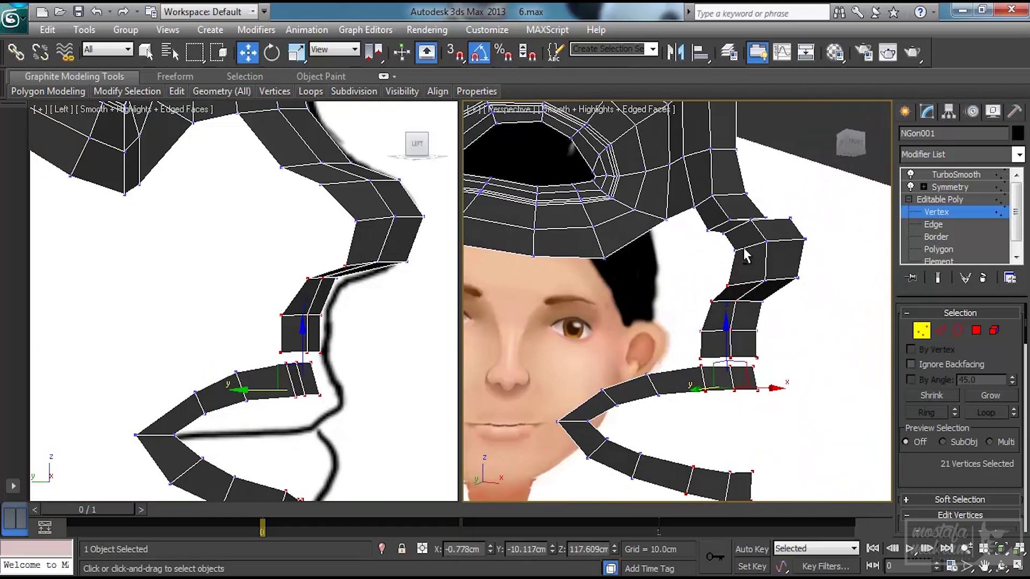
alt+drag(673, 267, 788, 360)
mouse_move(686, 406)
alt+middle_down()
mouse_move(742, 436)
mouse_move(699, 424)
alt+middle_up()
- Move the 12 front lip vertices forward to y about -10.24 cm, toward the reference profile
drag(692, 427, 689, 427)
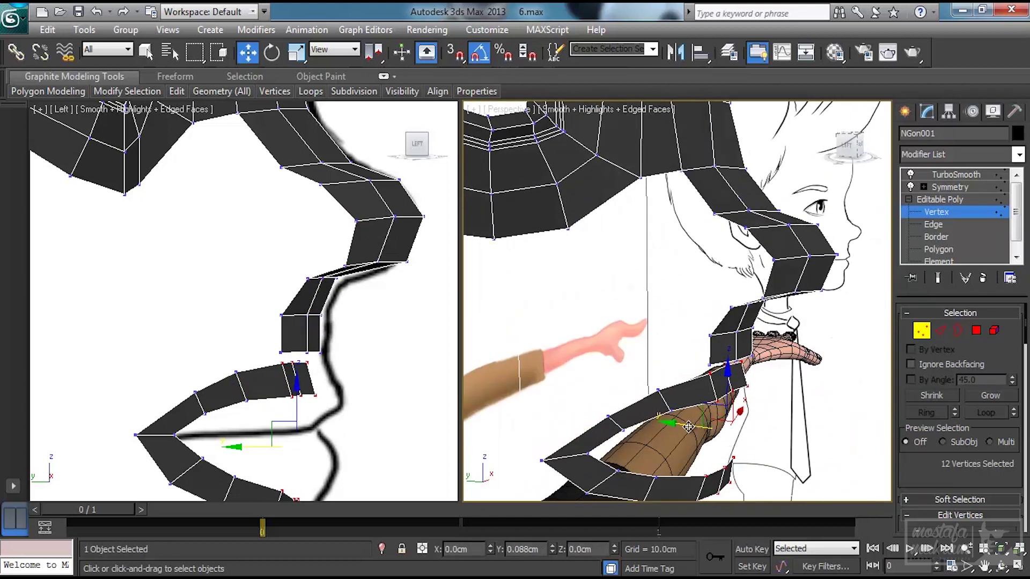
alt+middle_drag(689, 427, 762, 427)
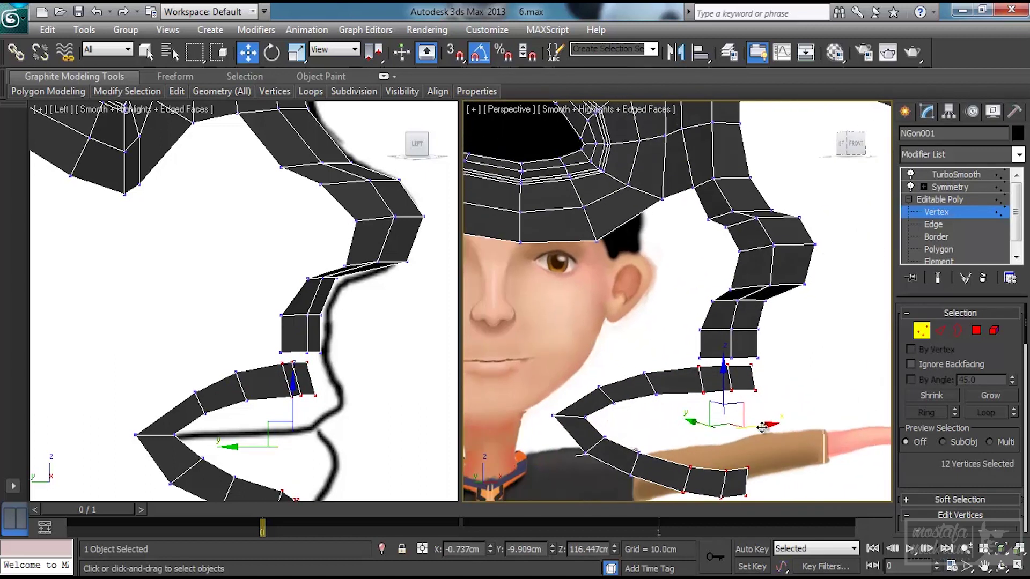
alt+middle_drag(704, 416, 740, 433)
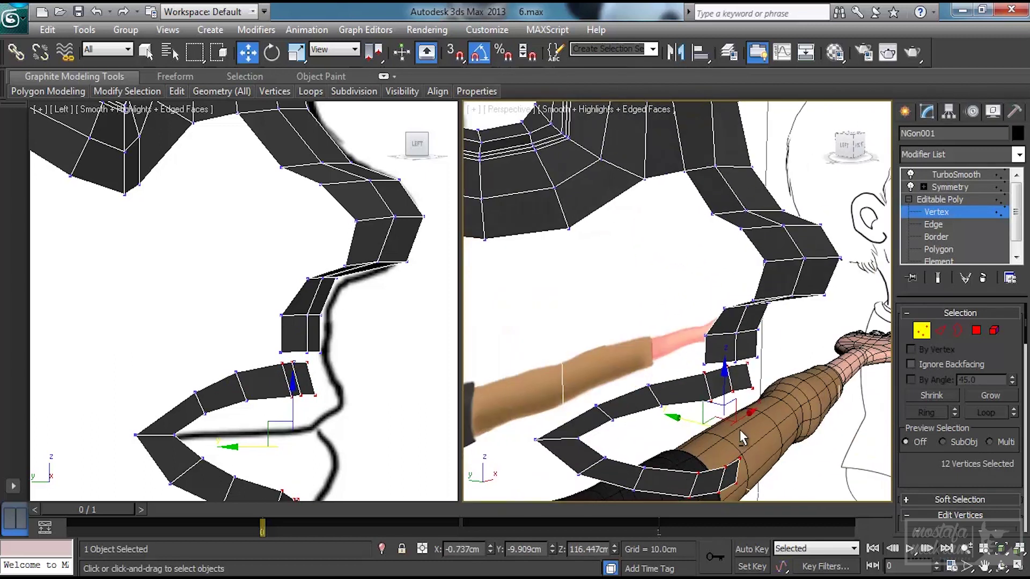
right_click(302, 431)
drag(300, 429, 317, 429)
middle_drag(389, 423, 379, 392)
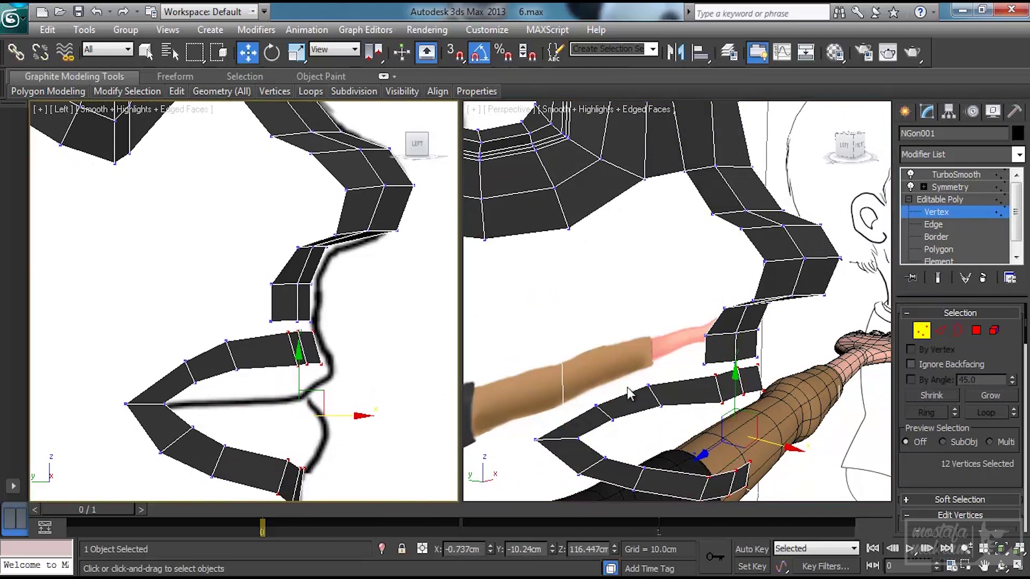
- Select the ten lip vertices around the mouth corner and move them forward behind the shifted front columns
alt+middle_drag(626, 387, 621, 407)
drag(620, 401, 671, 449)
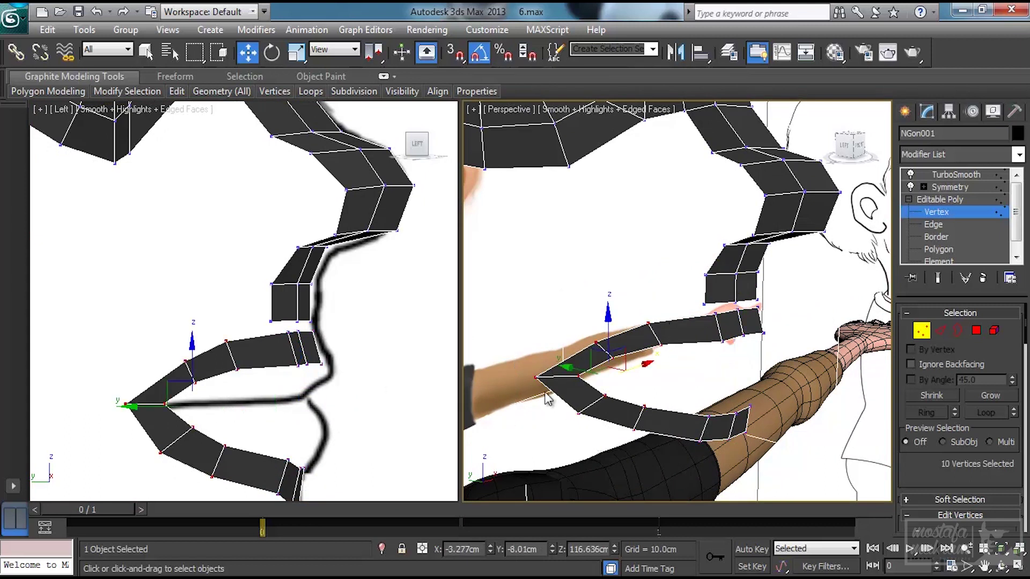
drag(573, 369, 582, 368)
alt+middle_drag(671, 374, 643, 426)
- Move the four mid-lip vertices of both lips about 0.14 cm toward the face's centre and 0.2 cm forward
drag(665, 370, 623, 432)
click(655, 374)
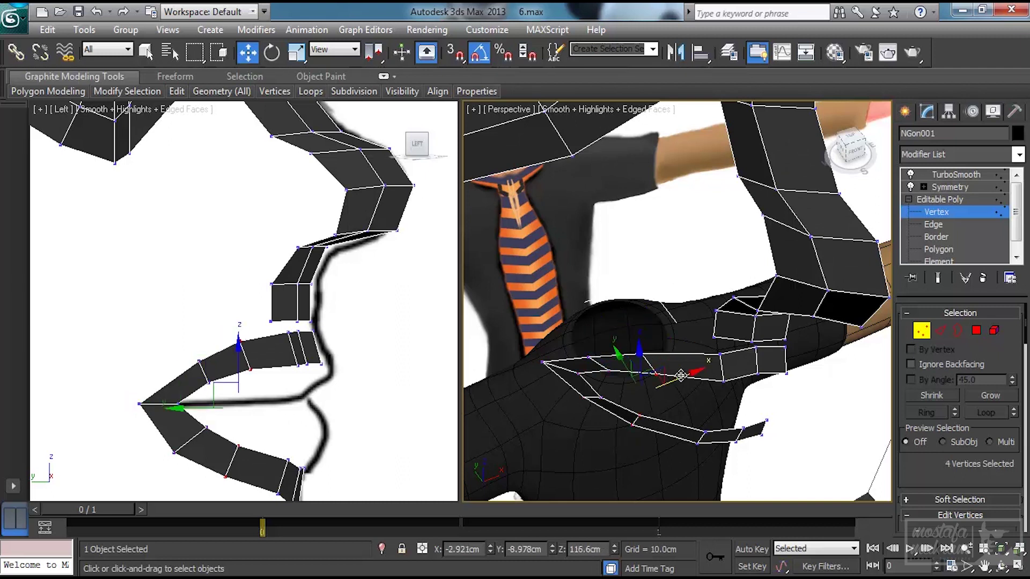
drag(681, 376, 689, 379)
alt+middle_drag(709, 373, 714, 423)
drag(618, 342, 622, 349)
middle_drag(623, 369, 622, 328)
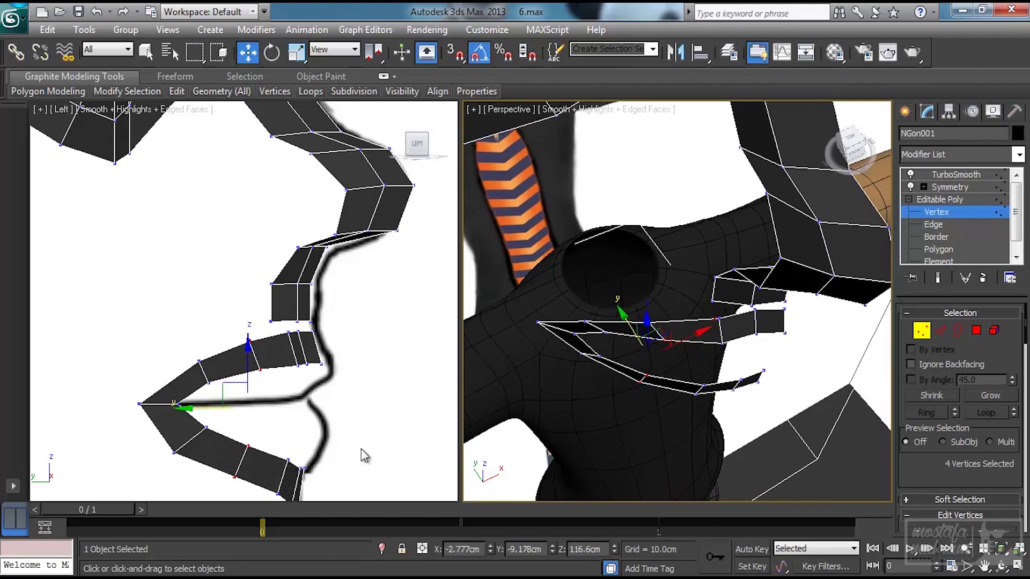
- Lower the six front vertices of the lower lip slightly and shift the columns behind the front edge to even their spacing
middle_drag(361, 449, 340, 384)
drag(332, 386, 286, 421)
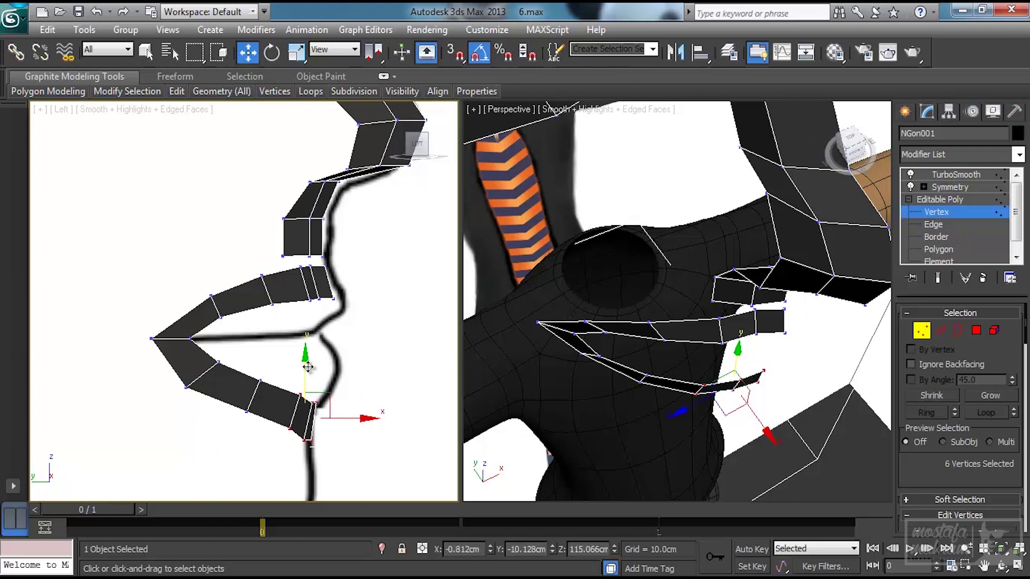
drag(307, 369, 307, 374)
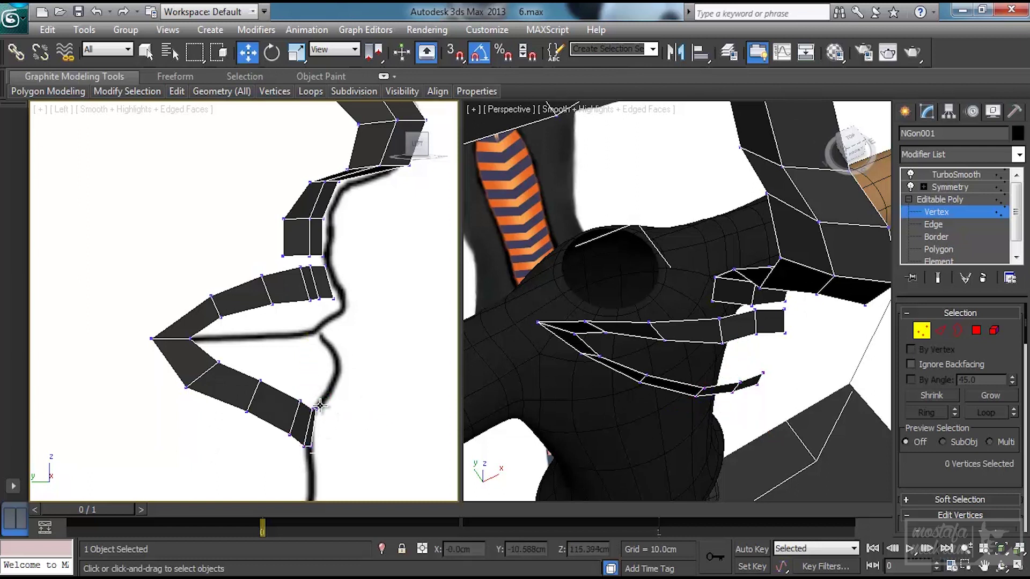
click(309, 428)
ctrl+click(301, 444)
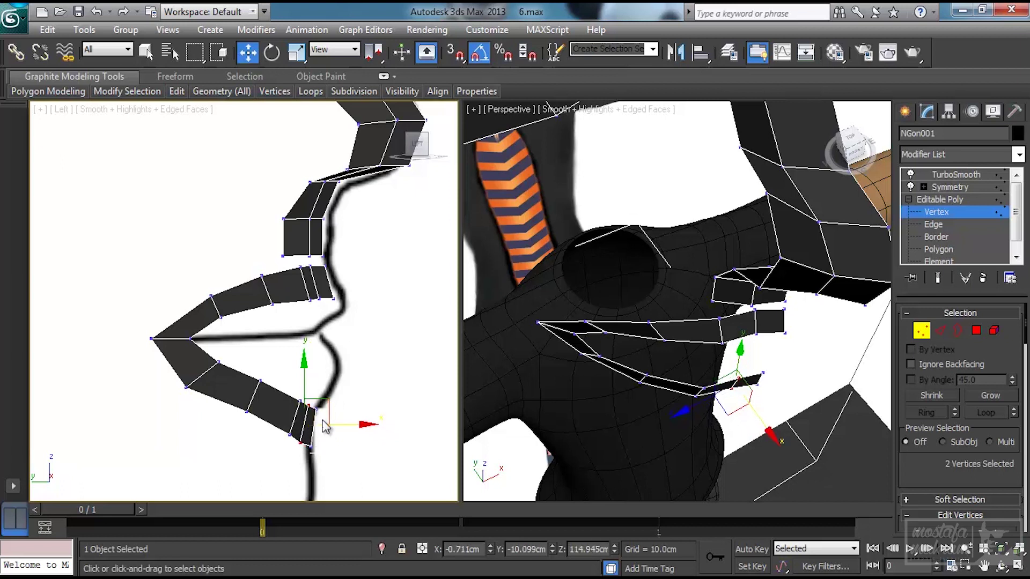
mouse_move(298, 399)
mouse_down()
mouse_move(306, 387)
mouse_move(296, 381)
mouse_up()
- Reposition the individual lower-edge vertices of the lower lip strip in the side profile to smooth its outline
click(244, 413)
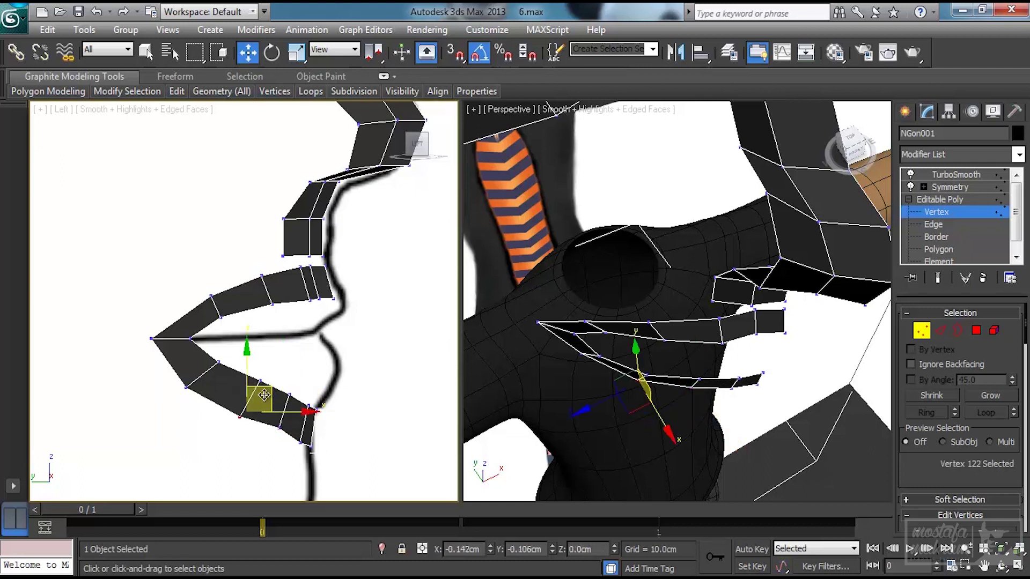
click(278, 430)
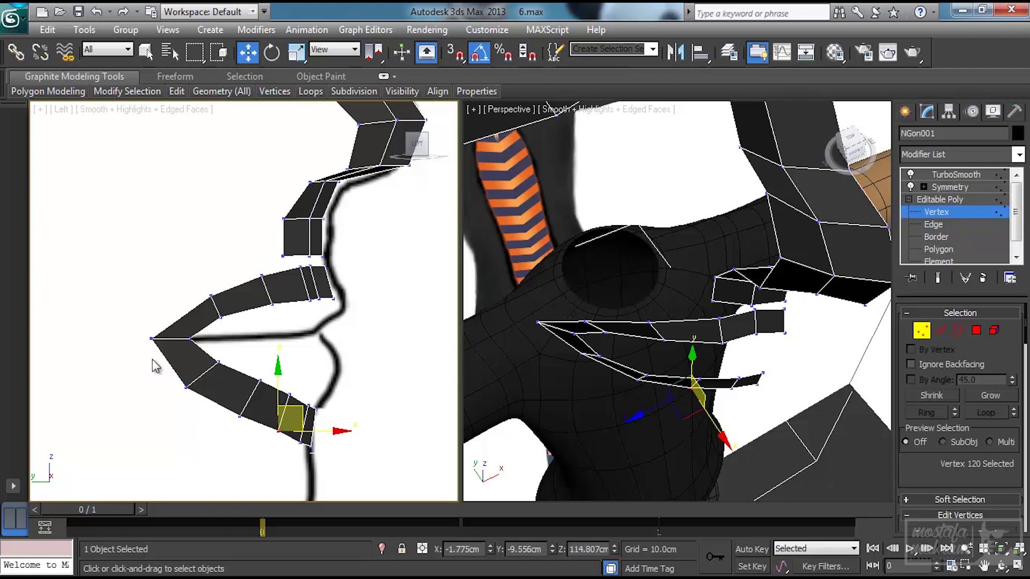
click(193, 388)
click(187, 387)
drag(212, 368, 218, 369)
- Move the inner mouth corner vertex backward, and shift two upper-edge vertices of the upper lip up and back
click(192, 339)
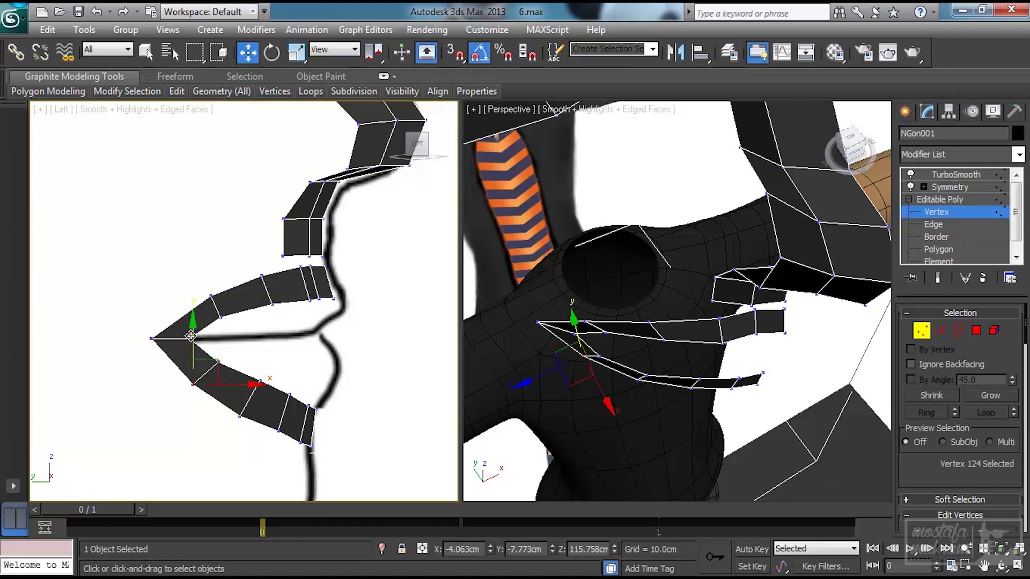
drag(230, 340, 221, 342)
click(213, 294)
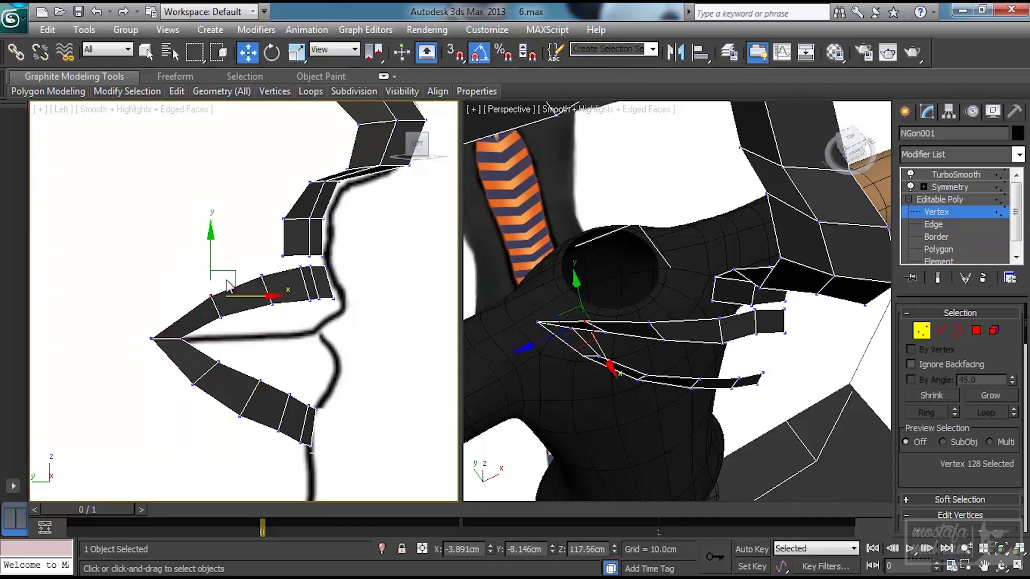
drag(224, 274, 213, 268)
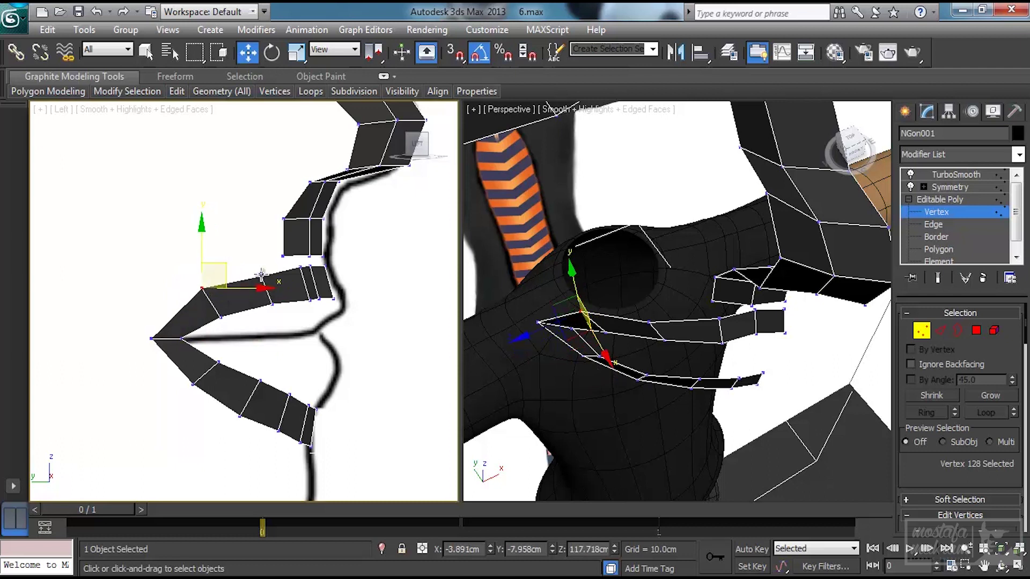
click(257, 273)
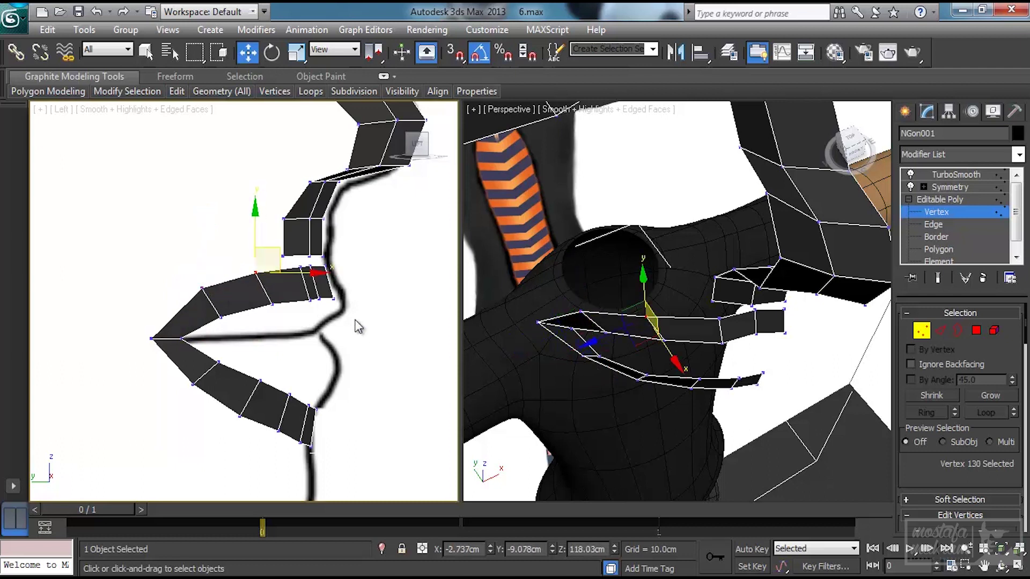
- Move the upper lip's vertex pair beside the centre edge about 0.08 cm forward, and shift the adjacent outer pair slightly back
click(937, 222)
click(948, 176)
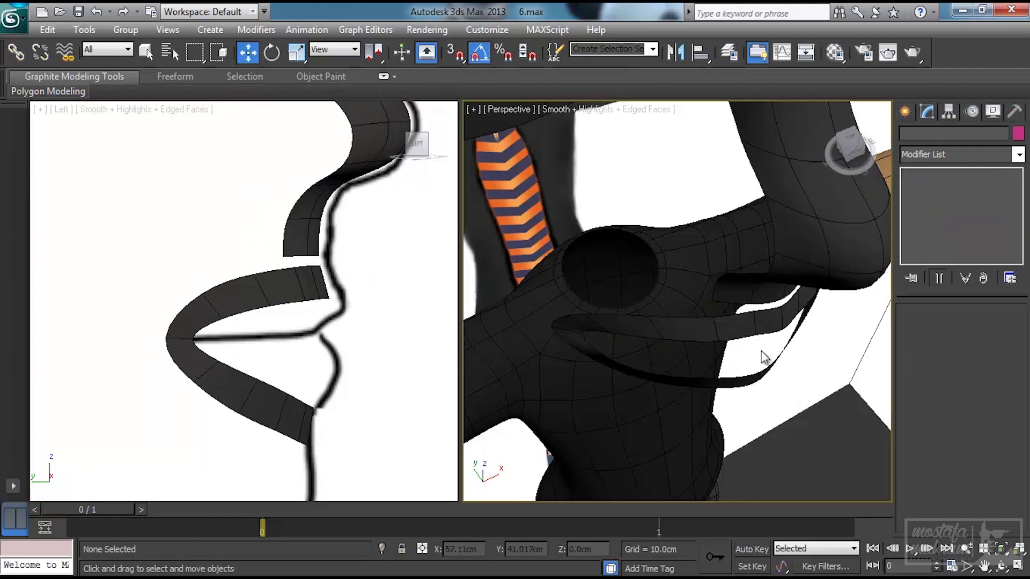
click(938, 214)
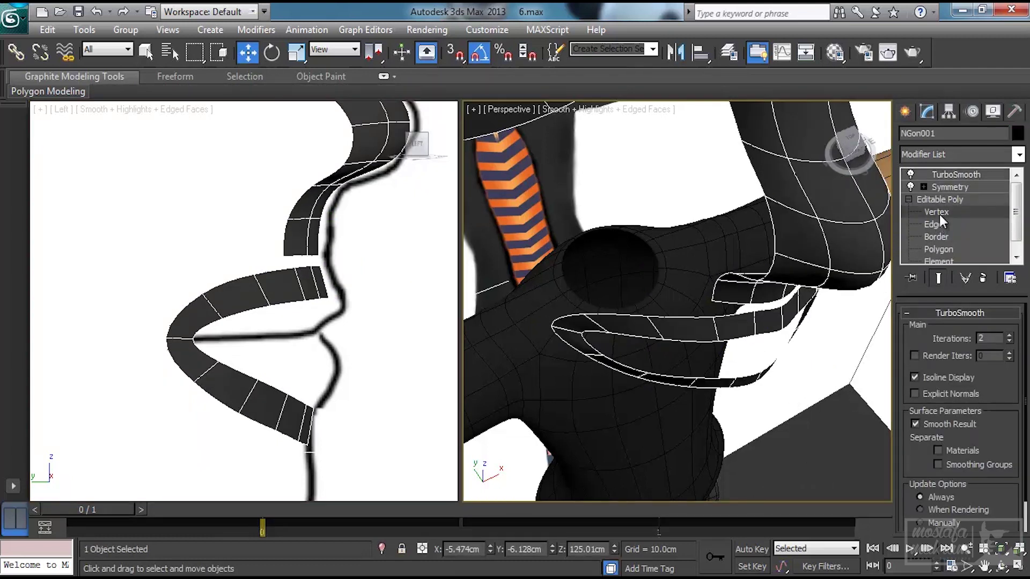
click(759, 311)
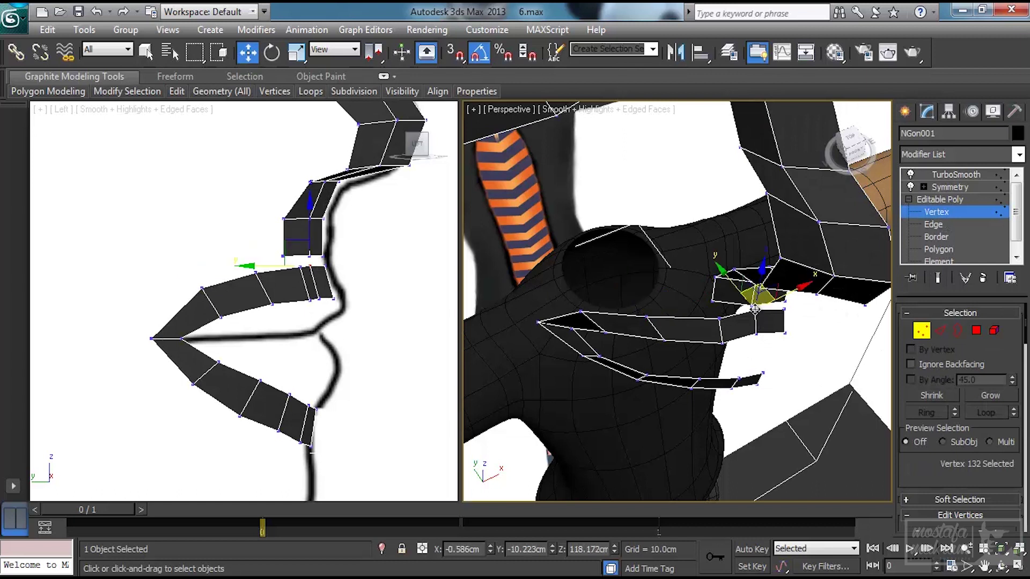
ctrl+click(757, 334)
right_click(353, 344)
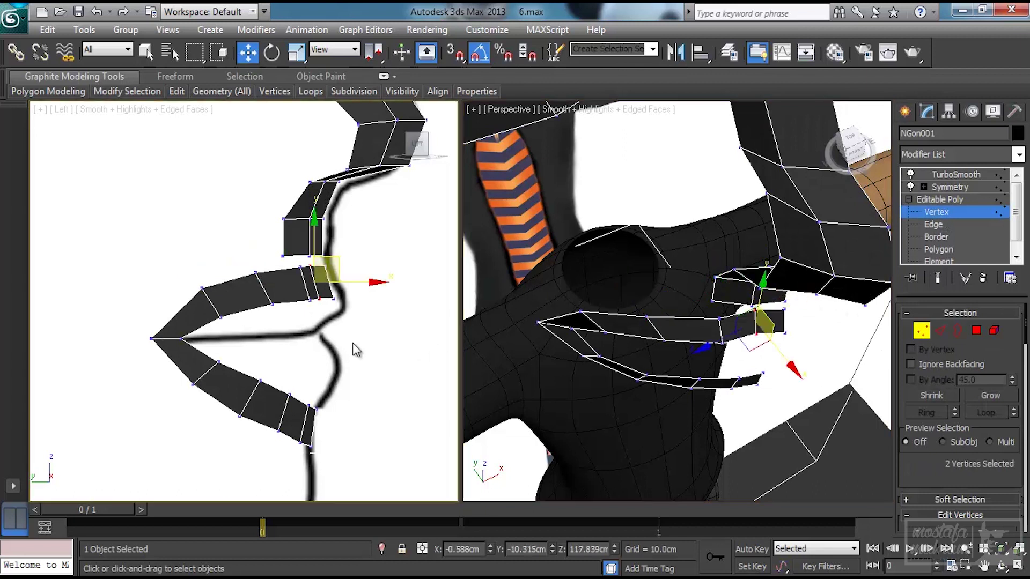
drag(349, 282, 354, 281)
alt+middle_drag(755, 360, 717, 349)
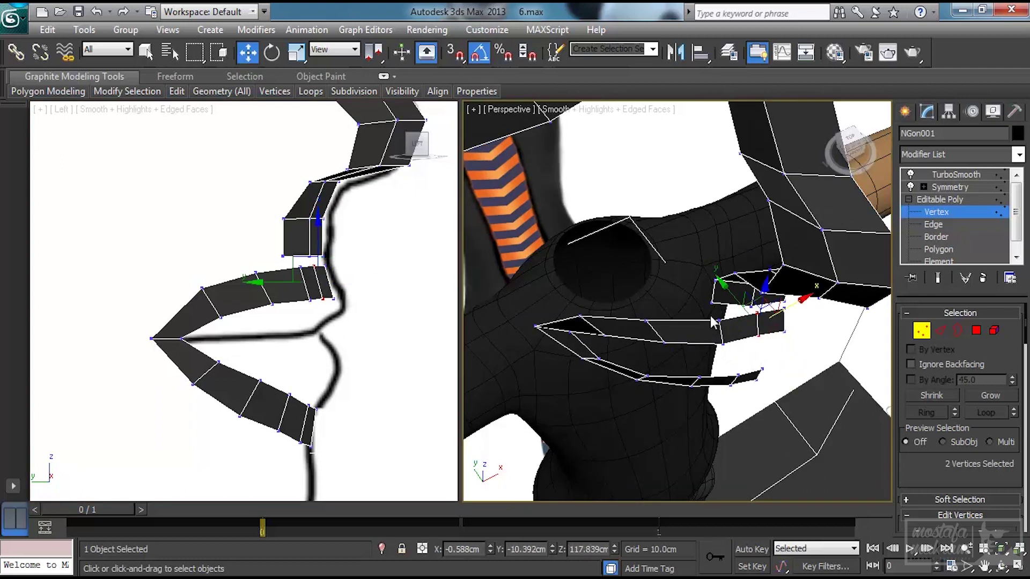
drag(727, 287, 689, 292)
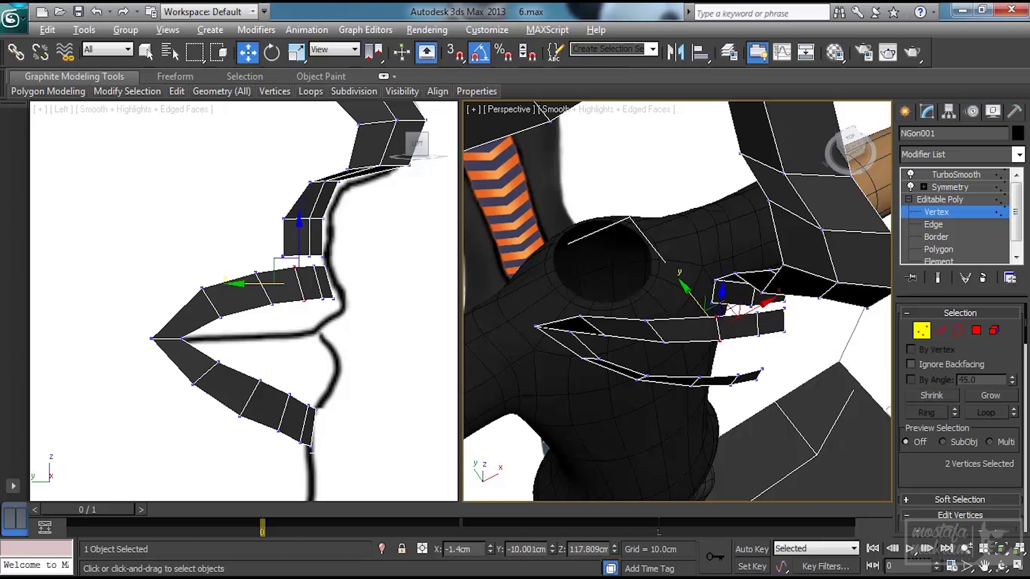
- Move the two lowest outer-edge vertices of the strip below the nose slightly forward in the side profile, and restore the smoothed mesh
alt+middle_drag(739, 426, 726, 298)
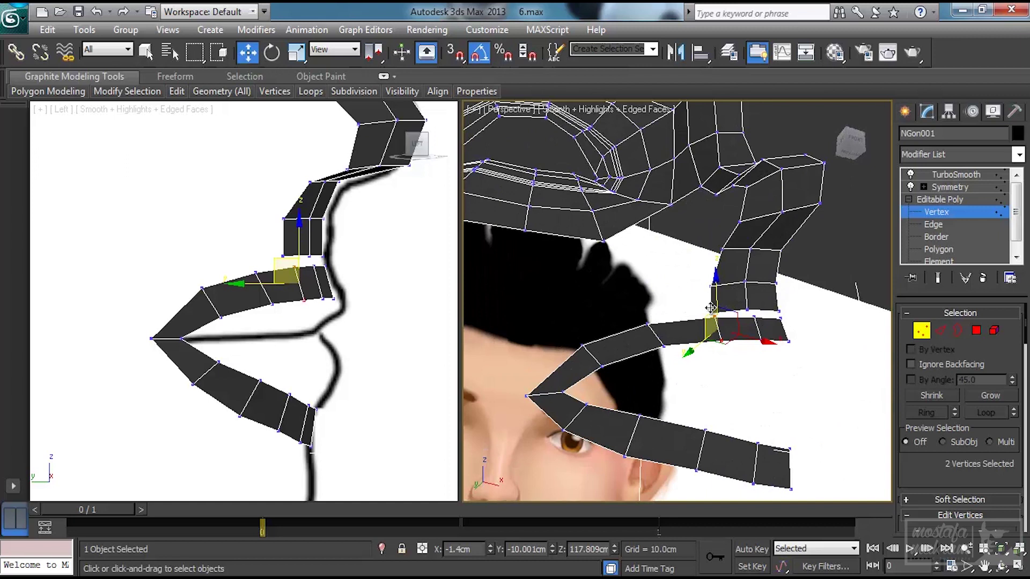
click(286, 257)
drag(330, 259, 339, 259)
click(286, 219)
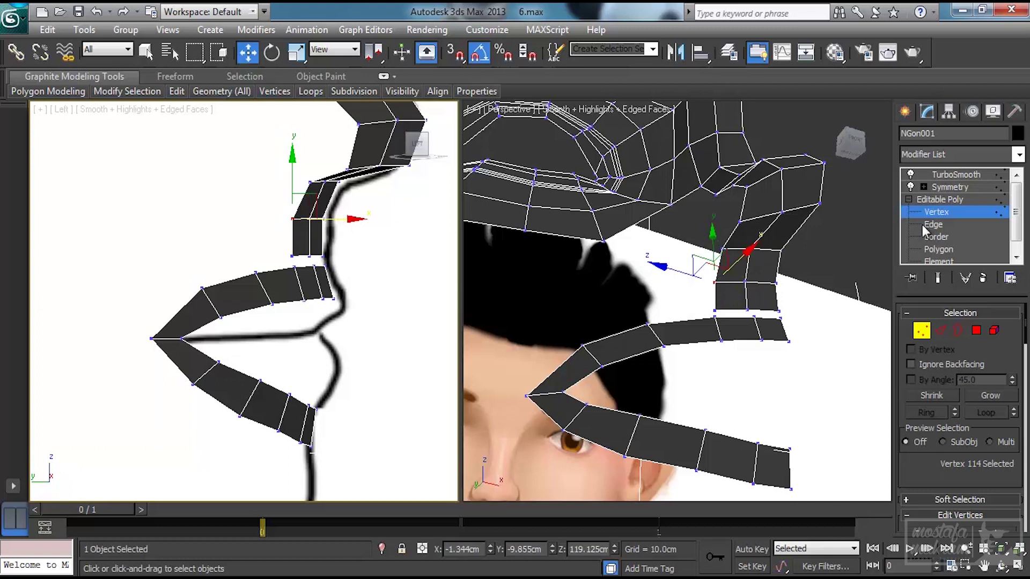
click(940, 199)
click(956, 175)
click(769, 418)
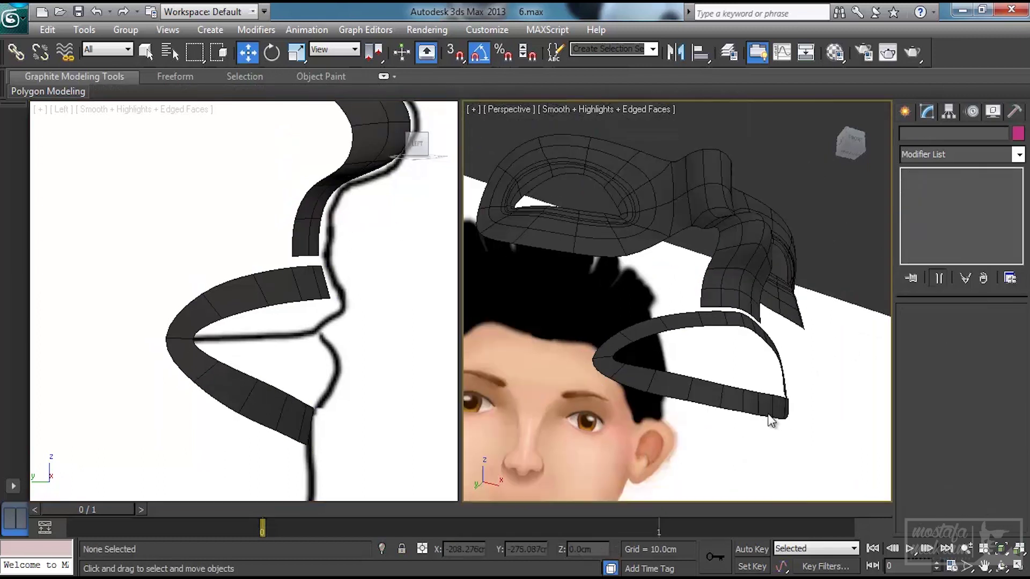
- Examine the smoothed eye, nose and lip meshes against the front and side reference drawings of the head
scroll(768, 416, down, 4)
alt+middle_drag(771, 381, 765, 419)
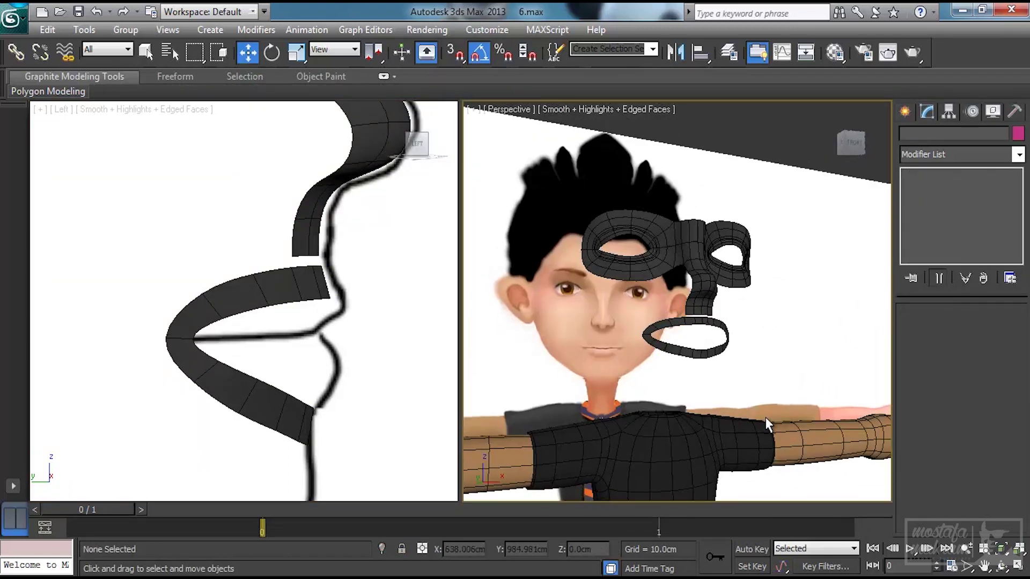
key(f)
key(z)
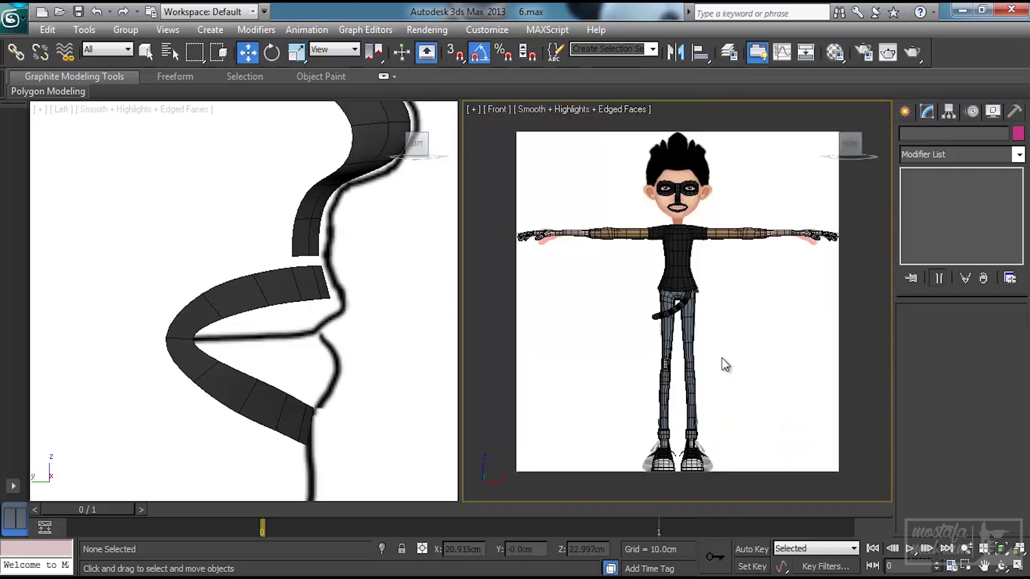
middle_drag(749, 304, 760, 374)
scroll(422, 360, down, 15)
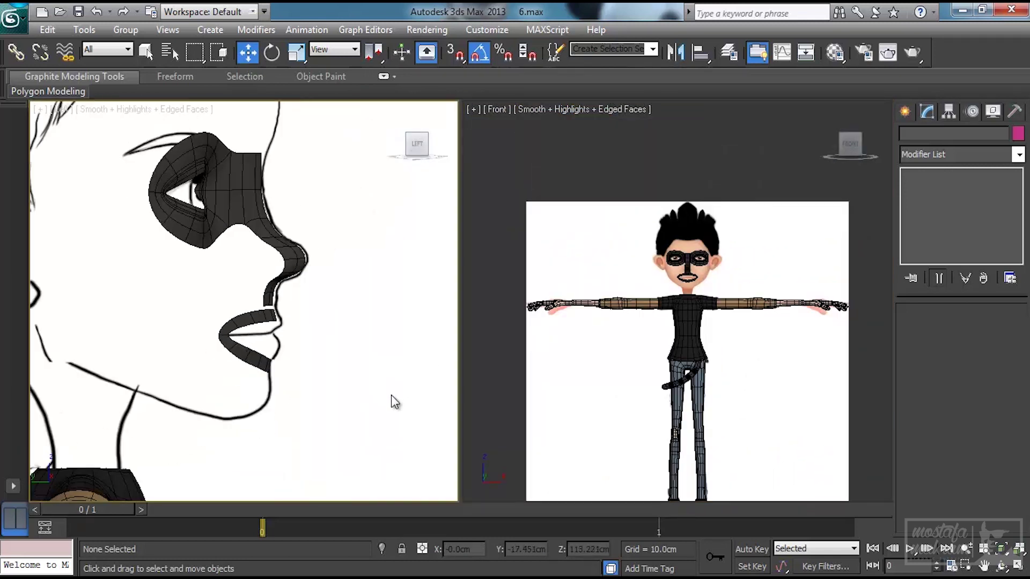
key(z)
click(677, 189)
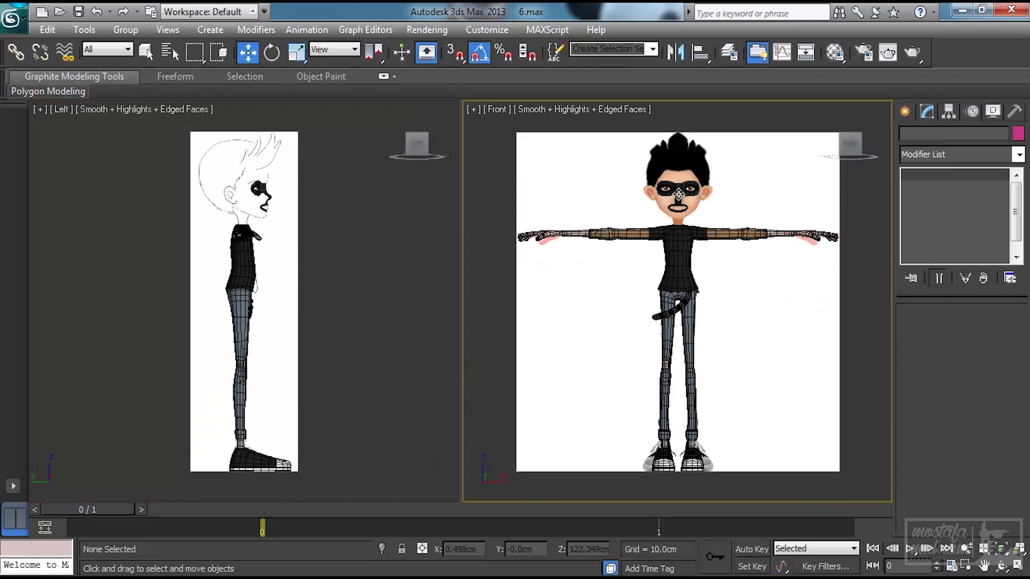
key(z)
right_click(359, 371)
key(z)
click(391, 422)
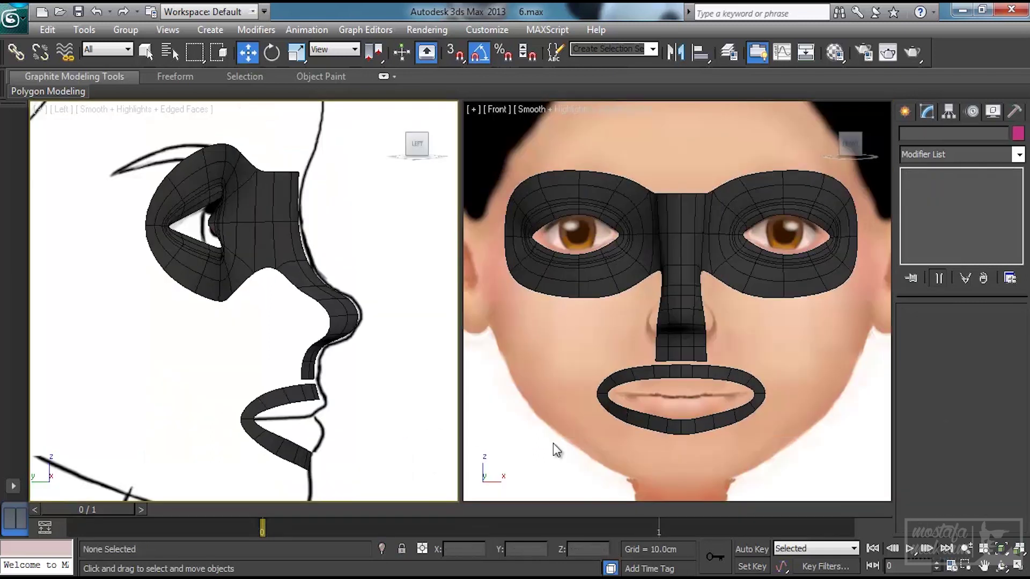
middle_drag(583, 435, 601, 413)
middle_click(388, 446)
scroll(391, 438, down, 3)
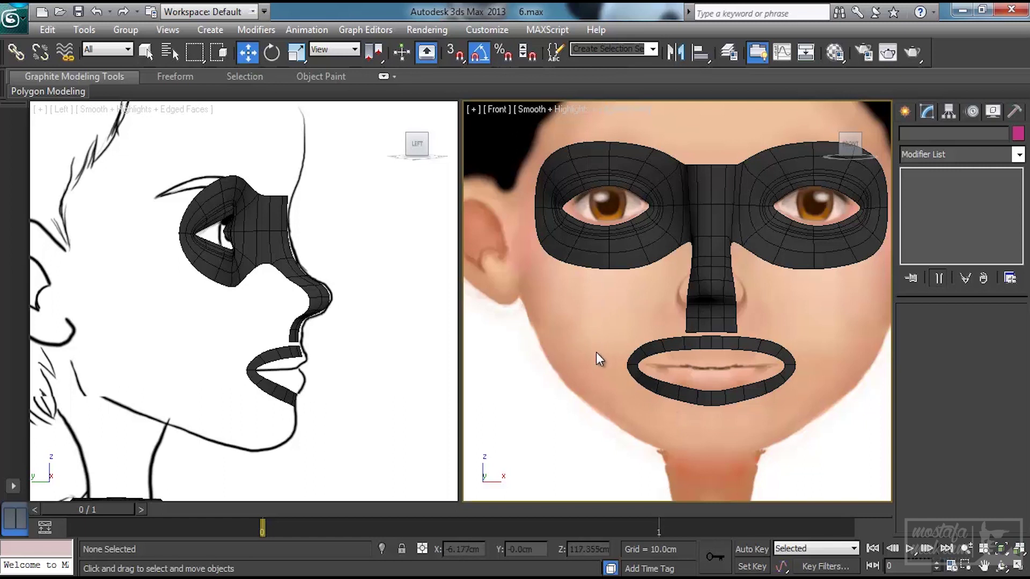
middle_drag(367, 417, 386, 421)
middle_drag(539, 389, 535, 375)
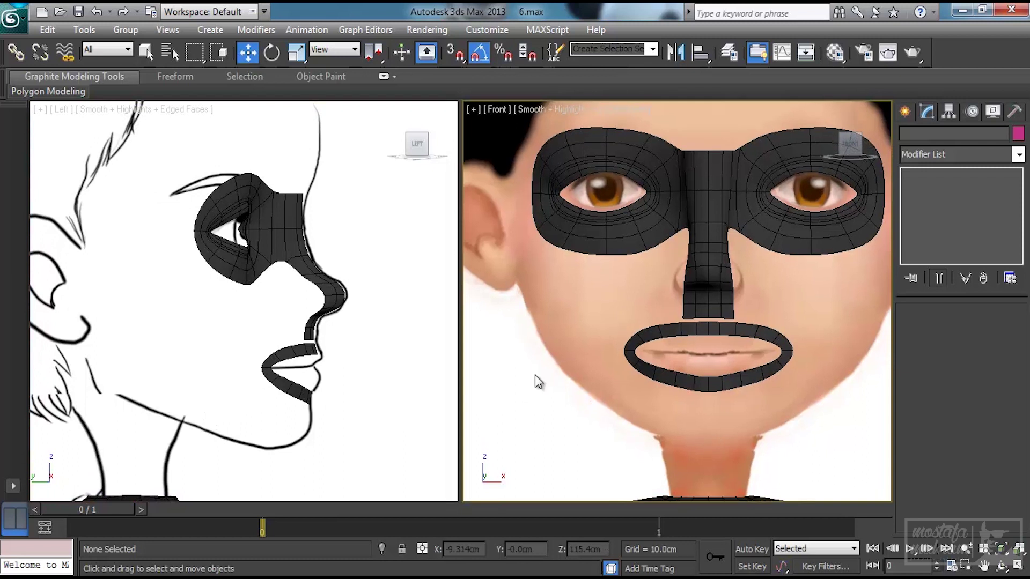
scroll(550, 380, down, 5)
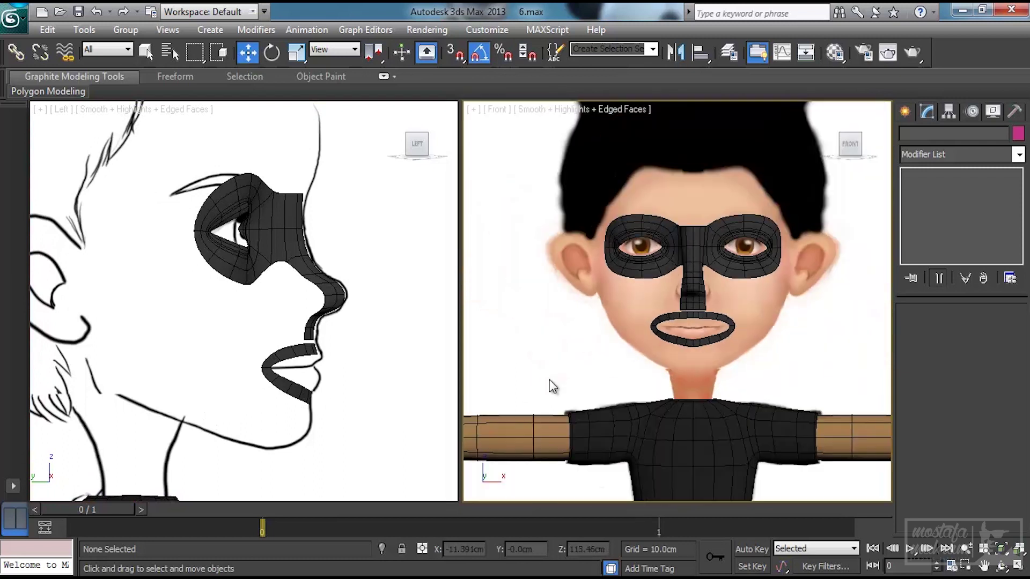